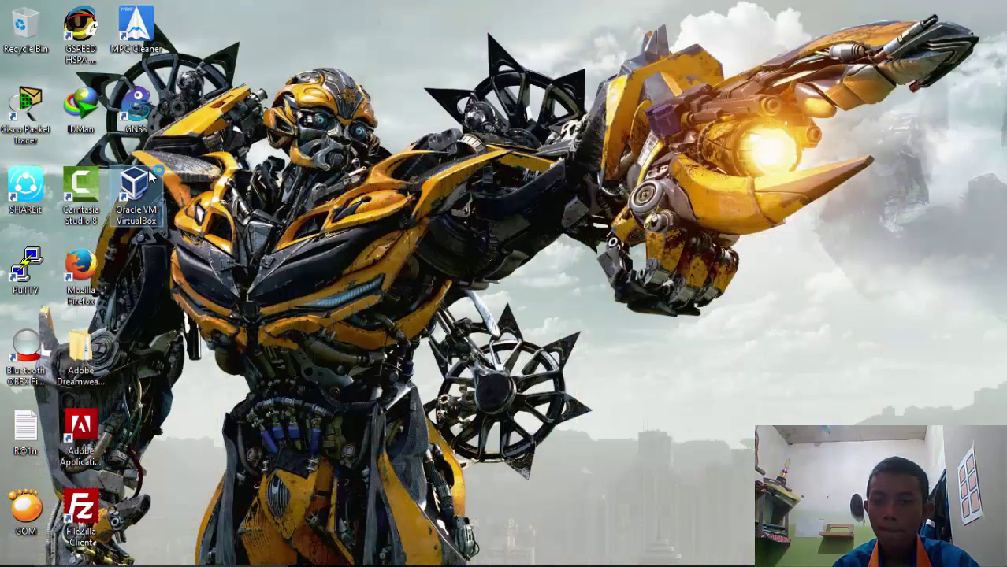
Launch VirtualBox and start a new virtual machine named 'mikrotik 1'
{"action": "double_click", "coordinate": [135, 189]}
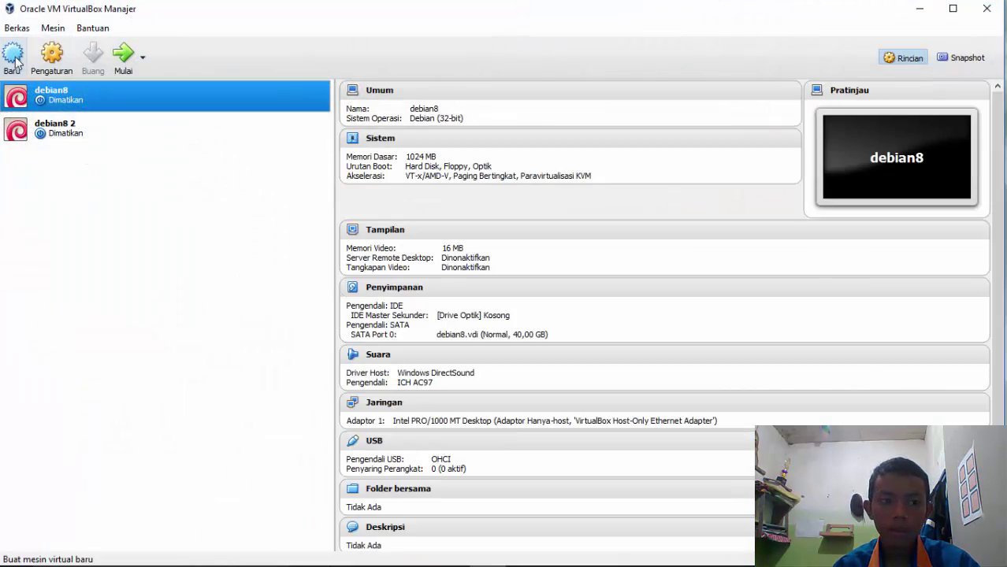
{"action": "left_click", "coordinate": [15, 62]}
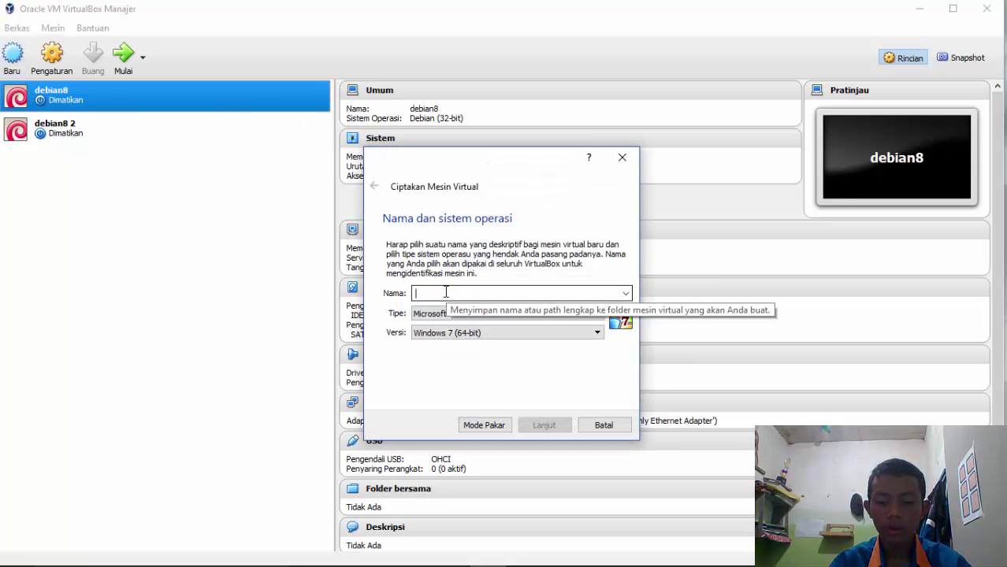
{"action": "type", "text": "mikrotik"}
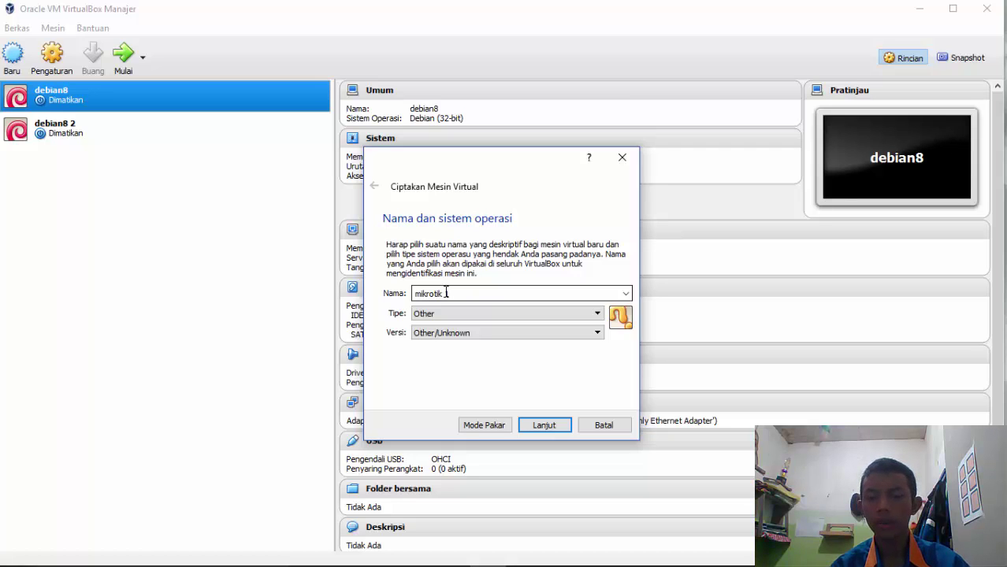
{"action": "type", "text": "1"}
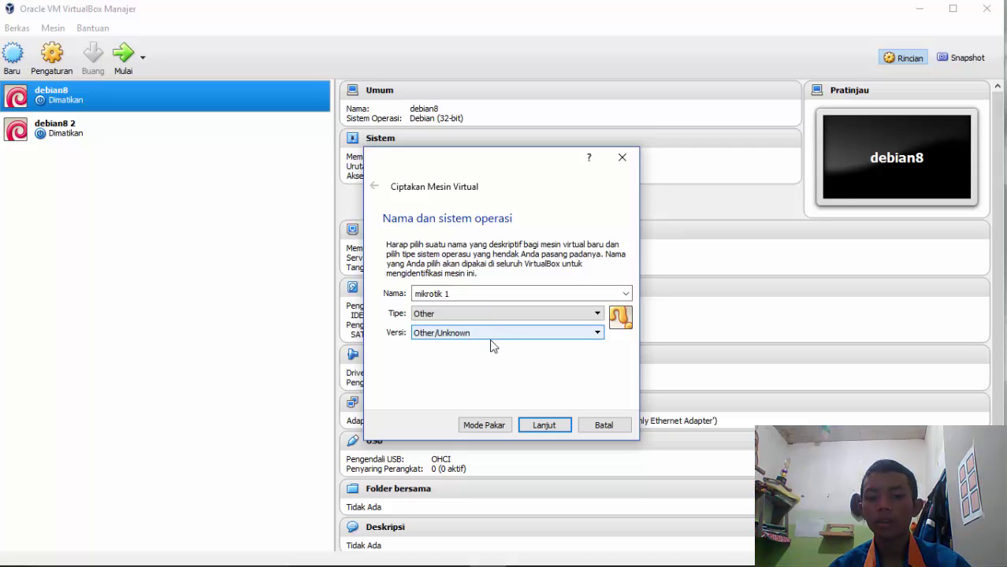
{"action": "left_click_drag", "start_coordinate": [435, 159], "coordinate": [435, 160]}
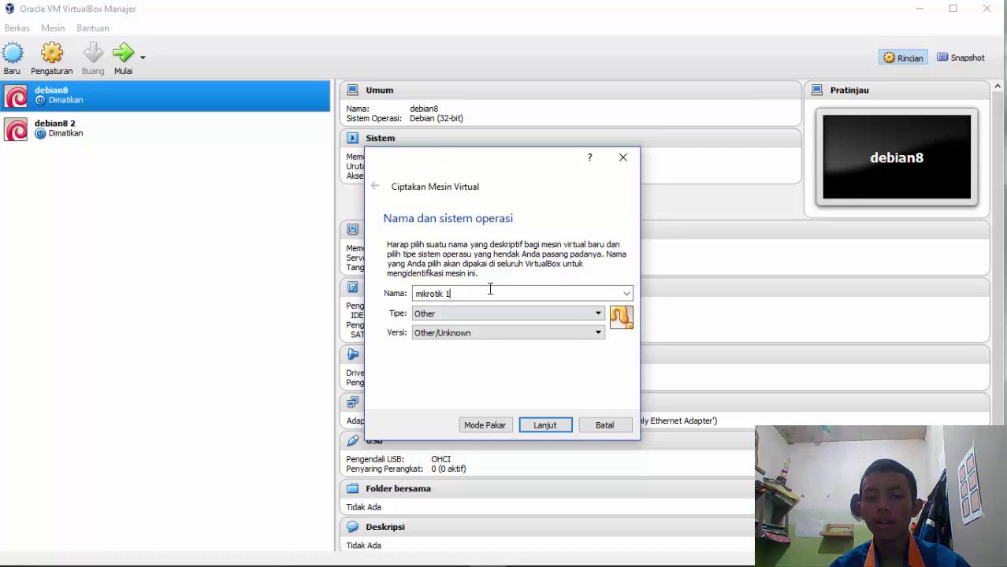
{"action": "left_click", "coordinate": [548, 425]}
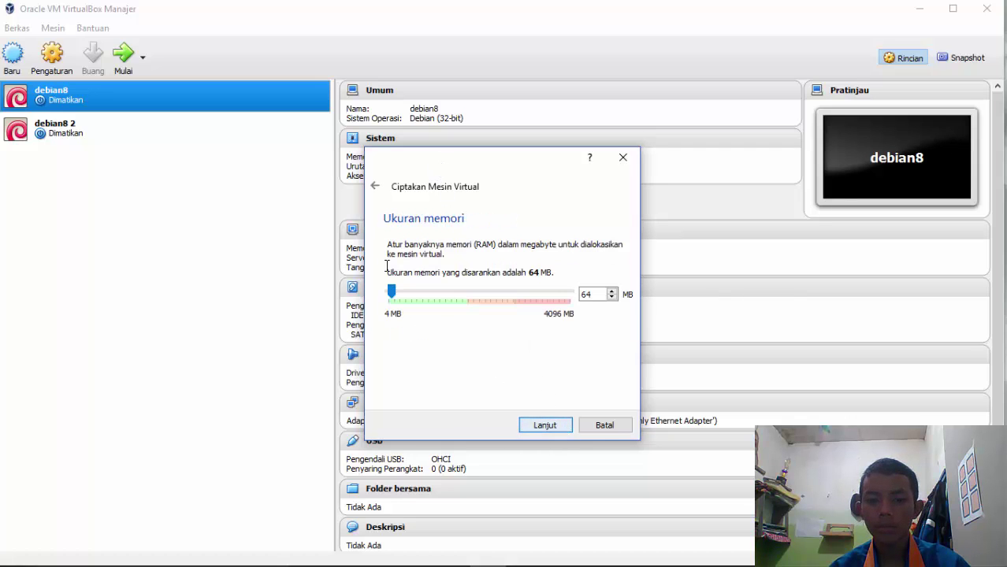
Keep 64 MB memory and create a dynamically allocated 2,00 GB VDI disk
{"action": "left_click", "coordinate": [548, 426]}
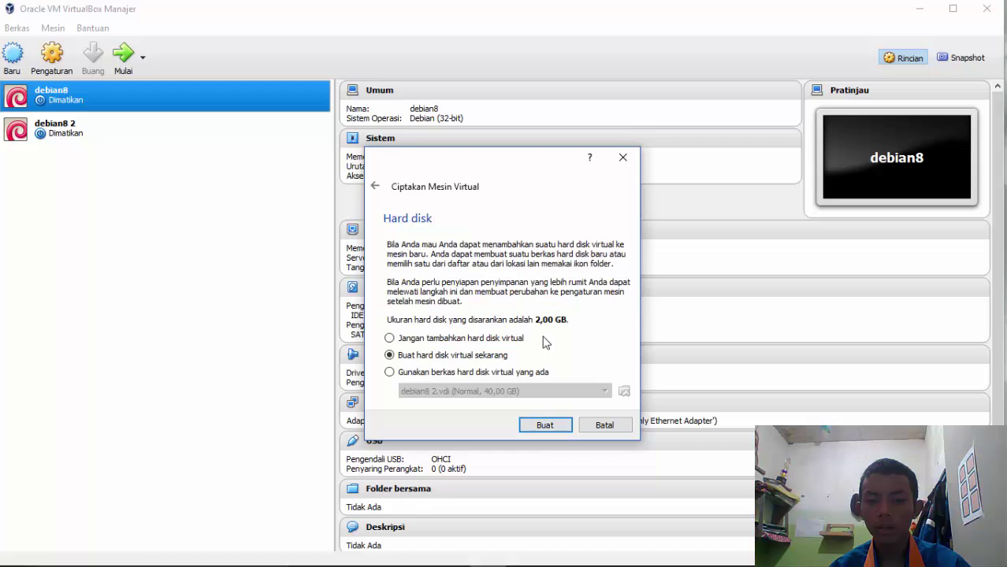
{"action": "left_click", "coordinate": [548, 427]}
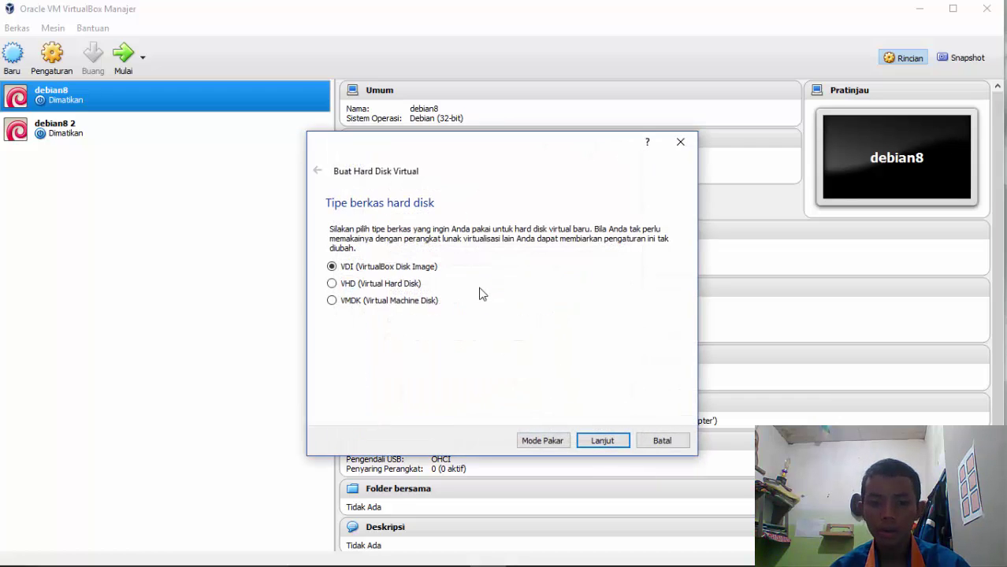
{"action": "left_click", "coordinate": [612, 446]}
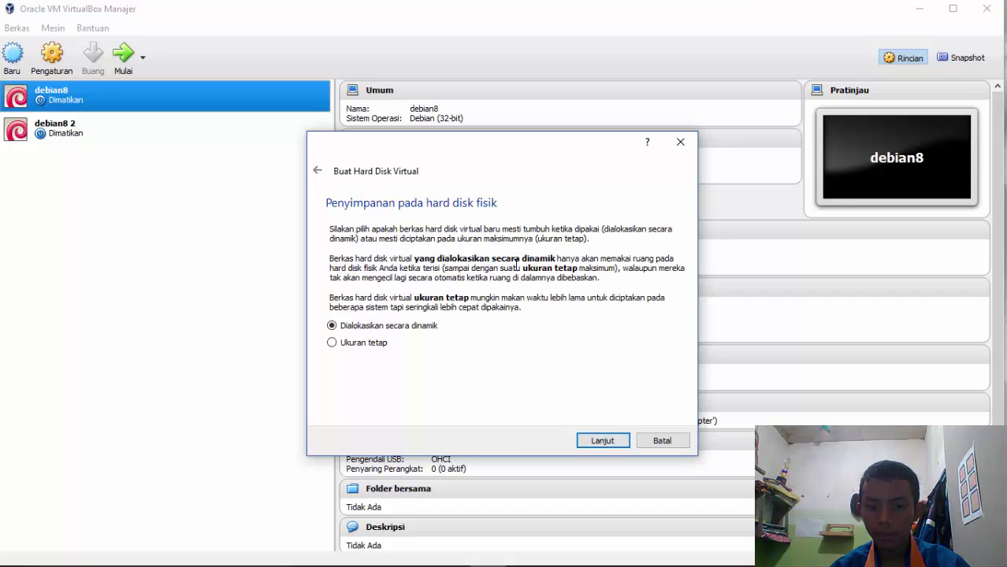
{"action": "left_click", "coordinate": [598, 443]}
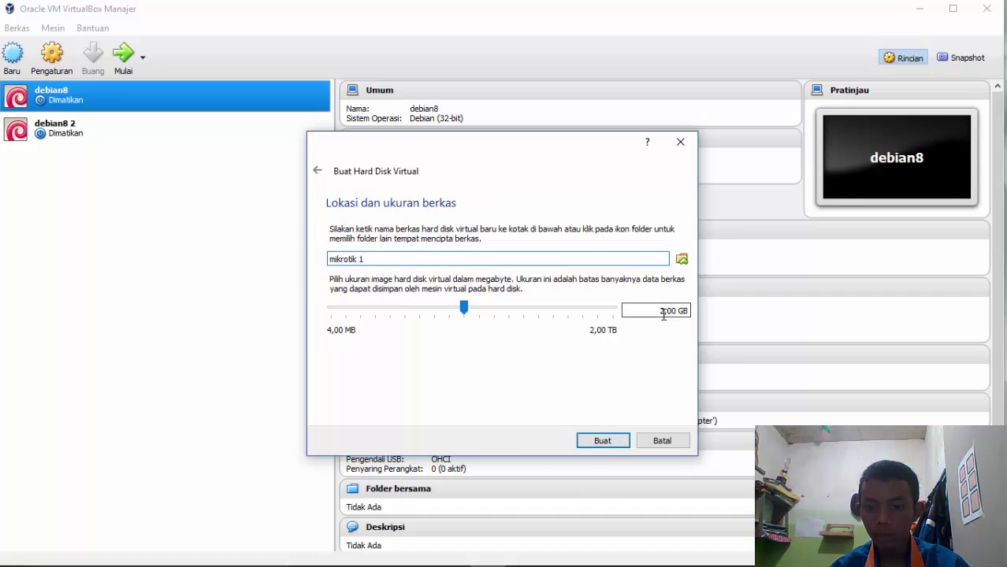
{"action": "left_click", "coordinate": [598, 442]}
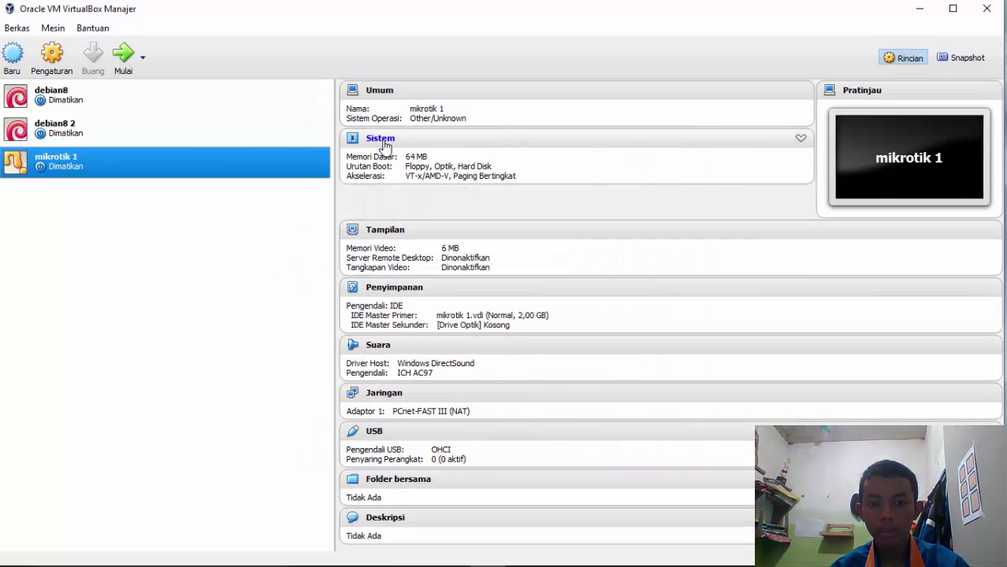
Move Hard Disk to the top of mikrotik 1's boot order
{"action": "key", "text": "ctrl+s"}
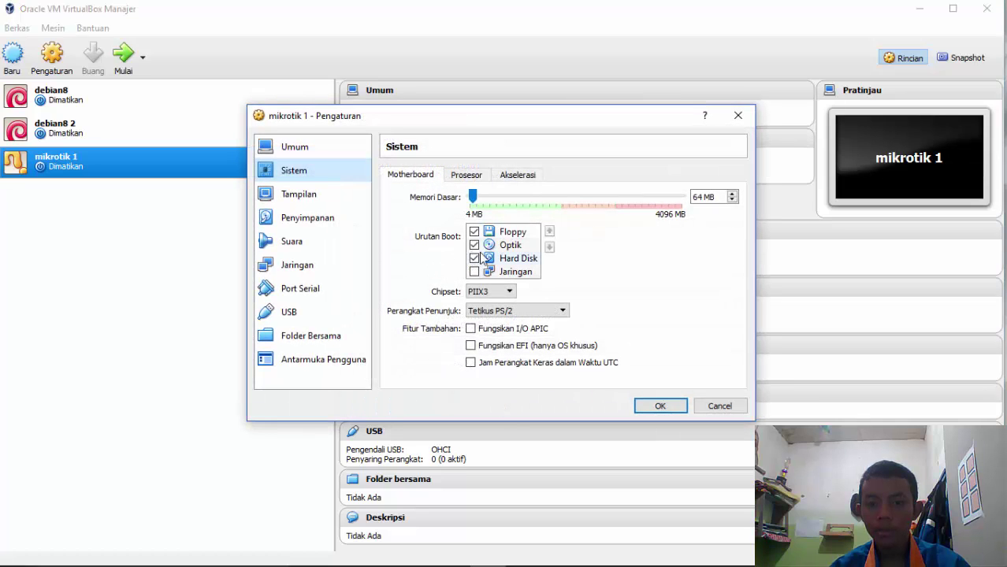
{"action": "left_click", "coordinate": [508, 262]}
{"action": "left_click", "coordinate": [549, 231]}
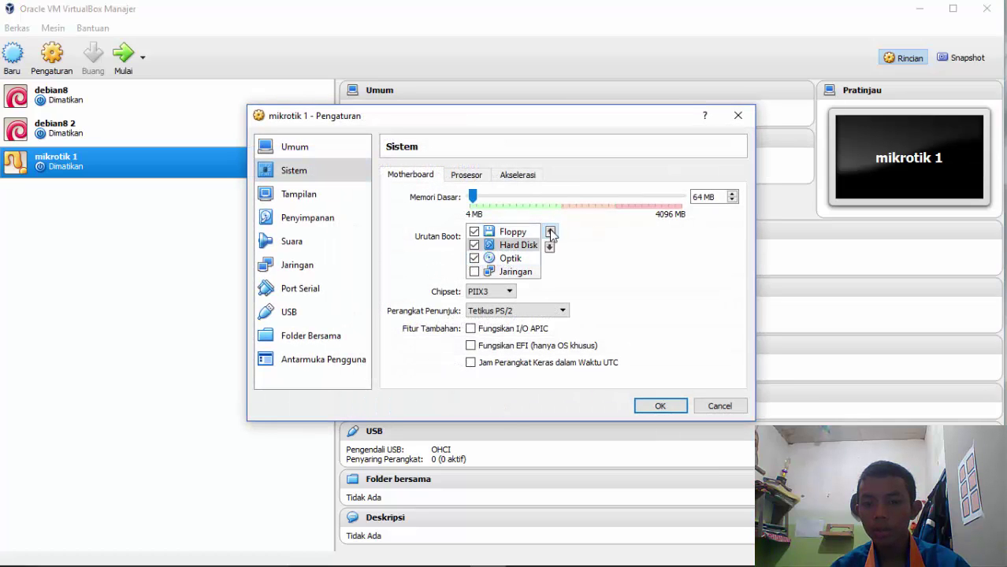
{"action": "left_click", "coordinate": [550, 231]}
Load the mikrotik-6.34.6.iso image into the empty optical drive
{"action": "left_click", "coordinate": [311, 220]}
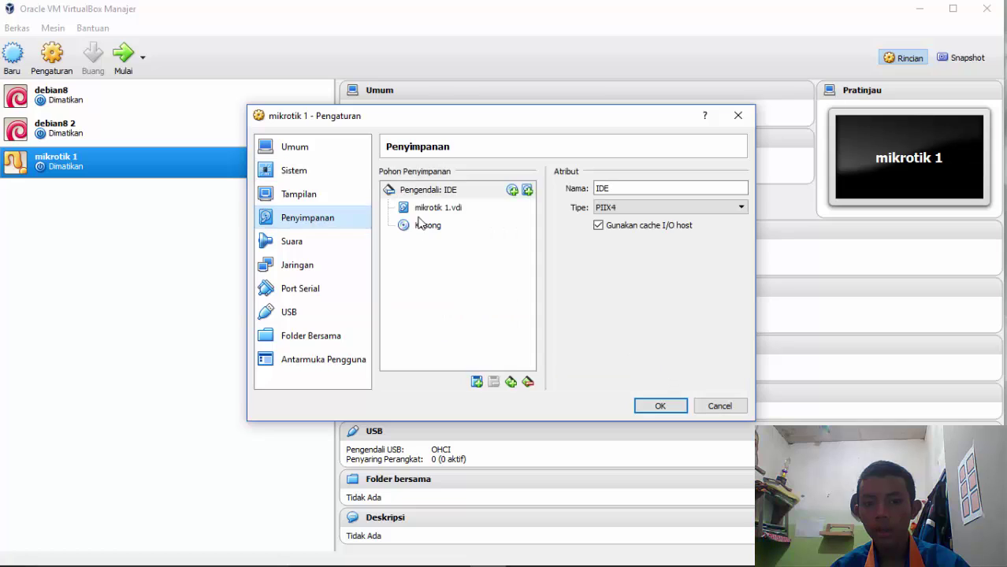
{"action": "left_click", "coordinate": [428, 228]}
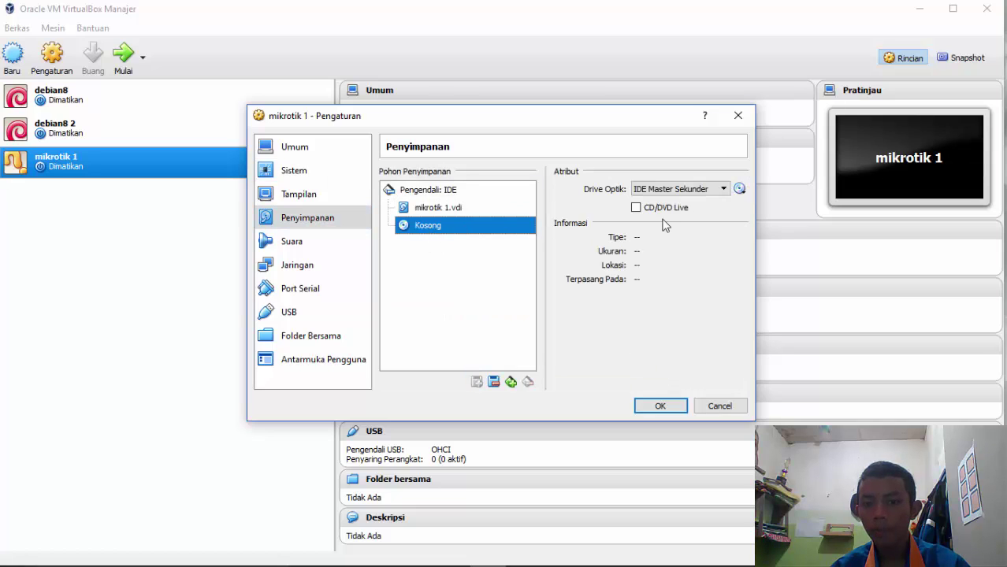
{"action": "left_click", "coordinate": [740, 190]}
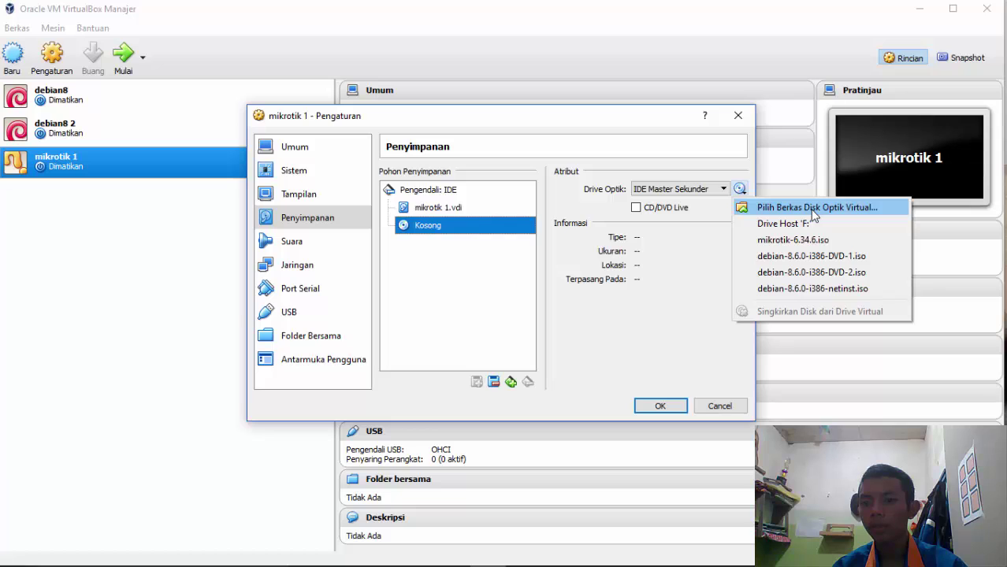
{"action": "left_click", "coordinate": [813, 209]}
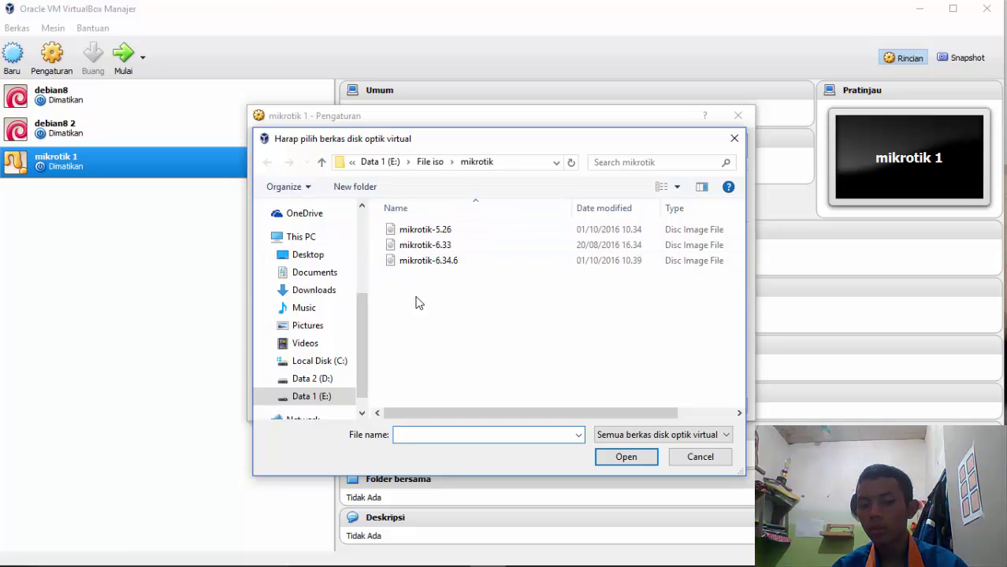
{"action": "left_click", "coordinate": [467, 260]}
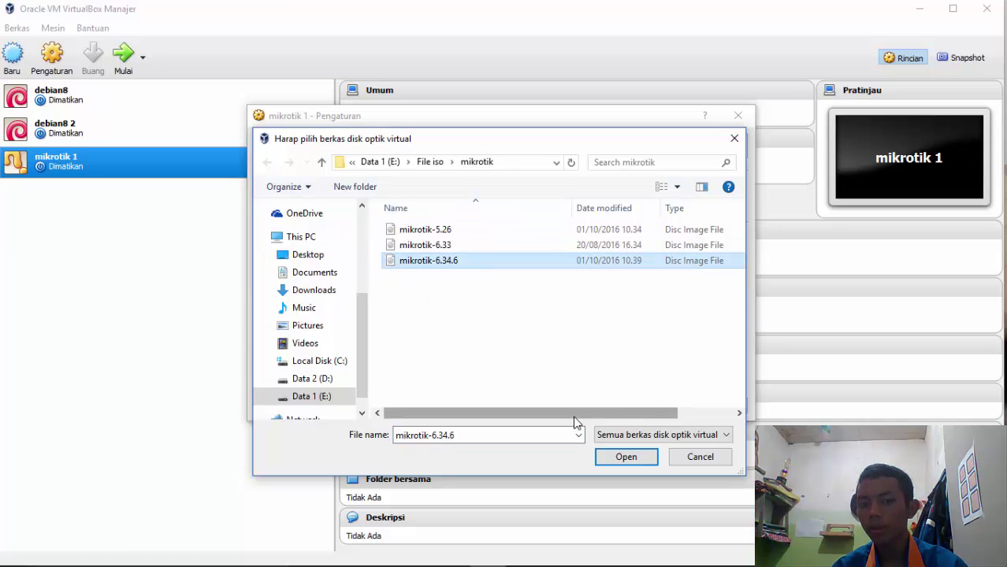
{"action": "left_click", "coordinate": [642, 461]}
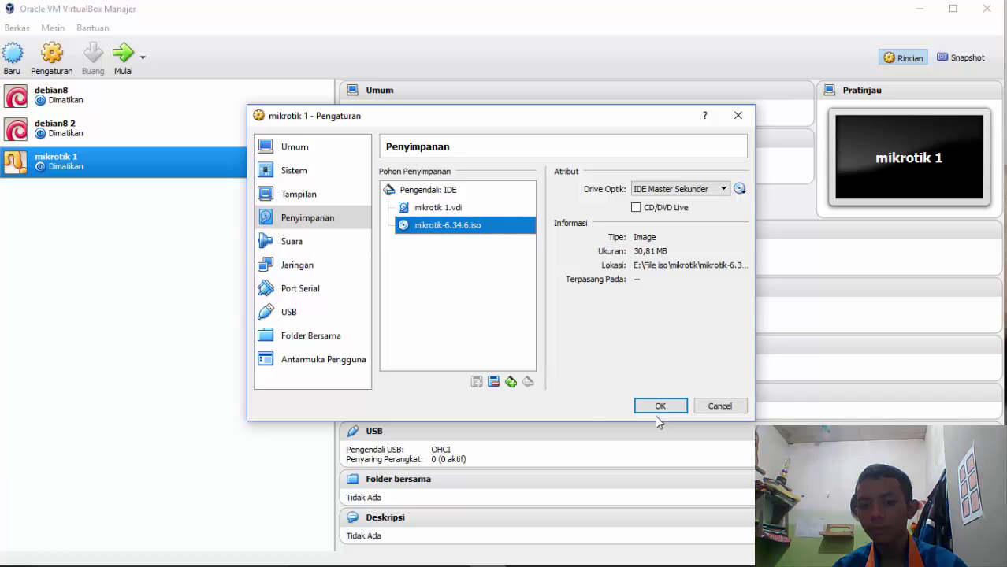
Set network Adapter 1 to Tidak terpasang and save the settings
{"action": "left_click", "coordinate": [290, 265]}
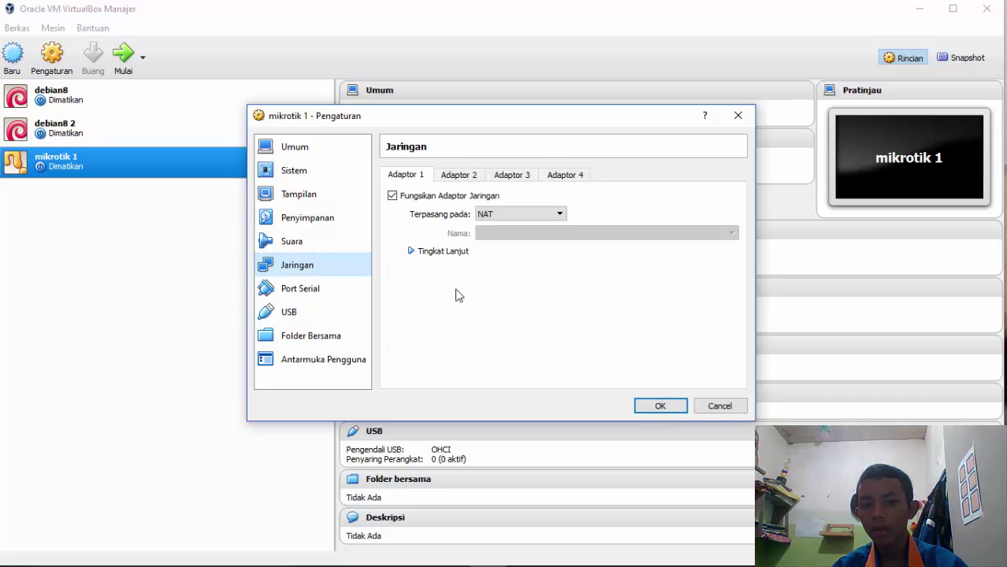
{"action": "left_click", "coordinate": [509, 218]}
{"action": "left_click", "coordinate": [516, 221]}
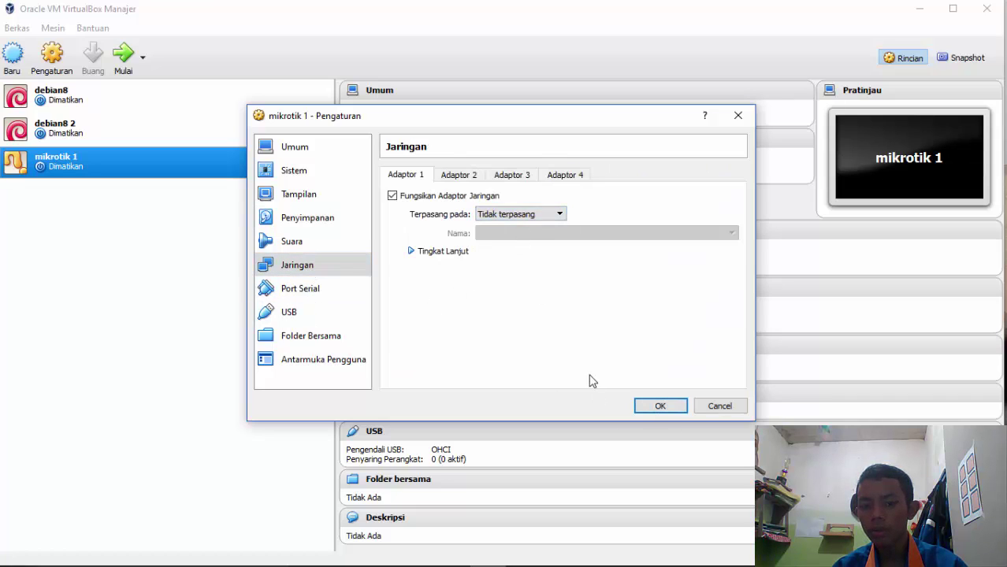
{"action": "left_click", "coordinate": [660, 406]}
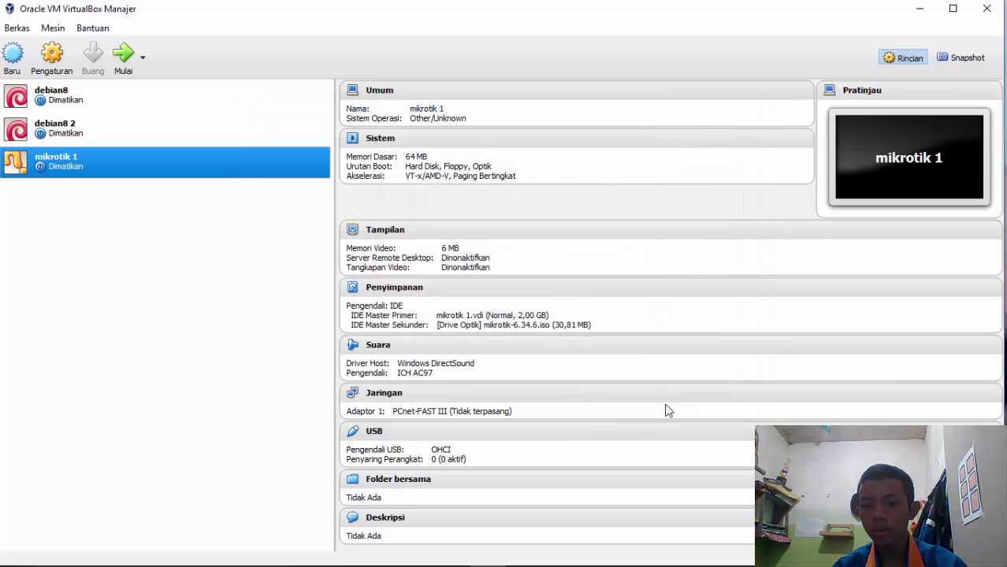
Start mikrotik 1 and dismiss the keyboard-capture notice until the MikroTik installer menu appears
{"action": "left_click", "coordinate": [123, 55]}
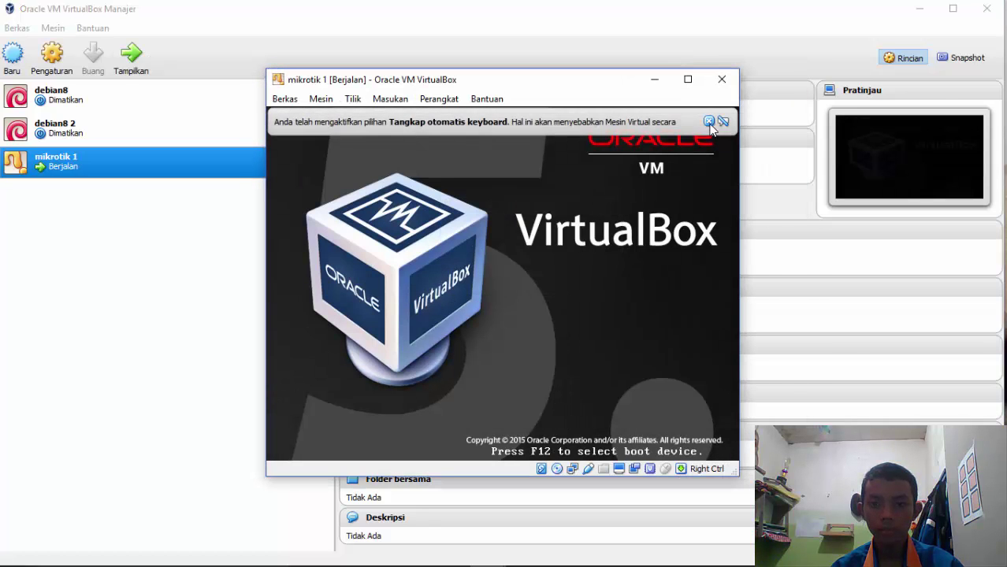
{"action": "left_click", "coordinate": [708, 123]}
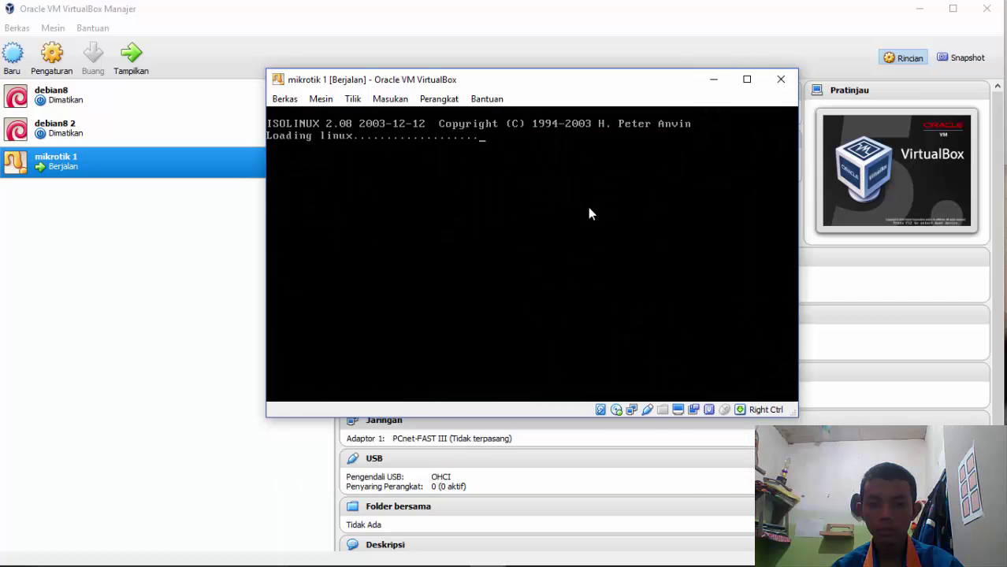
{"action": "left_click_drag", "start_coordinate": [561, 84], "coordinate": [495, 81]}
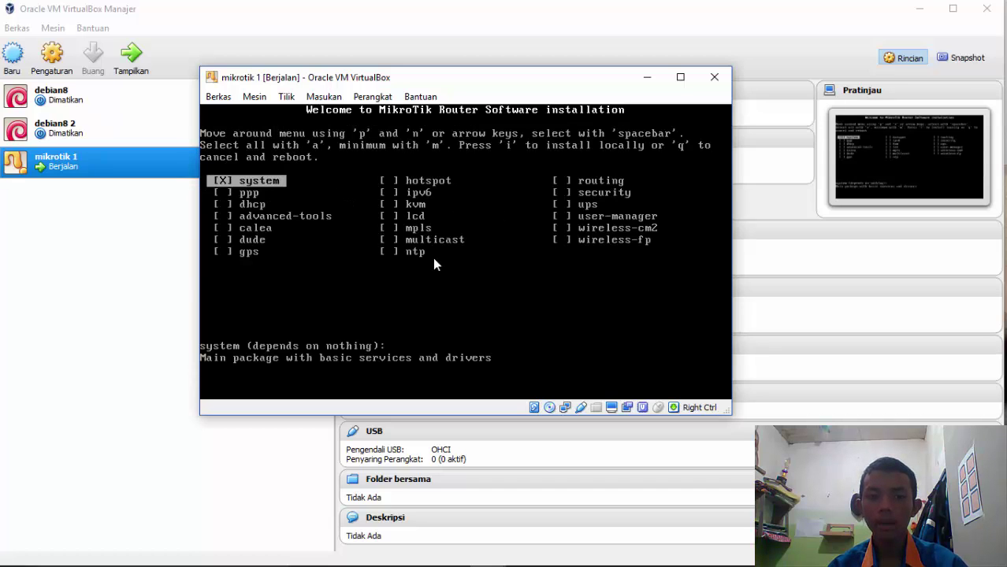
{"action": "left_click_drag", "start_coordinate": [431, 77], "coordinate": [498, 71]}
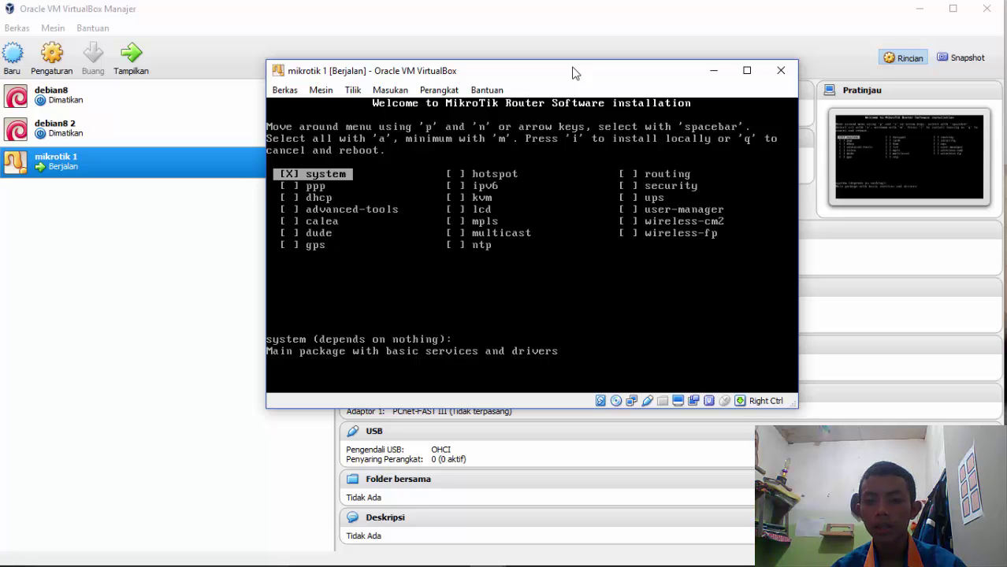
Select every RouterOS package in the installer, finishing with 'a' for all
{"action": "key", "text": "n"}
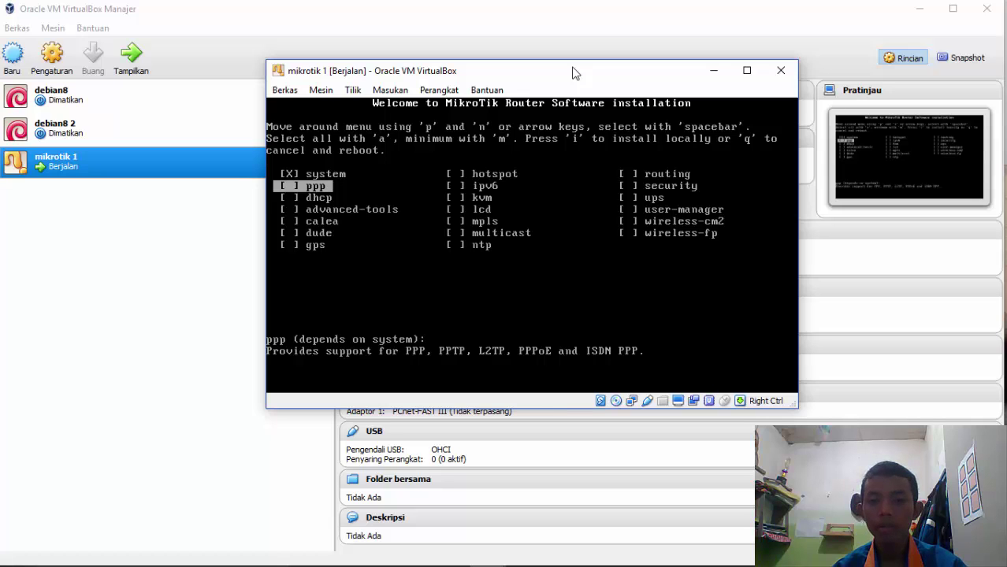
{"action": "key", "text": "n"}
{"action": "key", "text": "space"}
{"action": "key", "text": "n"}
{"action": "key", "text": "space"}
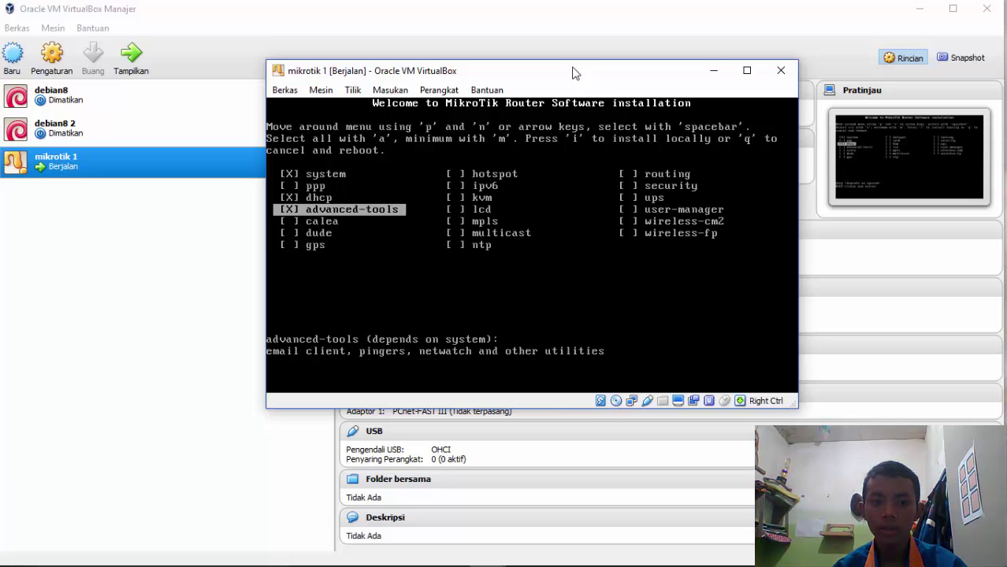
{"action": "key", "text": "n"}
{"action": "key", "text": "space"}
{"action": "key", "text": "n"}
{"action": "key", "text": "space"}
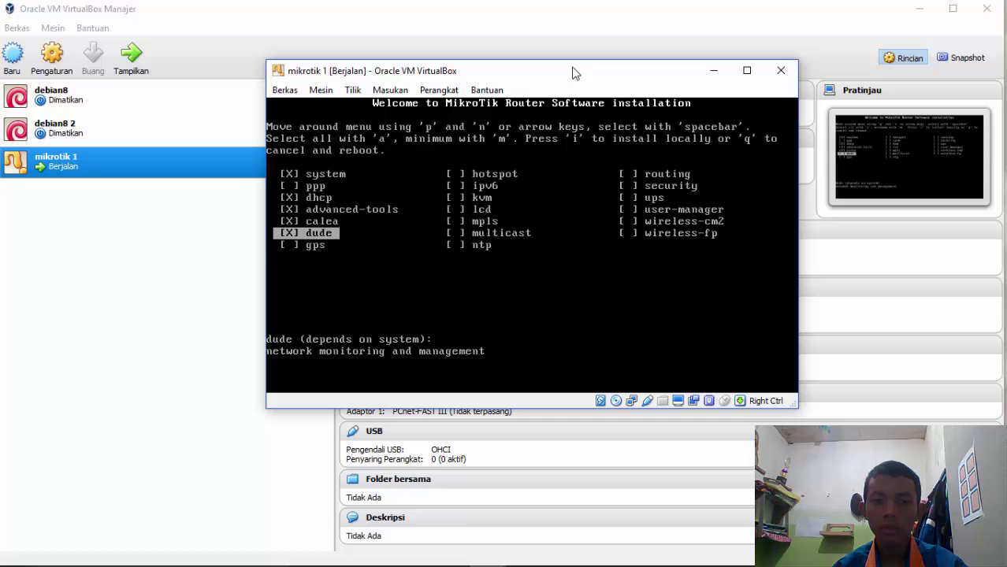
{"action": "key", "text": "p"}
{"action": "key", "text": "p"}
{"action": "key", "text": "p"}
{"action": "key", "text": "p"}
{"action": "key", "text": "space"}
{"action": "key", "text": "n"}
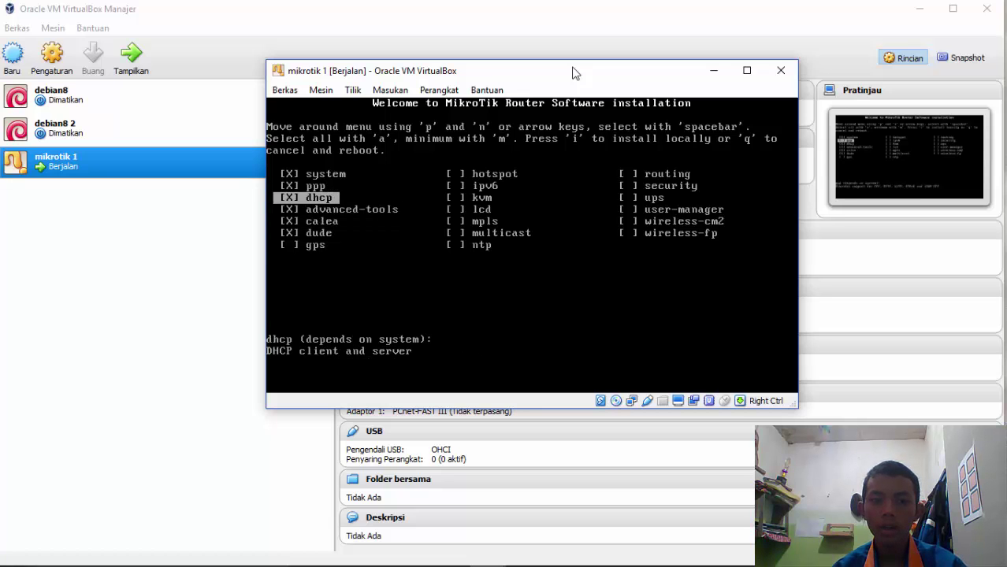
{"action": "key", "text": "n"}
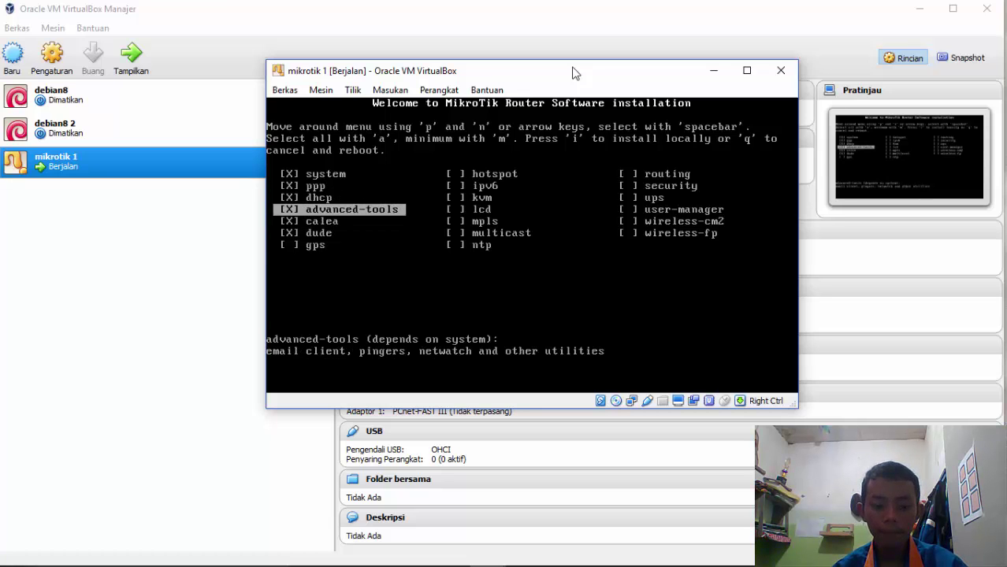
{"action": "key", "text": "a"}
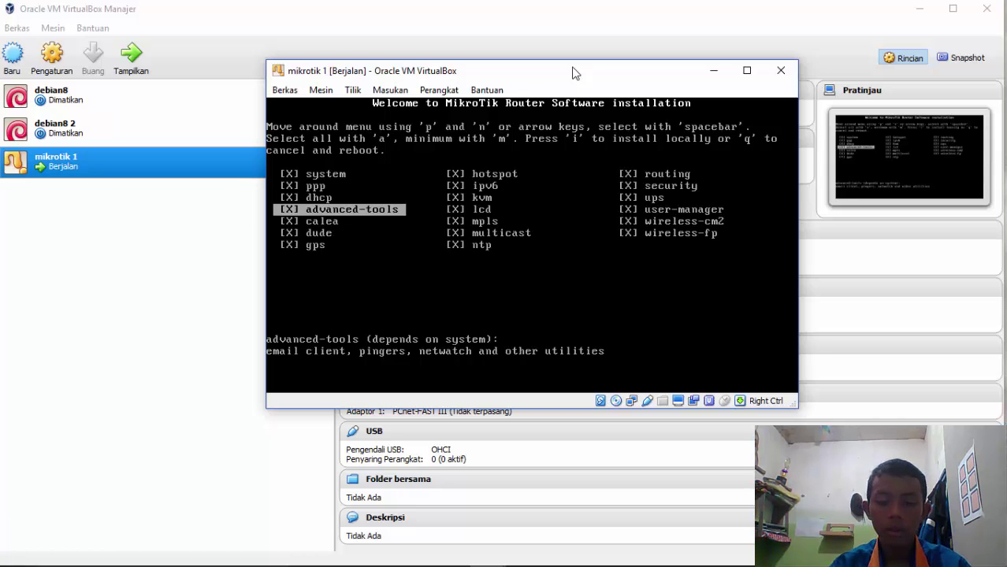
Install the packages, answering 'n' to keep old configuration and 'y' to continue
{"action": "key", "text": "i"}
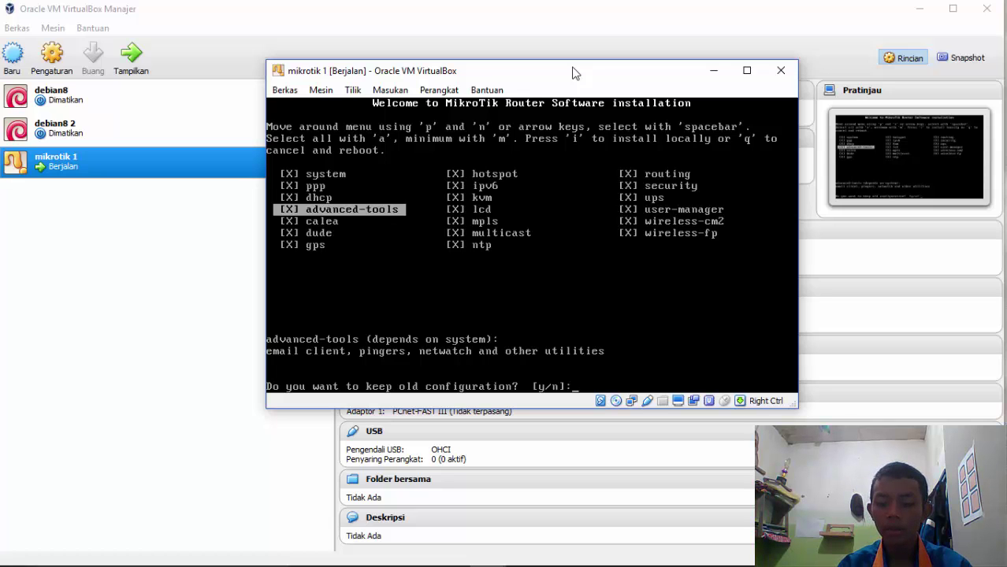
{"action": "type", "text": "n"}
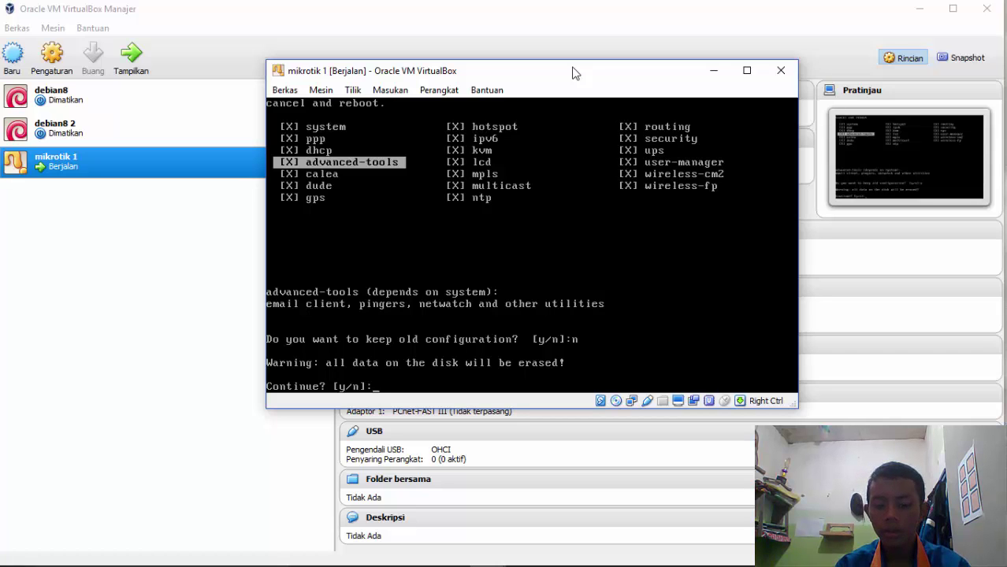
{"action": "type", "text": "y"}
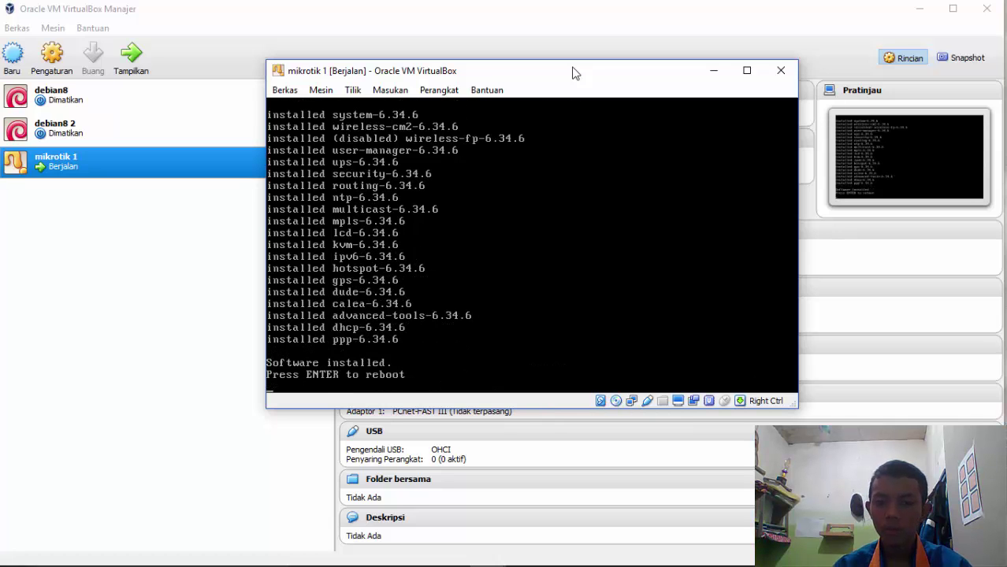
Eject the installer disc from the virtual optical drive with a forced unmount
{"action": "left_click", "coordinate": [439, 90]}
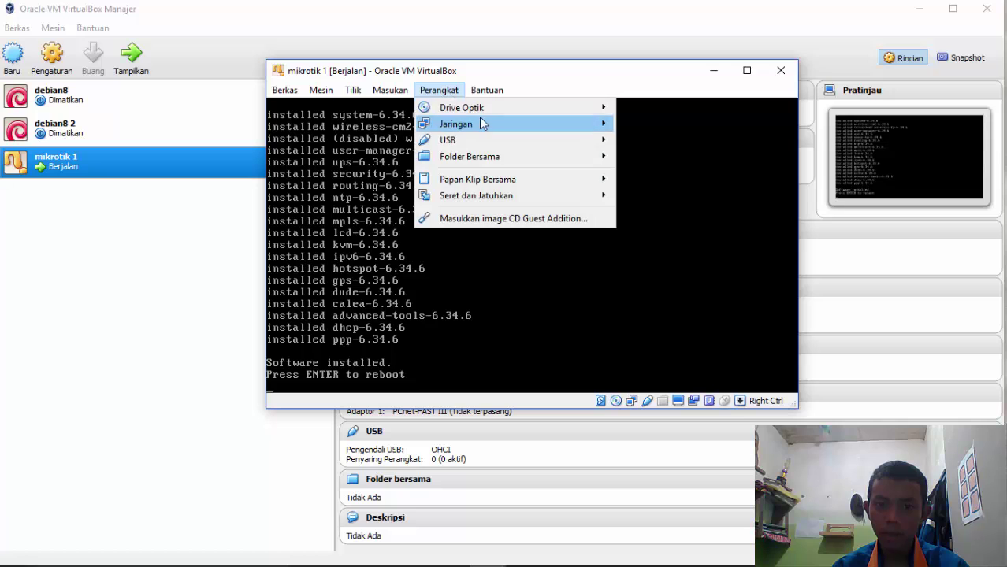
{"action": "mouse_move", "coordinate": [546, 107]}
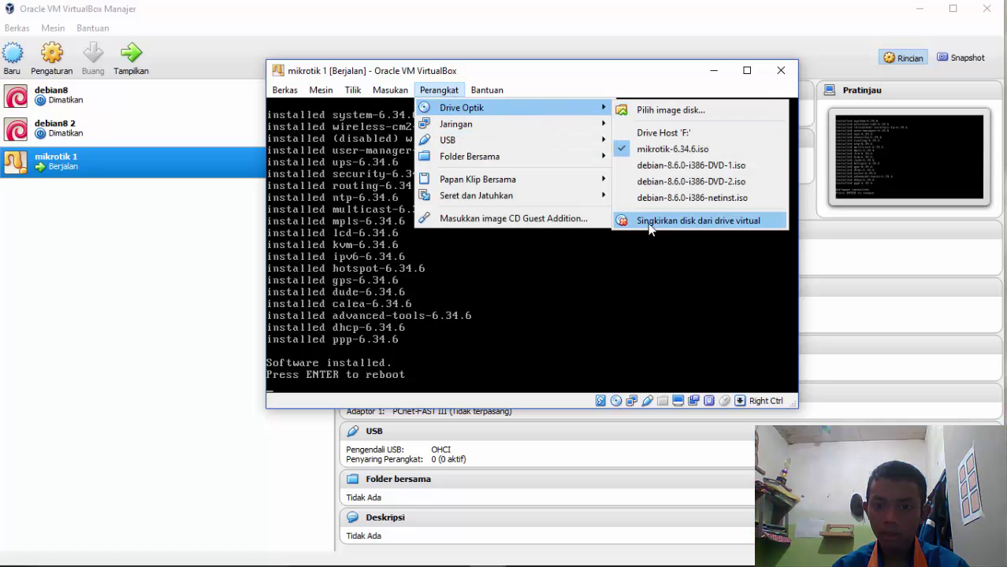
{"action": "left_click", "coordinate": [723, 222]}
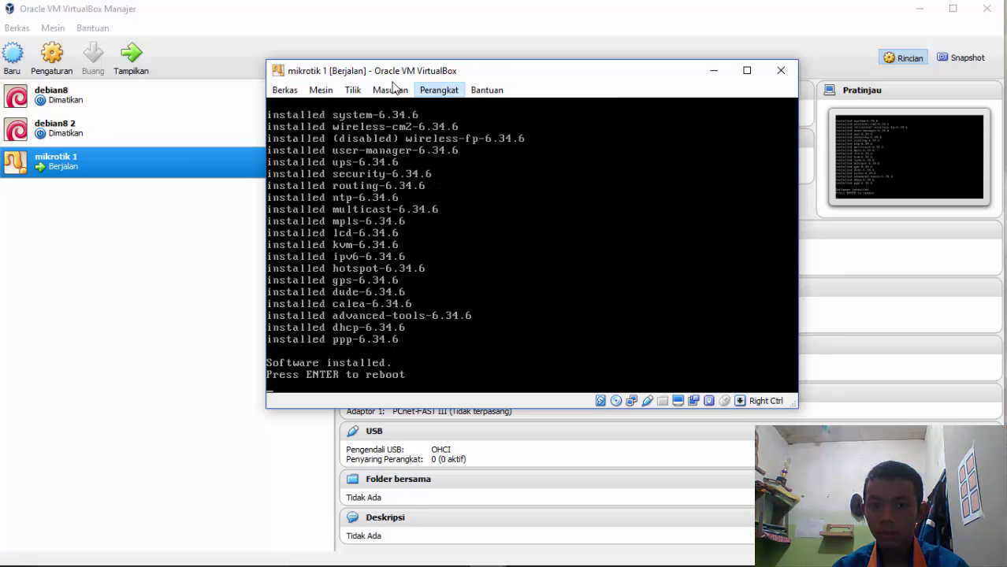
{"action": "left_click", "coordinate": [504, 284]}
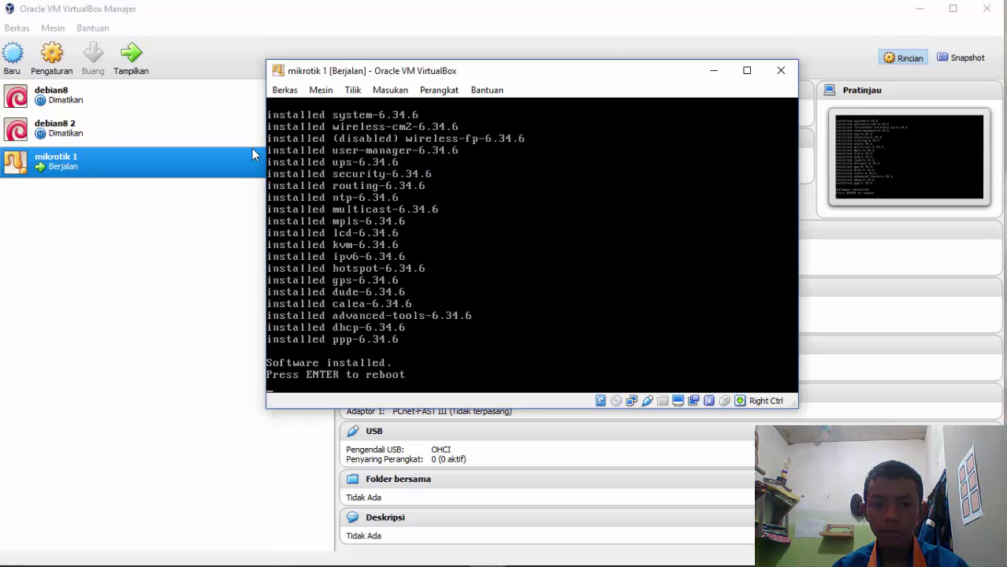
Reset mikrotik 1 and enter 'admin' at the RouterOS login prompt
{"action": "left_click", "coordinate": [321, 90]}
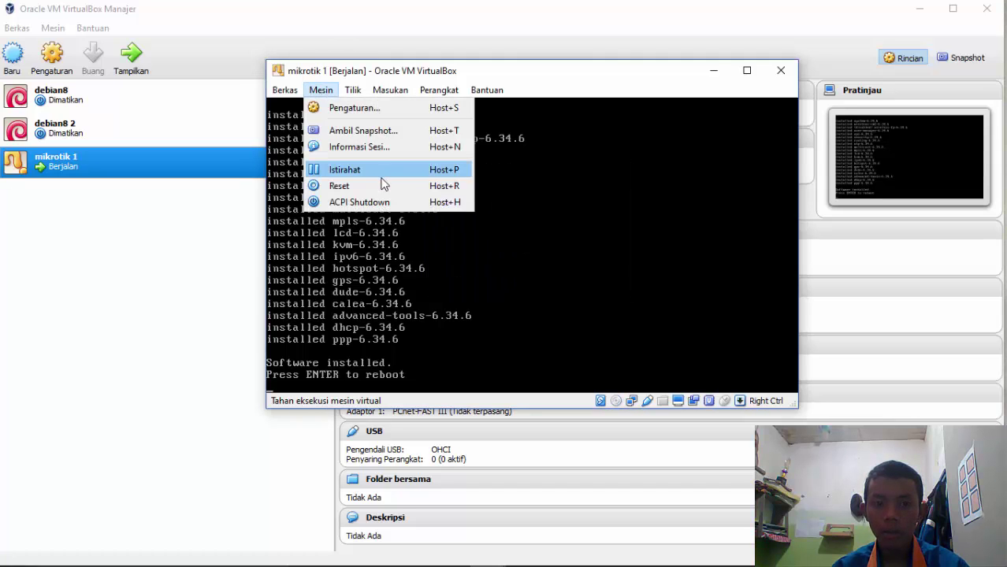
{"action": "left_click", "coordinate": [429, 189]}
{"action": "left_click", "coordinate": [508, 296]}
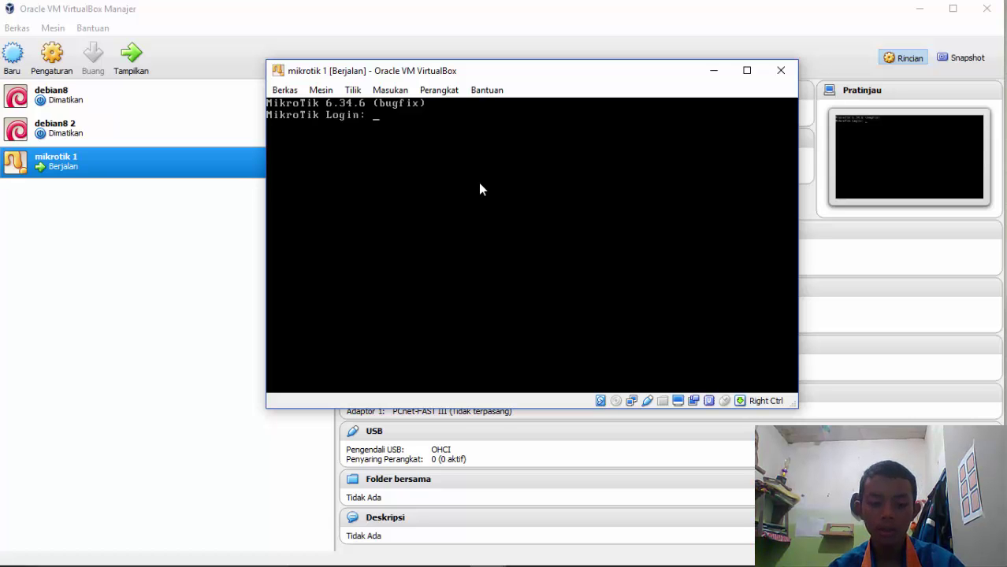
{"action": "type", "text": "admin"}
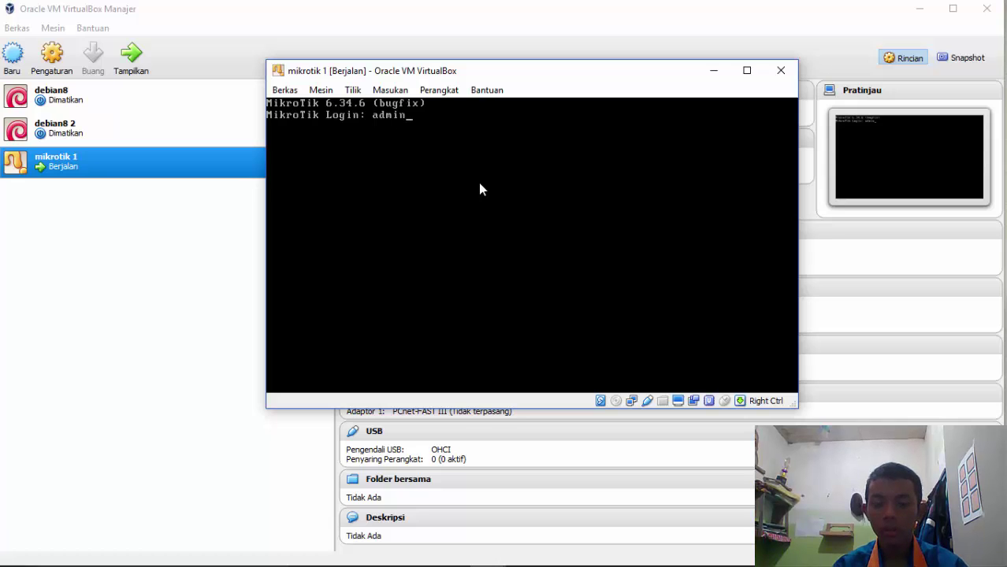
Log in with an empty password and decline the license display with 'n'
{"action": "key", "text": "Return"}
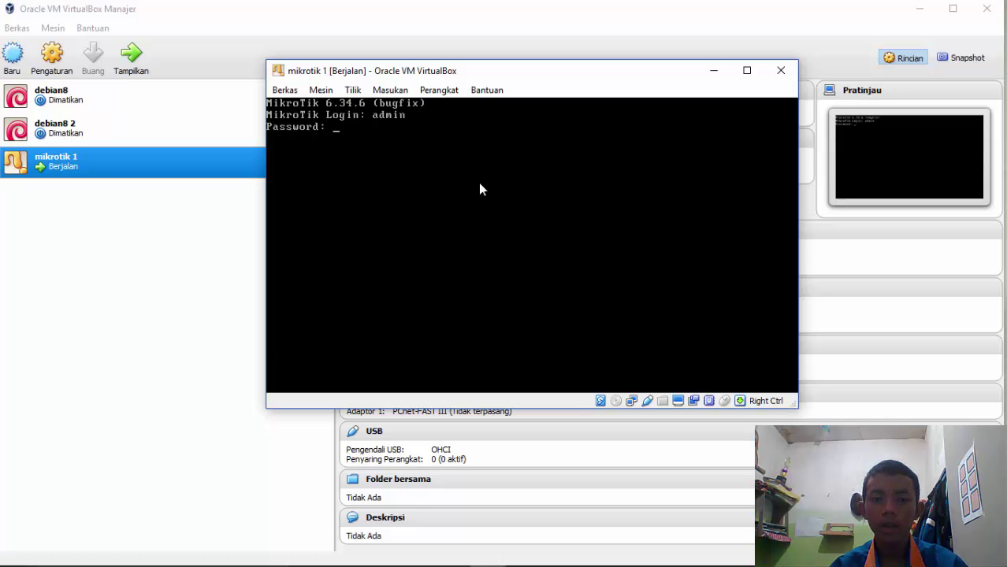
{"action": "key", "text": "Return"}
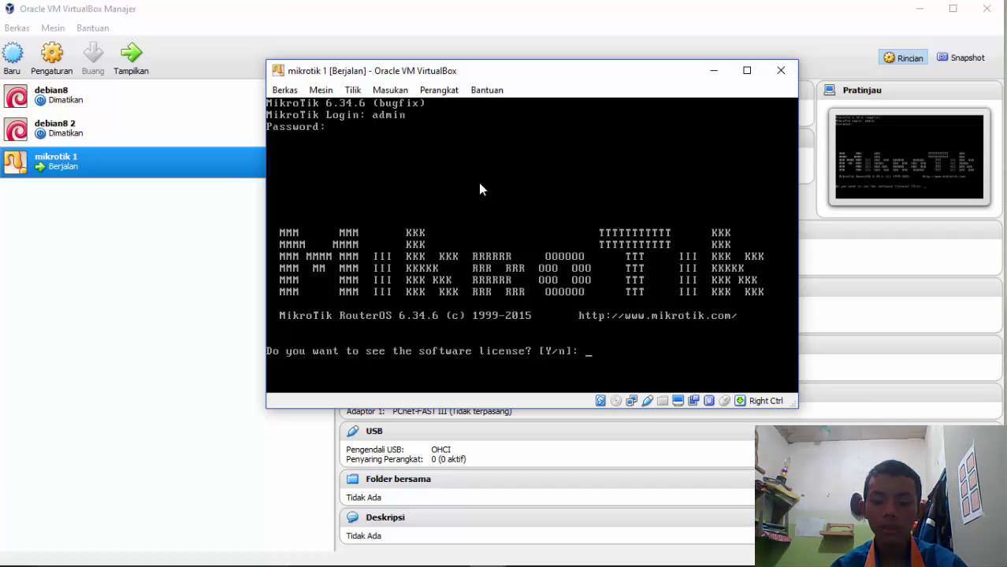
{"action": "type", "text": "n"}
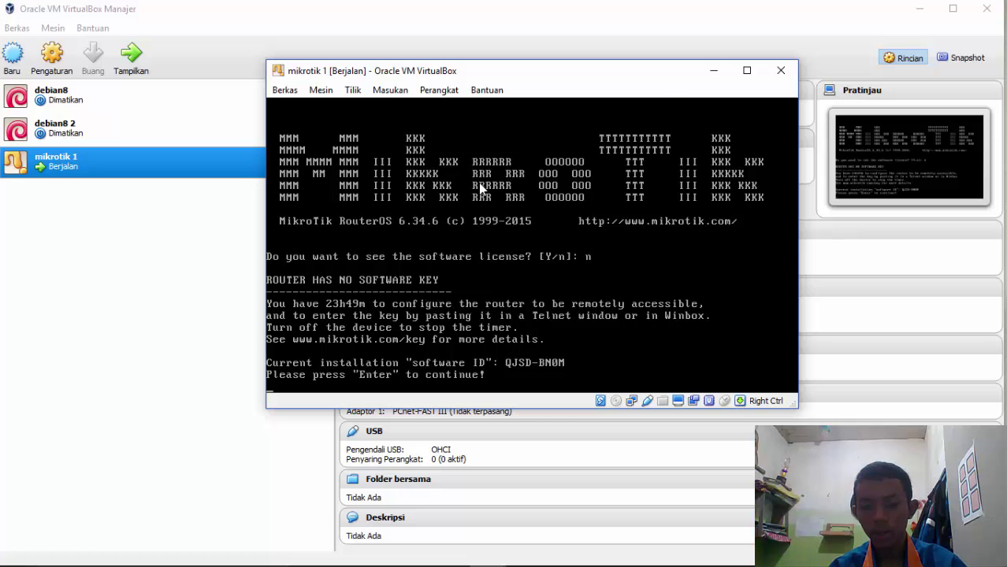
{"action": "key", "text": "Return"}
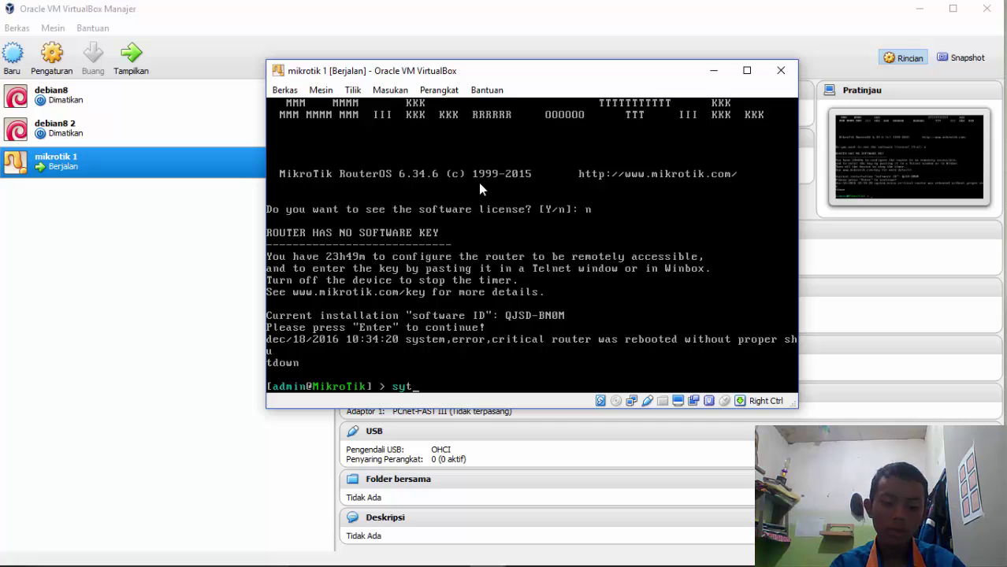
Run 'system shutdown' and confirm with 'y' to power off the router
{"action": "type", "text": "em"}
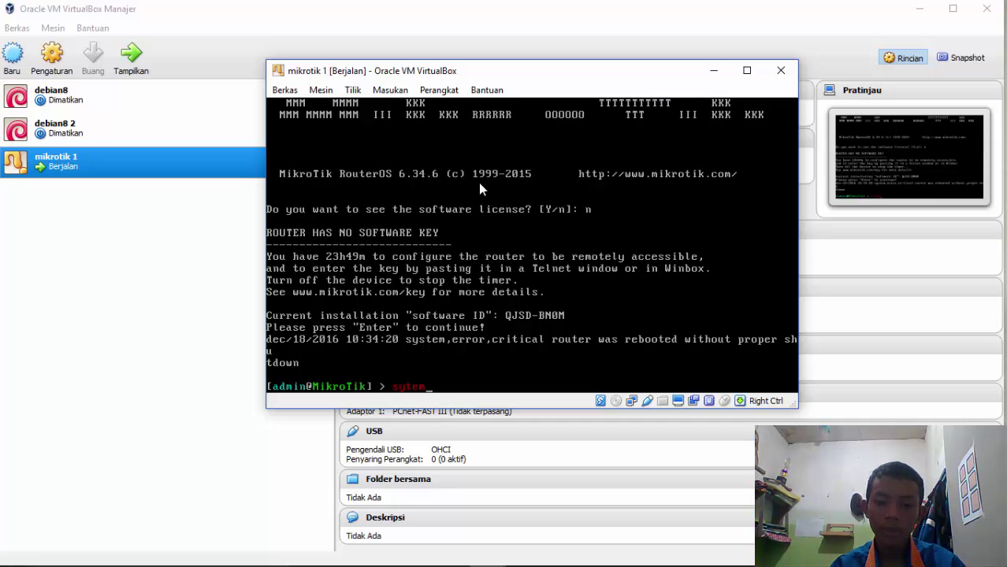
{"action": "key", "text": "BackSpace"}
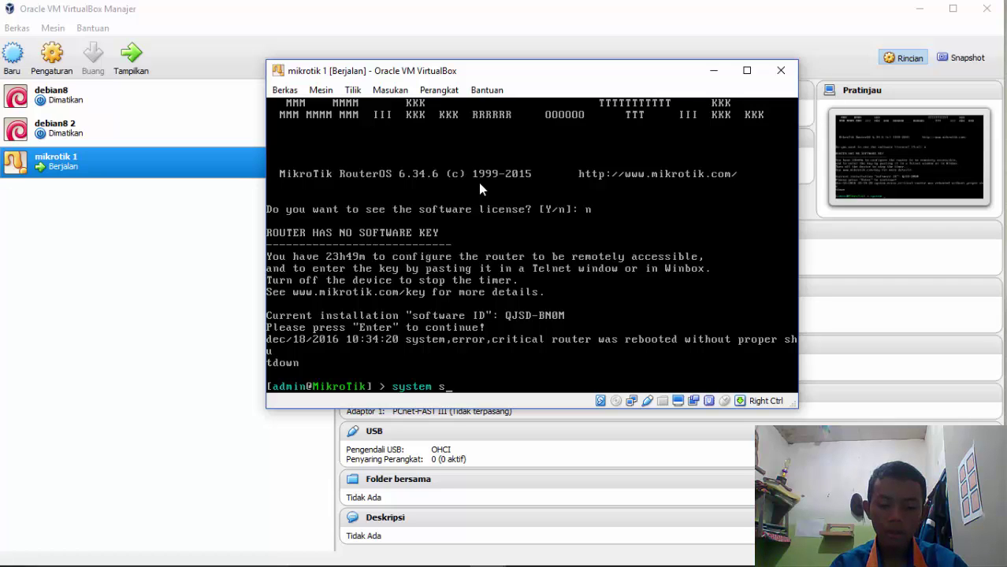
{"action": "type", "text": "stem shutdown"}
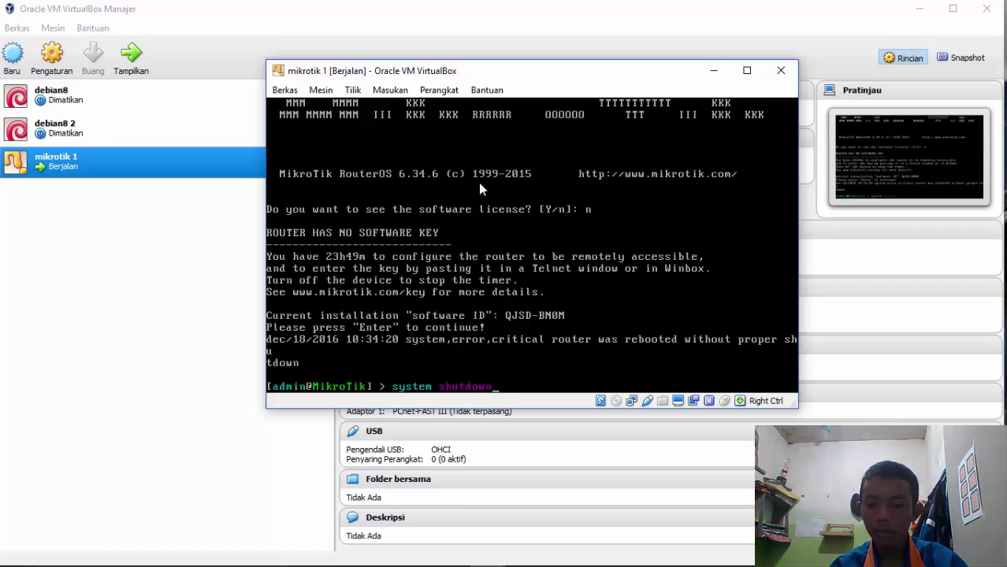
{"action": "key", "text": "Return"}
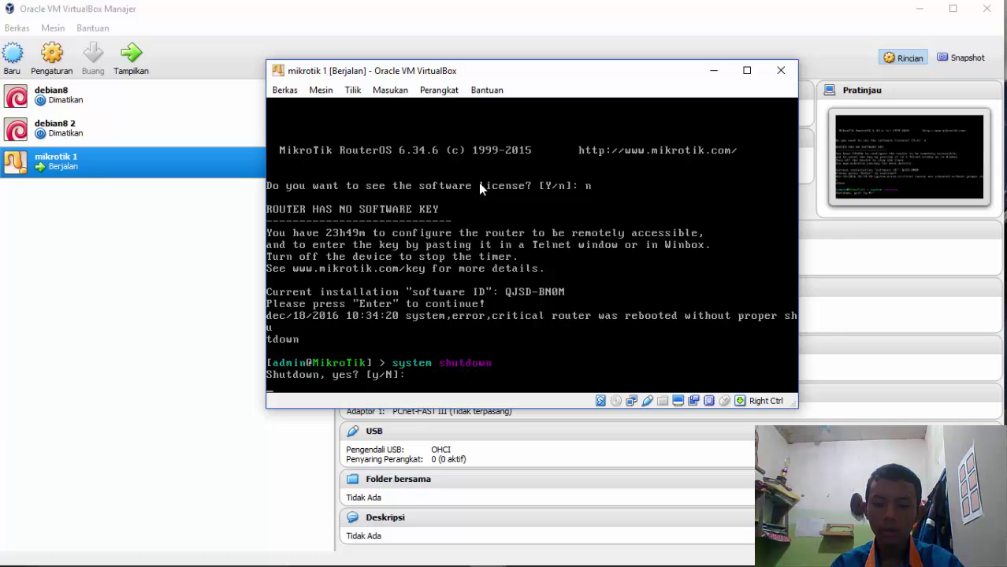
{"action": "type", "text": "y"}
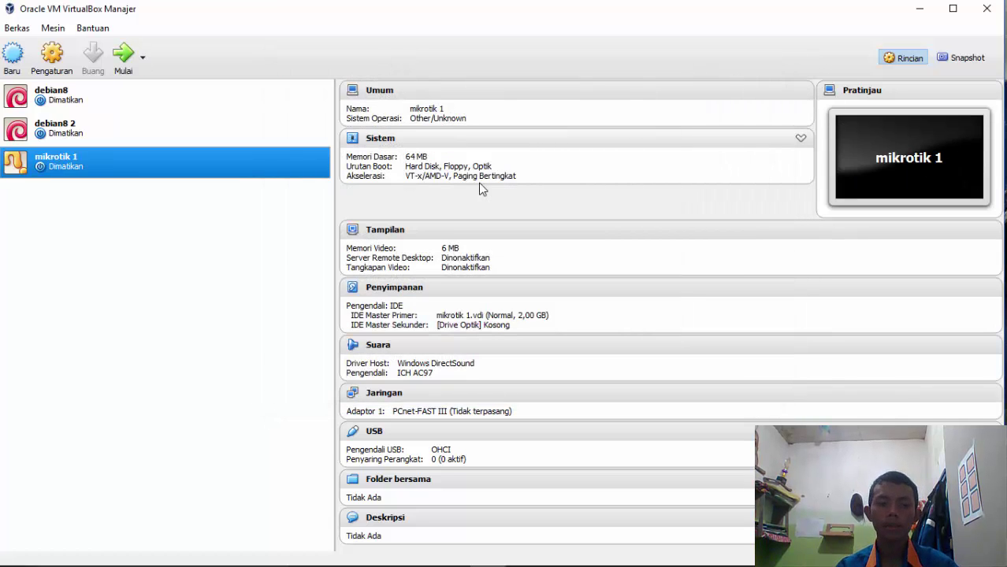
Create a full clone of mikrotik 1 named 'mikrotik 2'
{"action": "right_click", "coordinate": [64, 159]}
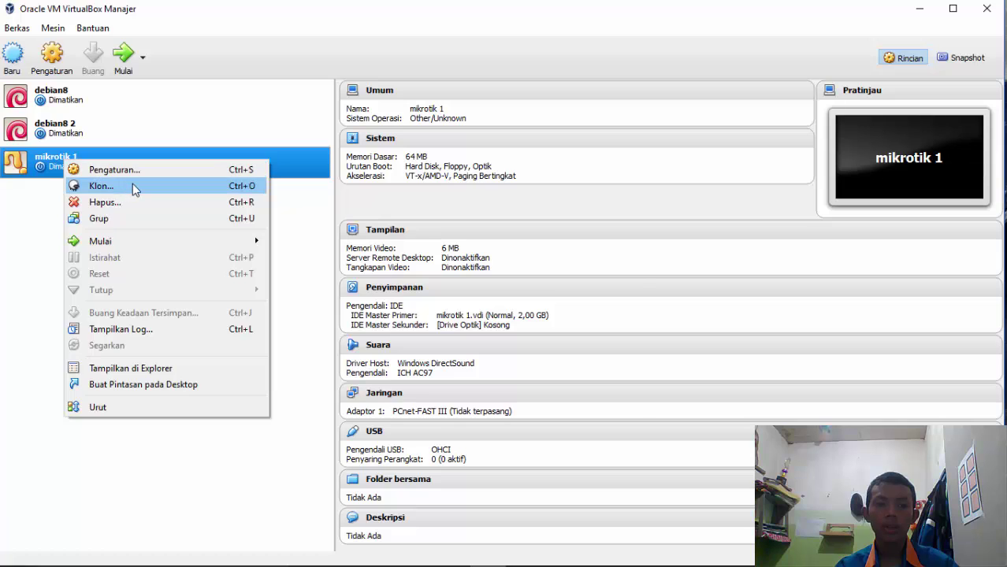
{"action": "left_click", "coordinate": [130, 186]}
{"action": "left_click", "coordinate": [447, 278]}
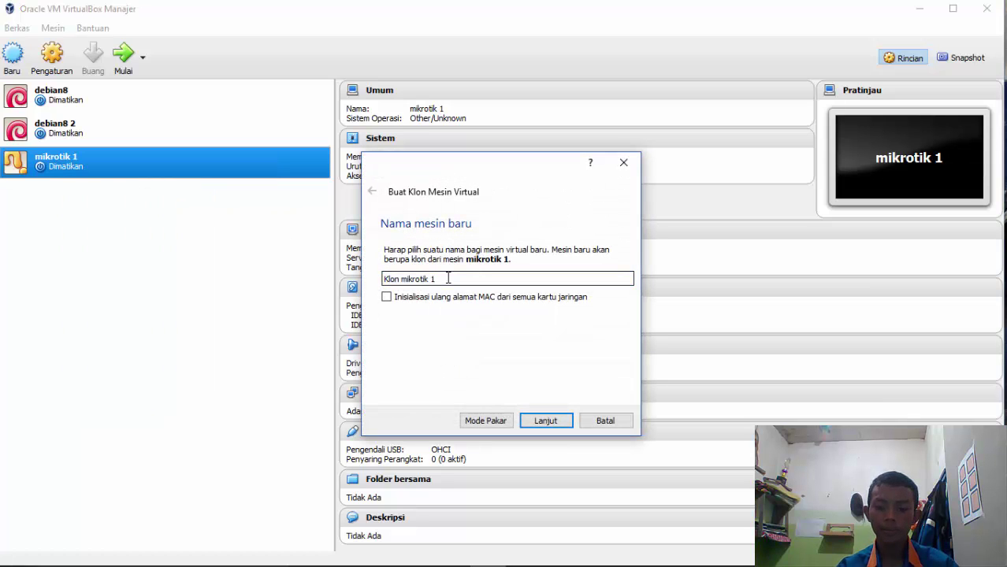
{"action": "type", "text": "2"}
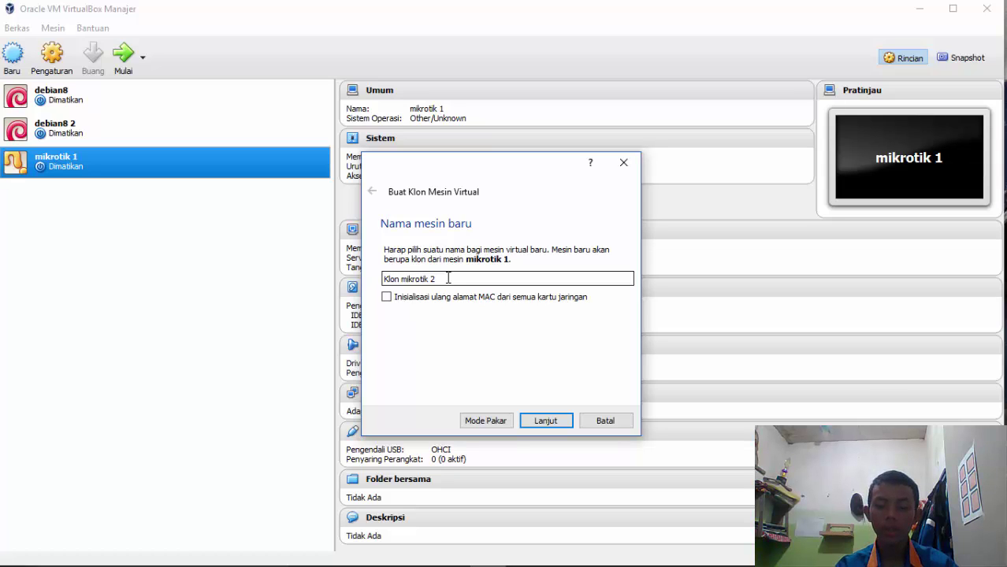
{"action": "key", "text": "BackSpace"}
{"action": "key", "text": "BackSpace"}
{"action": "key", "text": "BackSpace"}
{"action": "key", "text": "BackSpace"}
{"action": "key", "text": "BackSpace"}
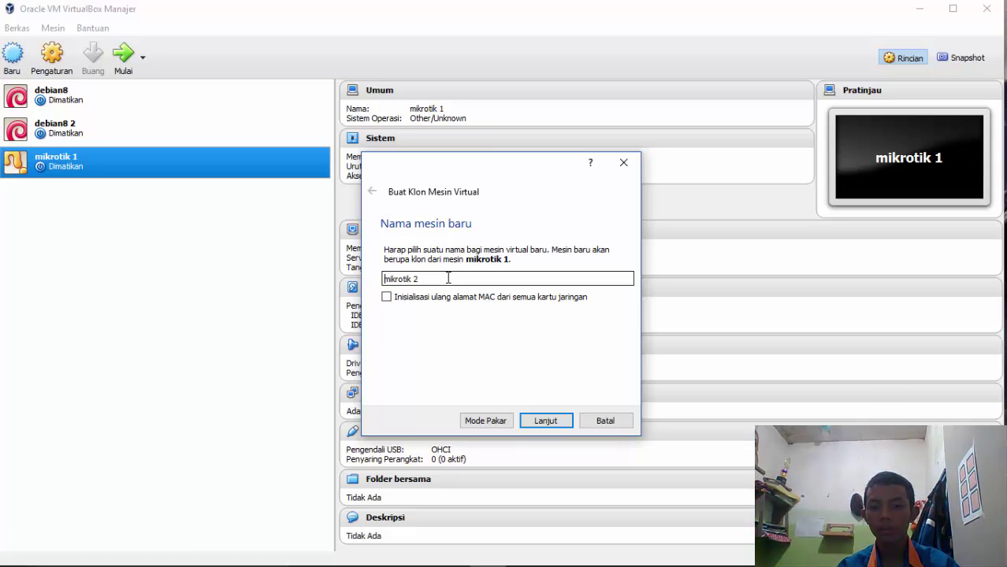
{"action": "left_click", "coordinate": [547, 420]}
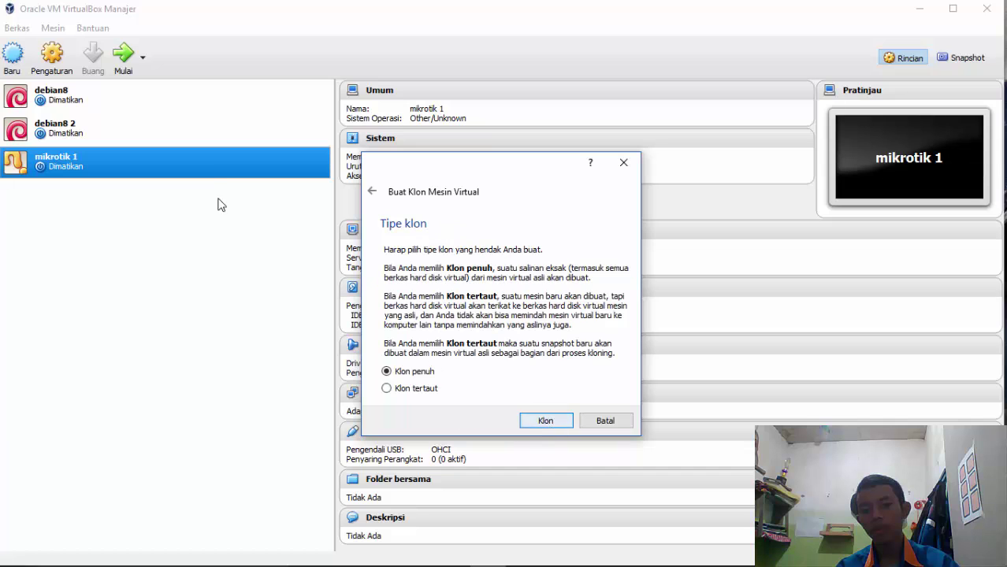
{"action": "left_click", "coordinate": [546, 421]}
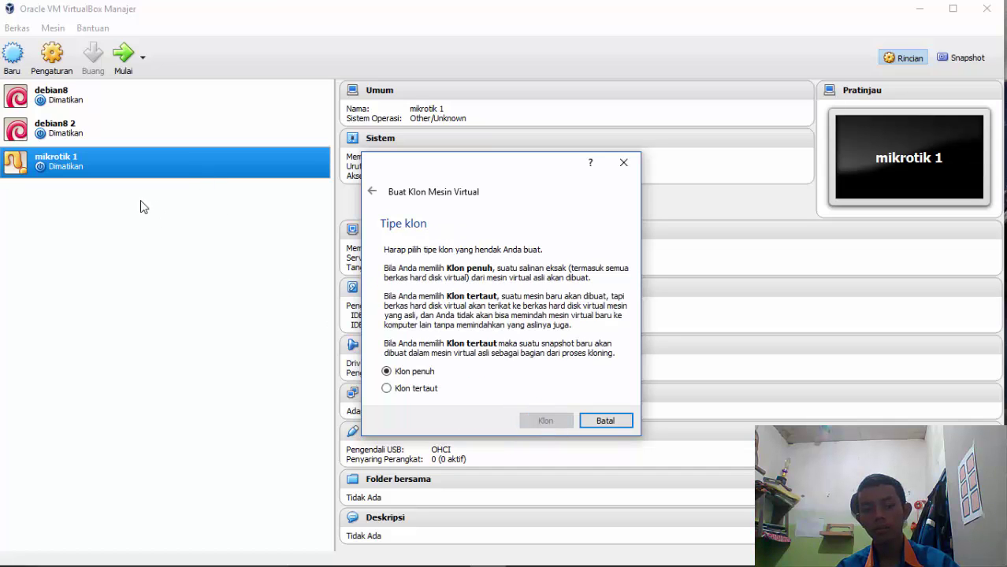
Begin cloning mikrotik 2 under the name 'mikrotik 3'
{"action": "left_click", "coordinate": [79, 197]}
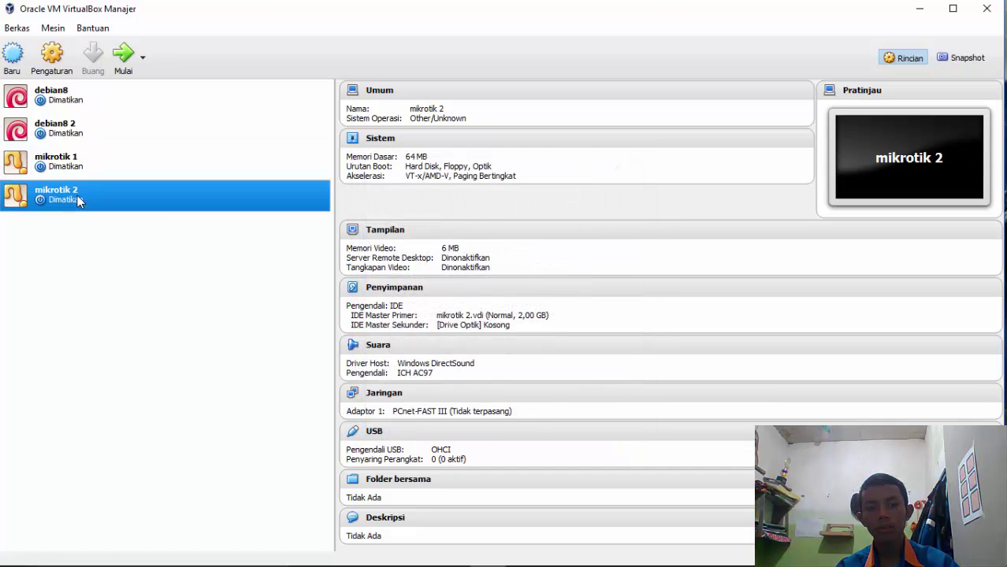
{"action": "right_click", "coordinate": [78, 197]}
{"action": "left_click", "coordinate": [94, 220]}
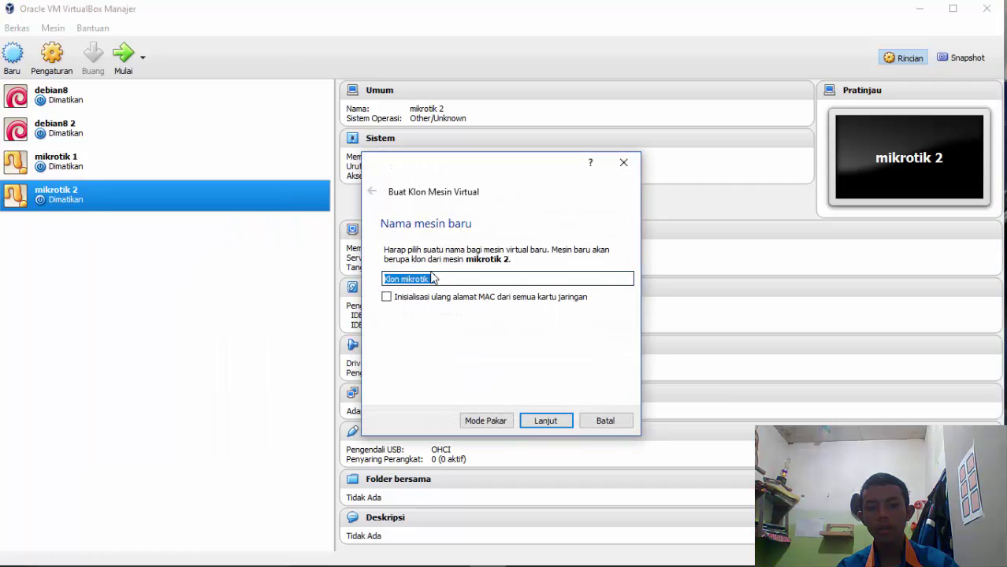
{"action": "left_click", "coordinate": [441, 278]}
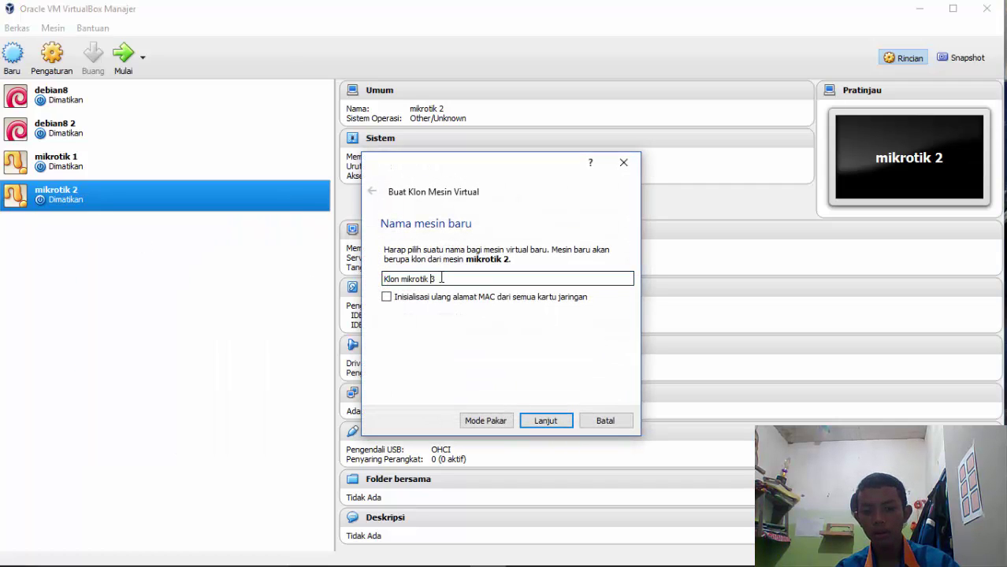
{"action": "key", "text": "BackSpace"}
{"action": "key", "text": "BackSpace"}
{"action": "key", "text": "BackSpace"}
{"action": "key", "text": "BackSpace"}
{"action": "key", "text": "BackSpace"}
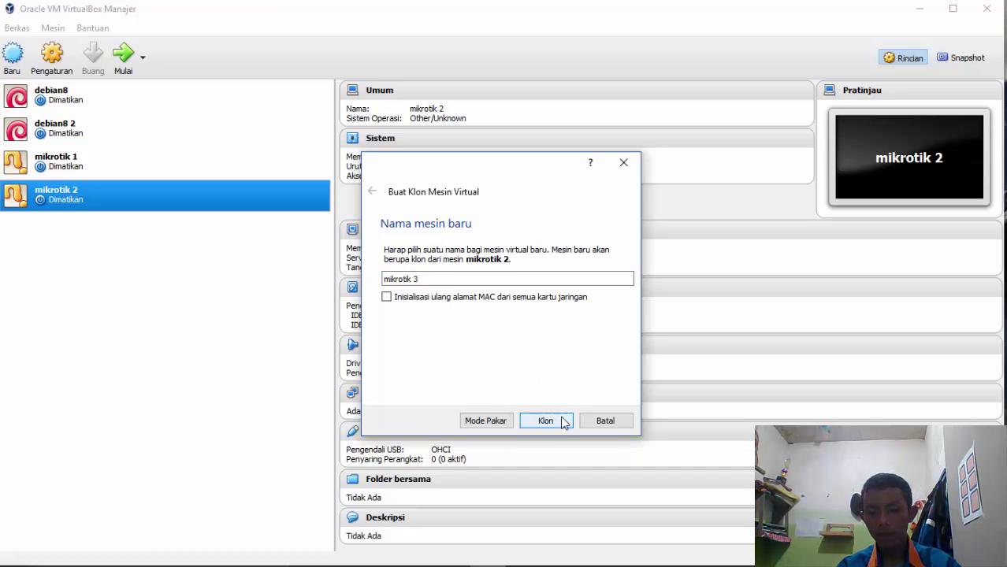
{"action": "left_click", "coordinate": [562, 419]}
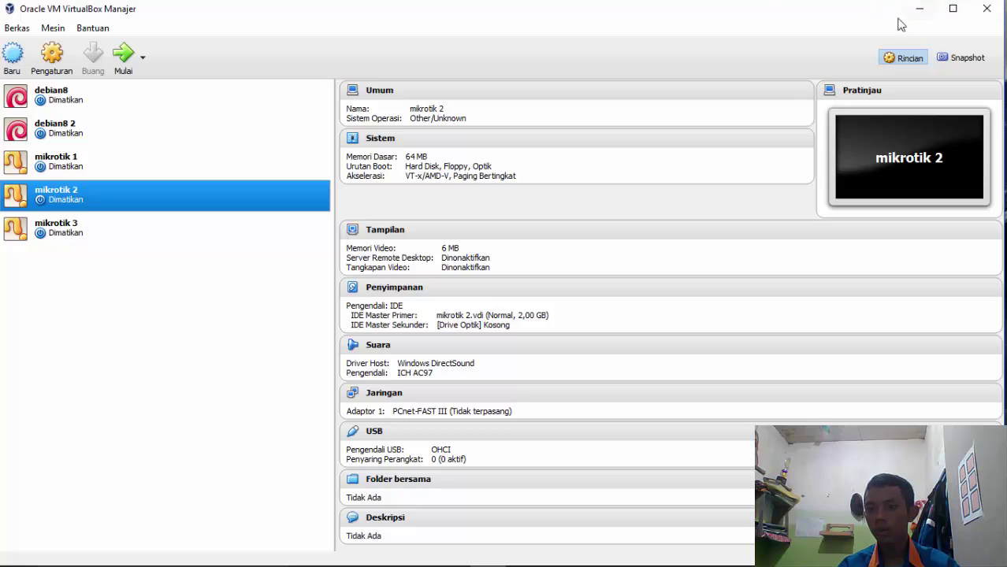
Close VirtualBox and launch GNS3 with Run as administrator
{"action": "left_click", "coordinate": [986, 8]}
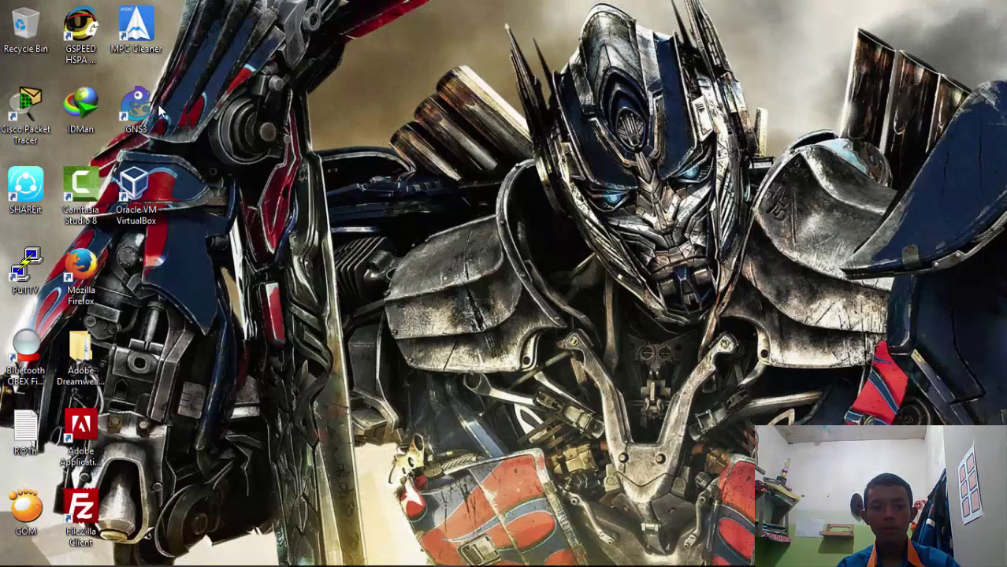
{"action": "double_click", "coordinate": [135, 115]}
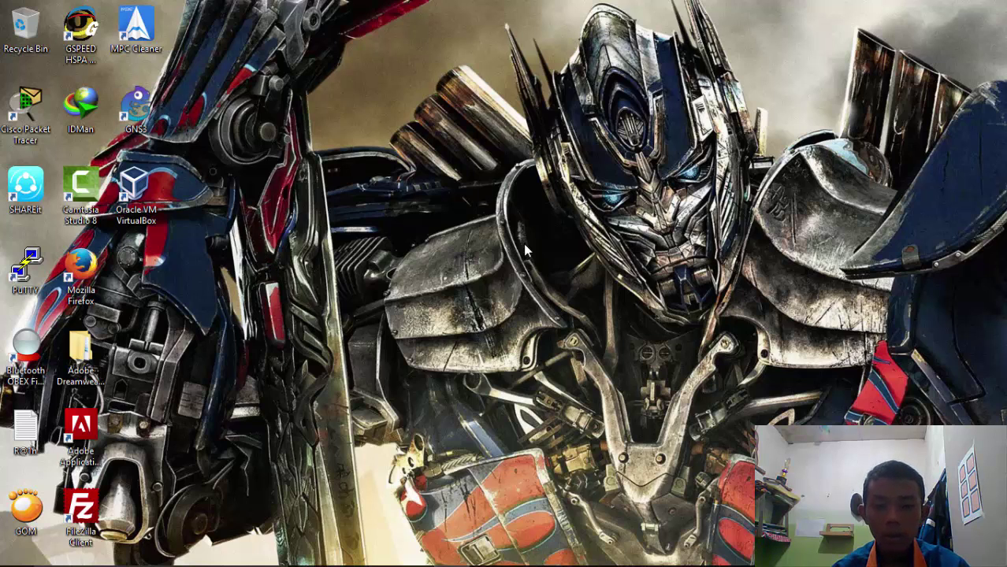
{"action": "right_click", "coordinate": [144, 120]}
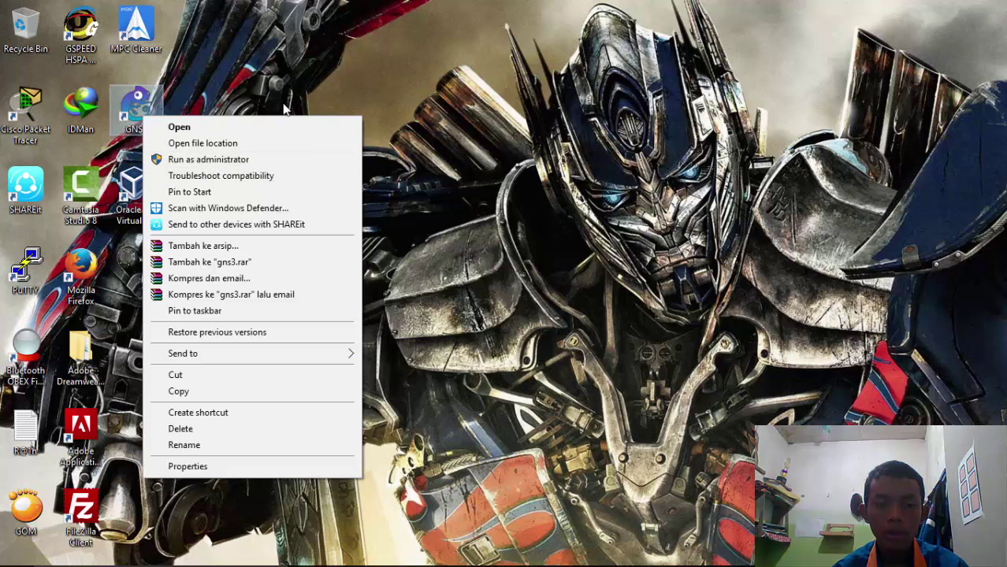
{"action": "left_click", "coordinate": [170, 128]}
{"action": "right_click", "coordinate": [140, 115]}
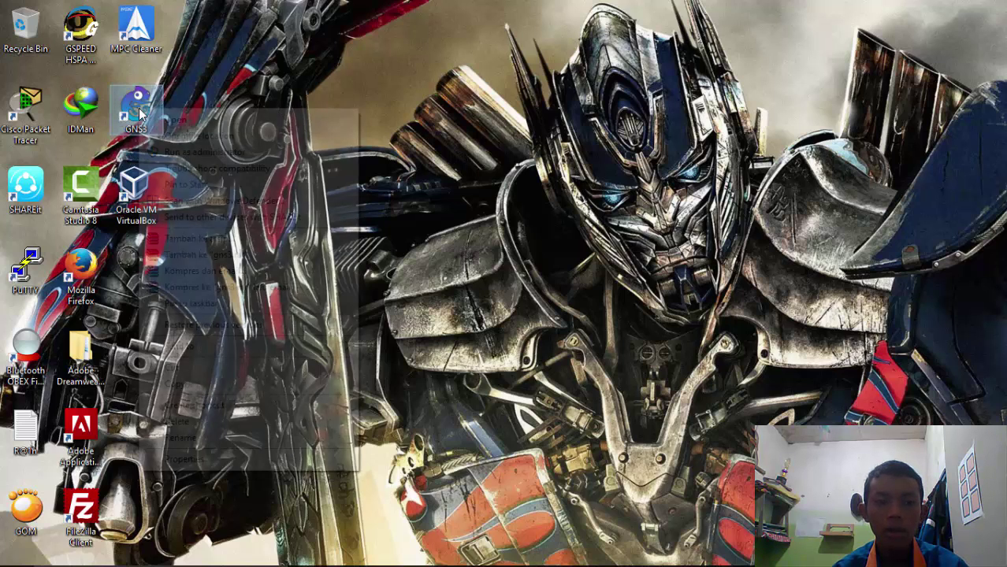
{"action": "left_click", "coordinate": [224, 155]}
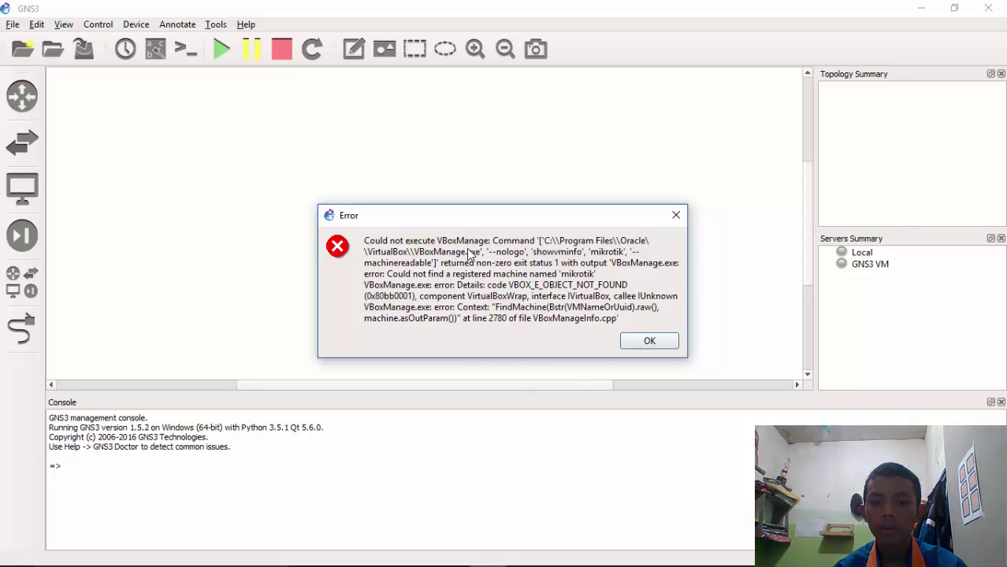
Dismiss the VBoxManage error and cancel the GNS3 VM and local server startup dialogs
{"action": "left_click", "coordinate": [647, 338]}
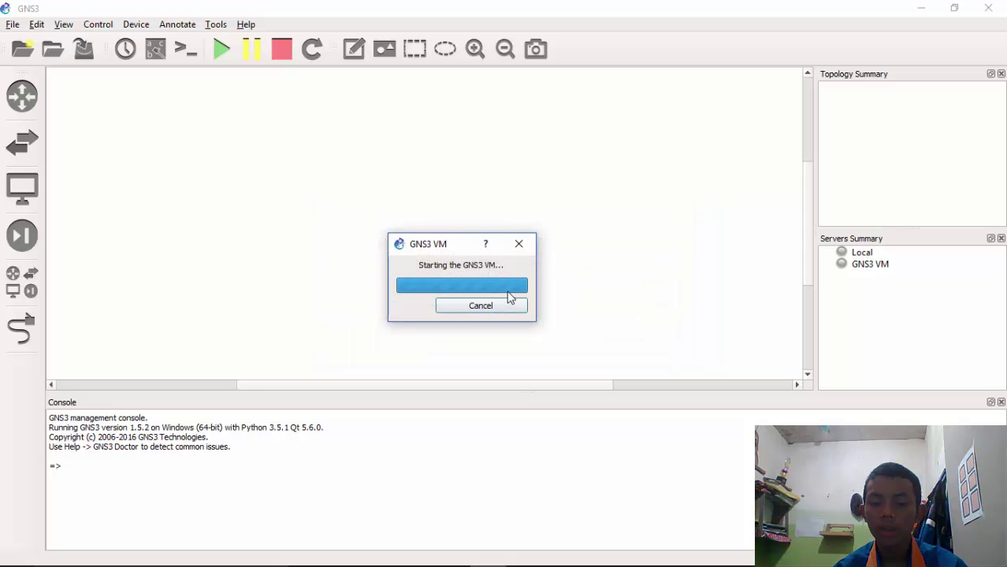
{"action": "left_click", "coordinate": [509, 308]}
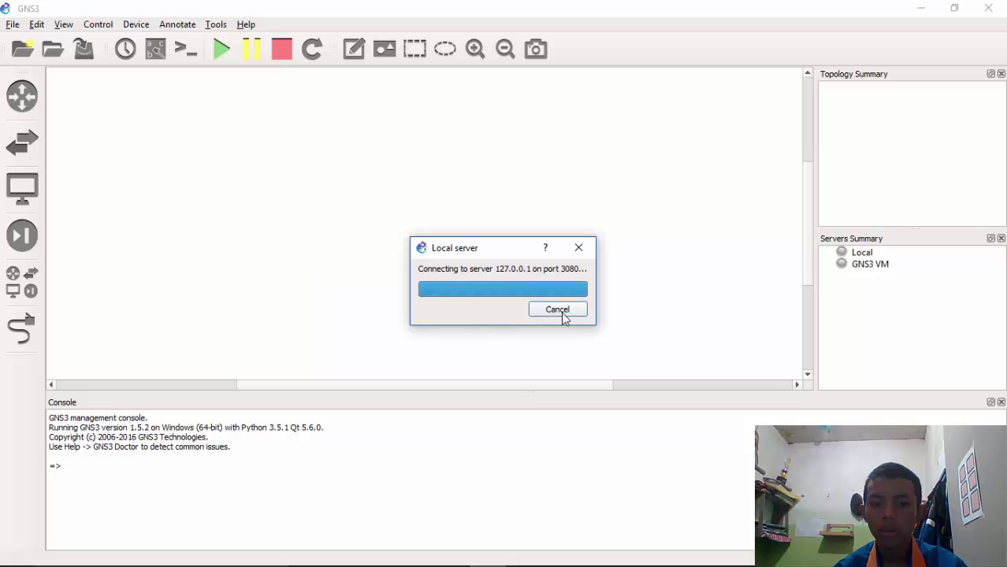
{"action": "left_click", "coordinate": [560, 311]}
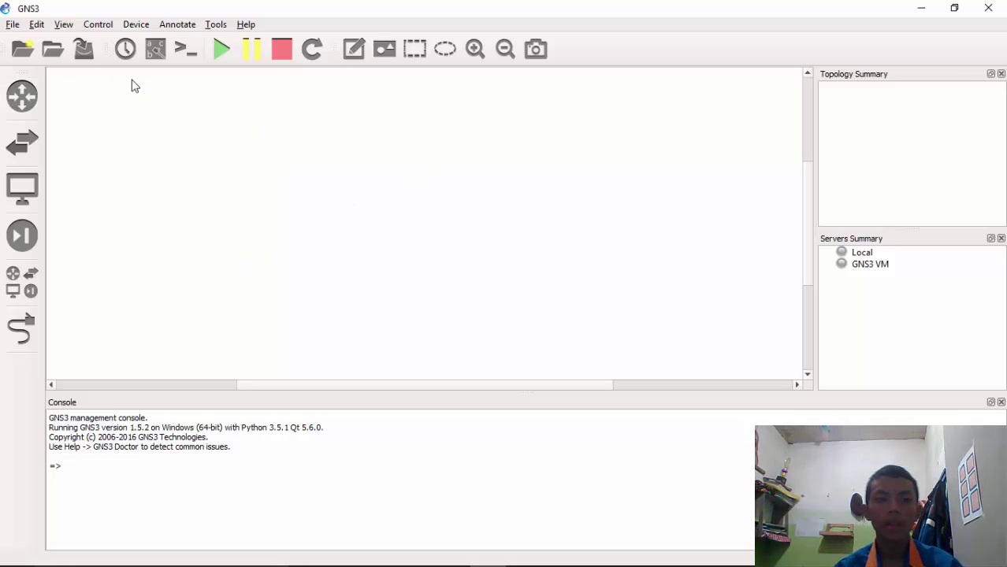
Set the VBoxManage path to C:\Program Files\Oracle\VirtualBox\VBoxManage.exe in VirtualBox preferences
{"action": "left_click", "coordinate": [36, 24]}
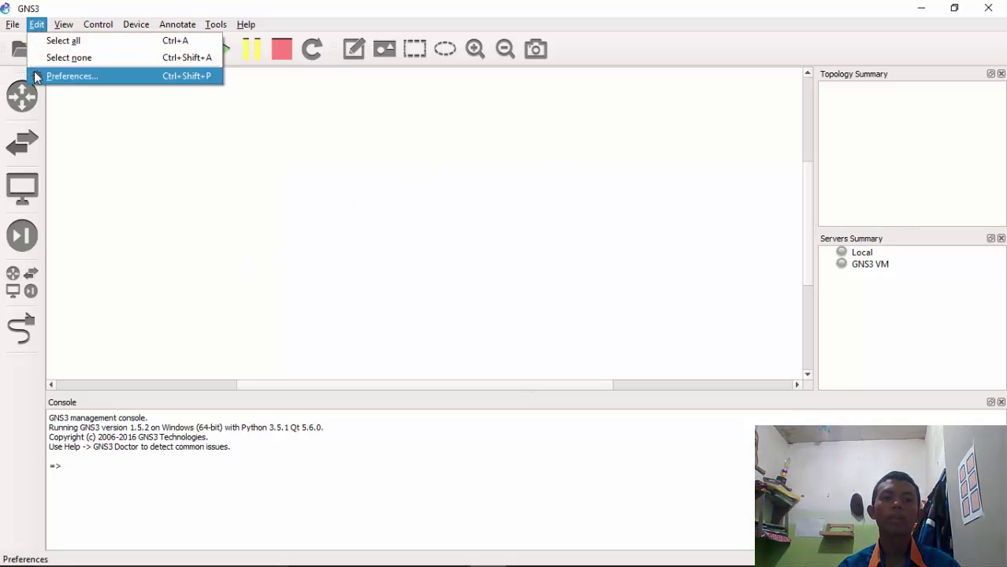
{"action": "left_click", "coordinate": [69, 76]}
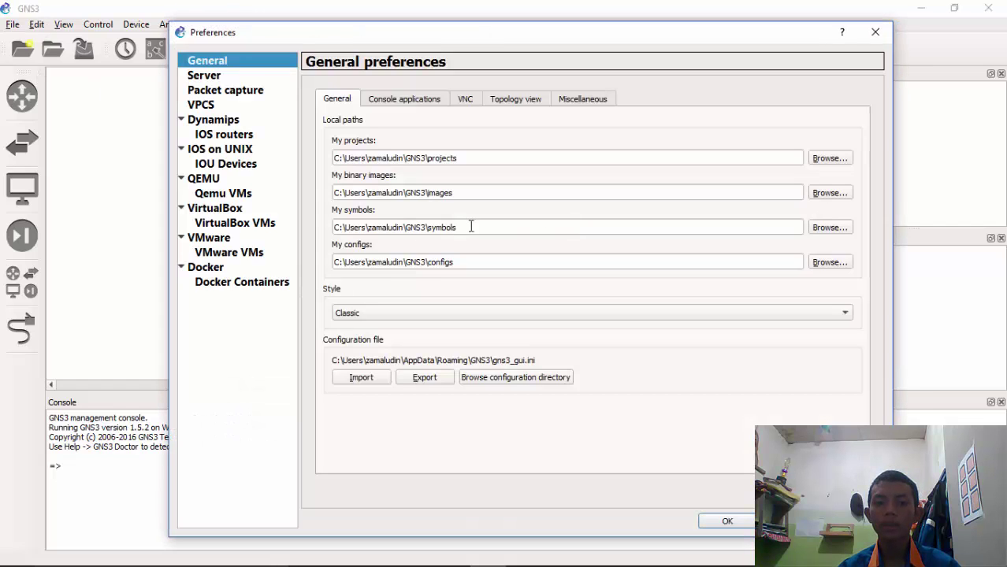
{"action": "left_click", "coordinate": [224, 210]}
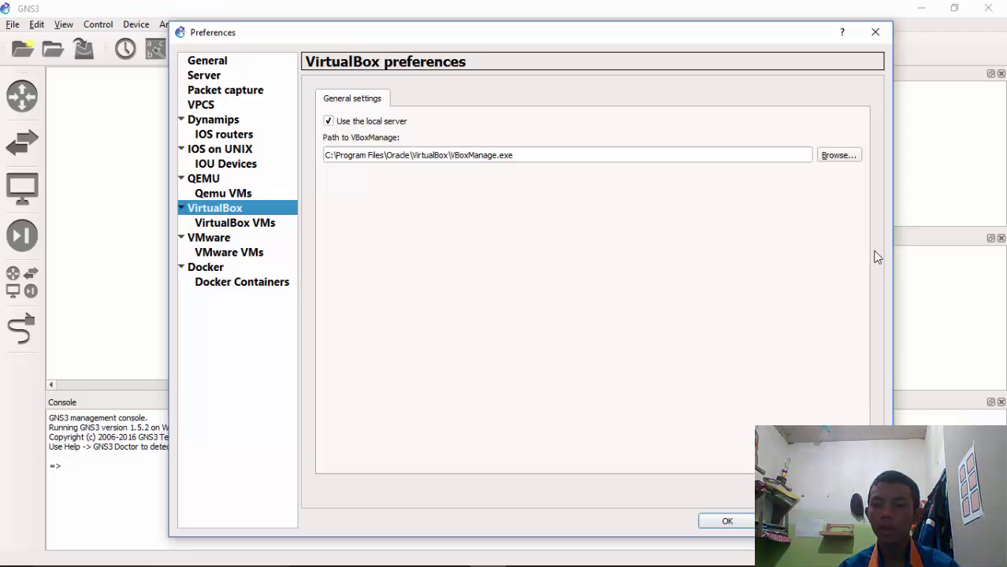
{"action": "left_click", "coordinate": [839, 156]}
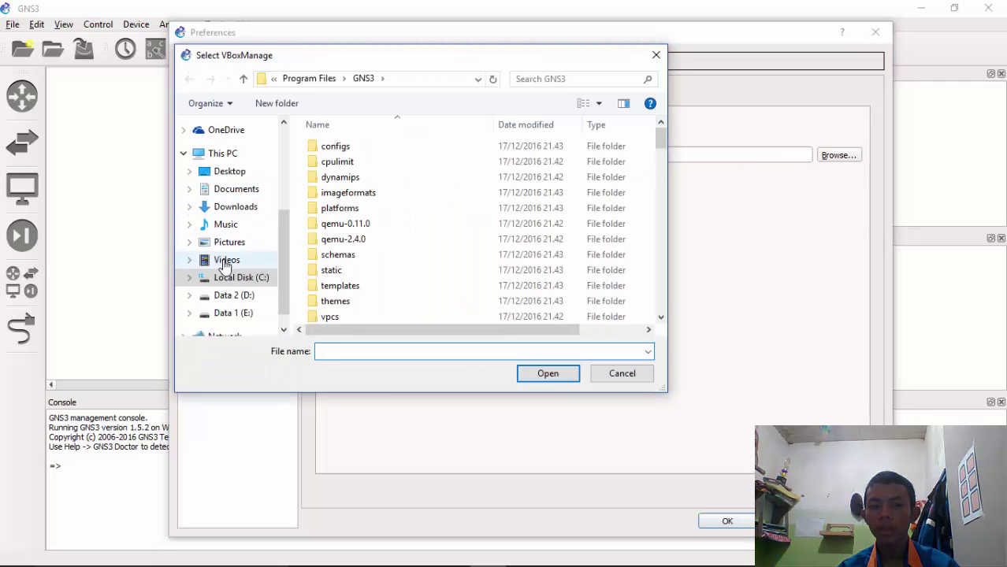
{"action": "left_click", "coordinate": [229, 281]}
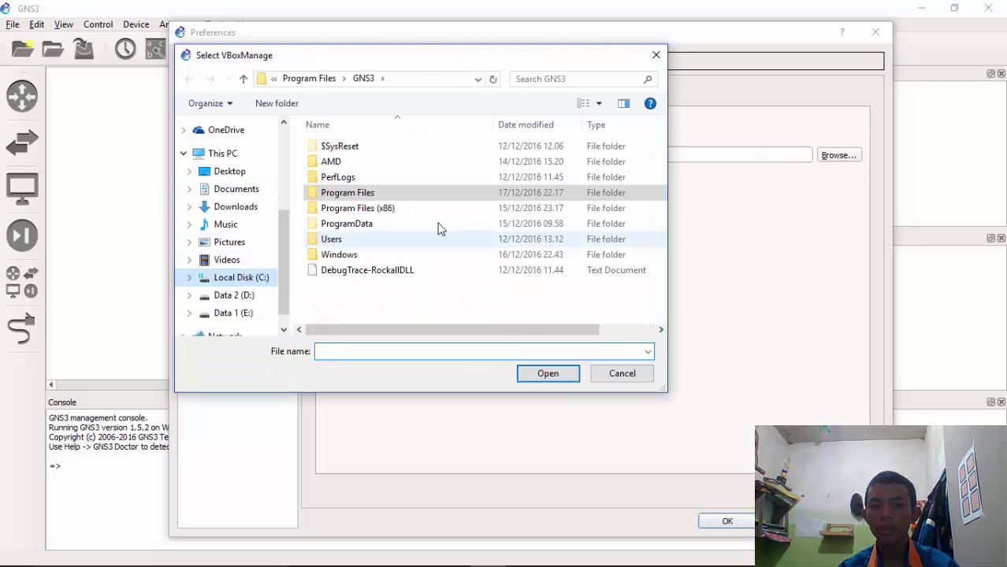
{"action": "double_click", "coordinate": [408, 192]}
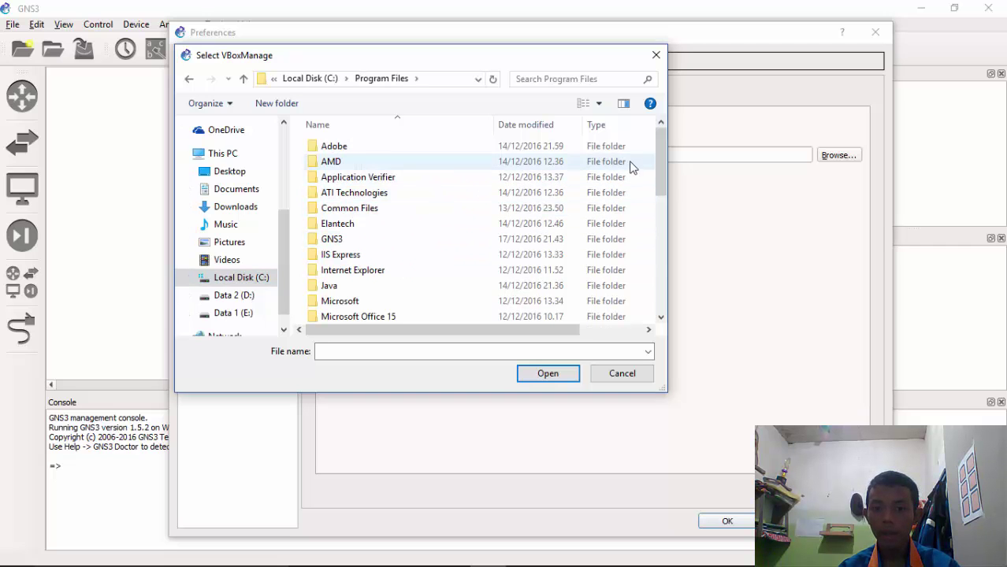
{"action": "scroll", "coordinate": [663, 173], "scroll_direction": "down", "scroll_amount": 4}
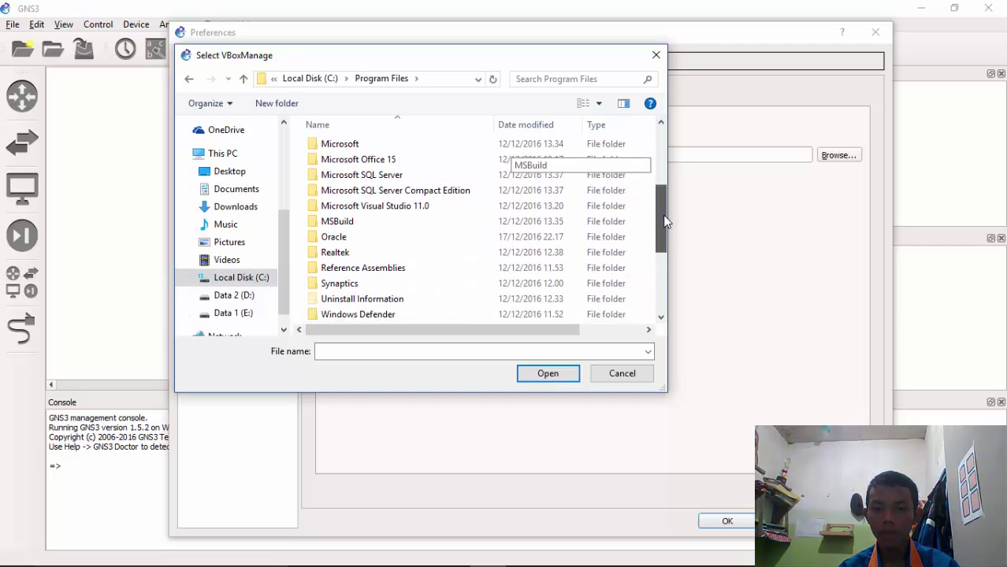
{"action": "double_click", "coordinate": [356, 236]}
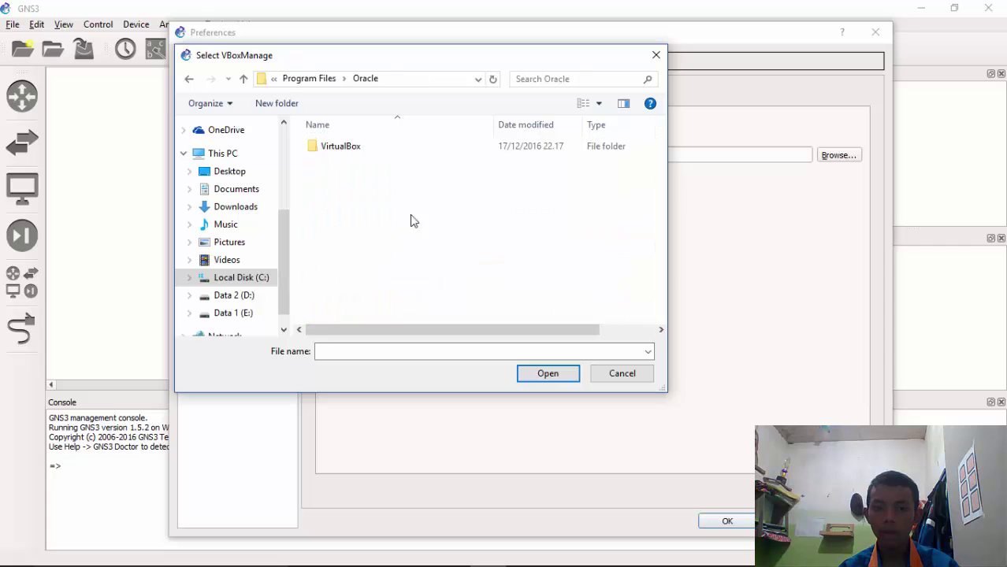
{"action": "double_click", "coordinate": [375, 149]}
{"action": "left_click_drag", "start_coordinate": [660, 145], "coordinate": [653, 231]}
{"action": "double_click", "coordinate": [339, 278]}
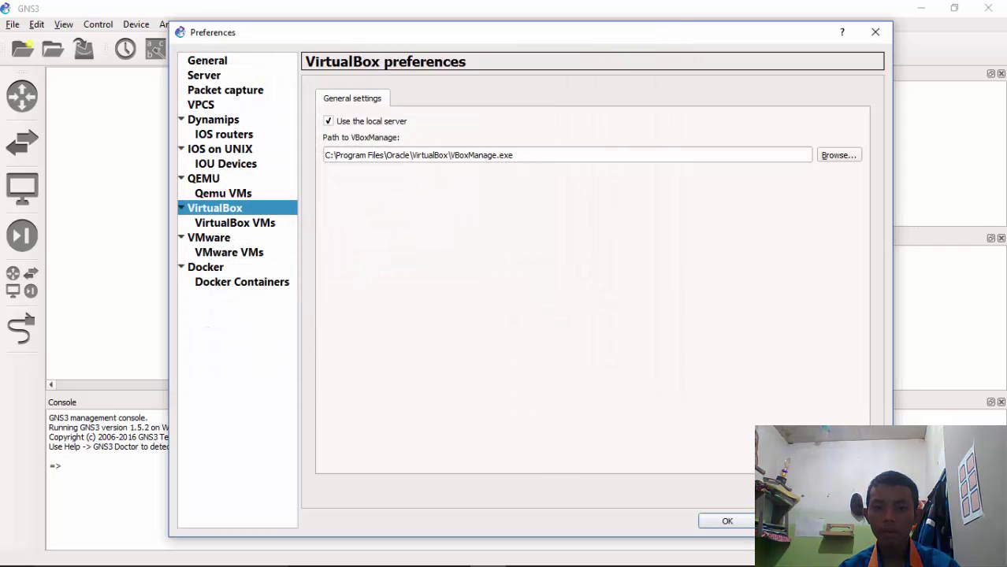
Show the VirtualBox VM templates and compare the mikrotik 1, 2 and 3 template details
{"action": "left_click", "coordinate": [203, 226]}
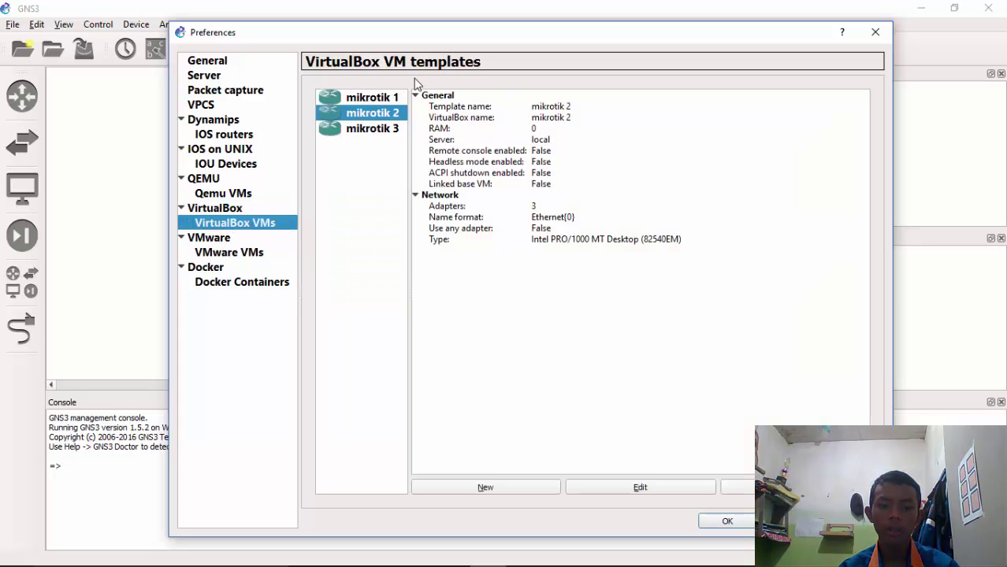
{"action": "left_click", "coordinate": [376, 129]}
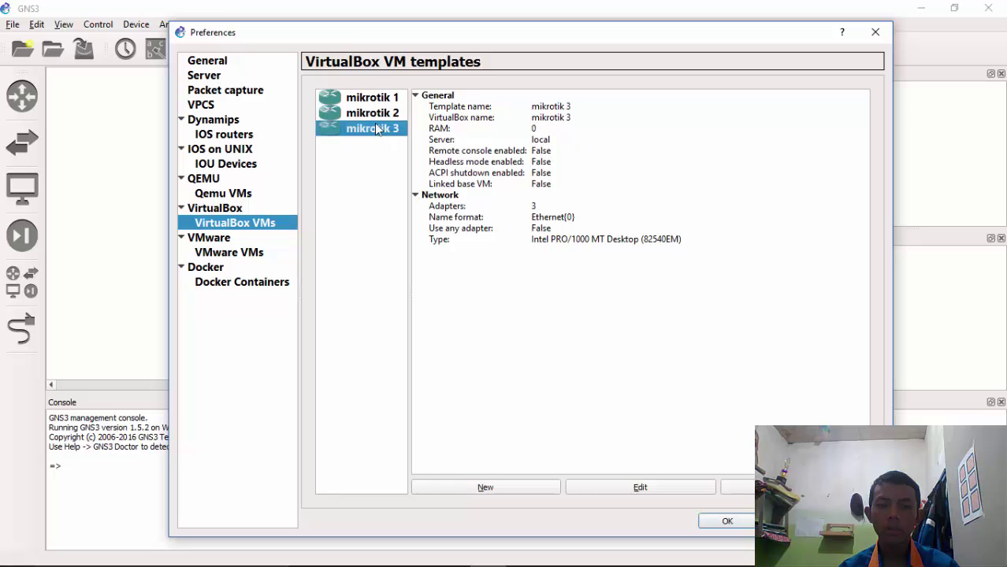
{"action": "left_click", "coordinate": [376, 100]}
{"action": "left_click", "coordinate": [373, 115]}
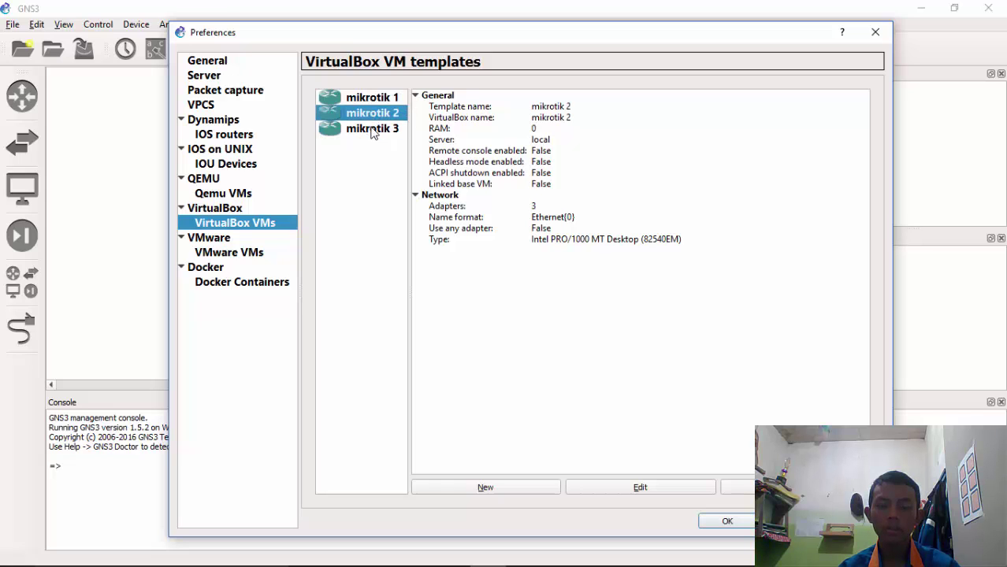
{"action": "left_click", "coordinate": [373, 131]}
{"action": "left_click", "coordinate": [372, 115]}
{"action": "left_click", "coordinate": [371, 99]}
Delete the mikrotik 3, mikrotik 1 and mikrotik 2 templates
{"action": "left_click", "coordinate": [368, 130]}
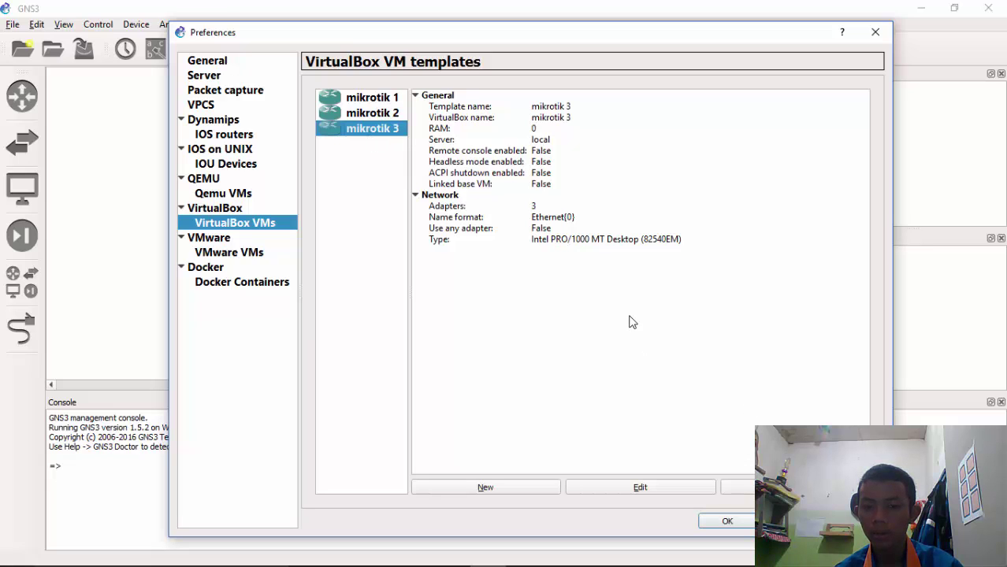
{"action": "left_click", "coordinate": [737, 487]}
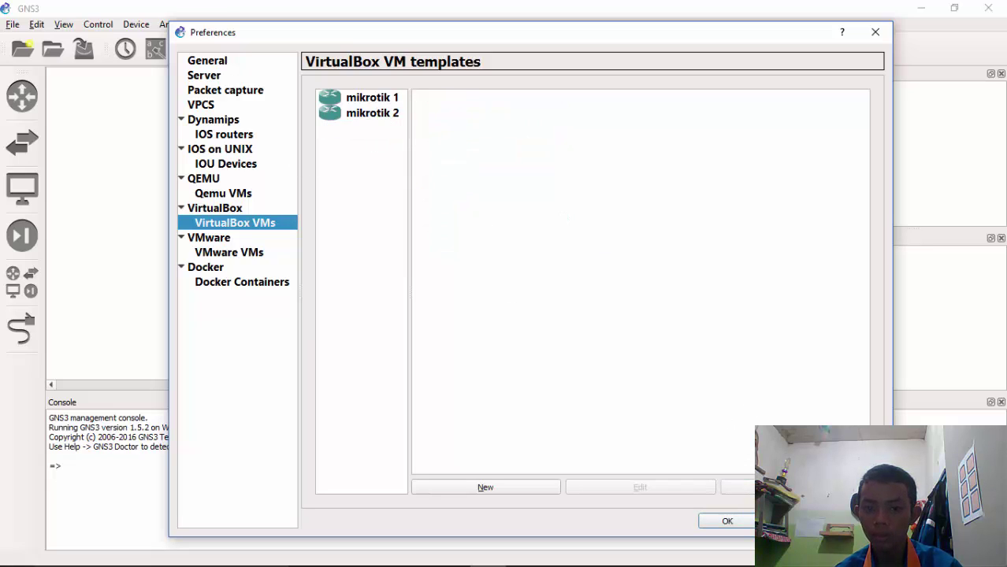
{"action": "left_click", "coordinate": [351, 101]}
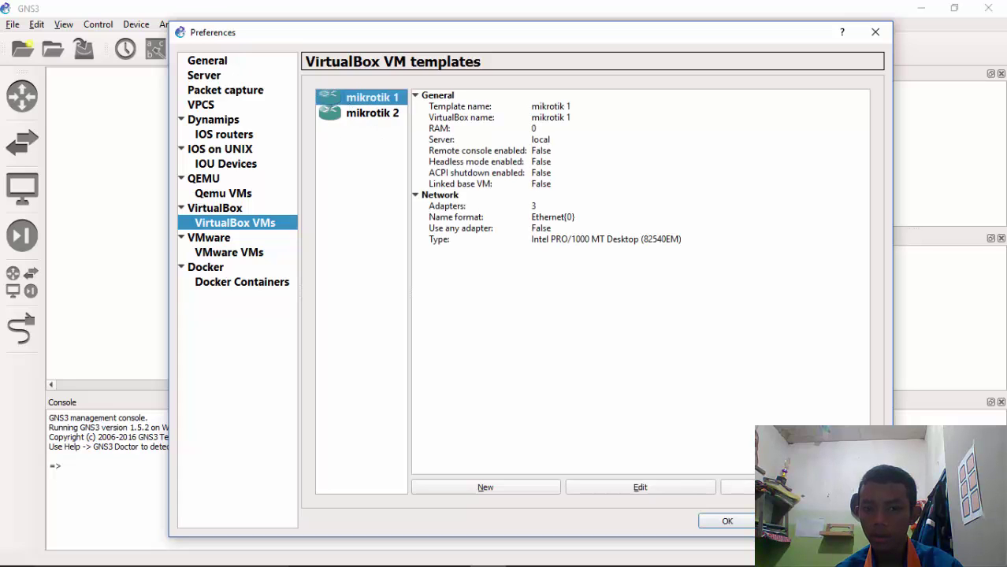
{"action": "left_click", "coordinate": [737, 487]}
{"action": "left_click", "coordinate": [382, 101]}
{"action": "left_click", "coordinate": [737, 487]}
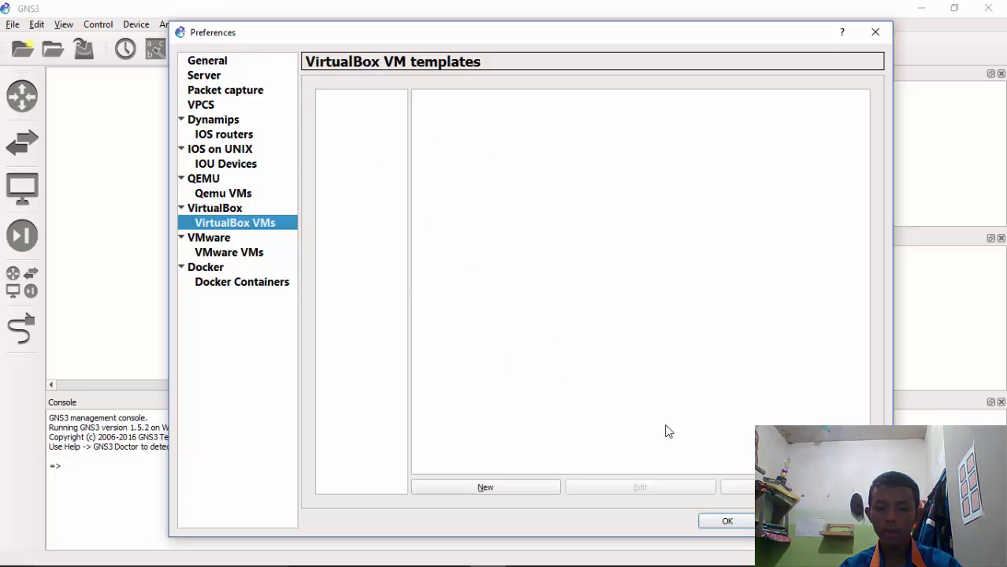
Create new VirtualBox VM templates from the mikrotik 1, mikrotik 2 and mikrotik 3 machines
{"action": "left_click", "coordinate": [486, 488]}
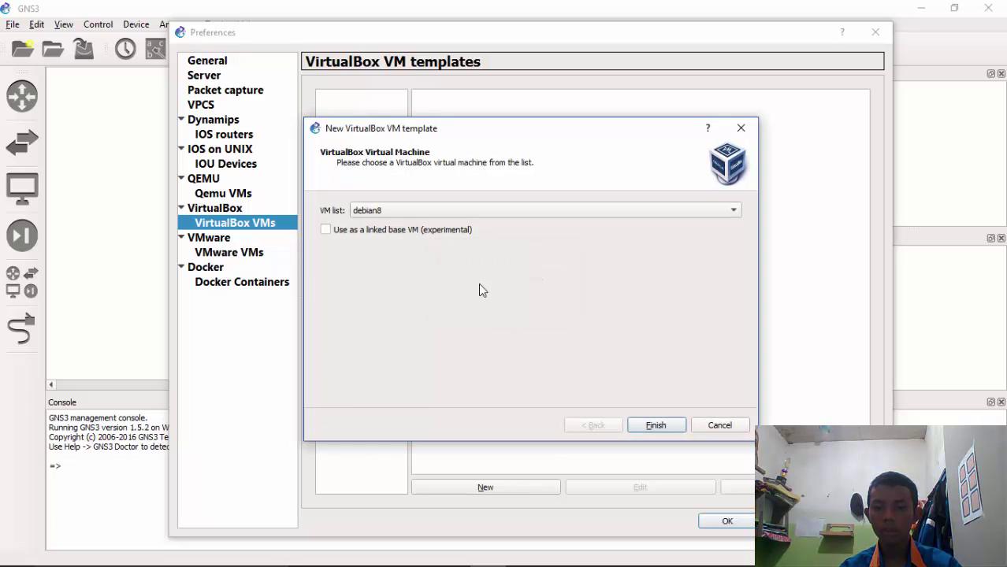
{"action": "left_click", "coordinate": [734, 210]}
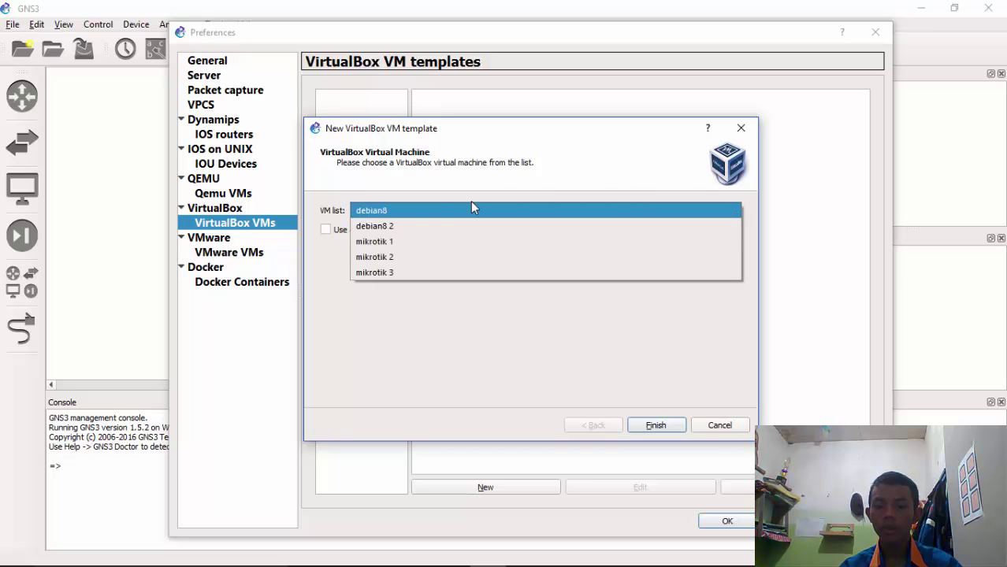
{"action": "left_click", "coordinate": [377, 241]}
{"action": "left_click", "coordinate": [657, 425]}
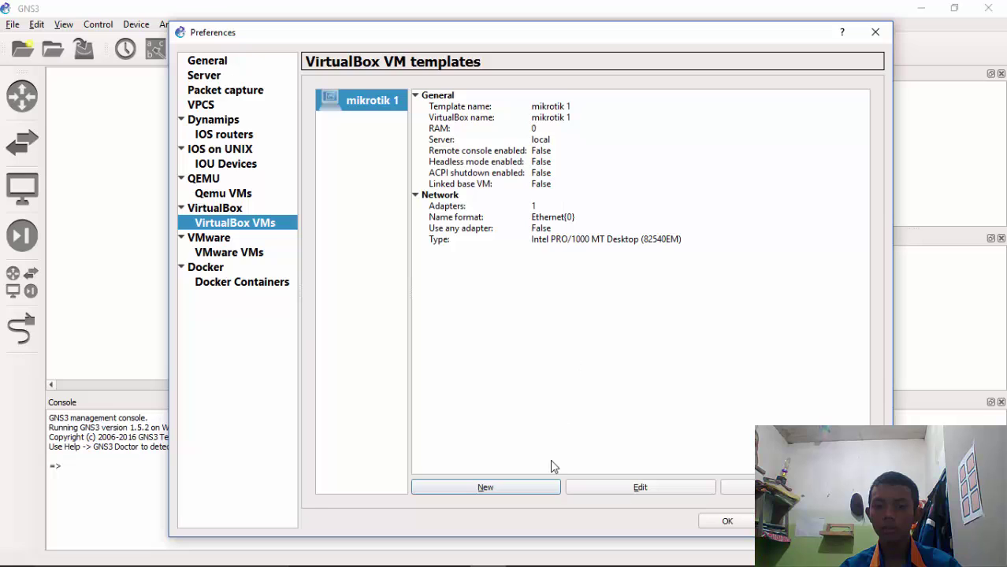
{"action": "left_click", "coordinate": [539, 485]}
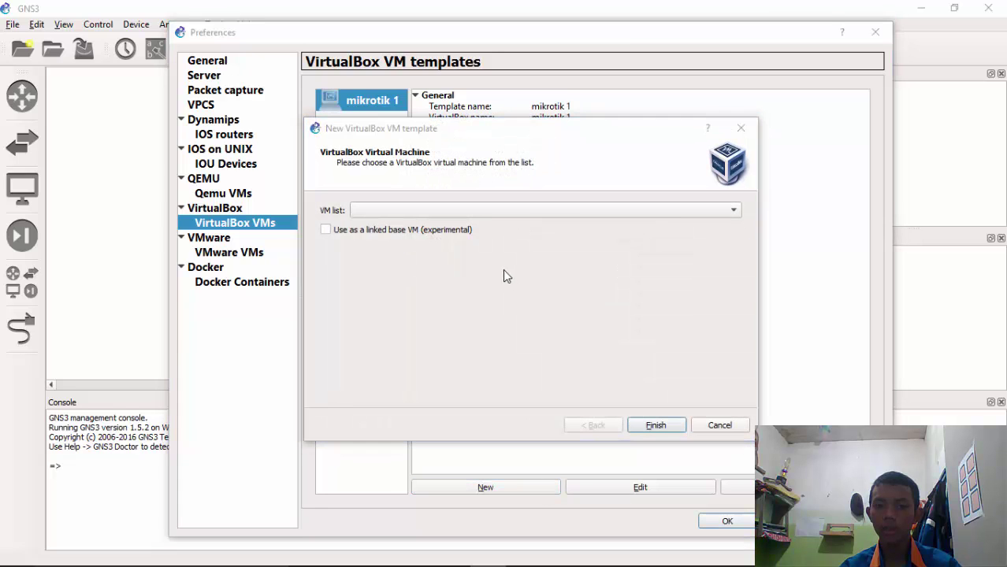
{"action": "left_click", "coordinate": [480, 211]}
{"action": "left_click", "coordinate": [481, 237]}
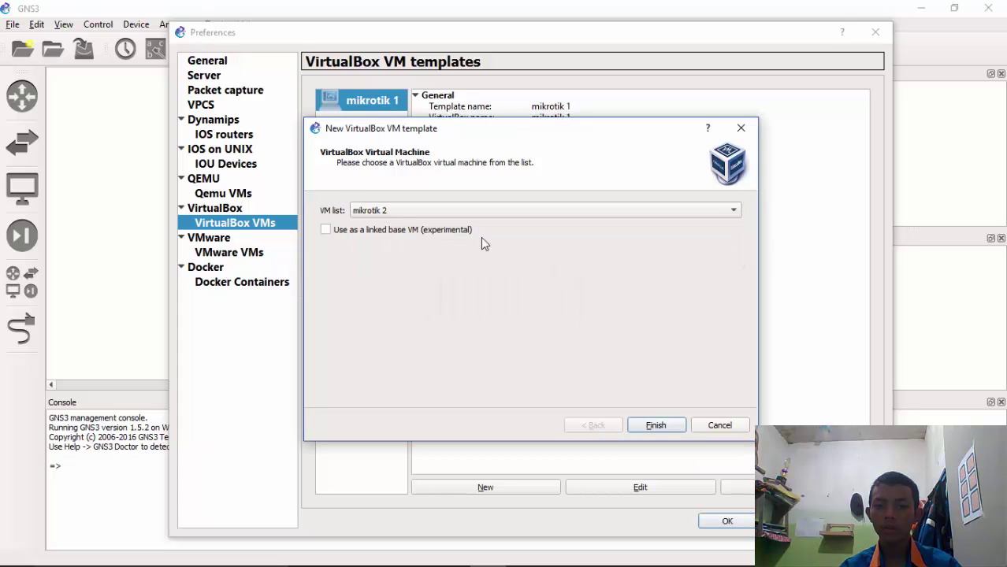
{"action": "left_click", "coordinate": [655, 427]}
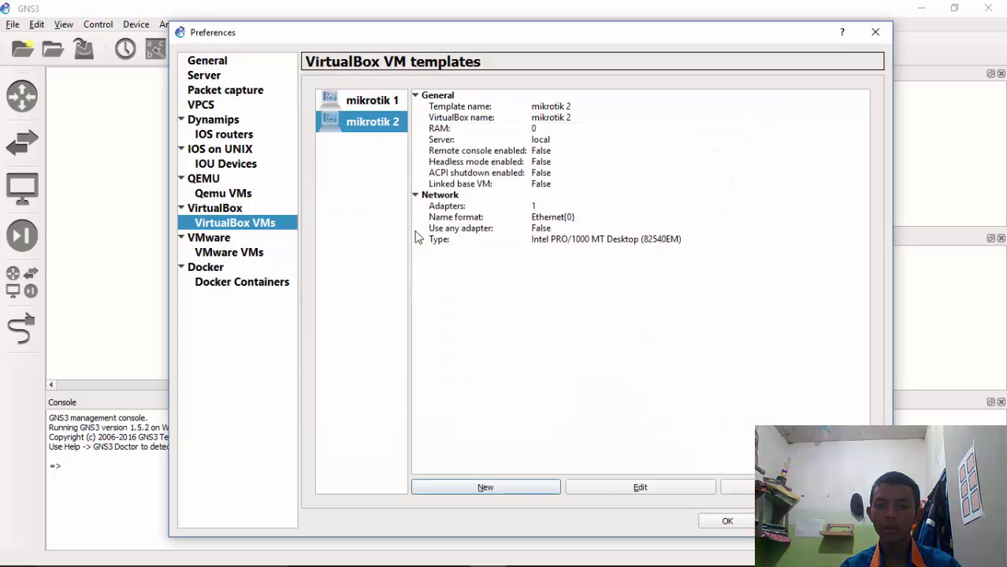
{"action": "left_click", "coordinate": [538, 489]}
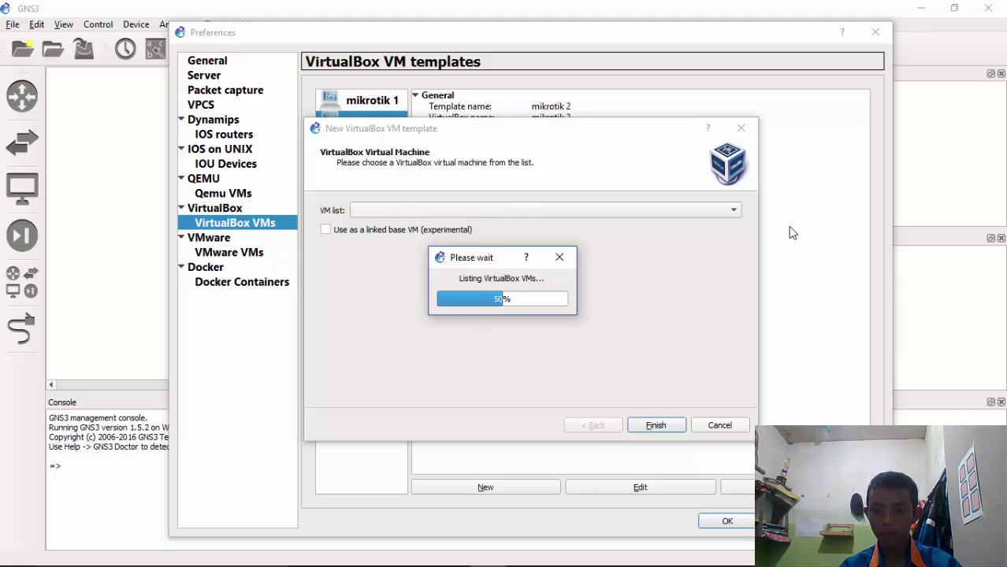
{"action": "left_click", "coordinate": [735, 212]}
{"action": "left_click", "coordinate": [450, 242]}
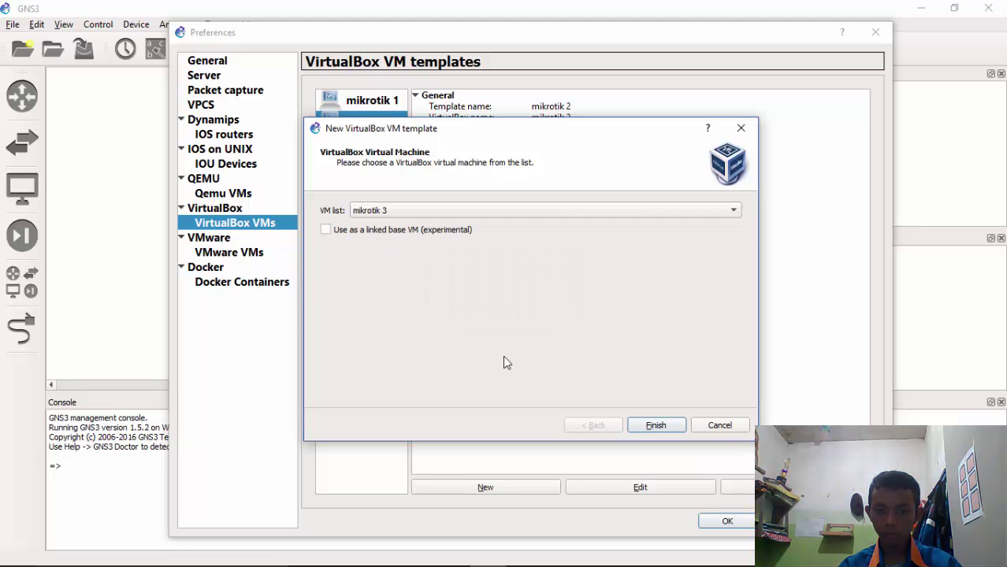
{"action": "left_click", "coordinate": [656, 426]}
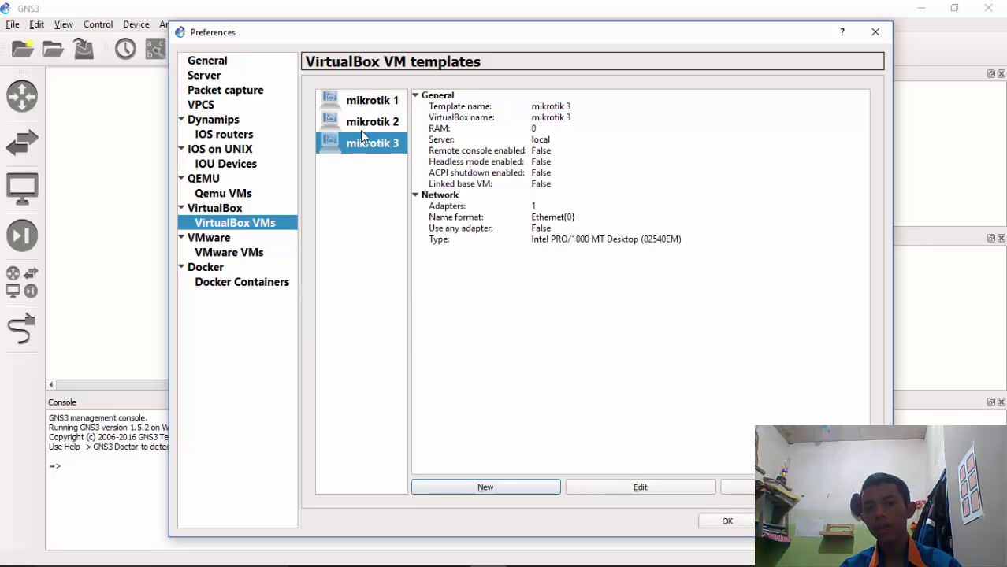
{"action": "left_click", "coordinate": [385, 107]}
{"action": "left_click", "coordinate": [385, 129]}
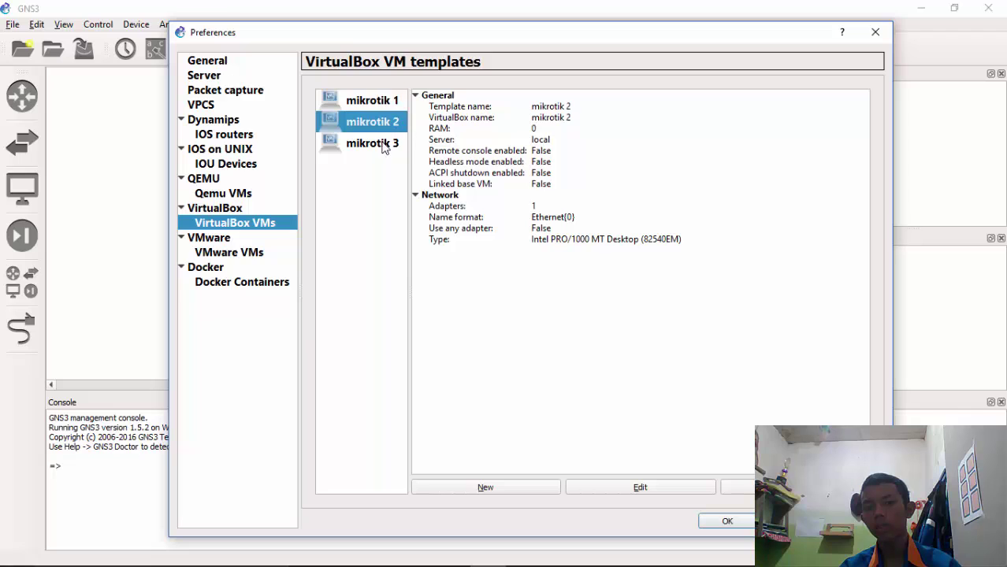
{"action": "left_click", "coordinate": [384, 149]}
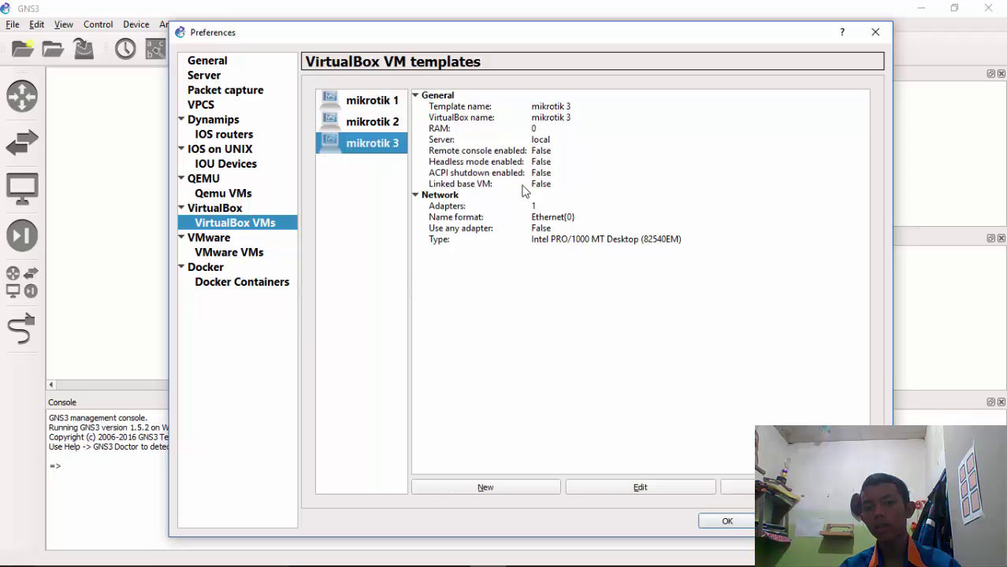
{"action": "left_click", "coordinate": [569, 208]}
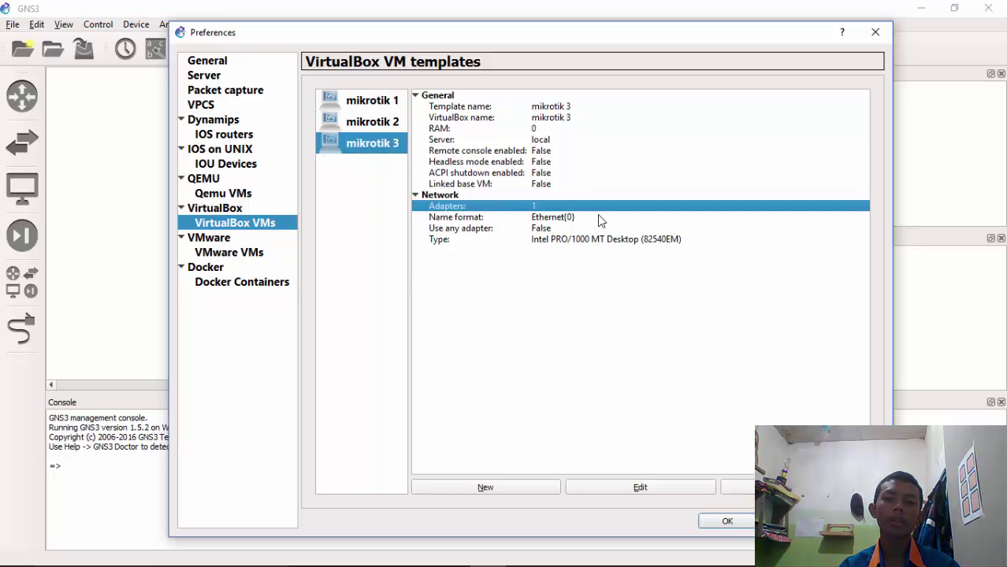
{"action": "left_click", "coordinate": [391, 123]}
{"action": "left_click", "coordinate": [382, 102]}
{"action": "left_click", "coordinate": [375, 124]}
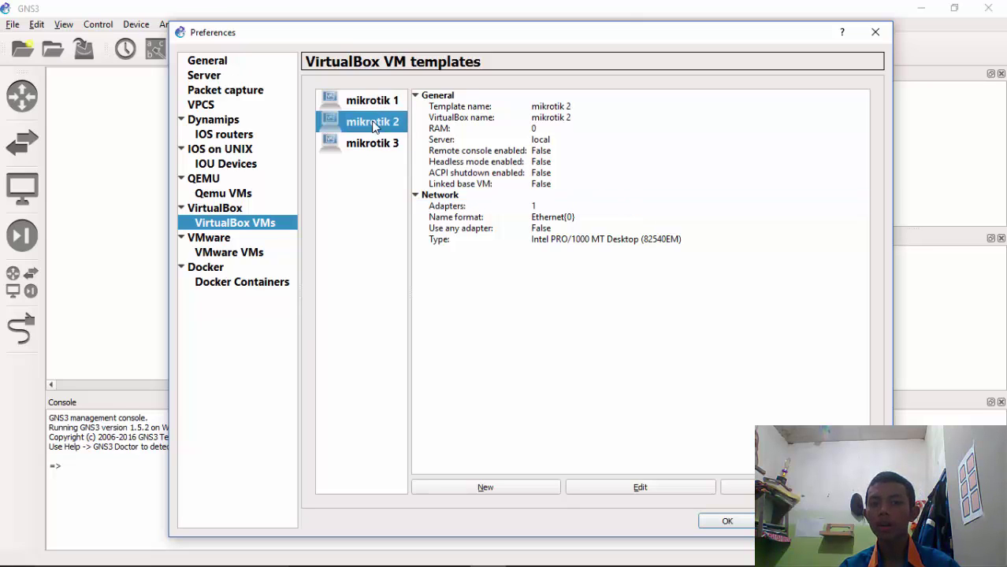
{"action": "left_click", "coordinate": [376, 104]}
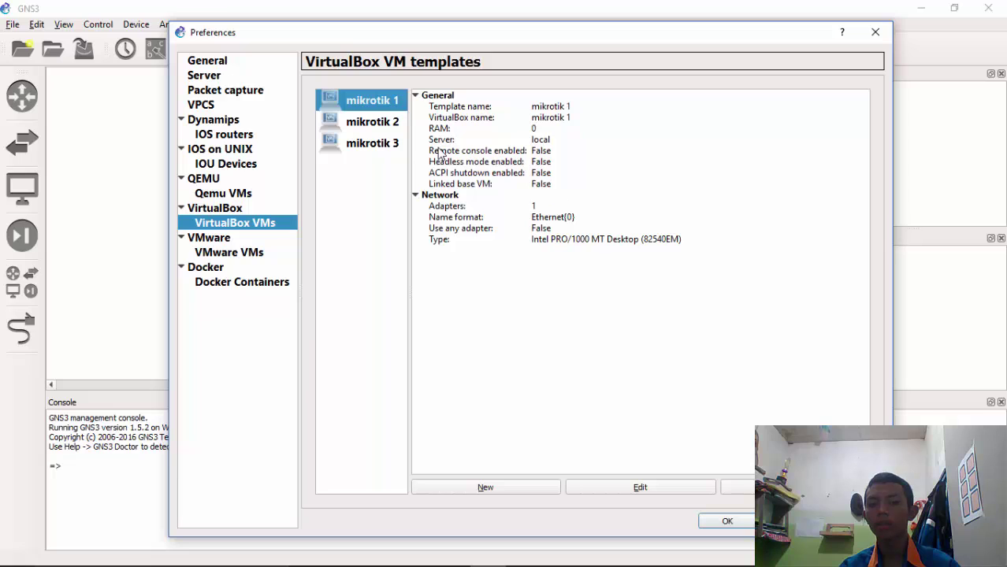
{"action": "left_click", "coordinate": [376, 123]}
{"action": "left_click", "coordinate": [384, 145]}
{"action": "left_click", "coordinate": [386, 102]}
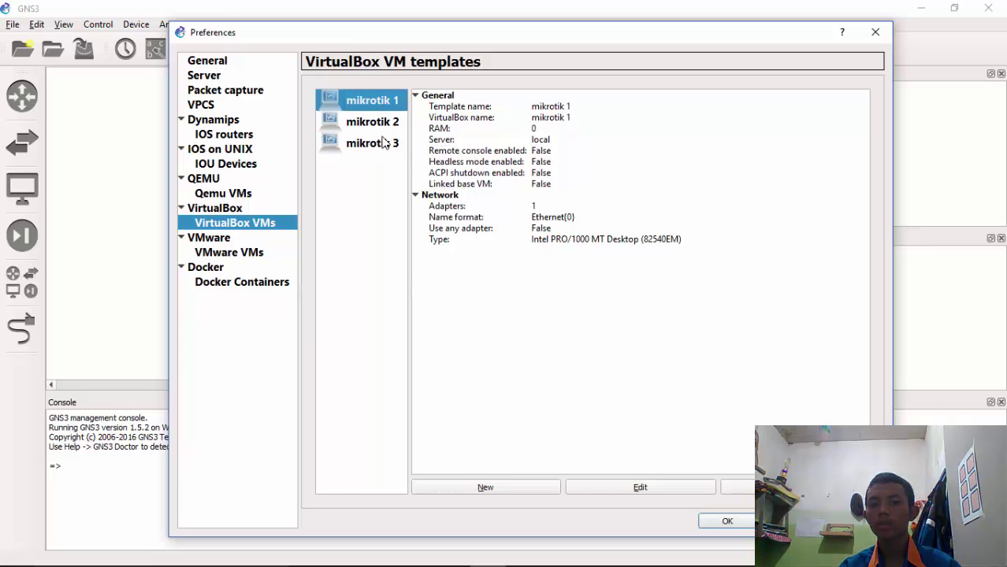
{"action": "left_click", "coordinate": [386, 143]}
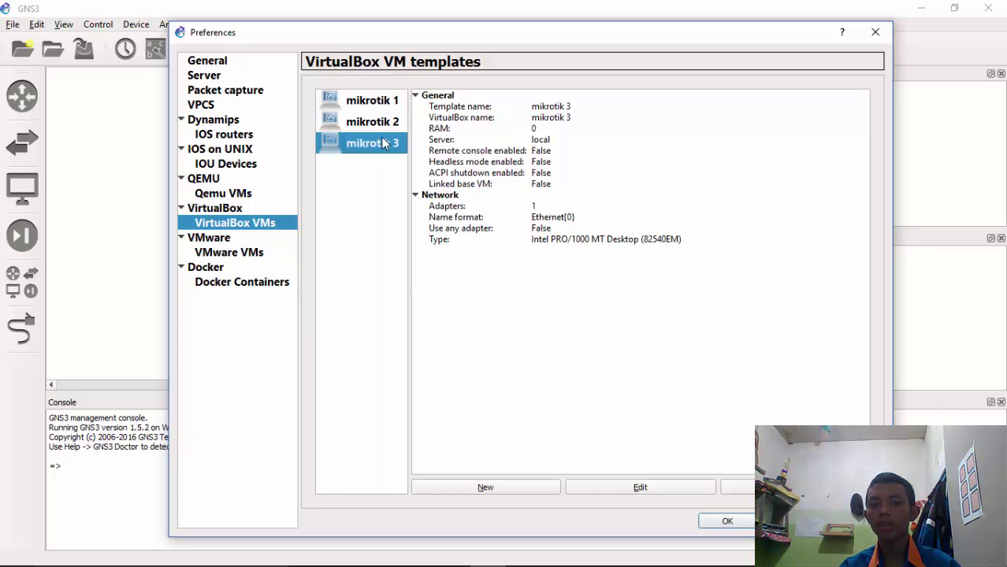
Change the mikrotik 3 template's symbol to the router icon
{"action": "left_click", "coordinate": [640, 487]}
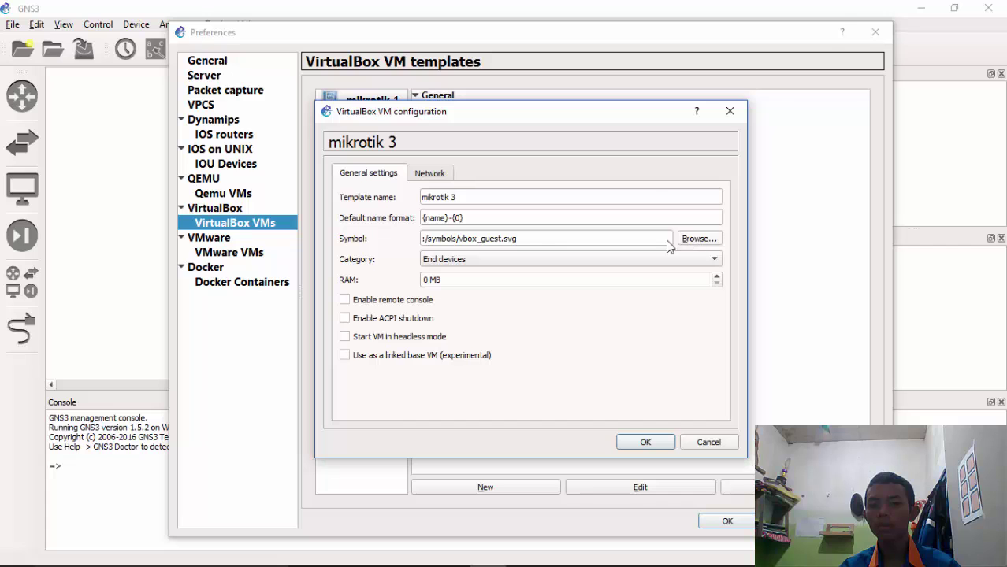
{"action": "left_click", "coordinate": [696, 239]}
{"action": "left_click_drag", "start_coordinate": [630, 230], "coordinate": [623, 363]}
{"action": "left_click", "coordinate": [504, 268]}
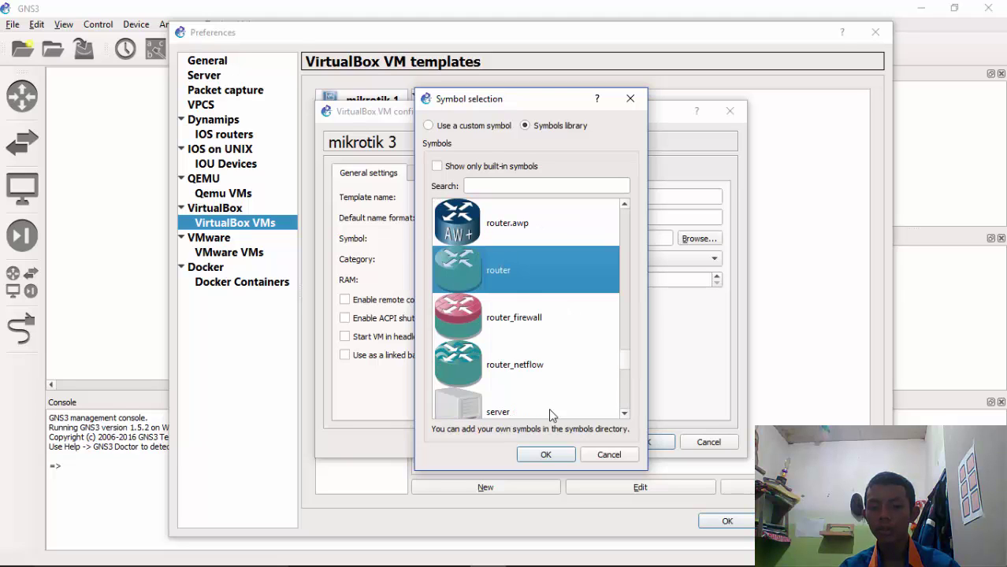
{"action": "left_click", "coordinate": [546, 455]}
Set mikrotik 3's network adapter count to 3 and save the template
{"action": "left_click", "coordinate": [441, 175]}
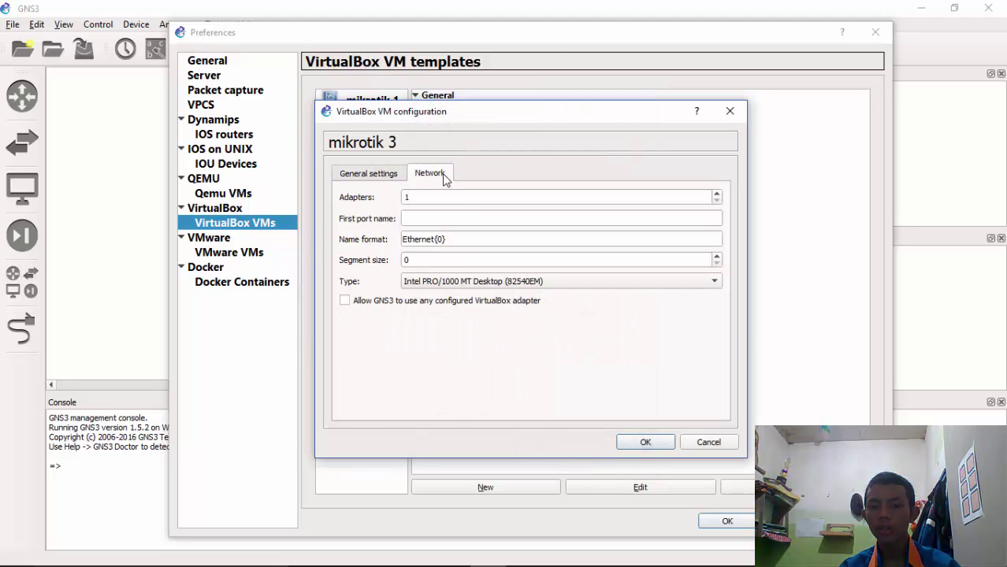
{"action": "left_click", "coordinate": [458, 197]}
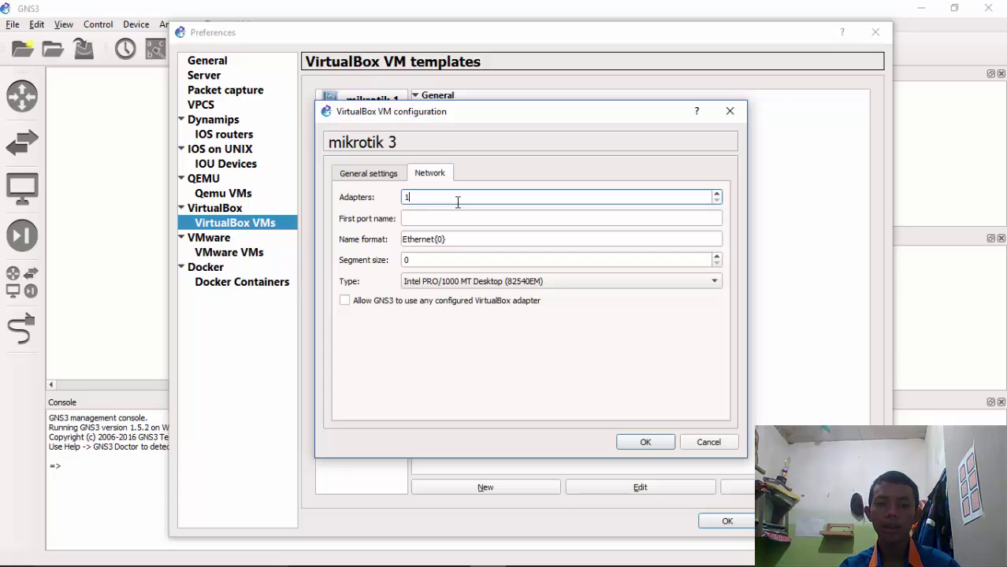
{"action": "double_click", "coordinate": [458, 197]}
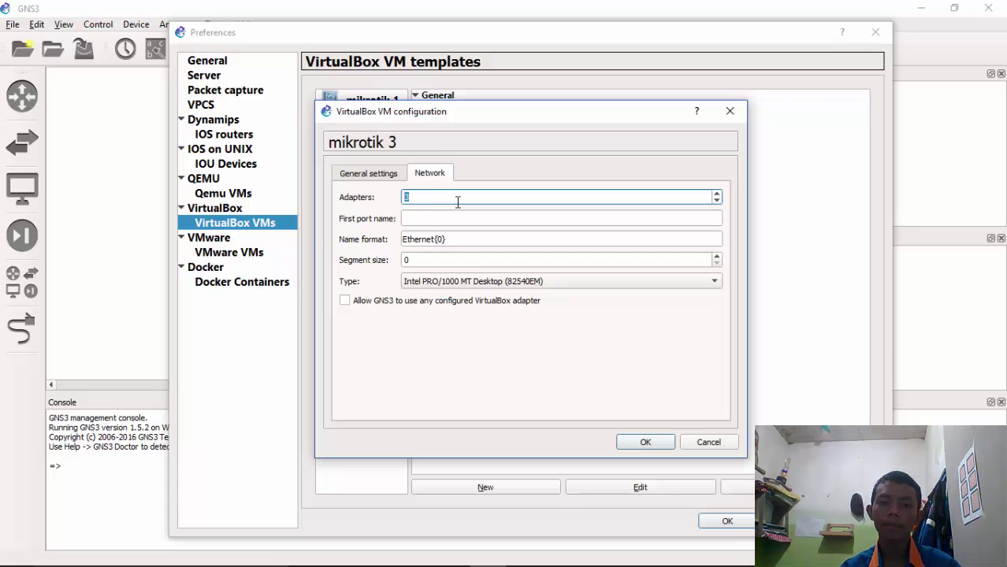
{"action": "left_click", "coordinate": [645, 443]}
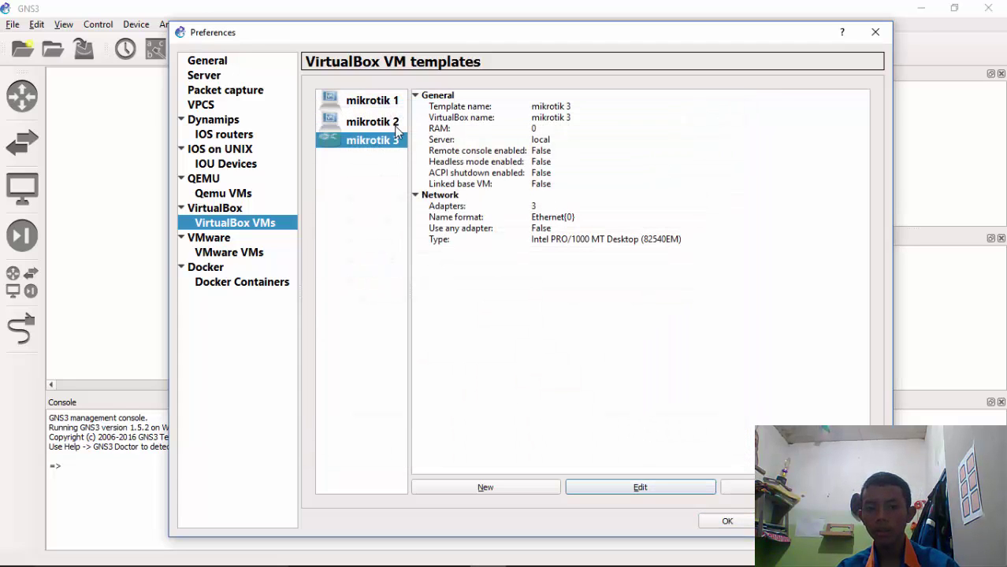
Change the mikrotik 2 template's symbol to the router icon
{"action": "left_click", "coordinate": [373, 123]}
{"action": "left_click", "coordinate": [651, 488]}
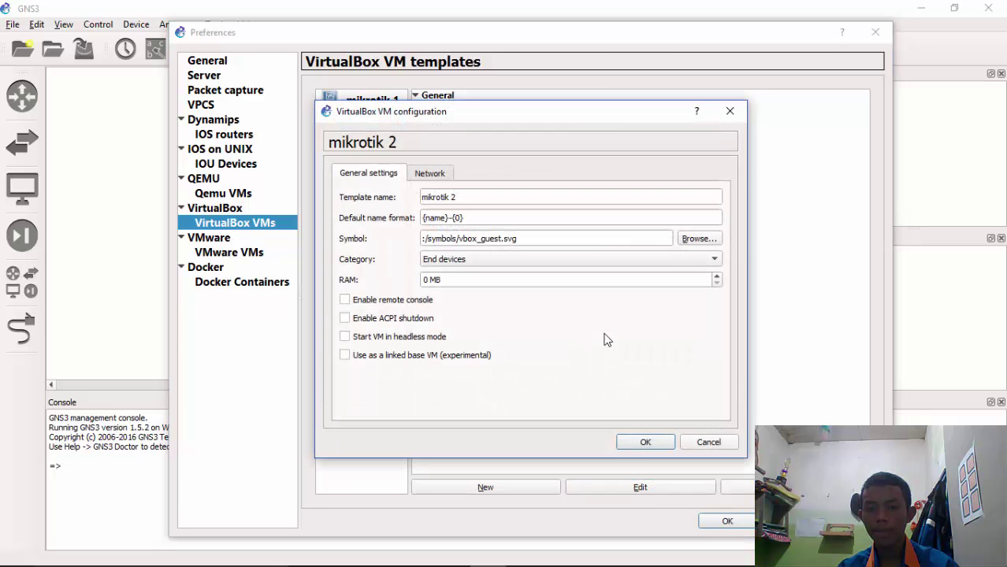
{"action": "left_click", "coordinate": [697, 239]}
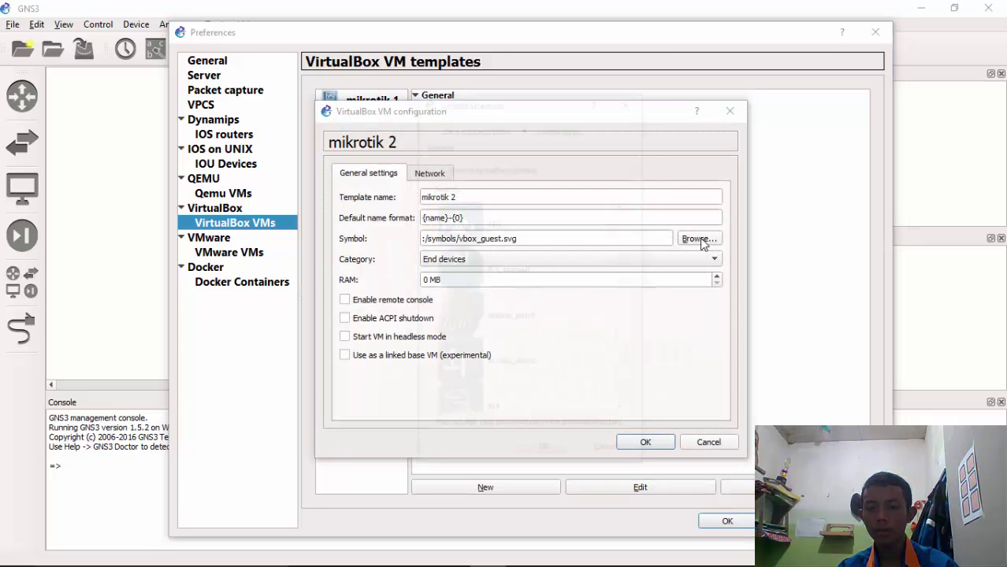
{"action": "left_click_drag", "start_coordinate": [623, 225], "coordinate": [624, 360]}
{"action": "left_click", "coordinate": [496, 260]}
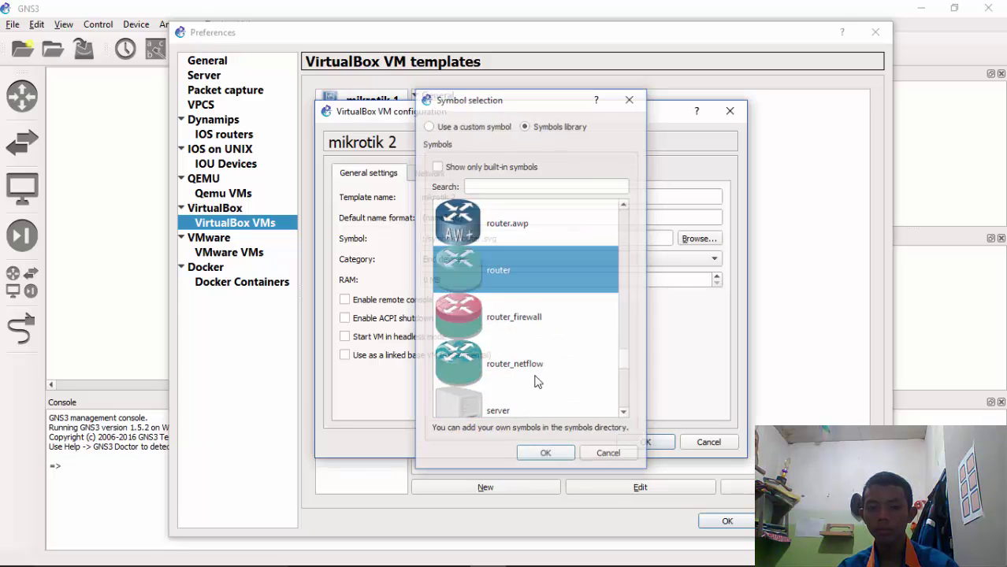
{"action": "left_click", "coordinate": [550, 457]}
Set mikrotik 2's network adapter count to 3 and save the template
{"action": "left_click", "coordinate": [426, 176]}
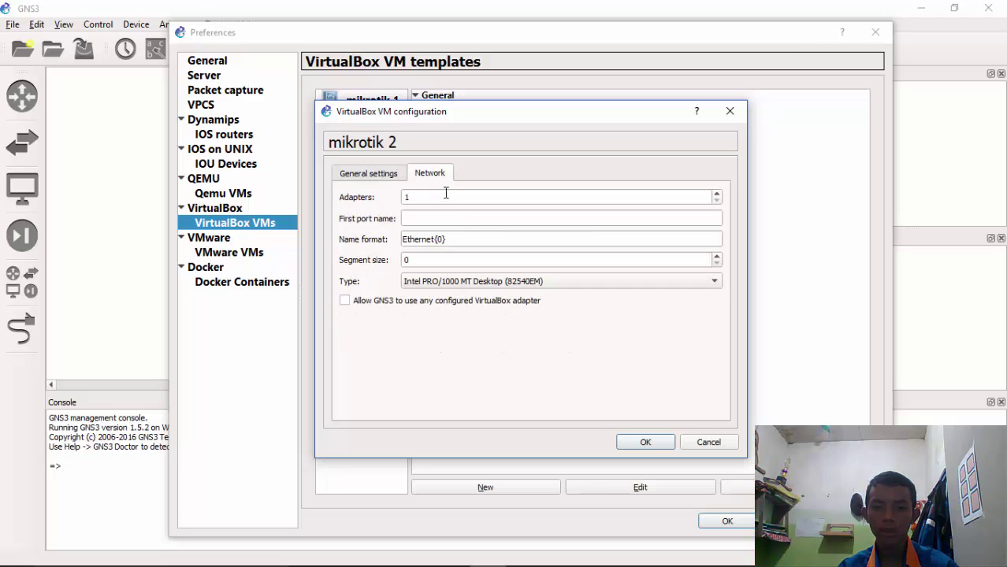
{"action": "left_click", "coordinate": [451, 198]}
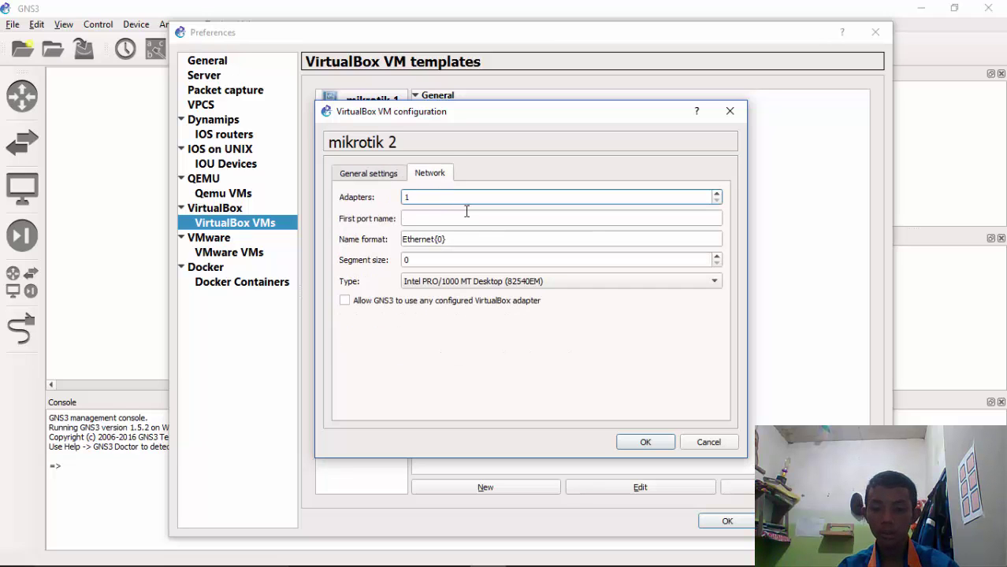
{"action": "key", "text": "ctrl+a"}
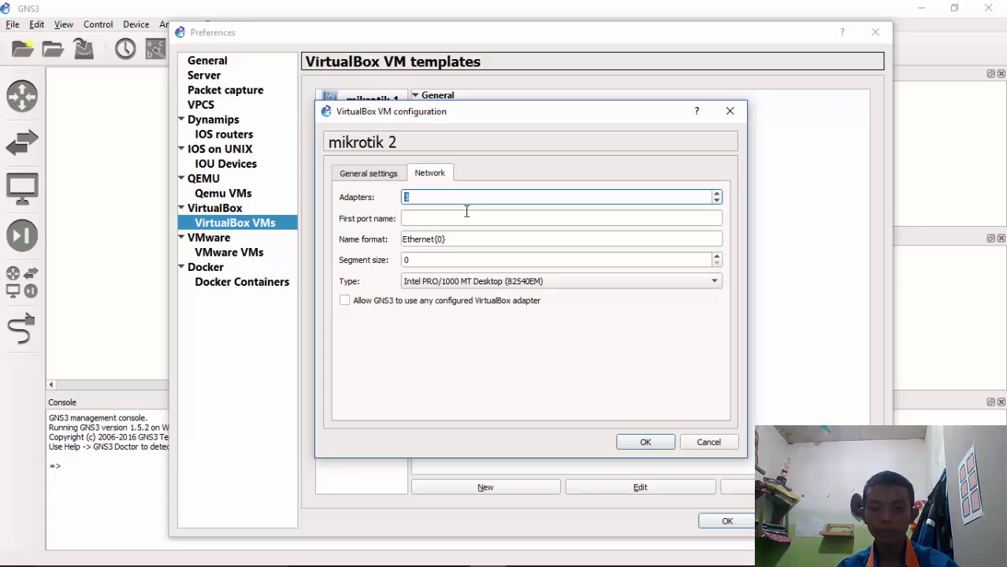
{"action": "left_click", "coordinate": [642, 443]}
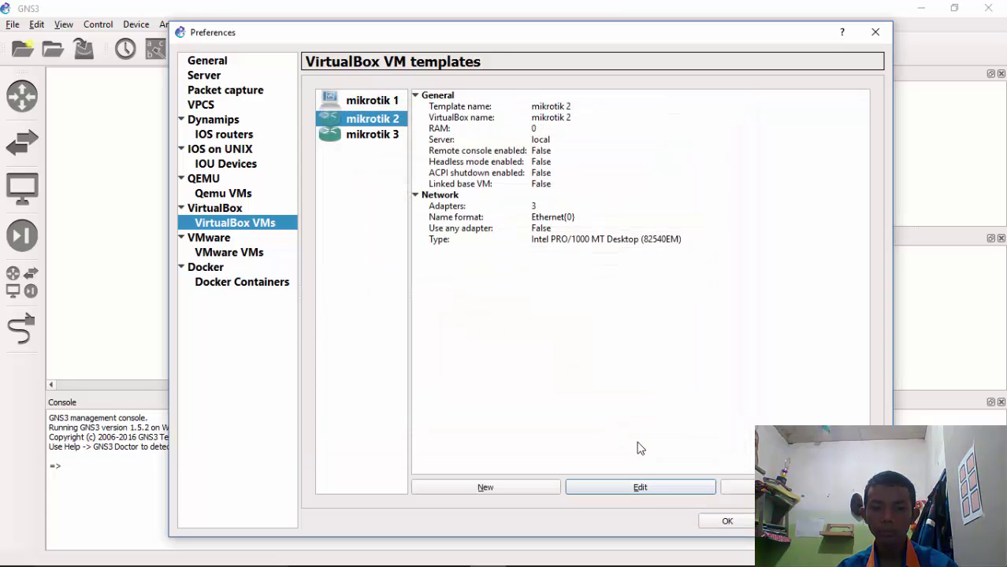
Change the mikrotik 1 template's symbol to the router icon
{"action": "left_click", "coordinate": [394, 103]}
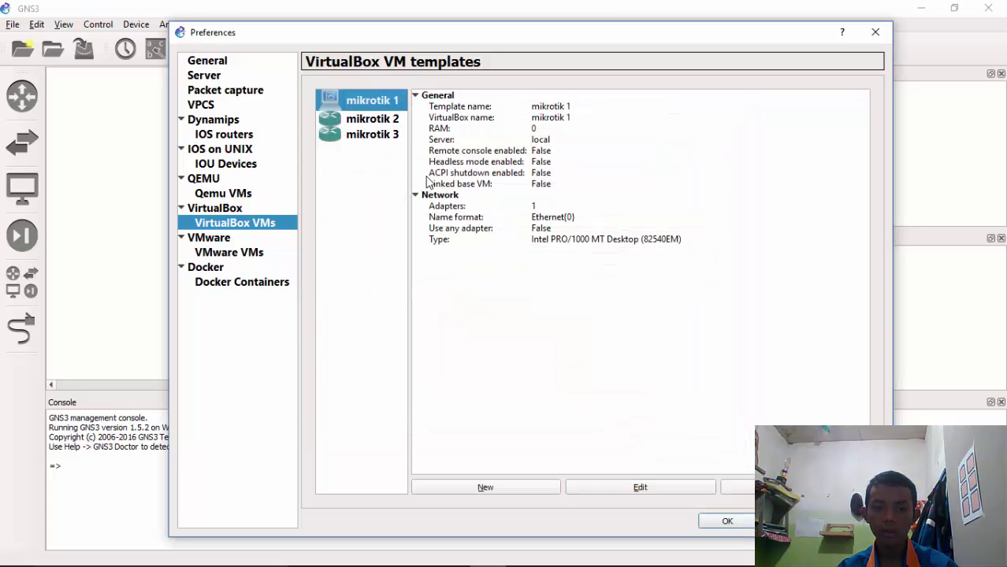
{"action": "left_click", "coordinate": [643, 489]}
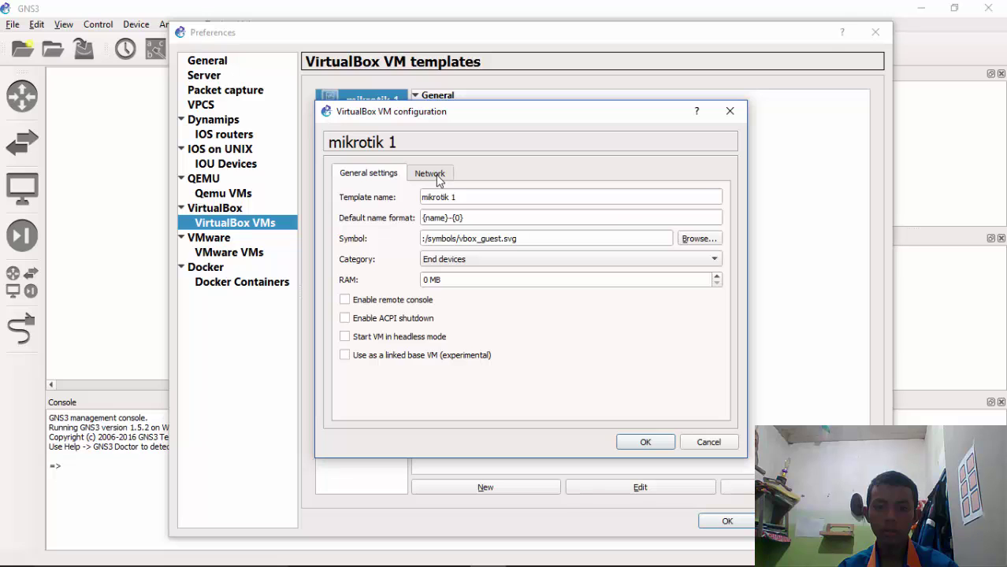
{"action": "left_click", "coordinate": [698, 240]}
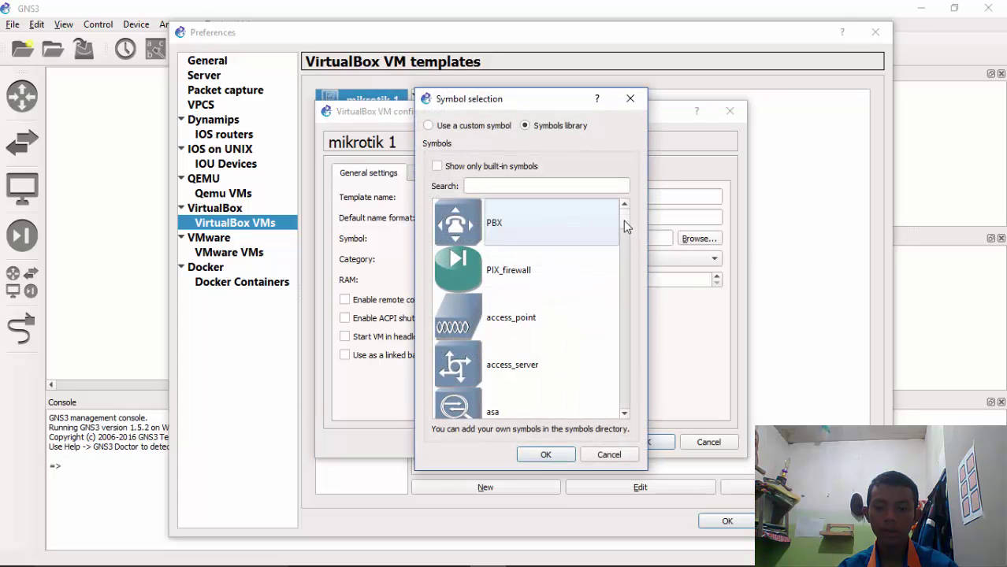
{"action": "left_click_drag", "start_coordinate": [623, 220], "coordinate": [622, 351]}
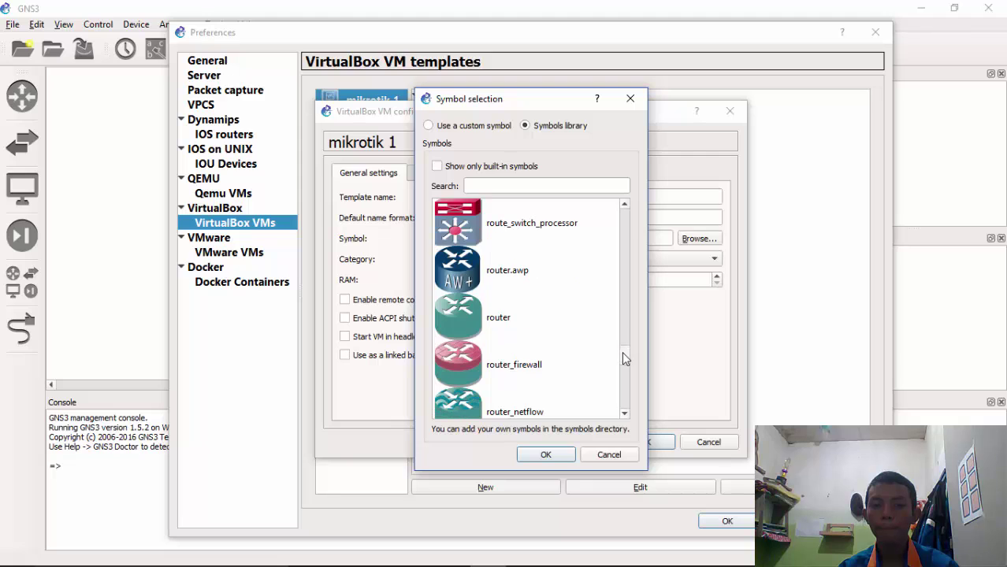
{"action": "left_click", "coordinate": [461, 316]}
{"action": "left_click", "coordinate": [546, 455]}
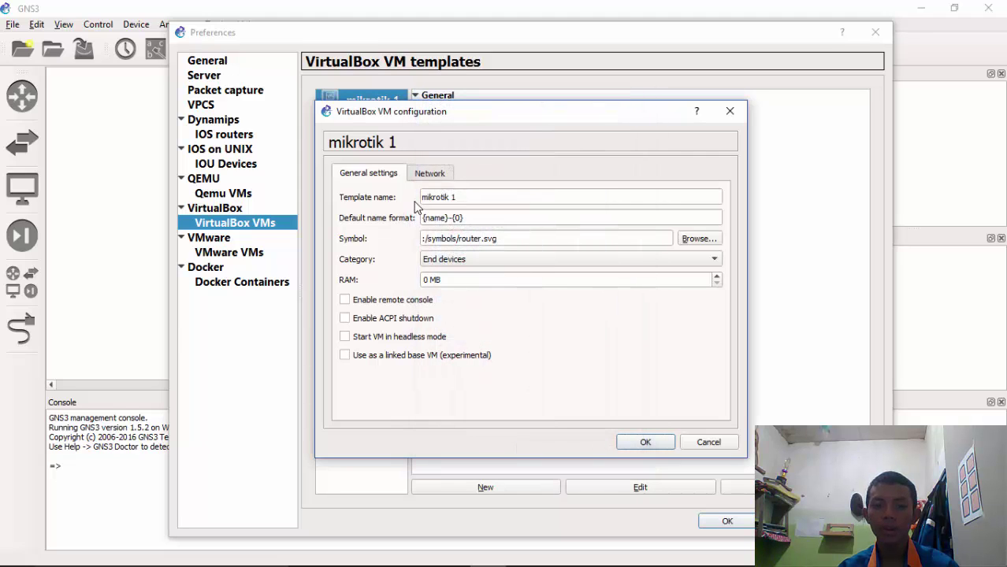
Set mikrotik 1's network adapter count to 3 and save the template
{"action": "left_click", "coordinate": [429, 175]}
{"action": "left_click", "coordinate": [431, 197]}
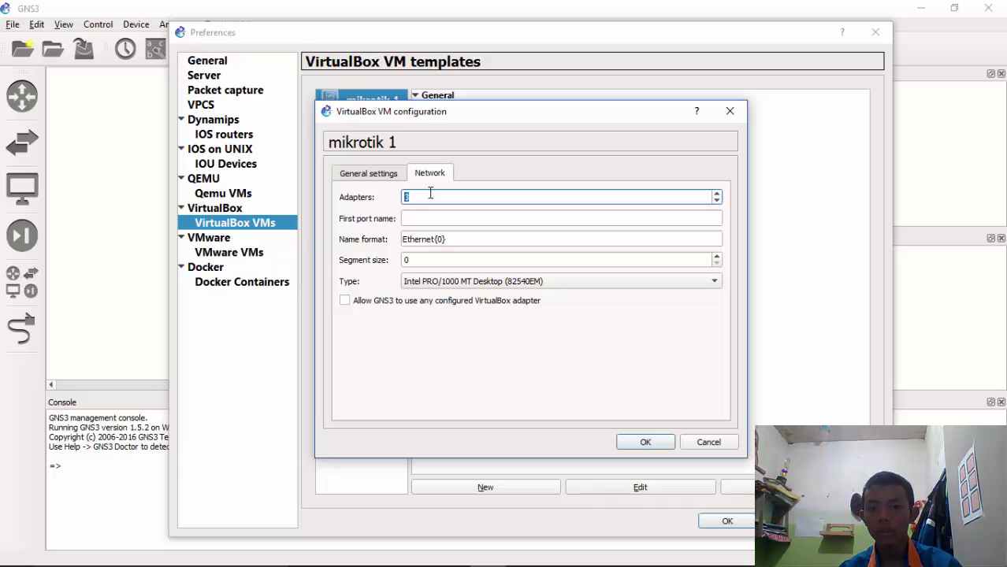
{"action": "left_click", "coordinate": [654, 443]}
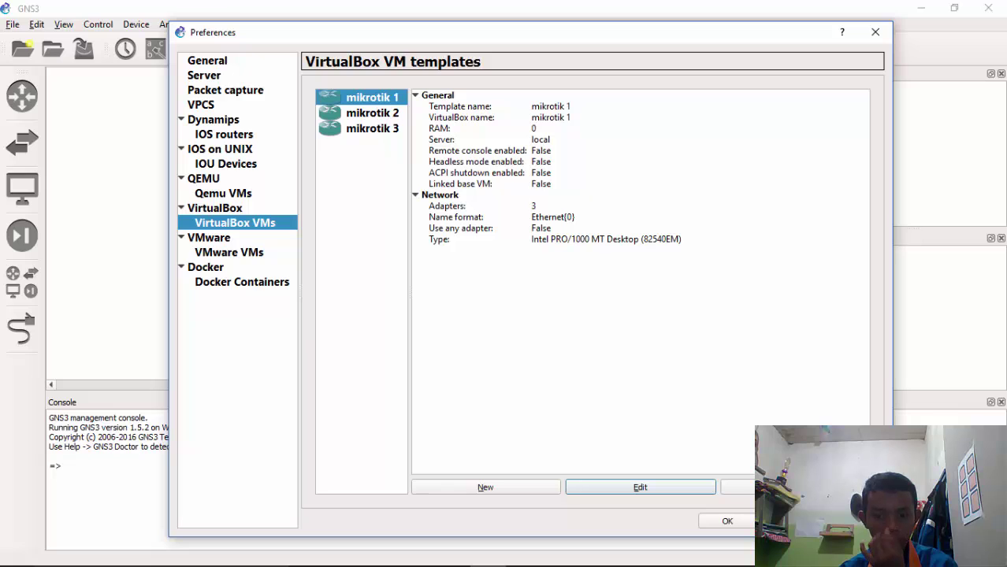
Close Preferences and pick mikrotik 1 from the all-devices list
{"action": "left_click", "coordinate": [728, 522]}
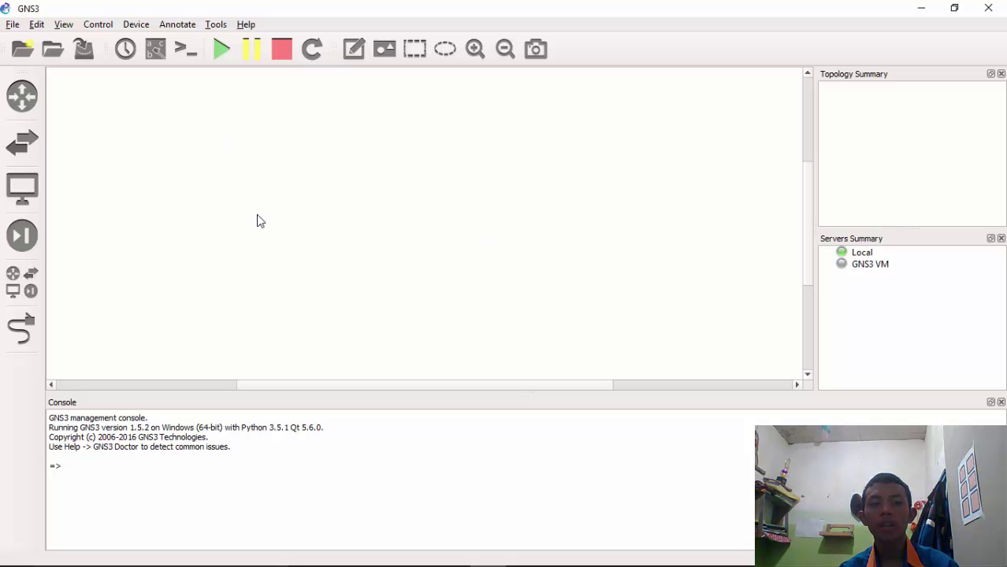
{"action": "left_click", "coordinate": [206, 386]}
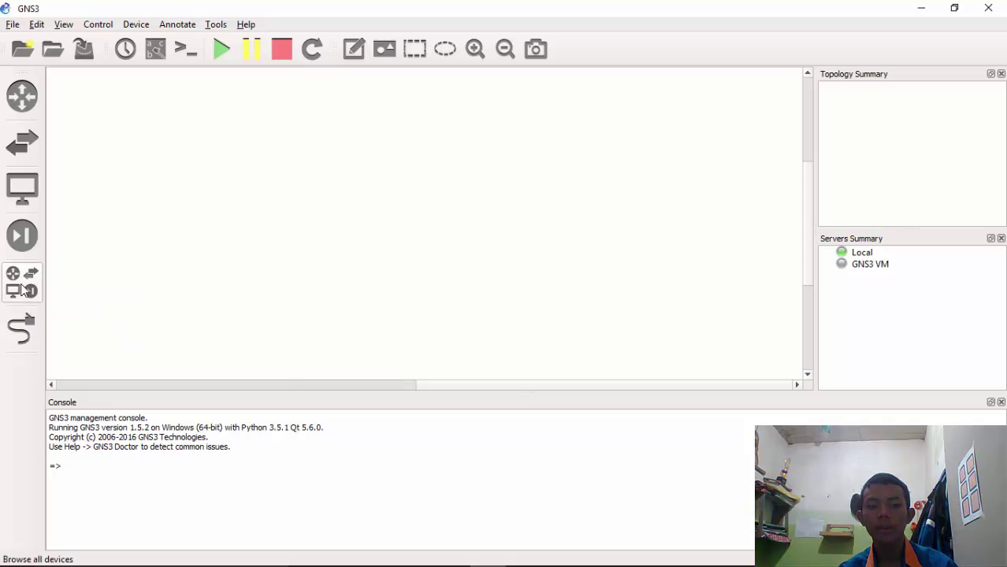
{"action": "left_click", "coordinate": [21, 288]}
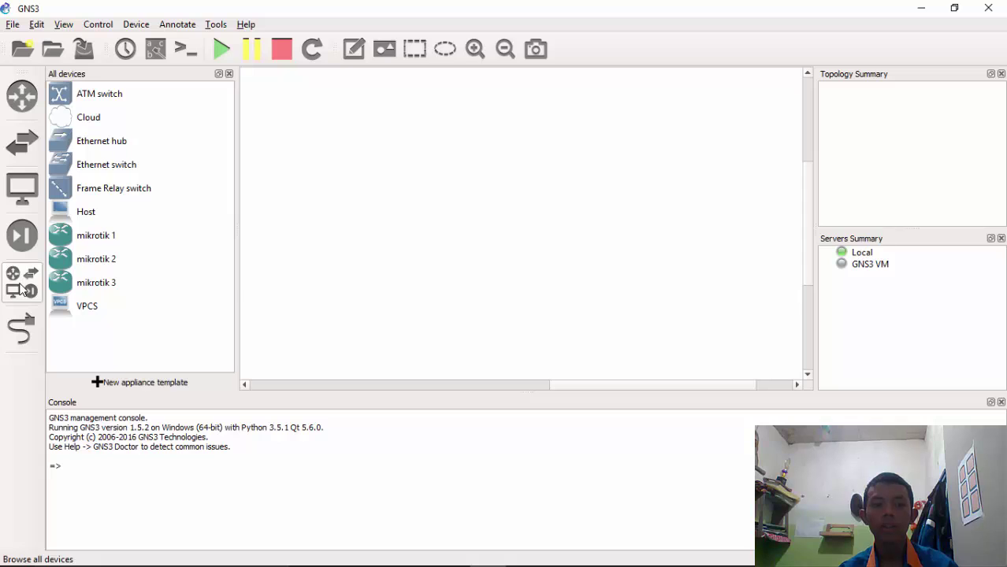
{"action": "left_click", "coordinate": [109, 238]}
Place mikrotik 1, mikrotik 2 and mikrotik 3 routers on the workspace
{"action": "left_click_drag", "start_coordinate": [86, 240], "coordinate": [336, 226]}
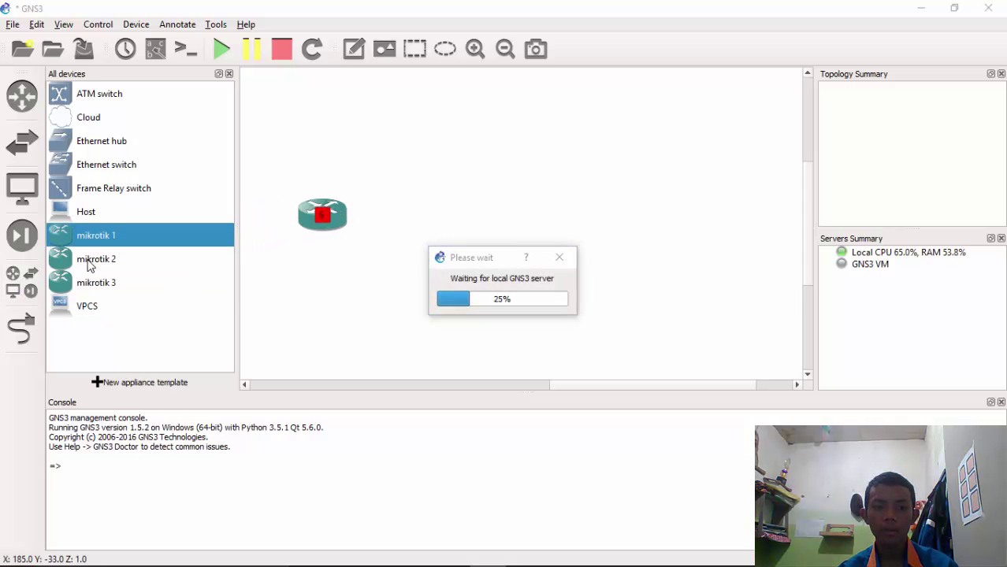
{"action": "left_click_drag", "start_coordinate": [83, 265], "coordinate": [455, 232]}
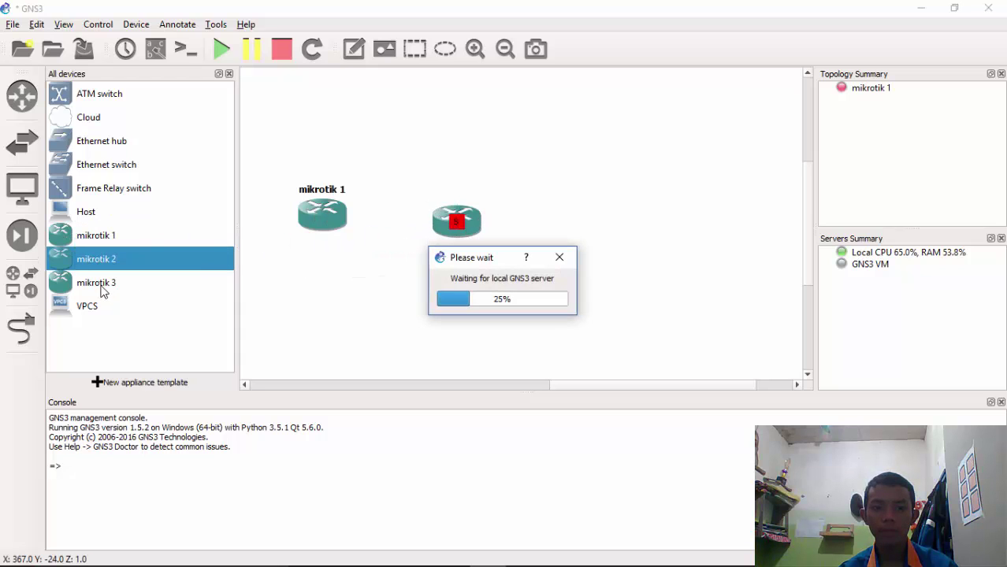
{"action": "left_click_drag", "start_coordinate": [103, 285], "coordinate": [106, 284]}
{"action": "left_click_drag", "start_coordinate": [433, 280], "coordinate": [603, 236]}
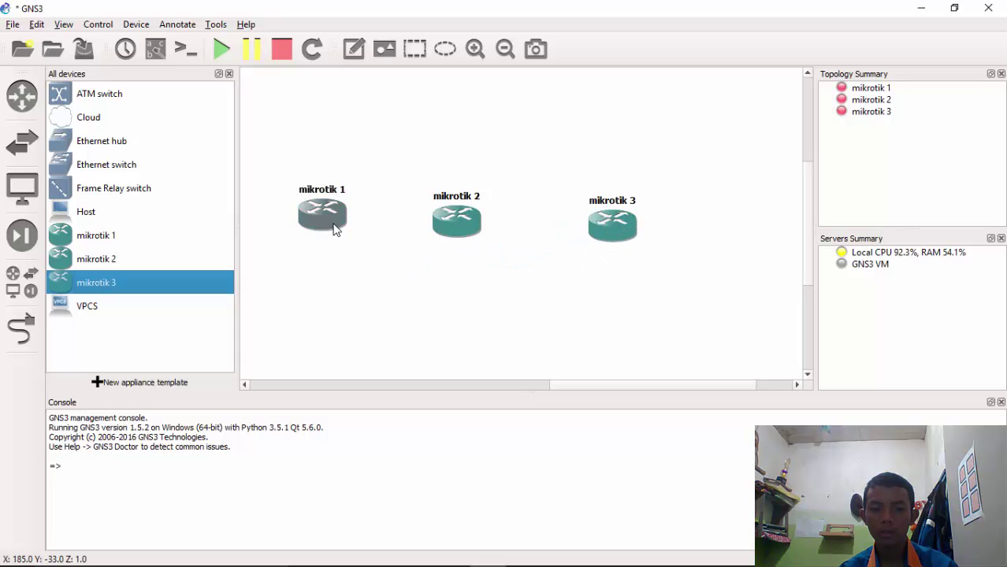
Move mikrotik 1 below mikrotik 2 and 3, forming a rough triangle
{"action": "left_click_drag", "start_coordinate": [328, 215], "coordinate": [546, 307]}
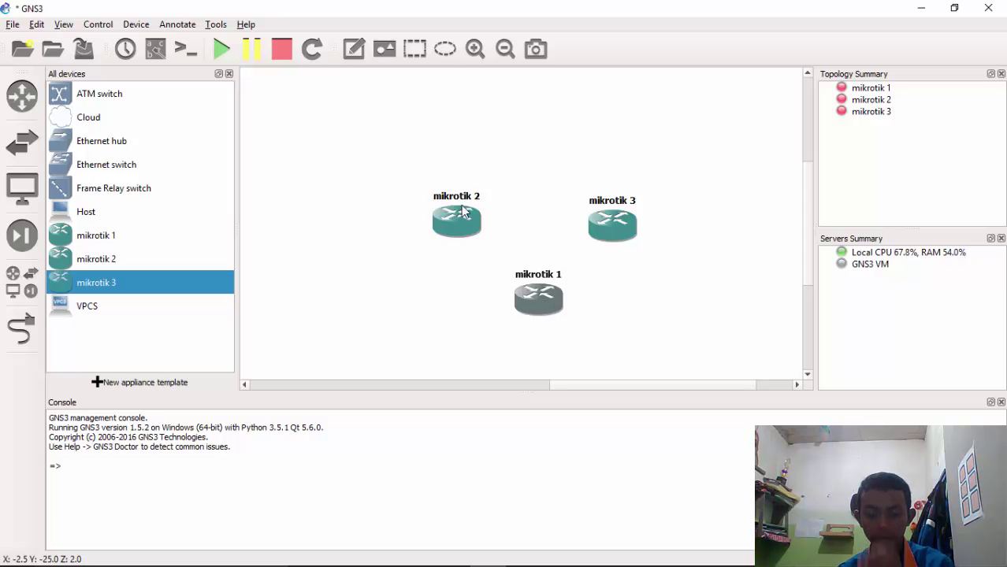
{"action": "left_click_drag", "start_coordinate": [408, 158], "coordinate": [646, 314]}
{"action": "left_click_drag", "start_coordinate": [551, 300], "coordinate": [523, 265]}
{"action": "left_click", "coordinate": [604, 259]}
{"action": "left_click_drag", "start_coordinate": [590, 194], "coordinate": [587, 188]}
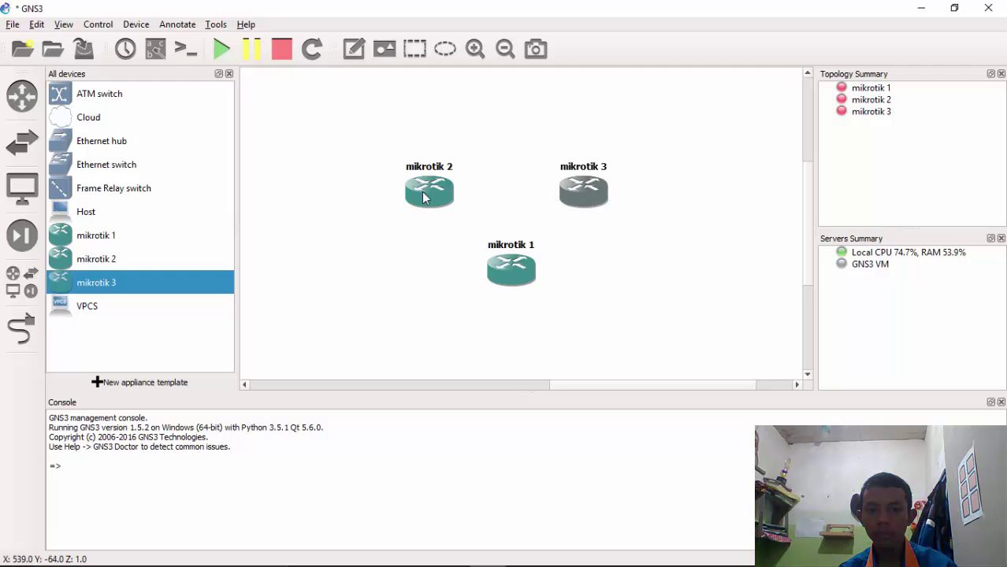
{"action": "left_click_drag", "start_coordinate": [413, 195], "coordinate": [390, 189]}
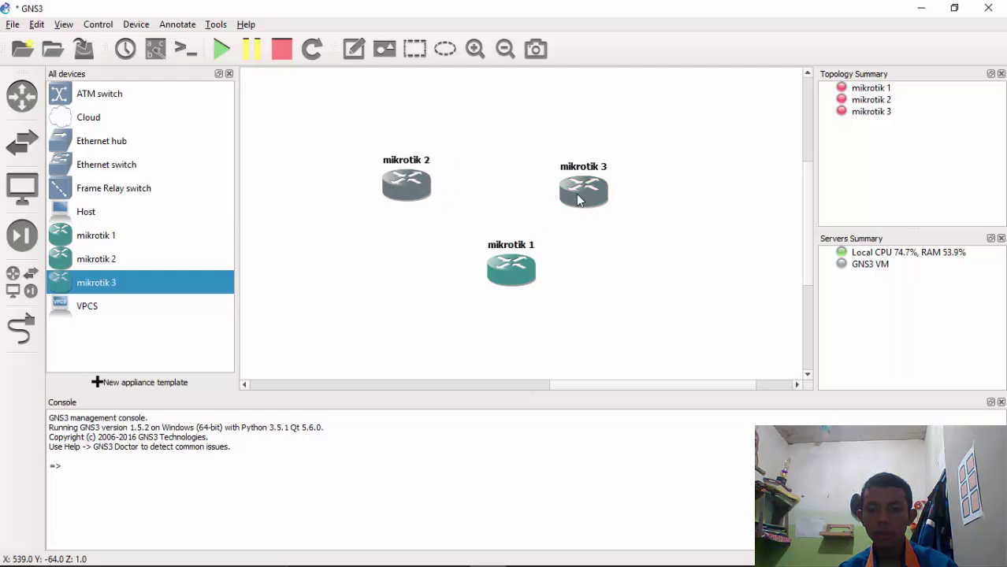
{"action": "mouse_move", "coordinate": [585, 199]}
{"action": "left_mouse_down"}
{"action": "mouse_move", "coordinate": [612, 202]}
{"action": "mouse_move", "coordinate": [584, 210]}
{"action": "left_mouse_up"}
{"action": "left_click_drag", "start_coordinate": [512, 272], "coordinate": [511, 280]}
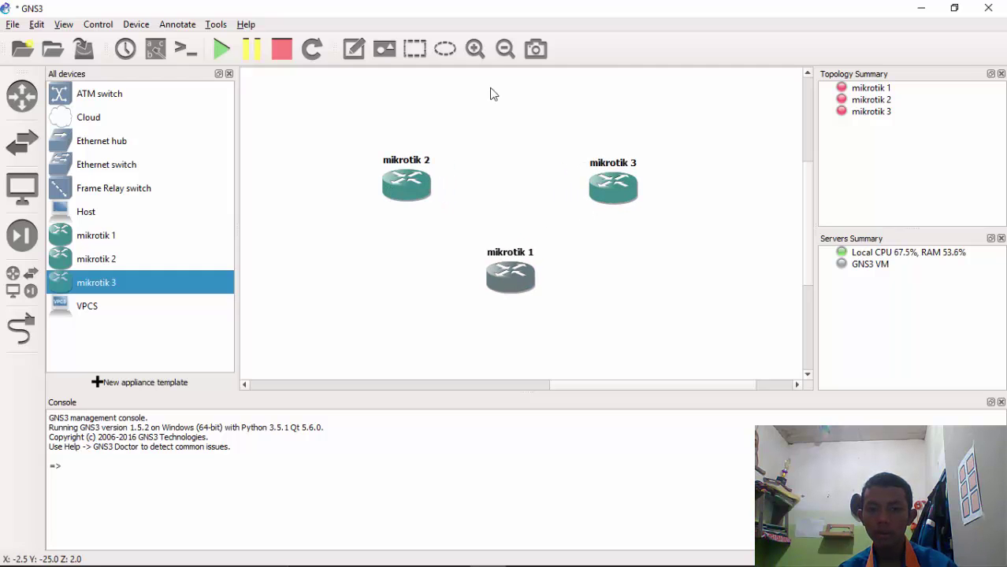
Zoom out and fine-tune the three routers' triangle positions
{"action": "left_click", "coordinate": [502, 54]}
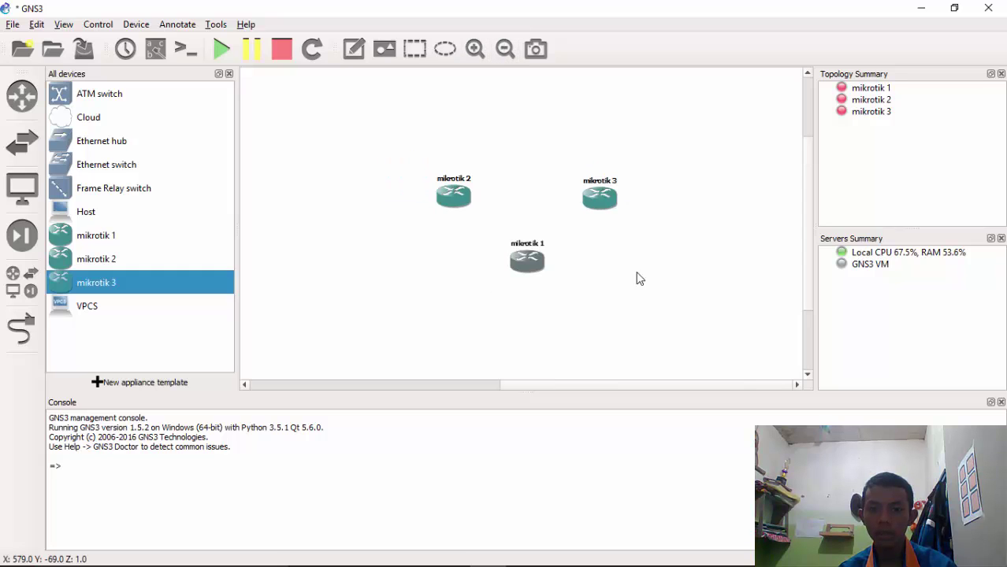
{"action": "left_click_drag", "start_coordinate": [535, 275], "coordinate": [534, 279]}
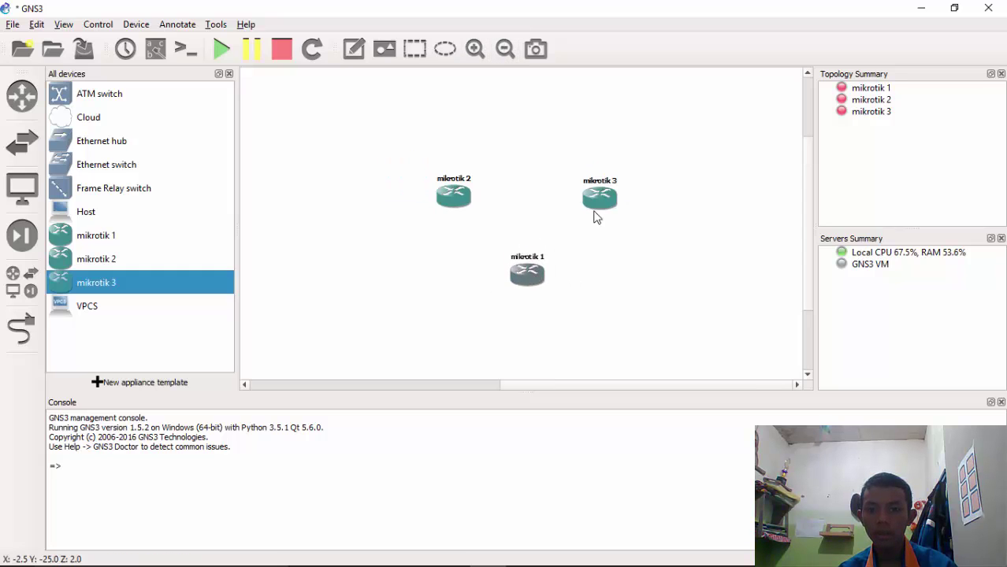
{"action": "left_click_drag", "start_coordinate": [599, 203], "coordinate": [625, 199]}
{"action": "left_click_drag", "start_coordinate": [454, 202], "coordinate": [418, 193]}
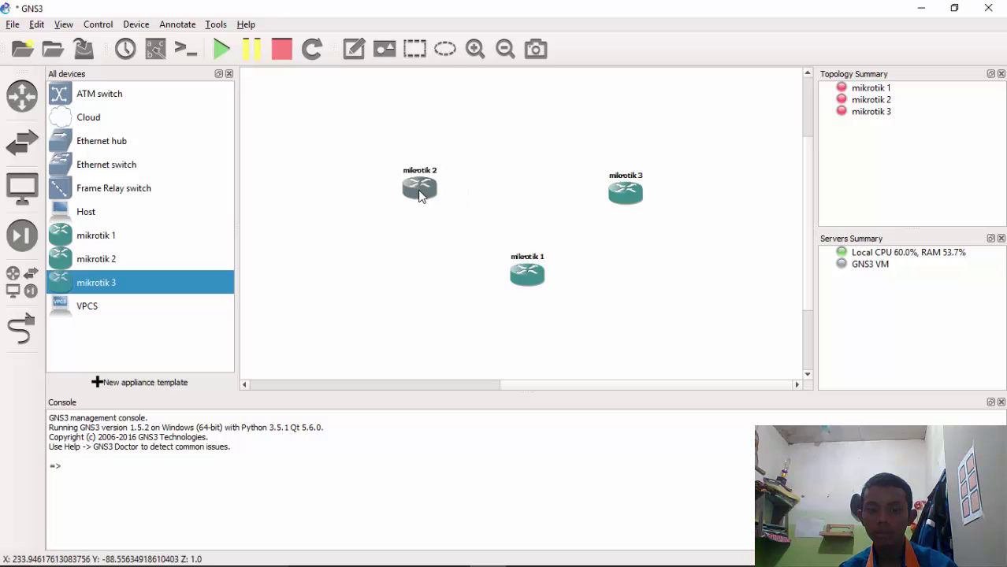
{"action": "left_click", "coordinate": [629, 193]}
{"action": "left_click_drag", "start_coordinate": [628, 188], "coordinate": [639, 185]}
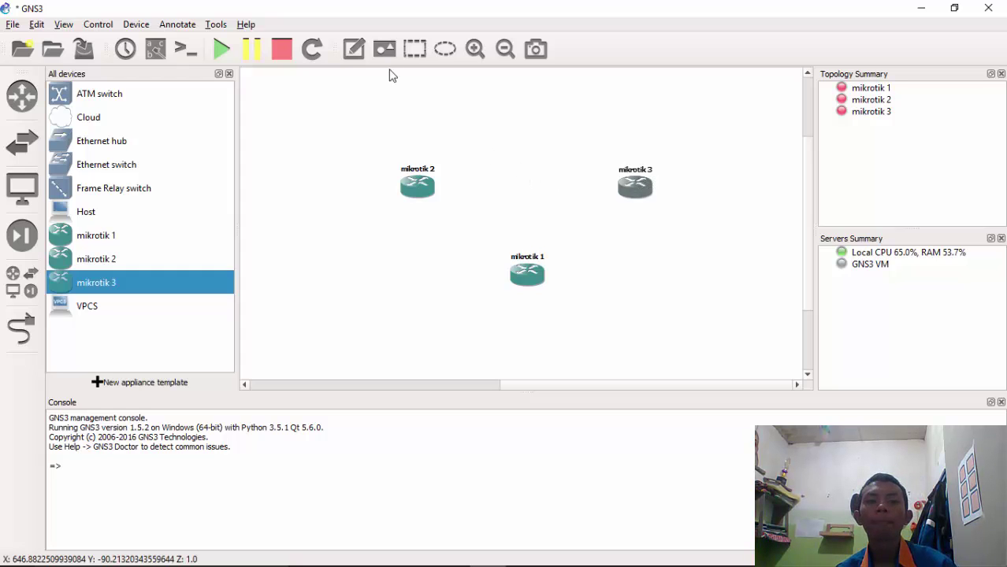
Add a note reading 10.10.10.1/30 just above mikrotik 2
{"action": "left_click", "coordinate": [354, 49]}
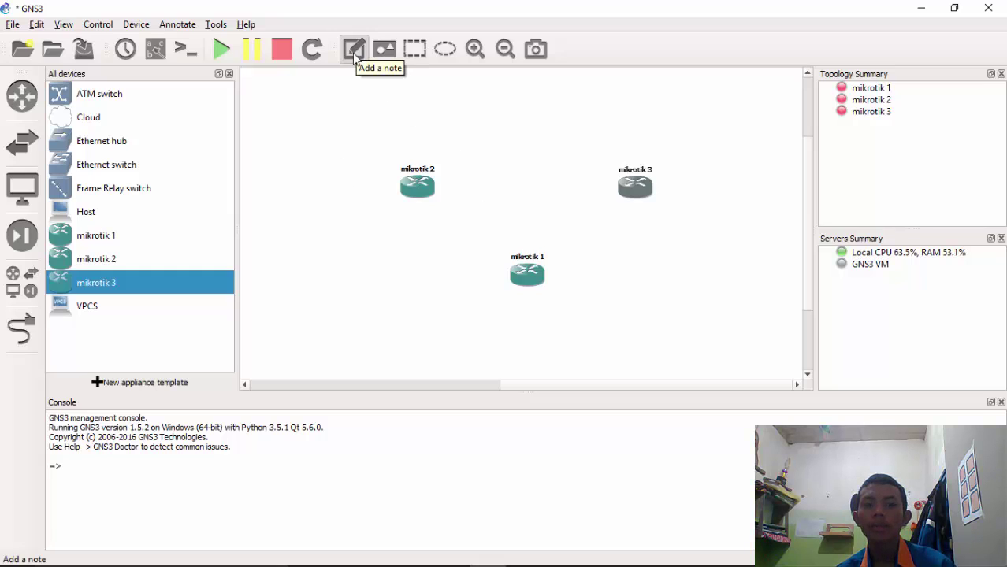
{"action": "left_click", "coordinate": [435, 151]}
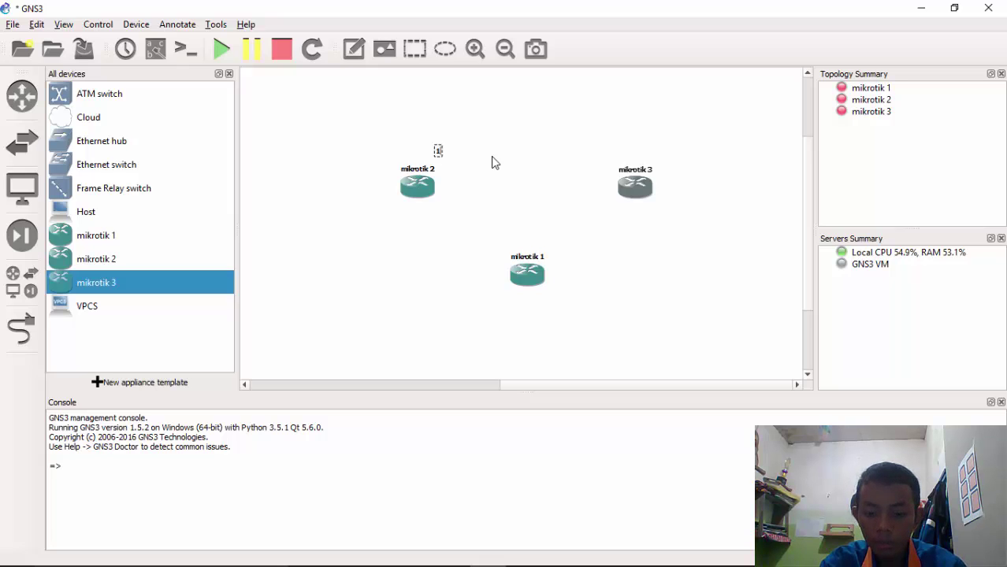
{"action": "type", "text": ".10.10.1/ 30"}
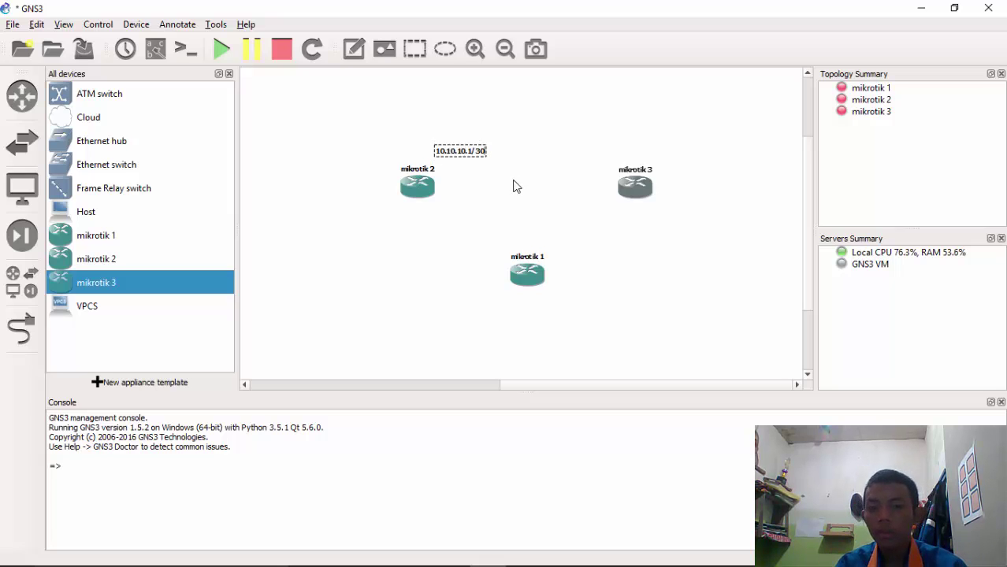
{"action": "left_click", "coordinate": [512, 184]}
{"action": "left_click_drag", "start_coordinate": [474, 155], "coordinate": [478, 157]}
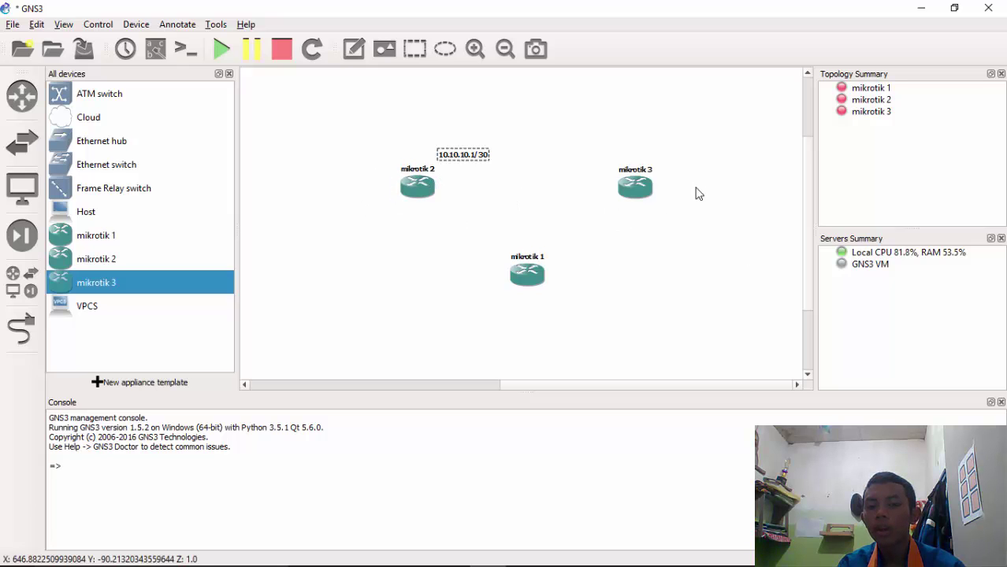
Duplicate the address note near mikrotik 3 and edit it to 10.10.10.2/30
{"action": "right_click", "coordinate": [478, 153]}
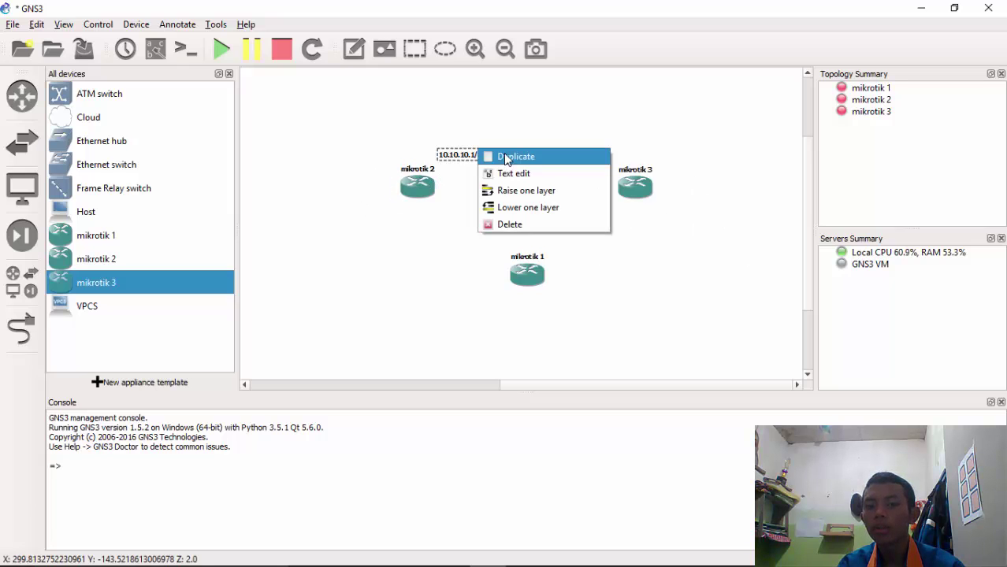
{"action": "left_click", "coordinate": [504, 156]}
{"action": "left_click_drag", "start_coordinate": [469, 173], "coordinate": [587, 162]}
{"action": "left_click", "coordinate": [556, 177]}
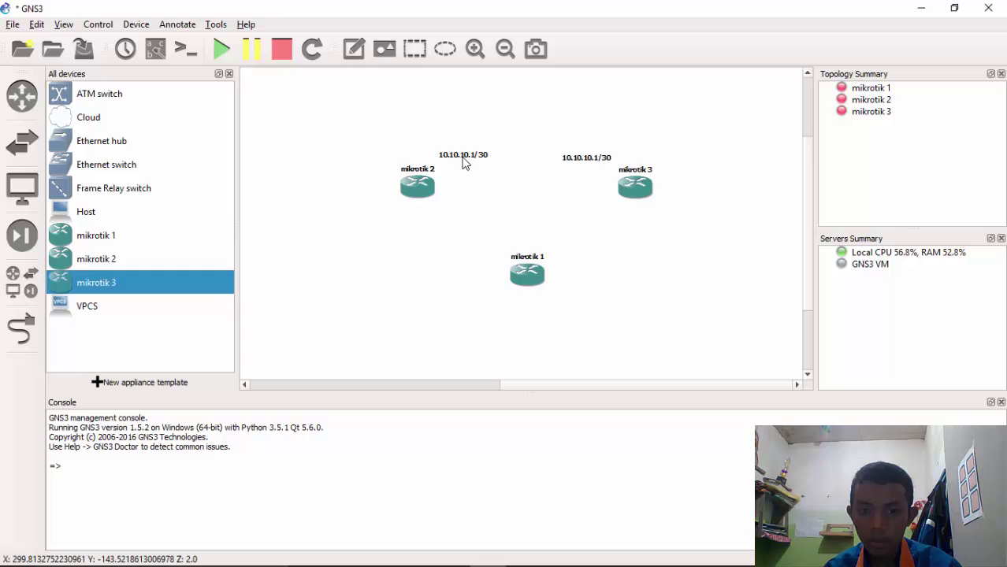
{"action": "double_click", "coordinate": [603, 163]}
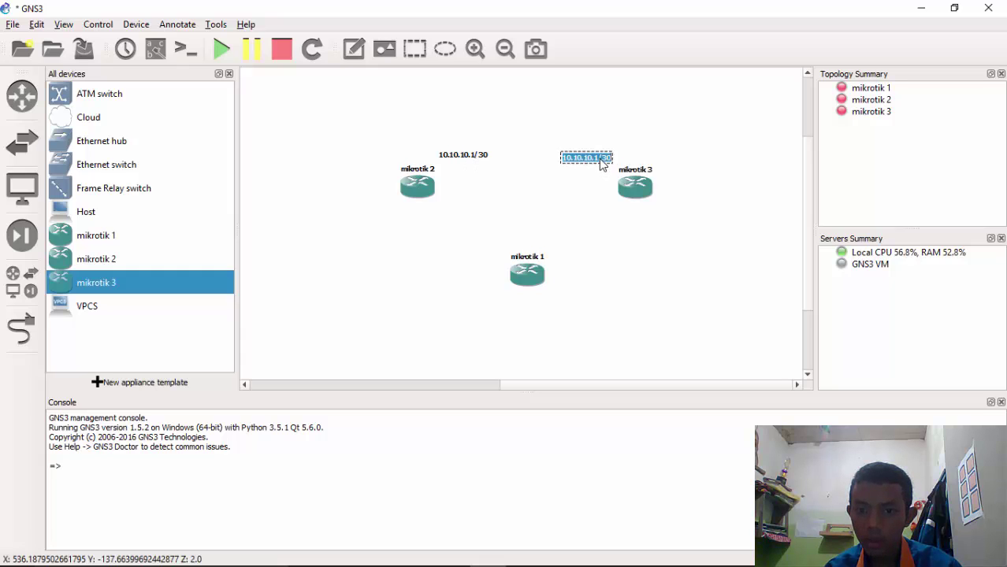
{"action": "left_click", "coordinate": [603, 164]}
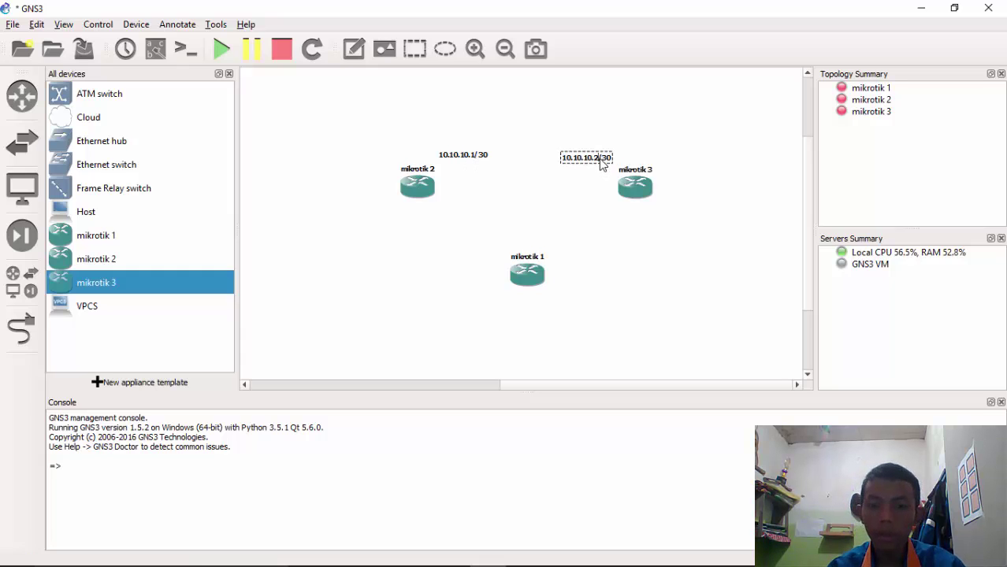
Duplicate the note below mikrotik 2 and change it to 10.10.10.5/30
{"action": "right_click", "coordinate": [457, 156]}
{"action": "left_click", "coordinate": [476, 169]}
{"action": "left_click_drag", "start_coordinate": [488, 175], "coordinate": [397, 214]}
{"action": "double_click", "coordinate": [398, 209]}
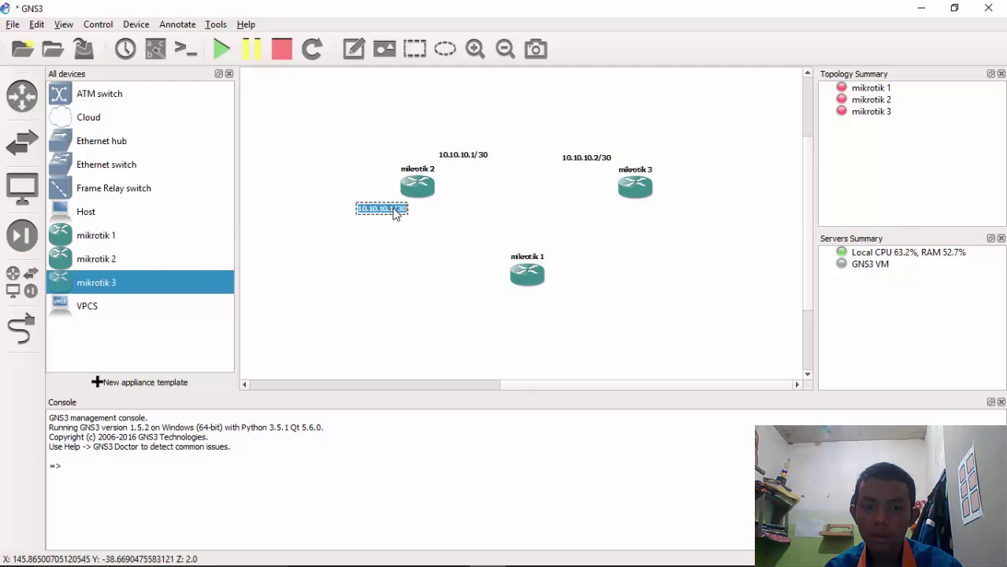
{"action": "key", "text": "Left"}
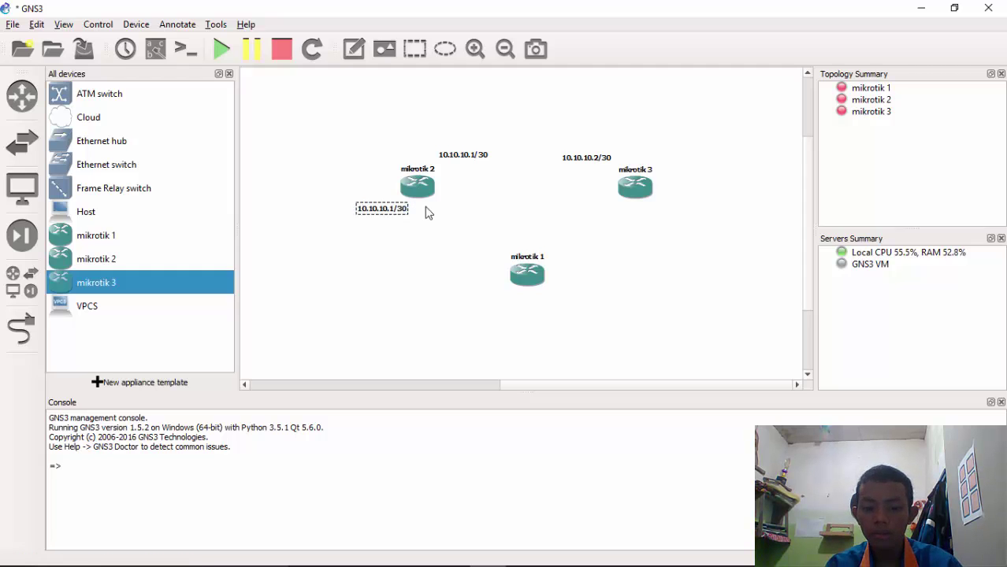
{"action": "type", "text": "5"}
{"action": "left_click", "coordinate": [472, 257]}
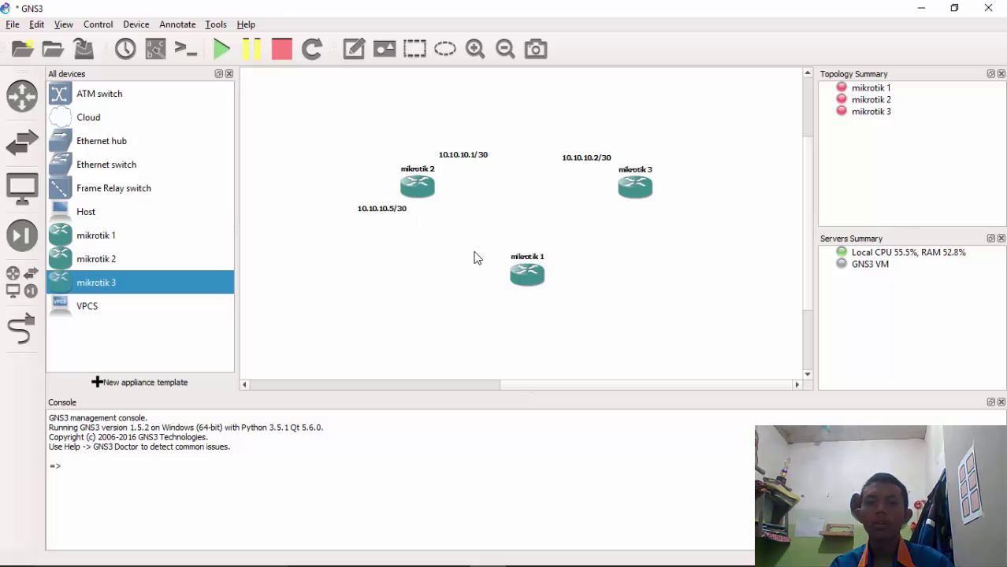
Add a 10.10.10.6/30 note left of mikrotik 1 by copying the 10.10.10.5/30 note
{"action": "right_click", "coordinate": [368, 214]}
{"action": "left_click", "coordinate": [405, 220]}
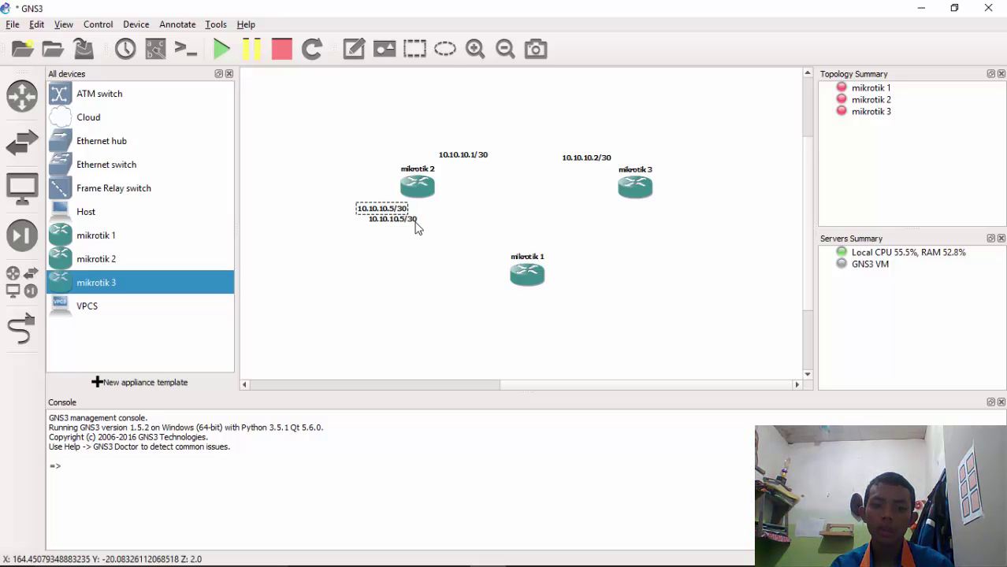
{"action": "left_click_drag", "start_coordinate": [416, 223], "coordinate": [499, 282]}
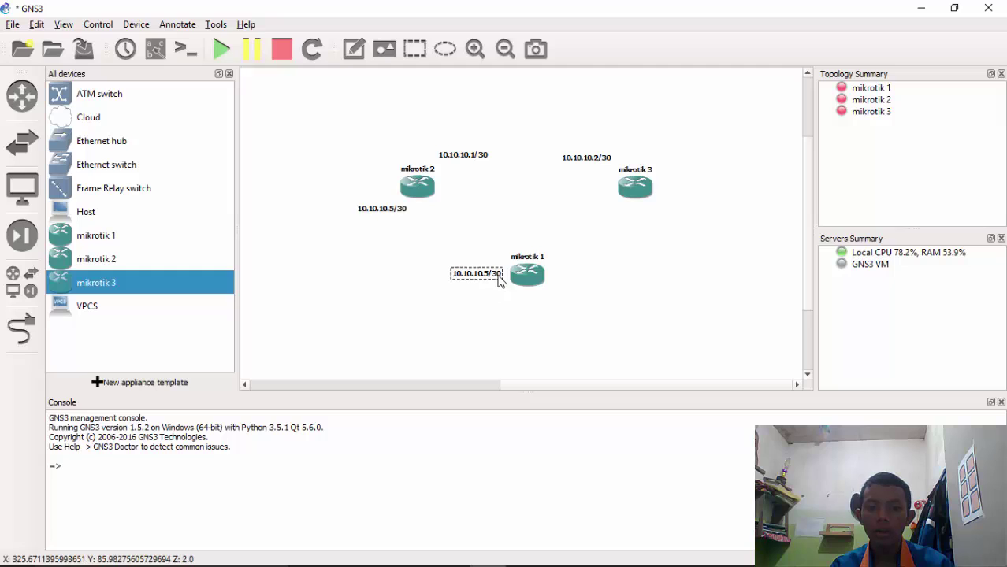
{"action": "double_click", "coordinate": [497, 282]}
{"action": "left_click", "coordinate": [494, 282]}
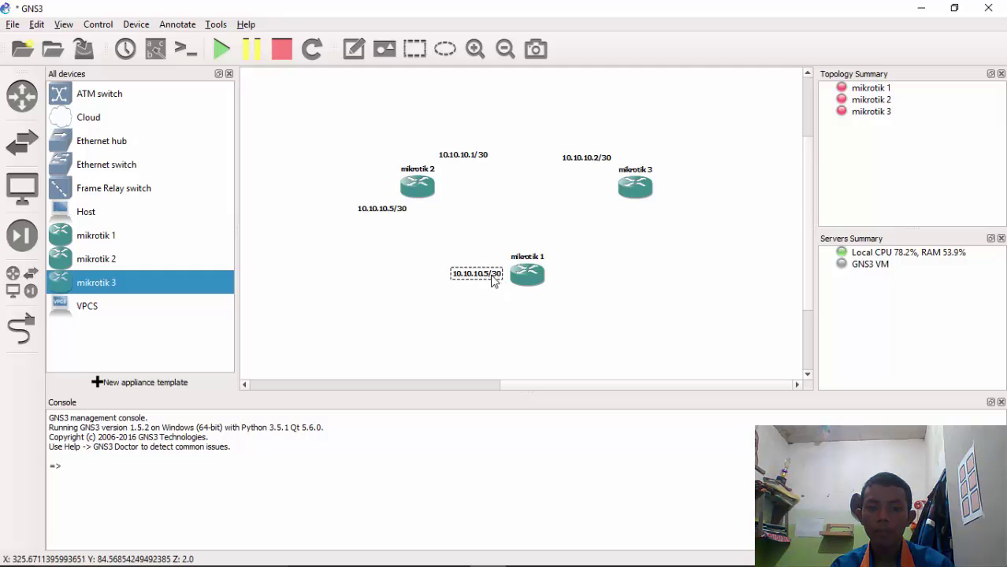
{"action": "key", "text": "BackSpace"}
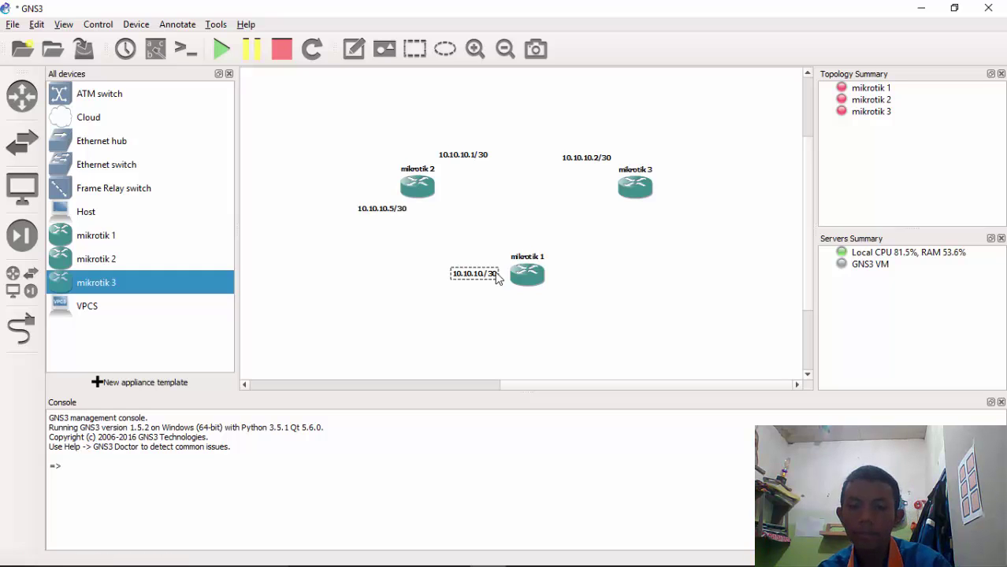
{"action": "type", "text": "6"}
{"action": "left_click", "coordinate": [537, 320]}
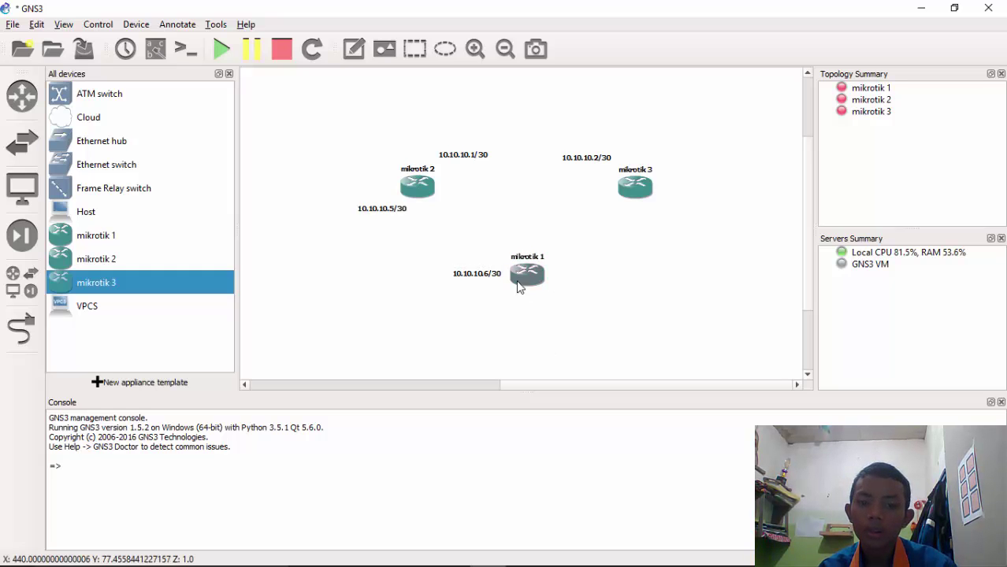
Add a 10.10.10.9/30 note to the right of mikrotik 1
{"action": "right_click", "coordinate": [486, 272]}
{"action": "left_click", "coordinate": [512, 274]}
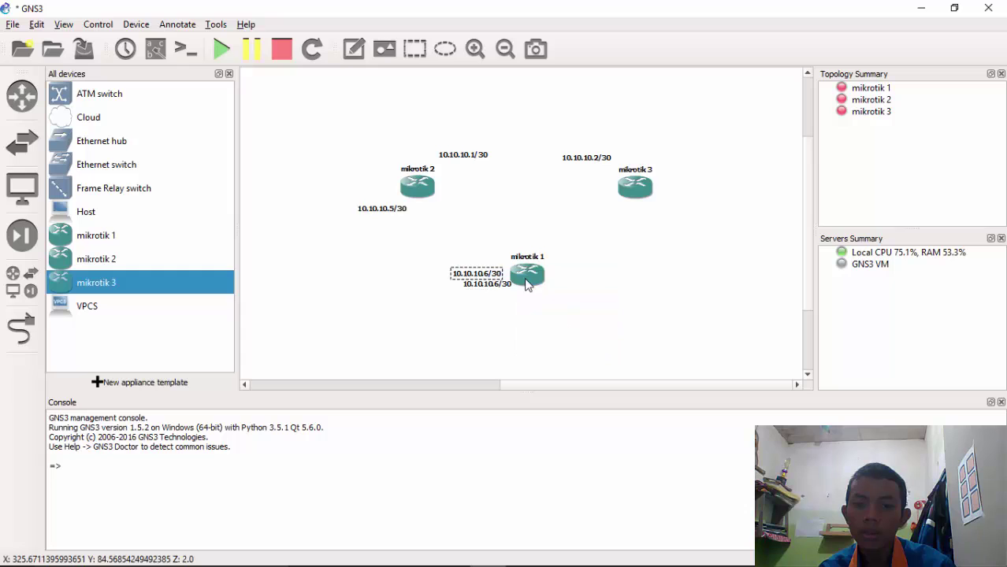
{"action": "left_click_drag", "start_coordinate": [488, 285], "coordinate": [580, 281]}
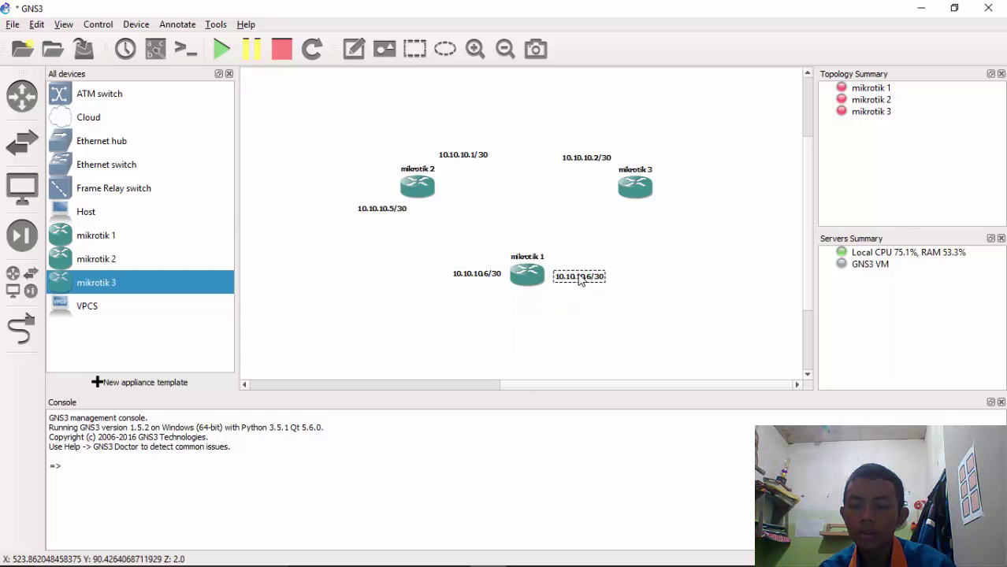
{"action": "double_click", "coordinate": [595, 284]}
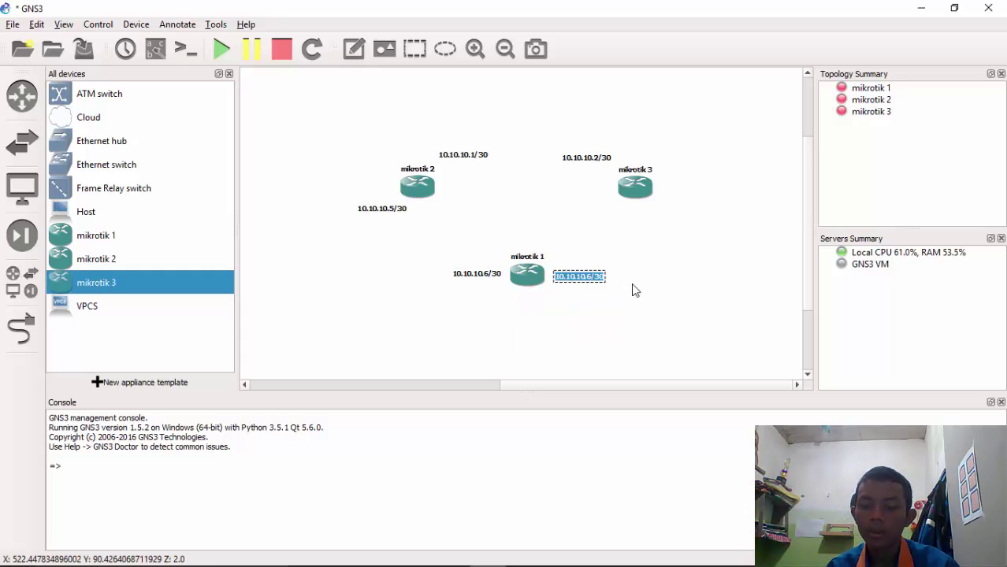
{"action": "key", "text": "End"}
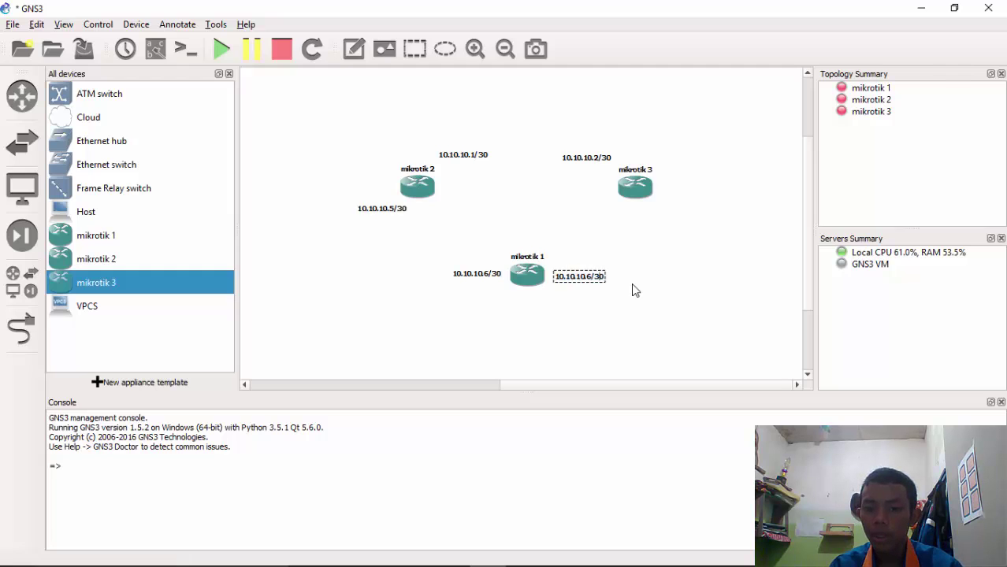
{"action": "type", "text": "9"}
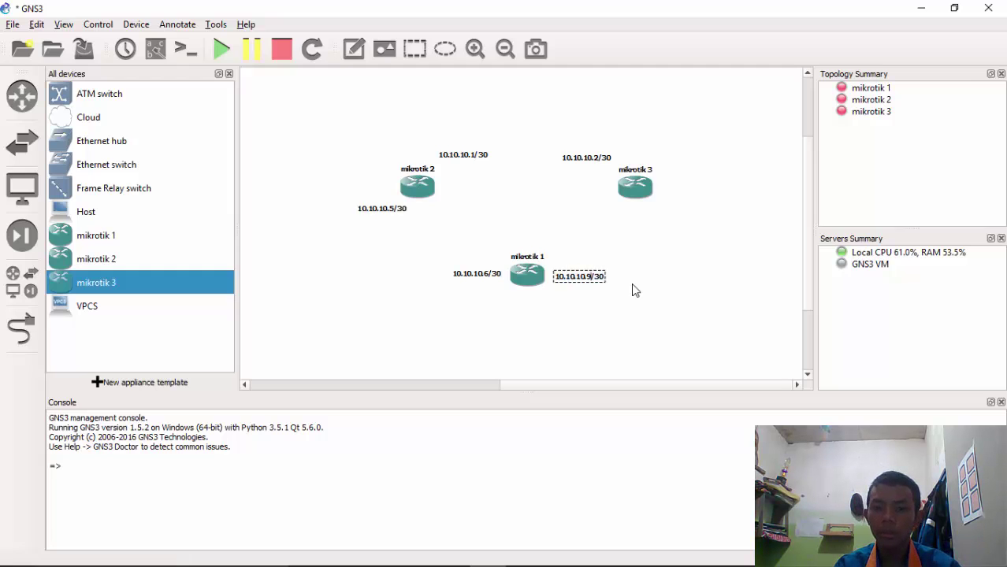
{"action": "left_click", "coordinate": [646, 252]}
Add a 10.10.10.10/30 note below-right of mikrotik 3
{"action": "right_click", "coordinate": [593, 287]}
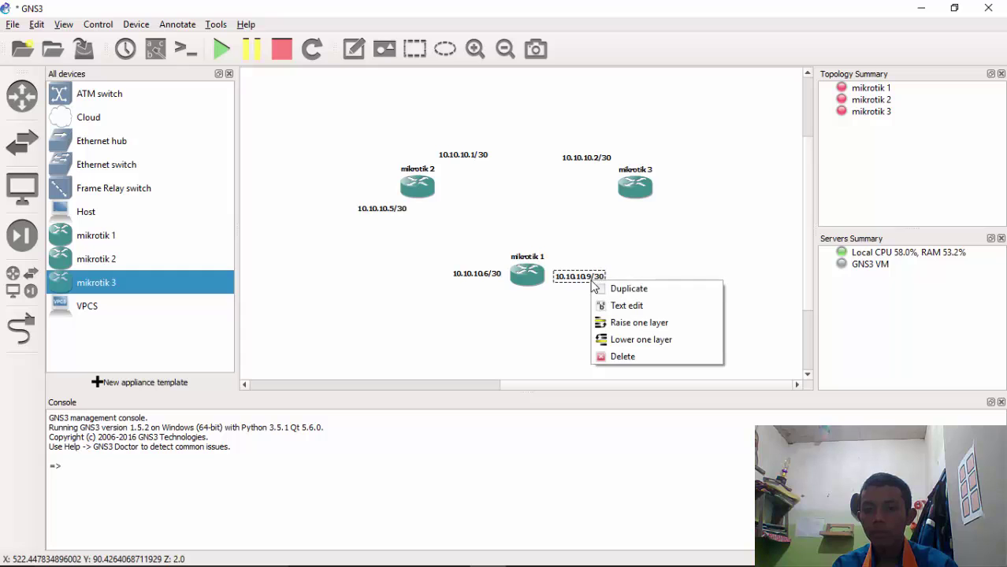
{"action": "left_click", "coordinate": [613, 286]}
{"action": "left_click_drag", "start_coordinate": [599, 294], "coordinate": [672, 218]}
{"action": "double_click", "coordinate": [672, 219]}
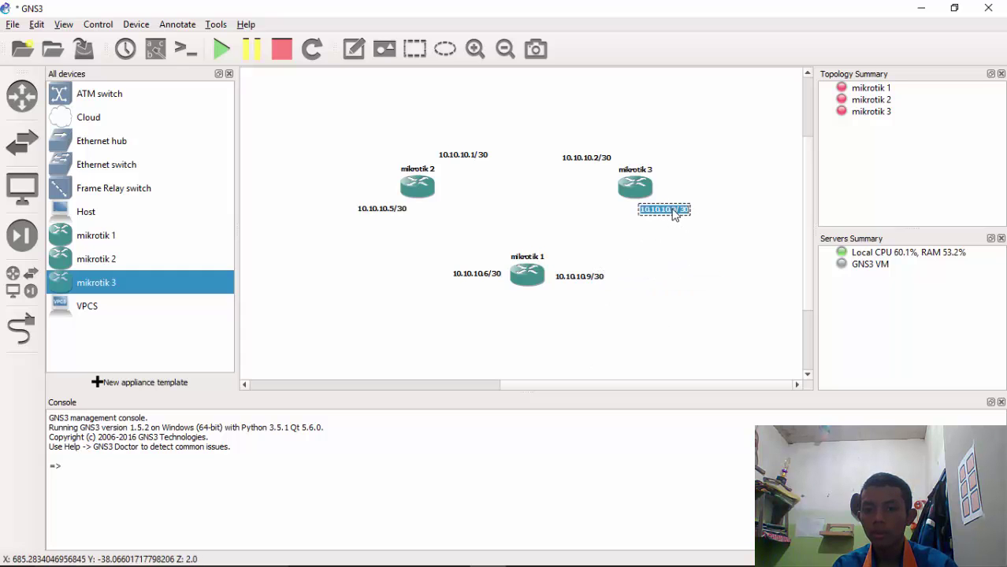
{"action": "left_click", "coordinate": [674, 217]}
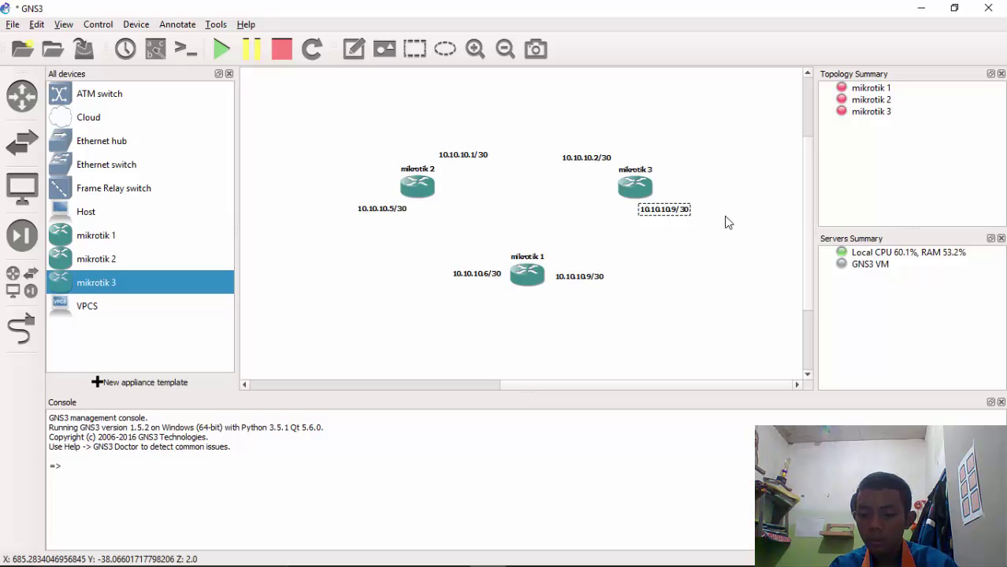
{"action": "key", "text": "BackSpace"}
{"action": "type", "text": "10"}
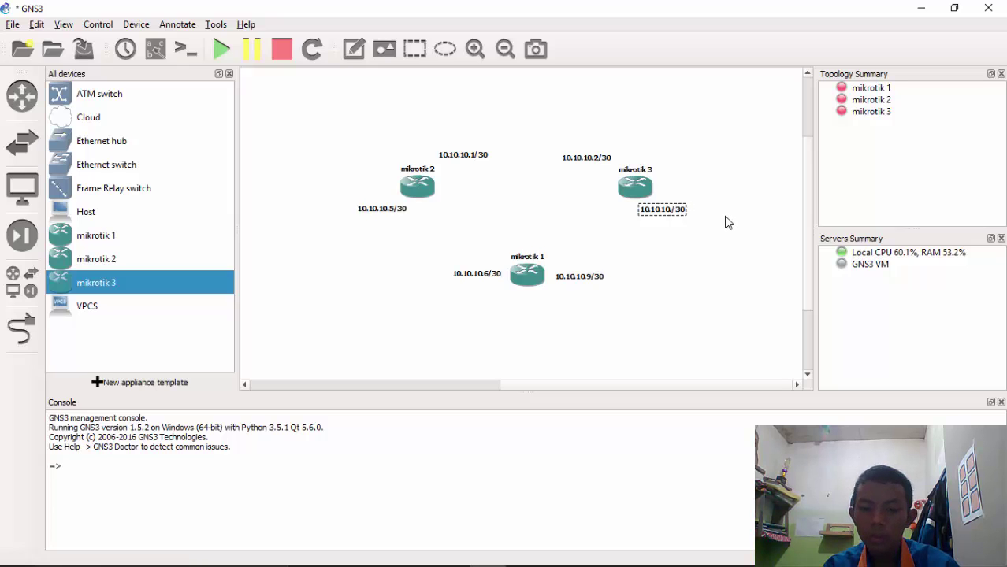
{"action": "left_click", "coordinate": [662, 273]}
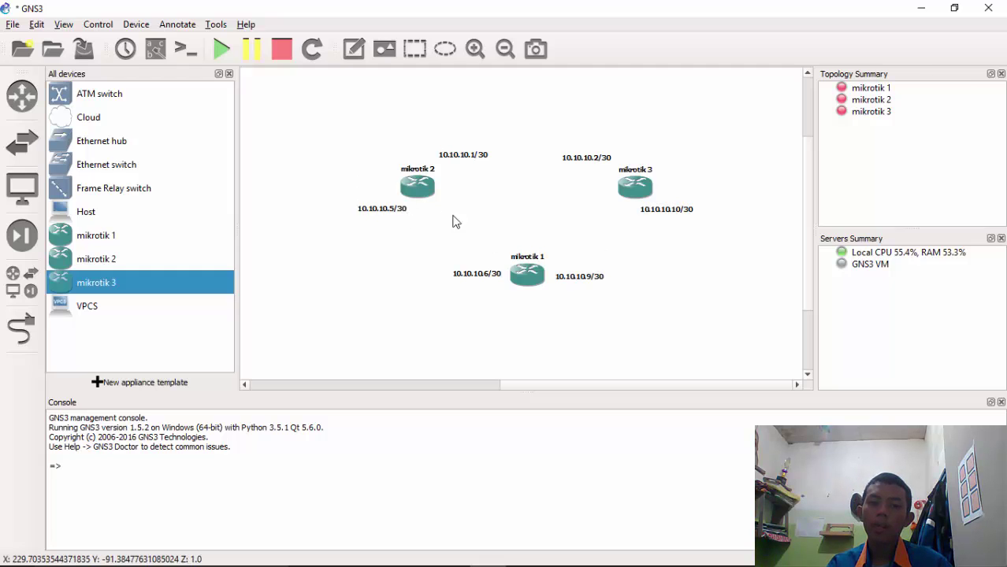
{"action": "left_click", "coordinate": [588, 285]}
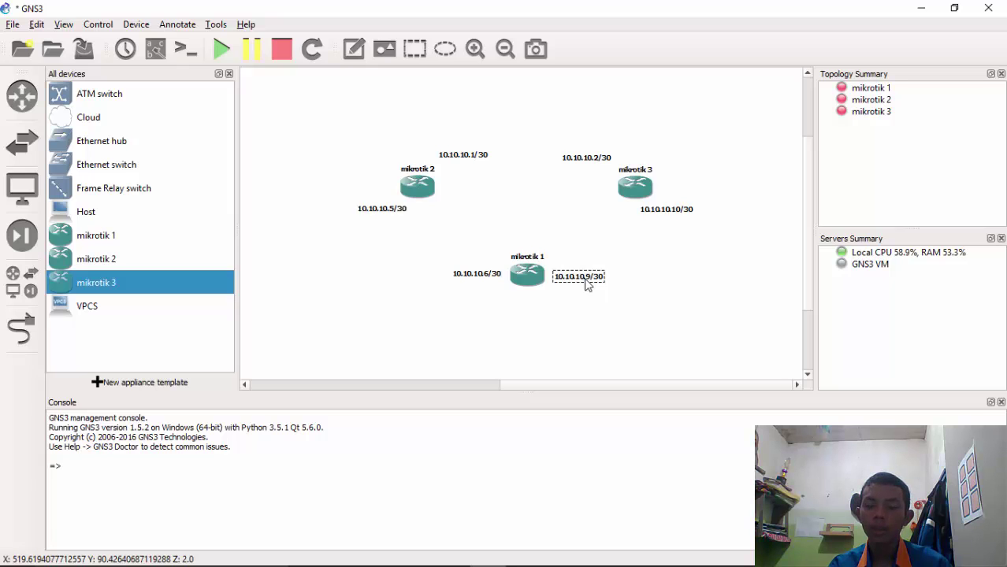
{"action": "left_click", "coordinate": [636, 286]}
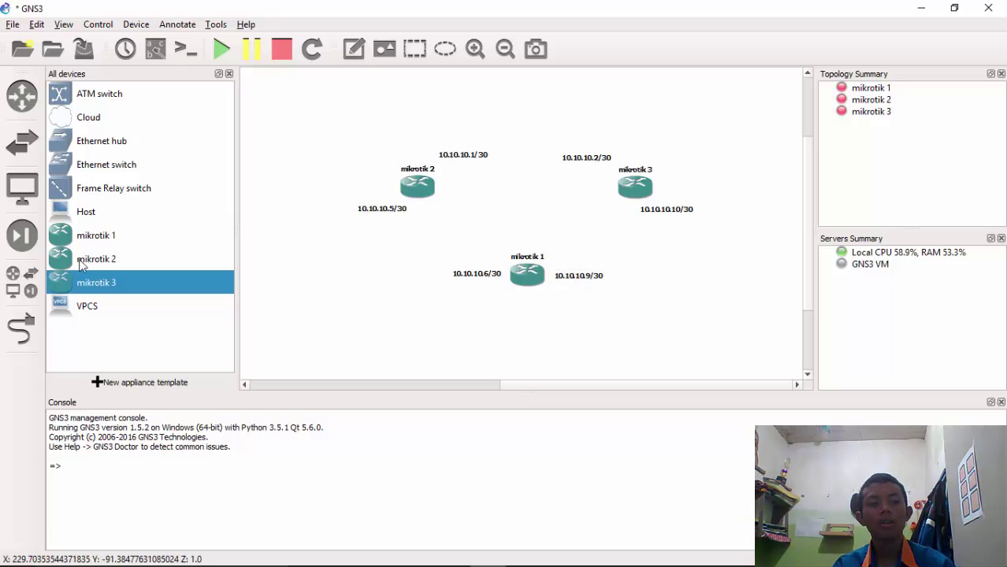
Link mikrotik 2 Ethernet0 to mikrotik 3 Ethernet0
{"action": "left_click", "coordinate": [22, 330]}
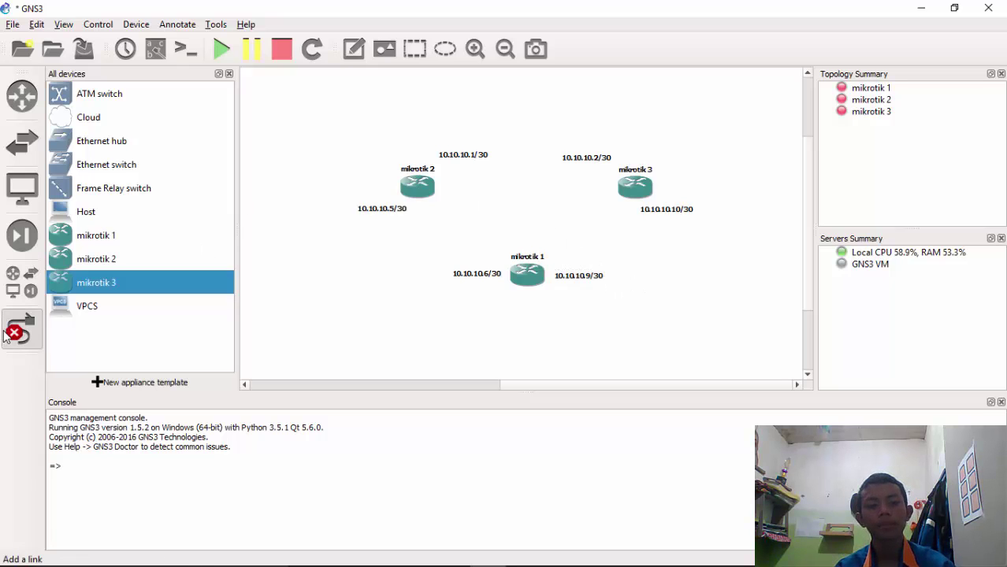
{"action": "left_click", "coordinate": [418, 189]}
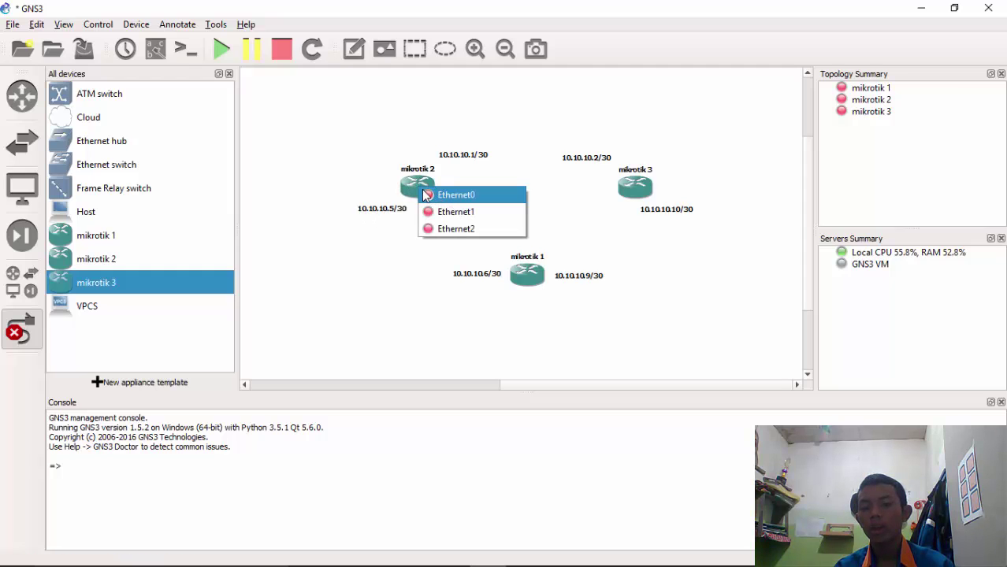
{"action": "left_click", "coordinate": [451, 198]}
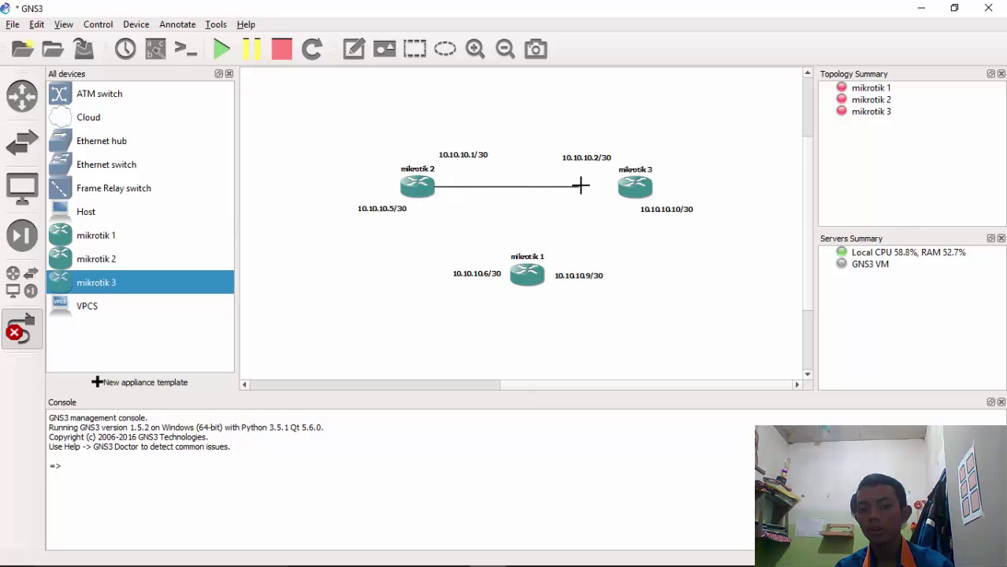
{"action": "left_click", "coordinate": [629, 190]}
{"action": "left_click", "coordinate": [636, 197]}
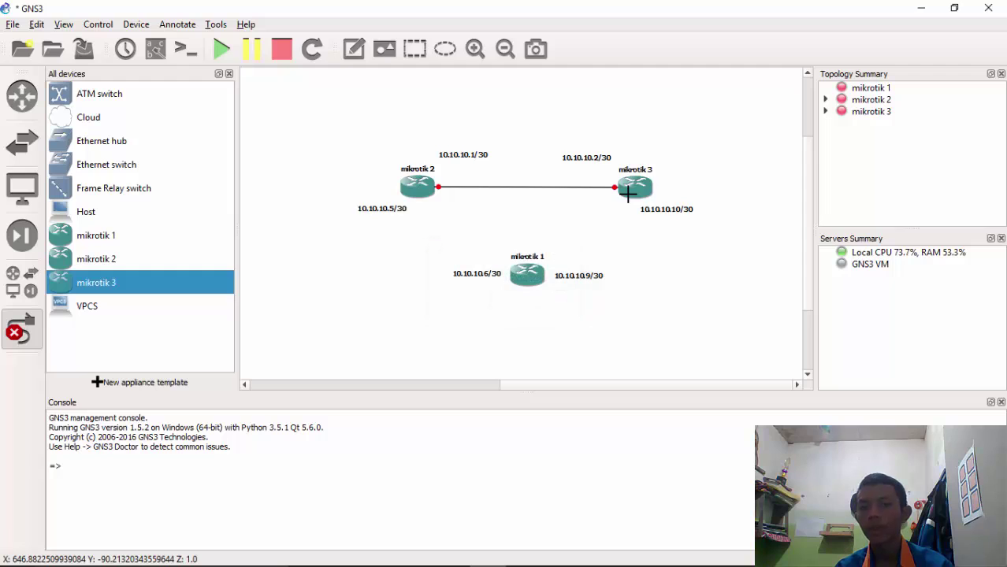
{"action": "left_click", "coordinate": [34, 323]}
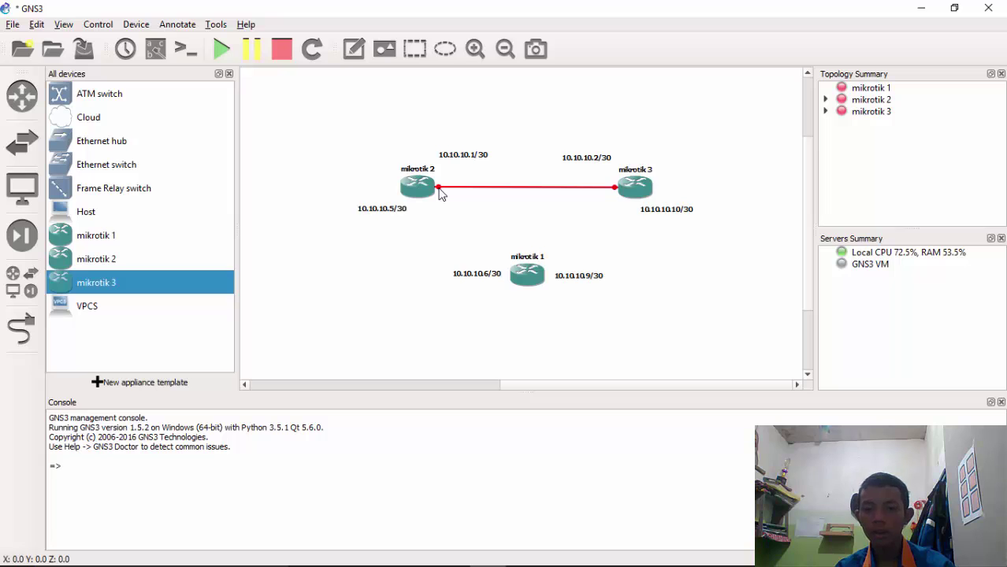
Link mikrotik 2 Ethernet1 to mikrotik 1 Ethernet0, and mikrotik 1 Ethernet1 to a free mikrotik 3 port
{"action": "mouse_move", "coordinate": [652, 195]}
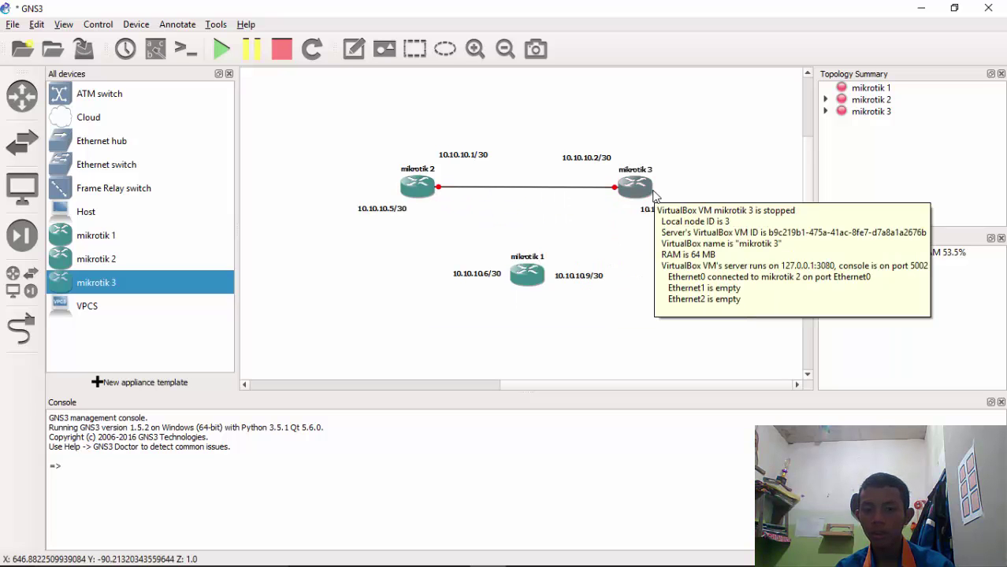
{"action": "left_click", "coordinate": [21, 330]}
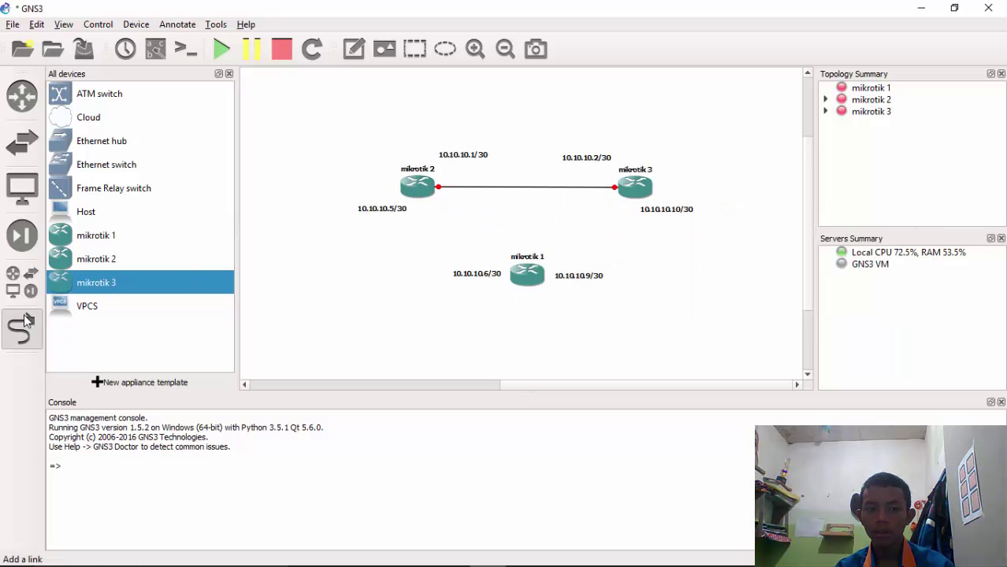
{"action": "left_click", "coordinate": [413, 186]}
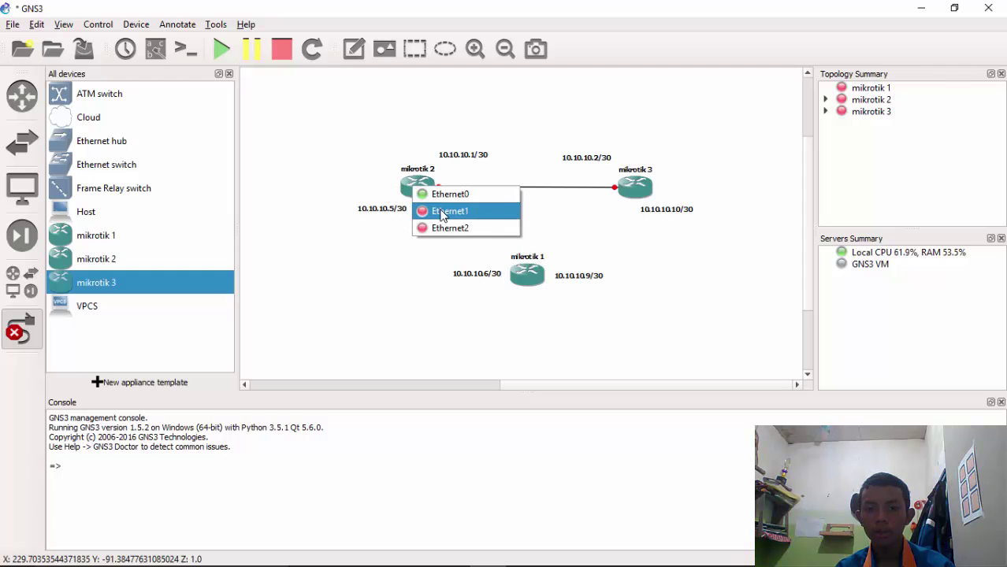
{"action": "left_click", "coordinate": [441, 218]}
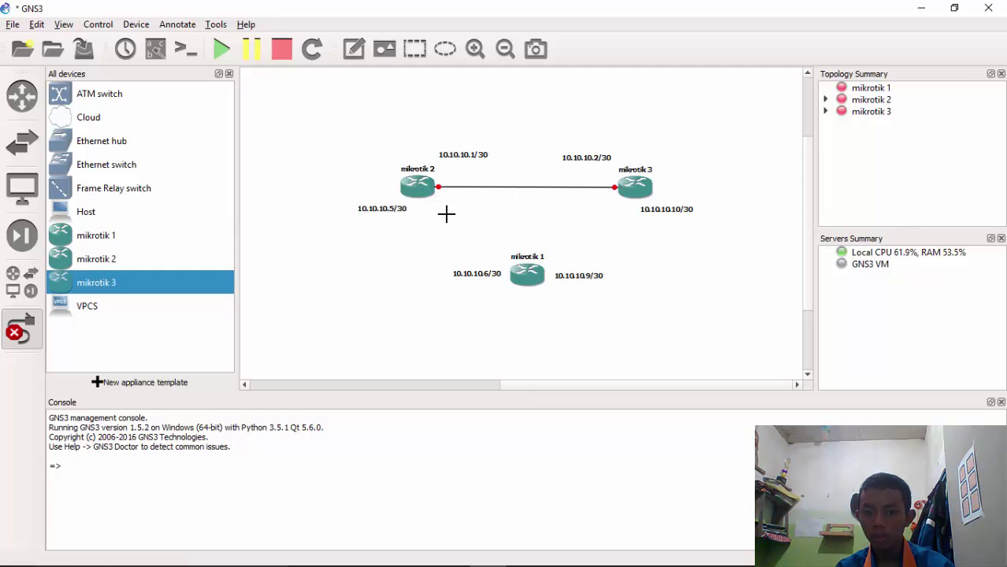
{"action": "left_click", "coordinate": [534, 277]}
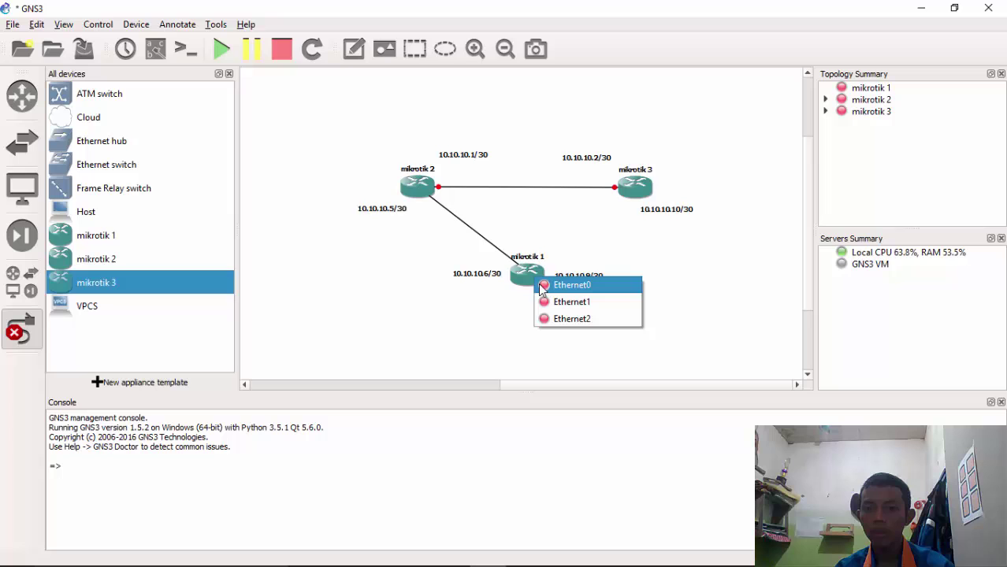
{"action": "left_click", "coordinate": [580, 286]}
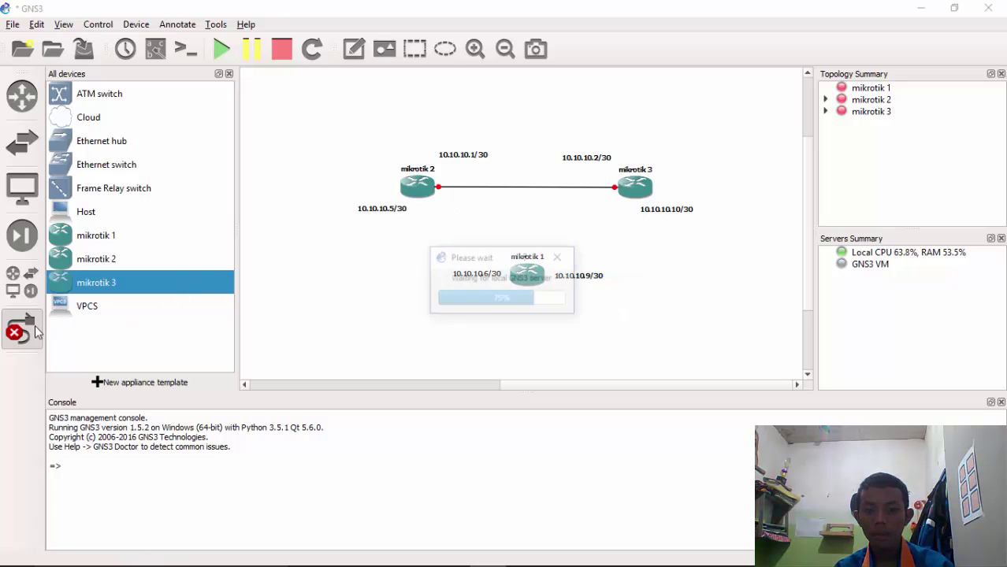
{"action": "left_click", "coordinate": [532, 270]}
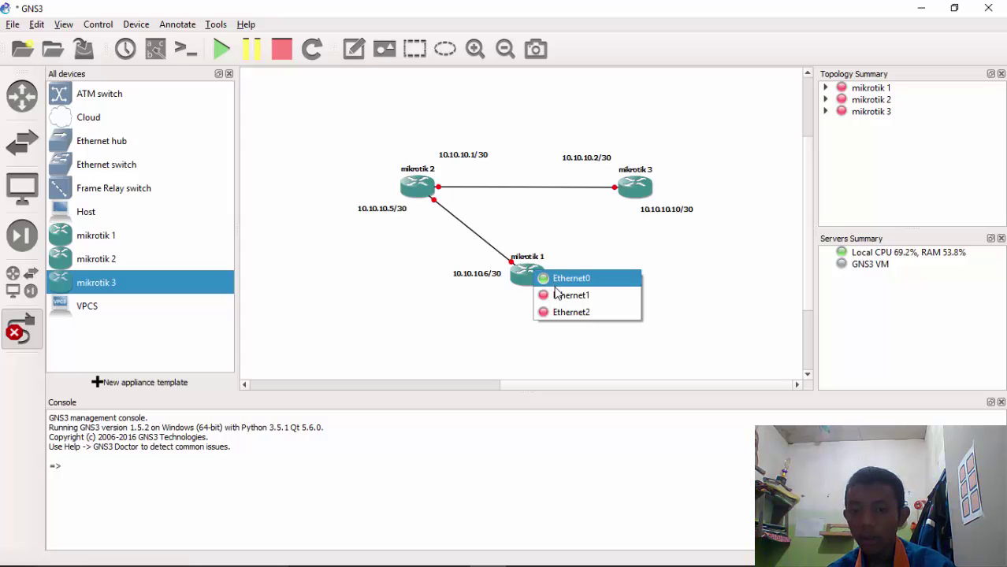
{"action": "left_click", "coordinate": [561, 295]}
{"action": "left_click", "coordinate": [639, 192]}
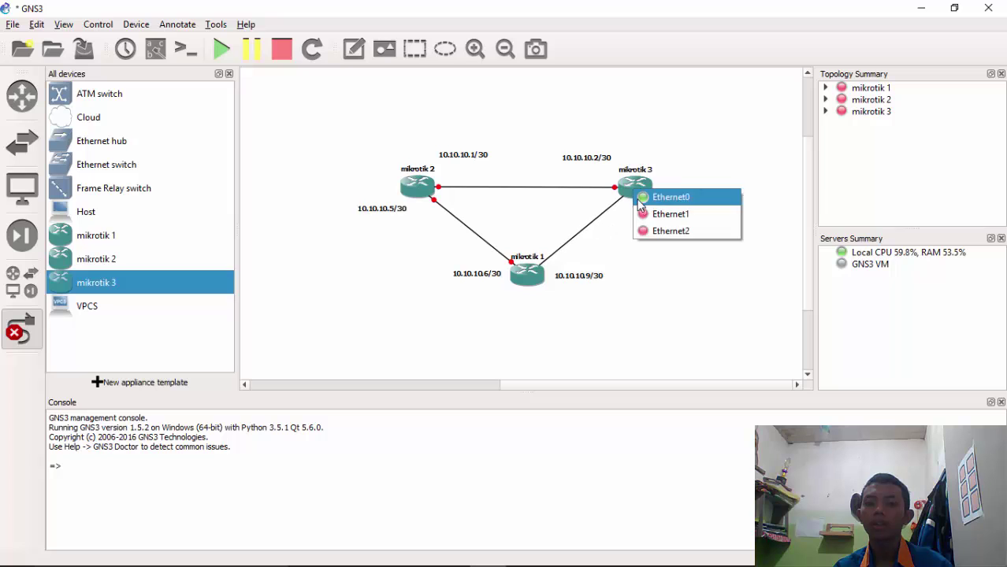
{"action": "left_click", "coordinate": [598, 233]}
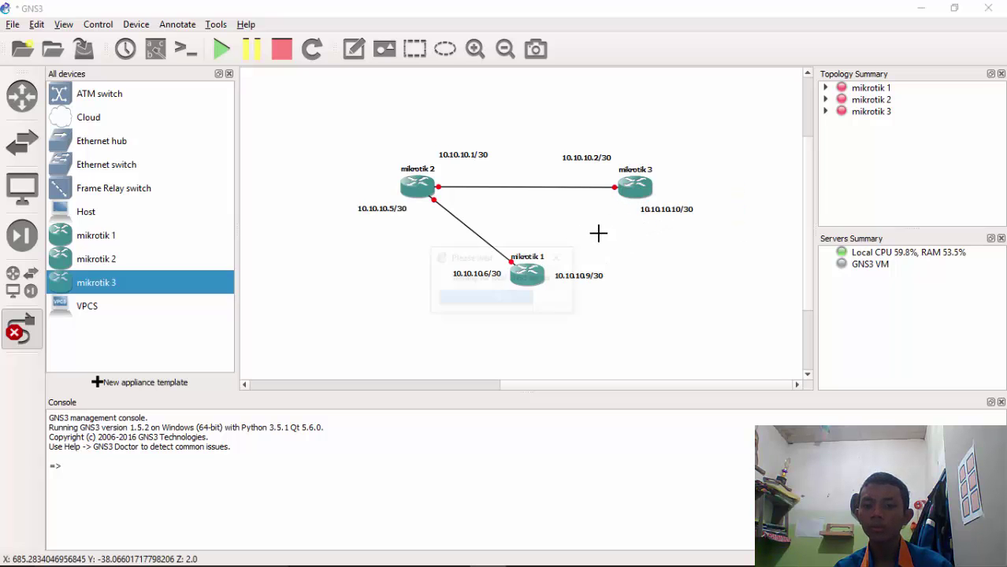
Exit link mode and start all three MikroTik routers with Start/Resume all devices
{"action": "left_click", "coordinate": [21, 329]}
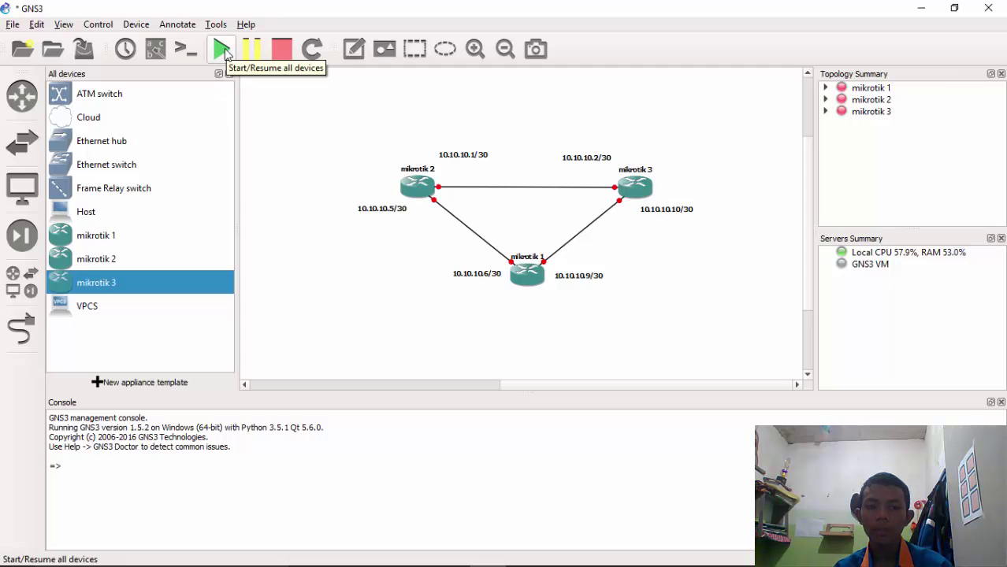
{"action": "left_click", "coordinate": [223, 51]}
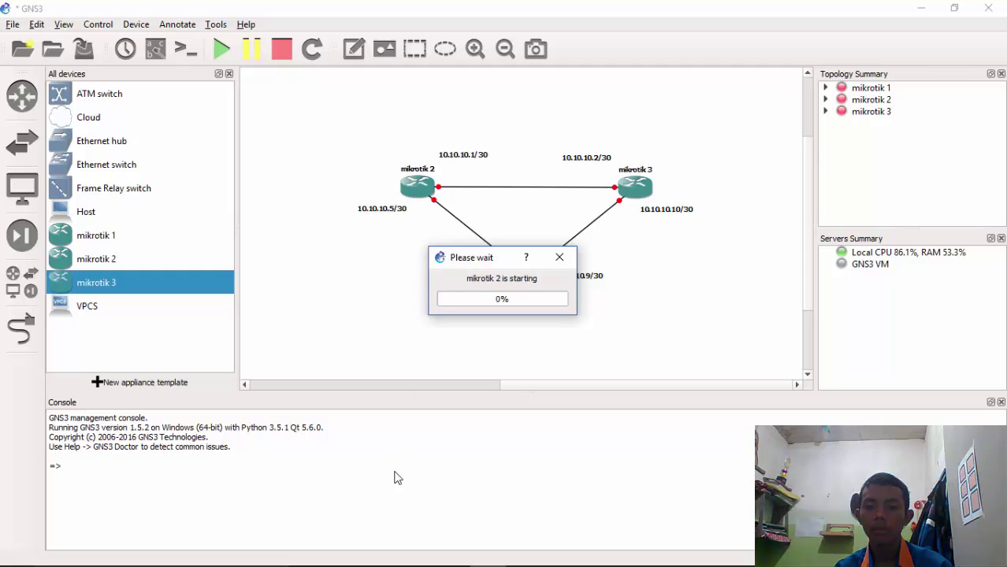
{"action": "mouse_move", "coordinate": [480, 560]}
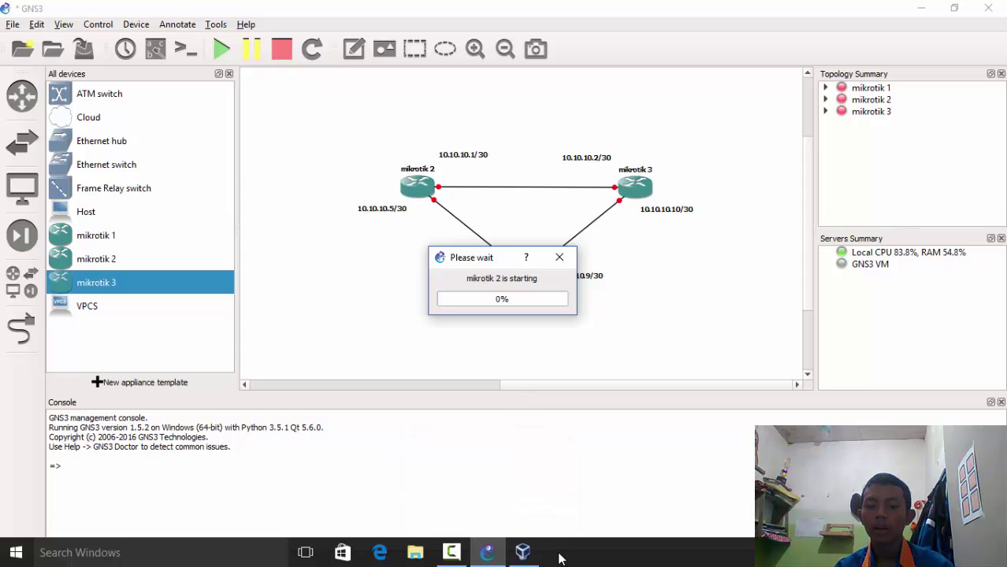
Dismiss the keyboard-capture notices and move the mikrotik 3, 2 and 1 consoles to the right
{"action": "left_click", "coordinate": [523, 553]}
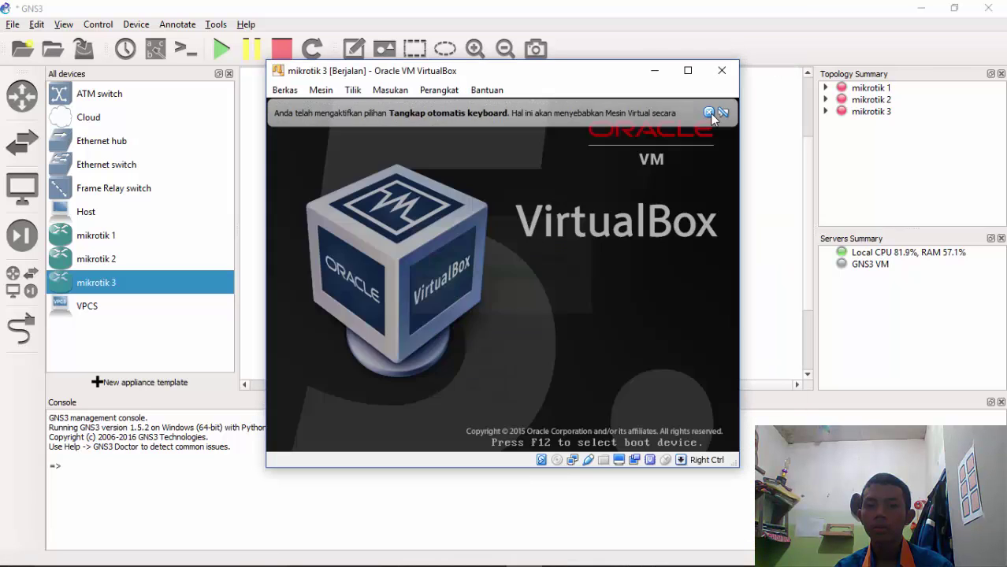
{"action": "left_click", "coordinate": [709, 112]}
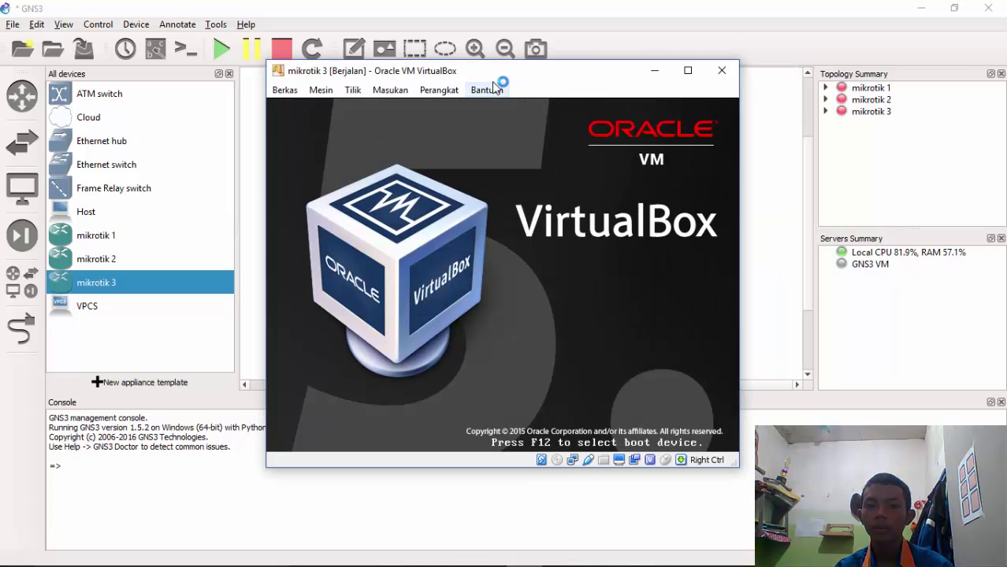
{"action": "left_click_drag", "start_coordinate": [495, 84], "coordinate": [871, 66]}
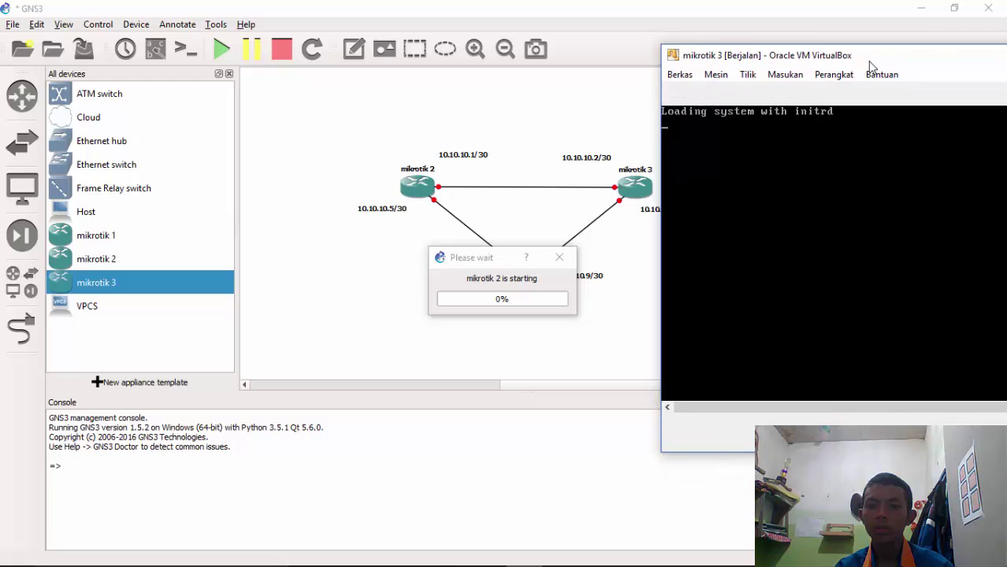
{"action": "mouse_move", "coordinate": [536, 564]}
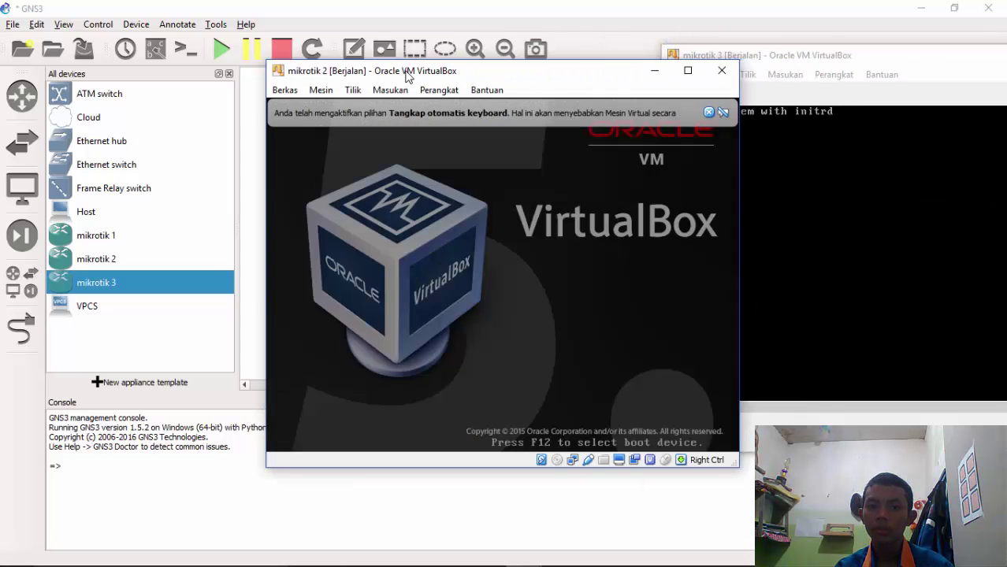
{"action": "left_click_drag", "start_coordinate": [408, 77], "coordinate": [805, 60]}
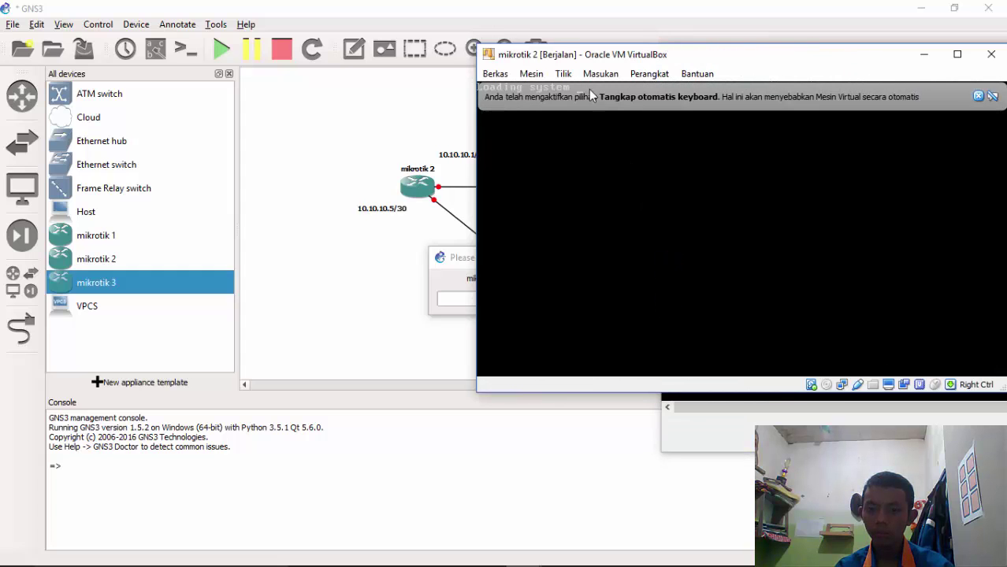
{"action": "left_click_drag", "start_coordinate": [572, 54], "coordinate": [757, 63]}
{"action": "mouse_move", "coordinate": [585, 546]}
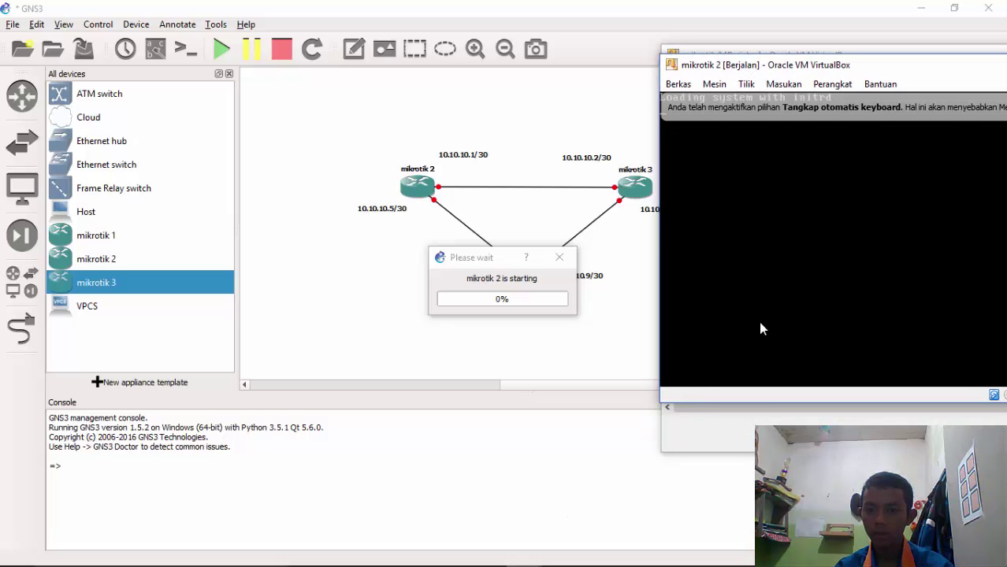
{"action": "left_click_drag", "start_coordinate": [885, 85], "coordinate": [497, 119]}
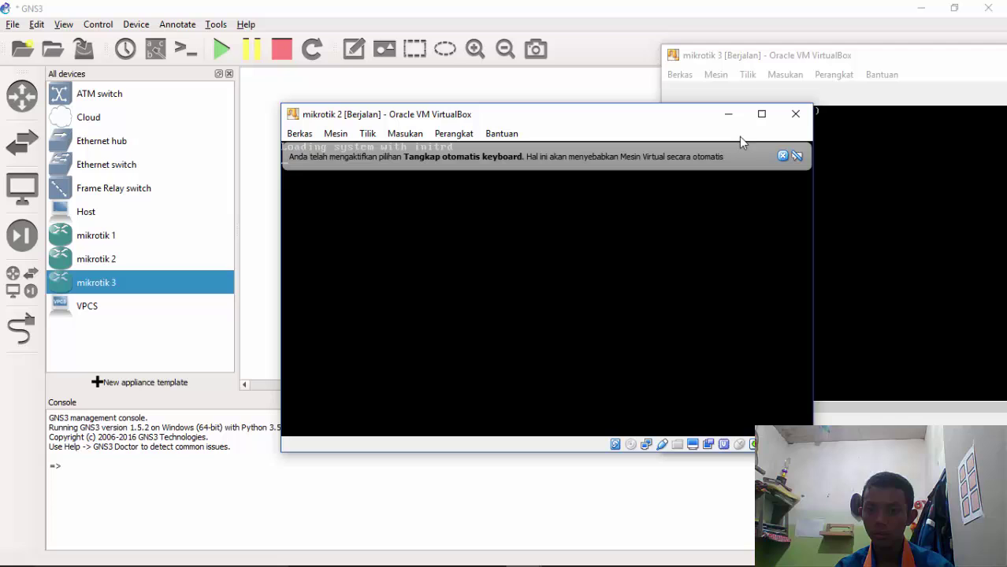
{"action": "left_click", "coordinate": [784, 157]}
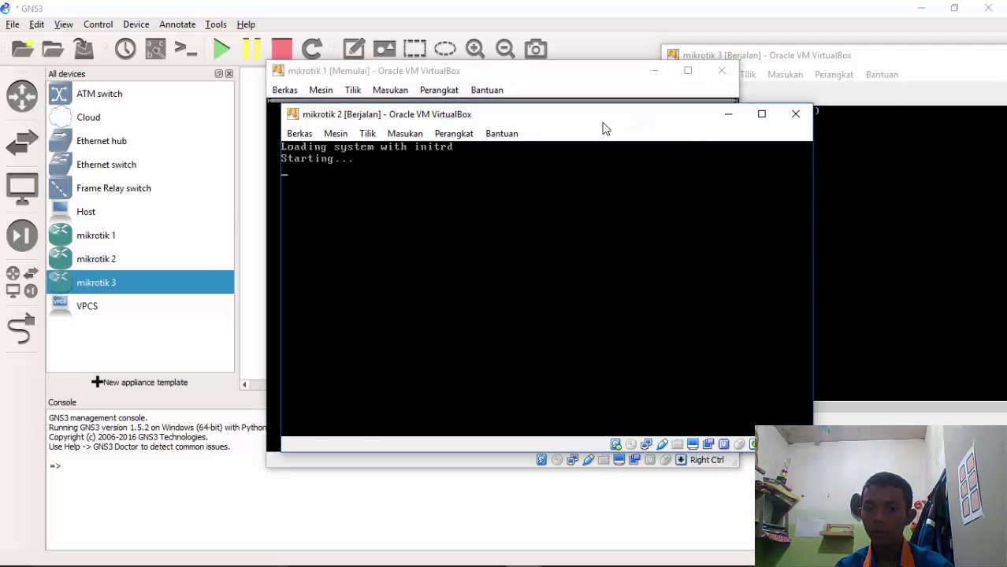
{"action": "left_click_drag", "start_coordinate": [633, 123], "coordinate": [1005, 66]}
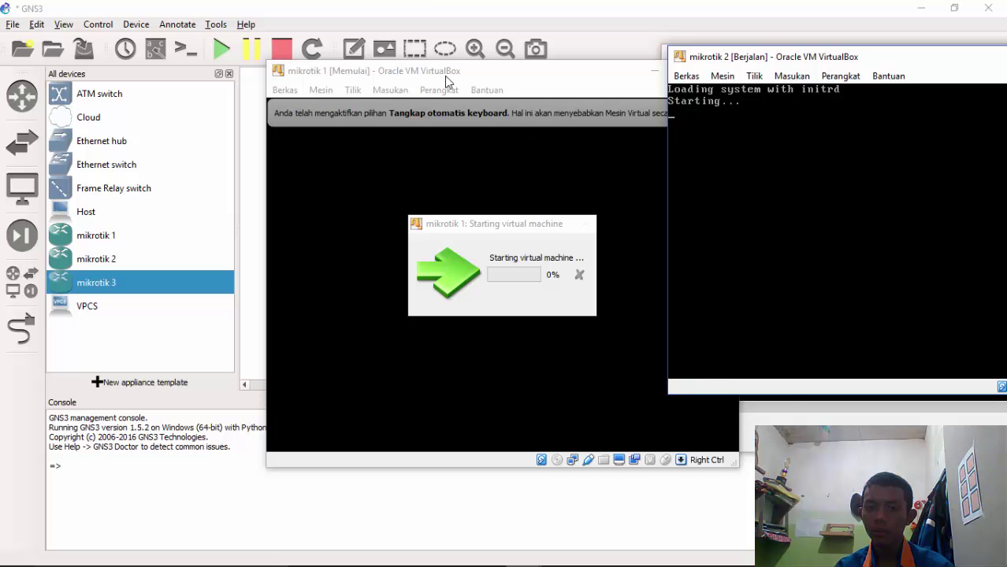
{"action": "left_click_drag", "start_coordinate": [443, 74], "coordinate": [824, 62]}
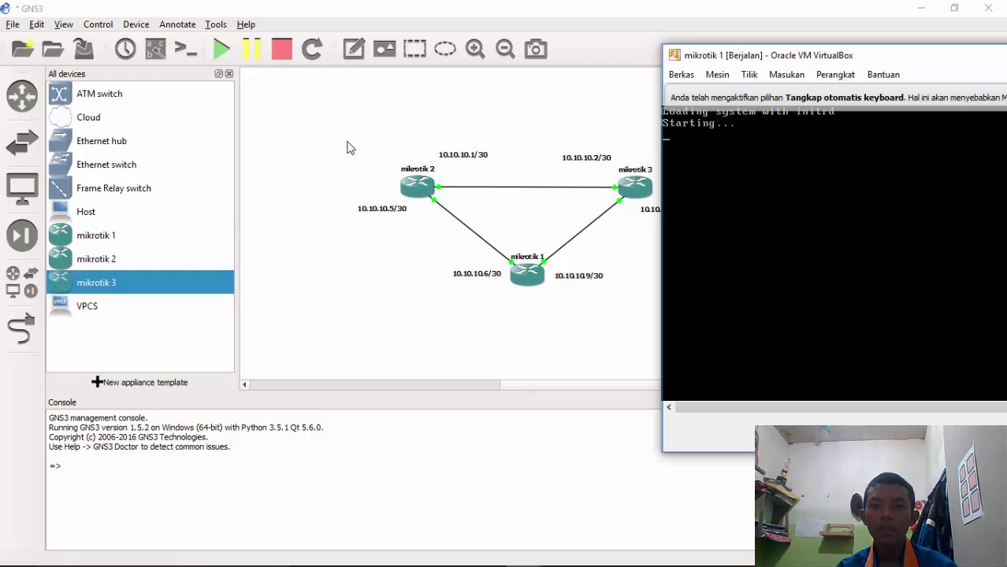
Add a 192.168.1.1/30 note beside mikrotik 2
{"action": "left_click", "coordinate": [353, 58]}
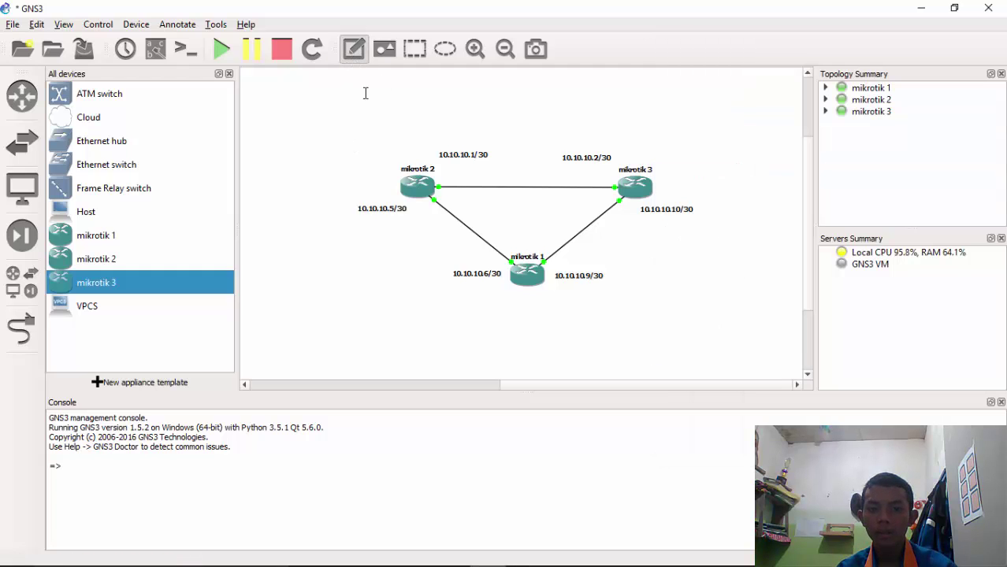
{"action": "left_click", "coordinate": [364, 153]}
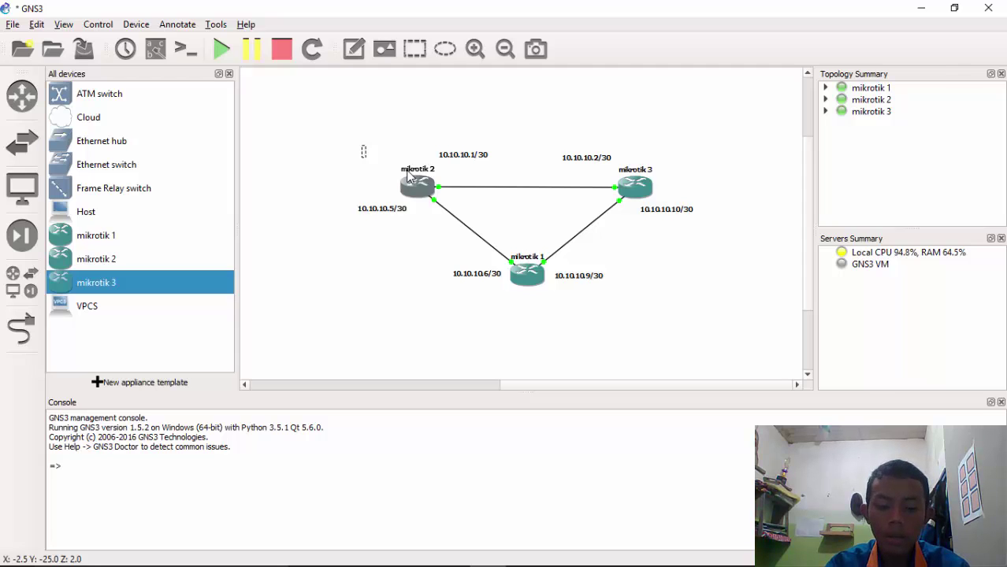
{"action": "type", "text": "192.168.1.1/30"}
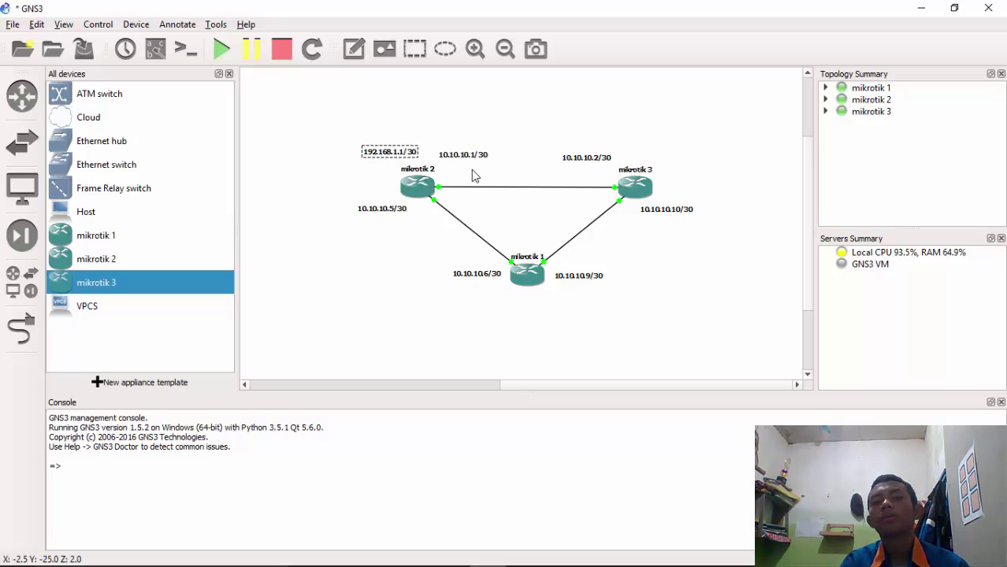
{"action": "left_click_drag", "start_coordinate": [396, 151], "coordinate": [365, 175]}
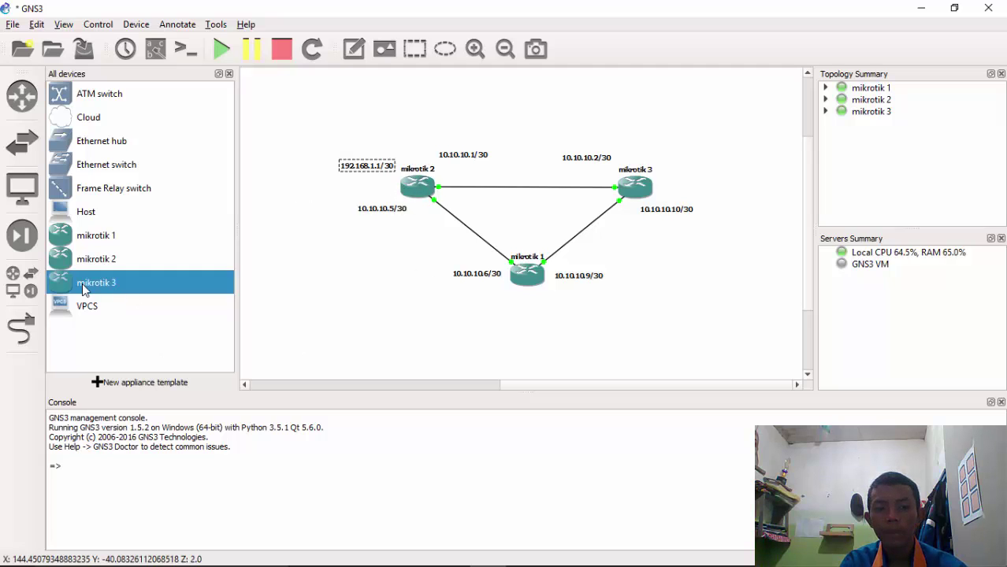
Duplicate the note beside mikrotik 3 and change it to 192.168.1.5/30
{"action": "right_click", "coordinate": [369, 165]}
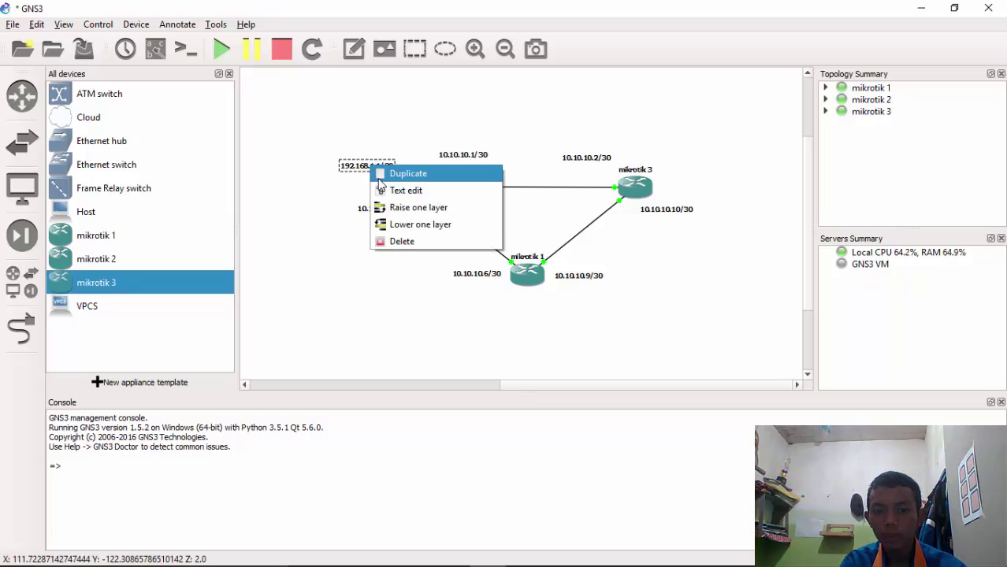
{"action": "left_click", "coordinate": [379, 171]}
{"action": "left_click_drag", "start_coordinate": [369, 181], "coordinate": [680, 174]}
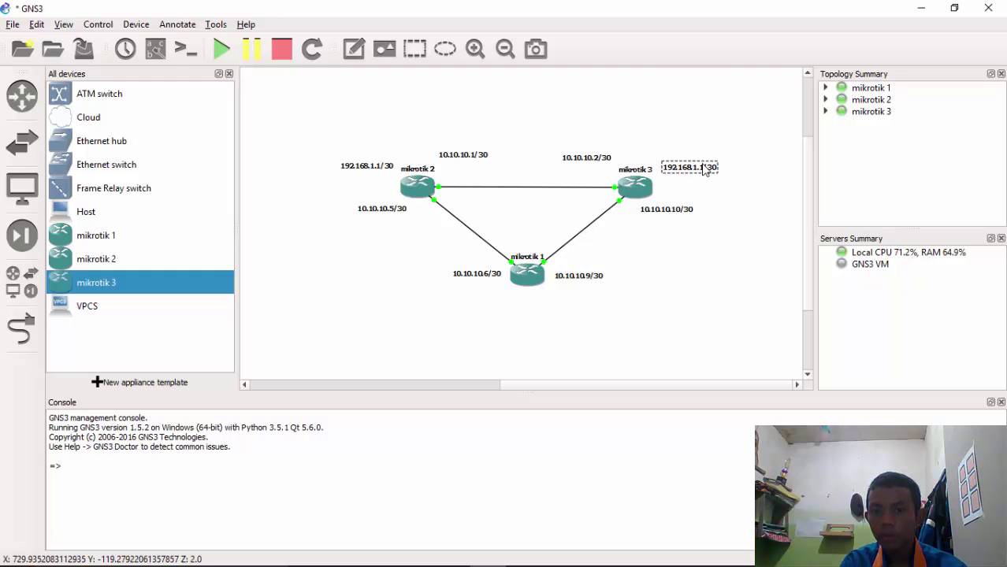
{"action": "double_click", "coordinate": [706, 171]}
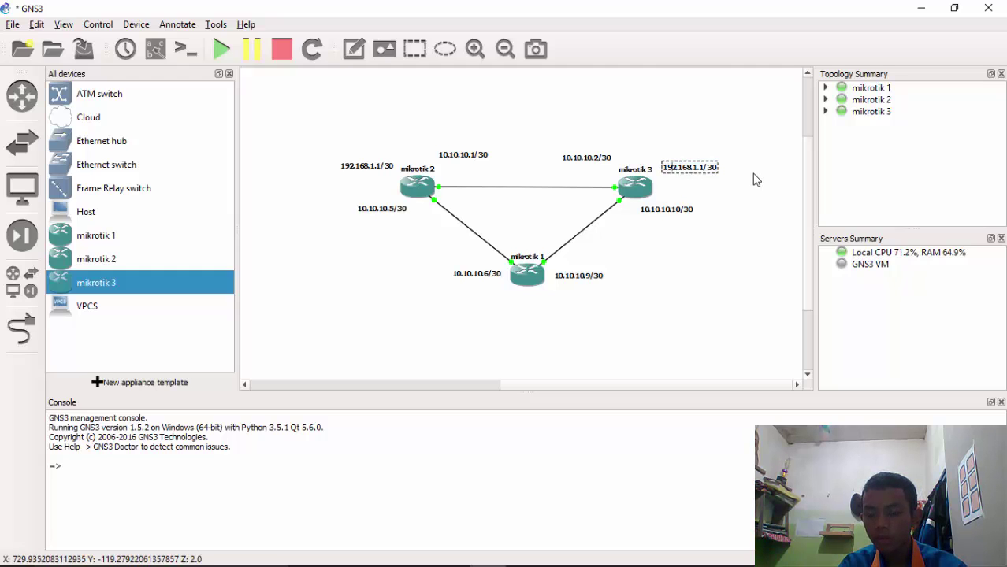
{"action": "key", "text": "BackSpace"}
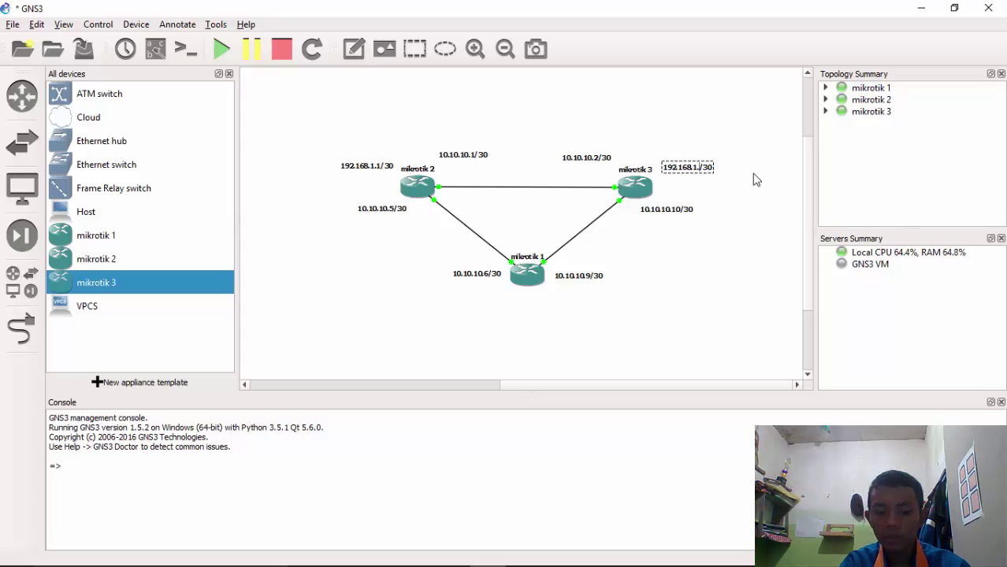
{"action": "type", "text": "5"}
{"action": "left_click", "coordinate": [648, 296]}
Duplicate again below mikrotik 1 and change it to 192.168.1.9/30
{"action": "right_click", "coordinate": [692, 183]}
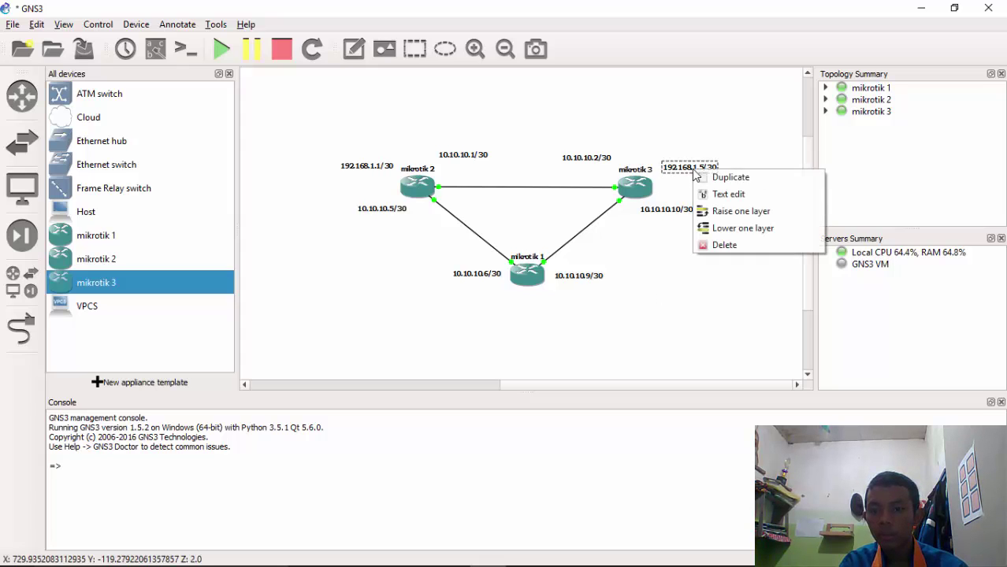
{"action": "left_click", "coordinate": [728, 178]}
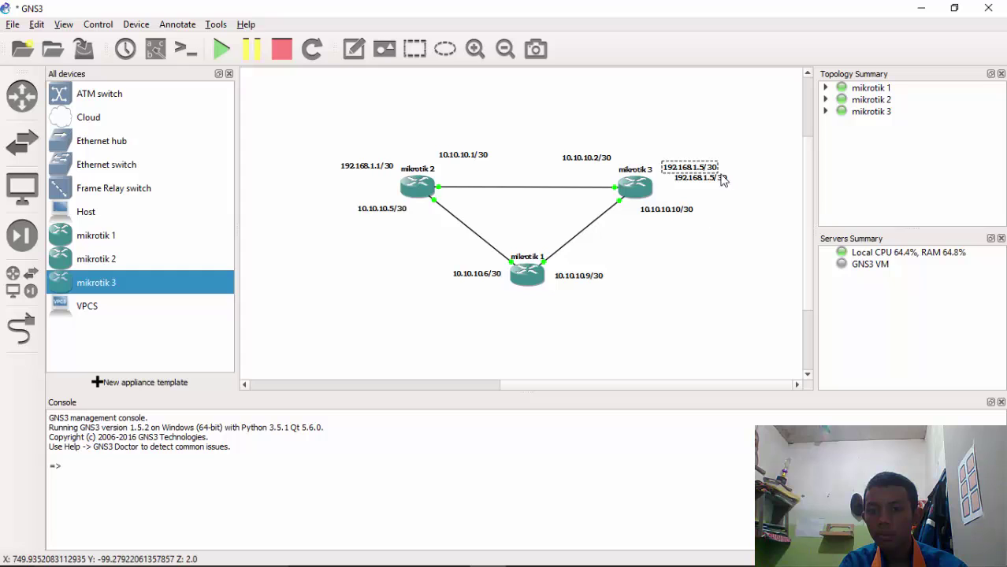
{"action": "left_click_drag", "start_coordinate": [722, 180], "coordinate": [556, 313]}
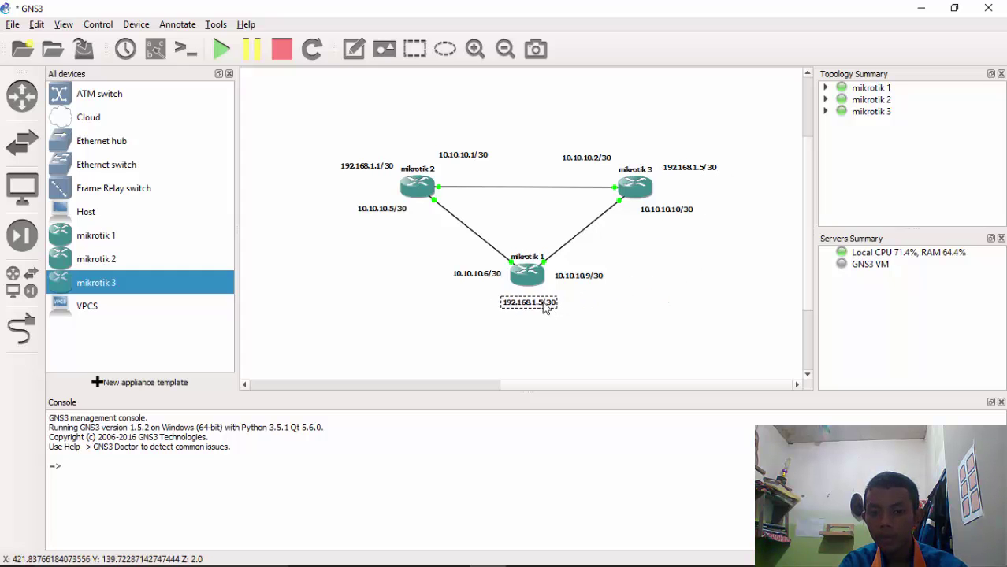
{"action": "double_click", "coordinate": [546, 306]}
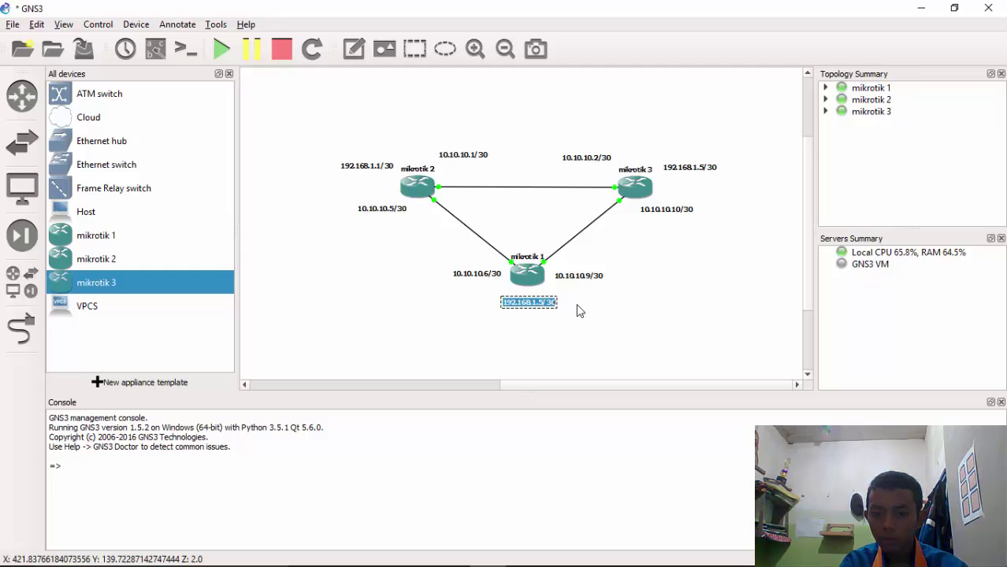
{"action": "key", "text": "End"}
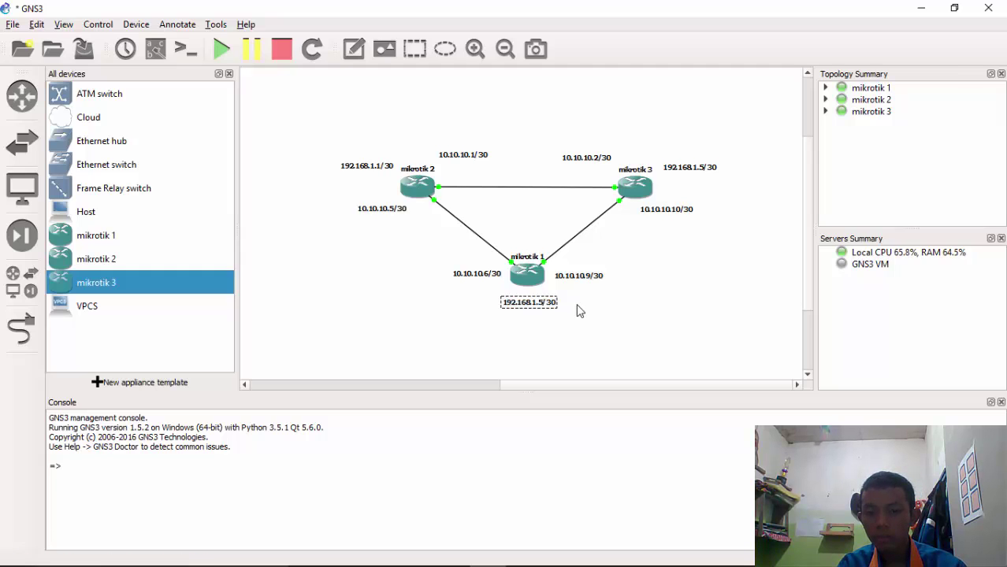
{"action": "key", "text": "BackSpace"}
{"action": "type", "text": "9"}
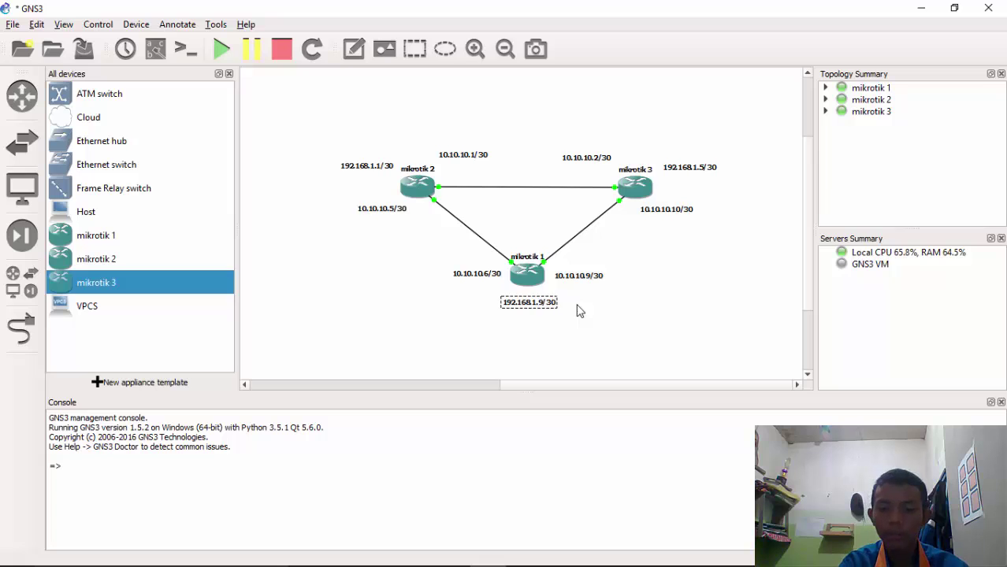
{"action": "left_click", "coordinate": [608, 349]}
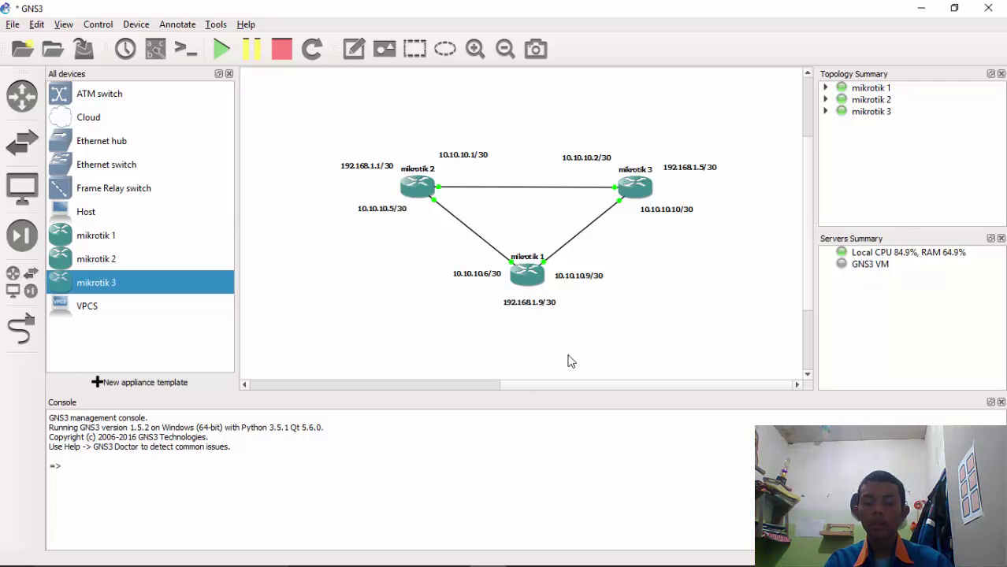
Bring up the mikrotik 1 console and log in as admin with an empty password
{"action": "mouse_move", "coordinate": [512, 564]}
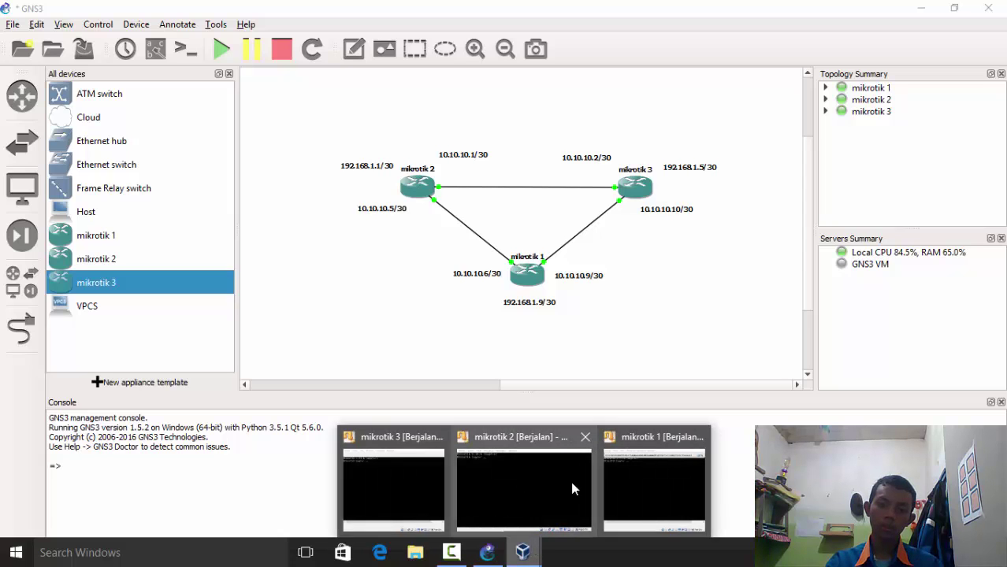
{"action": "left_click", "coordinate": [644, 465]}
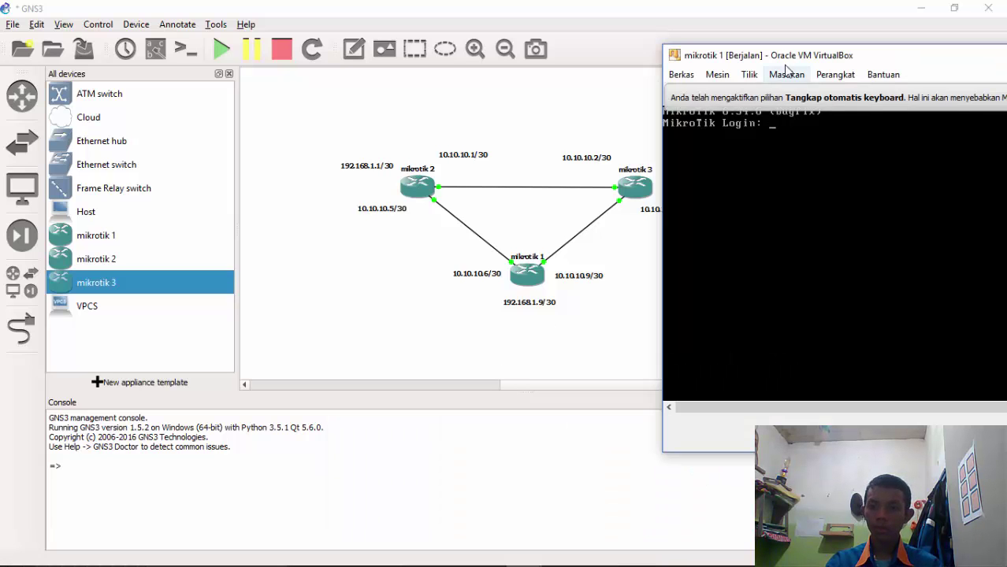
{"action": "left_click_drag", "start_coordinate": [791, 117], "coordinate": [716, 70]}
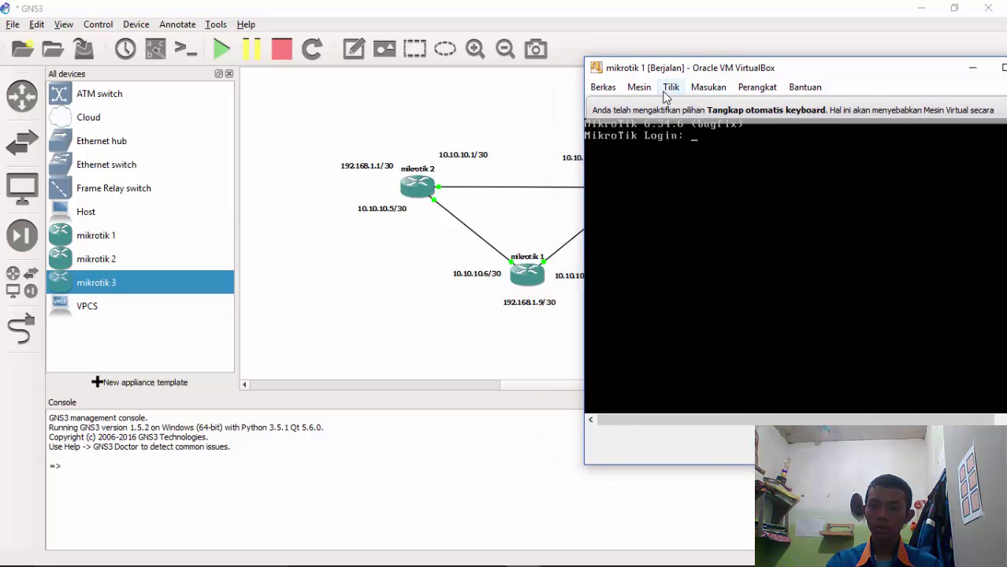
{"action": "left_click_drag", "start_coordinate": [782, 68], "coordinate": [527, 137]}
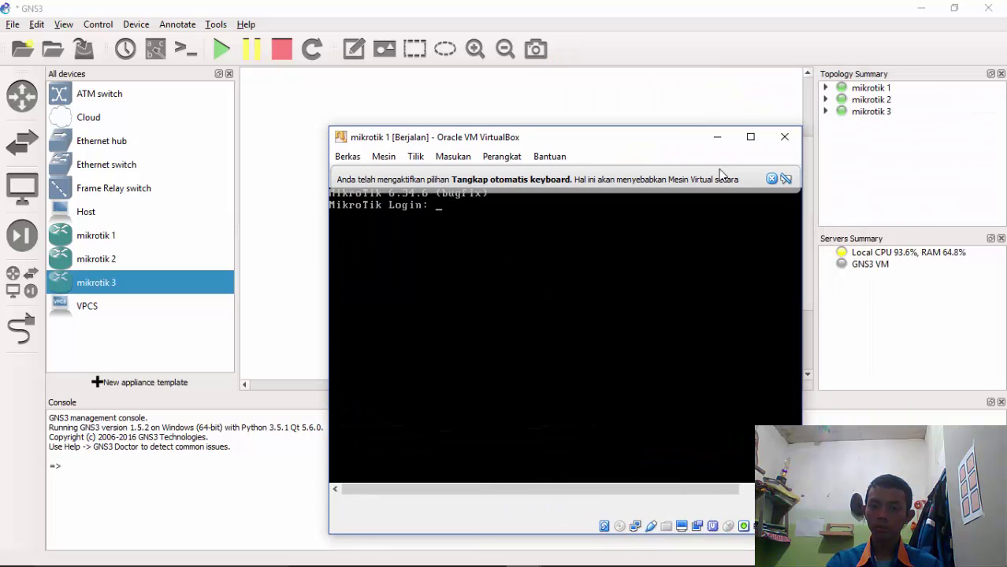
{"action": "left_click", "coordinate": [771, 179]}
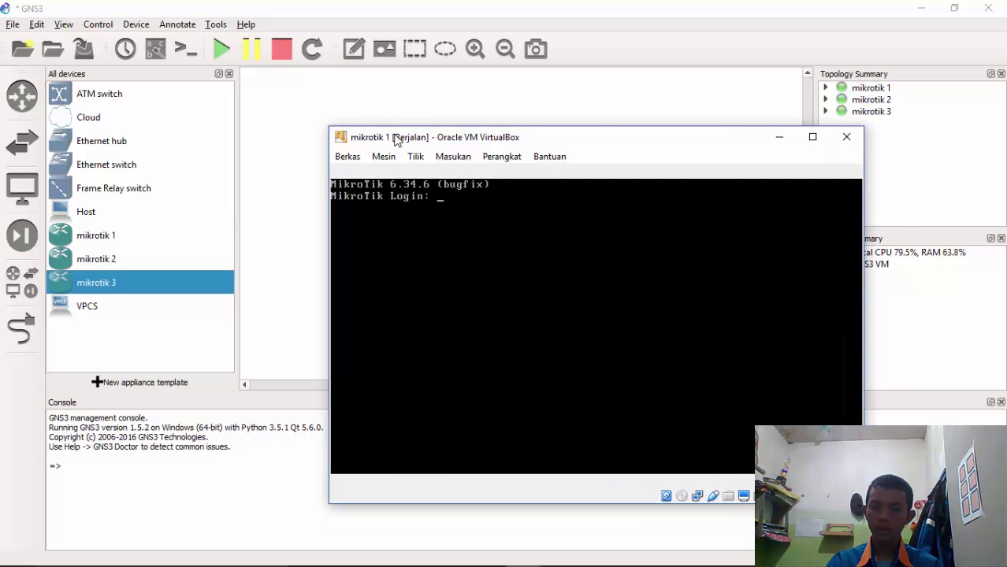
{"action": "left_click_drag", "start_coordinate": [407, 139], "coordinate": [720, 76]}
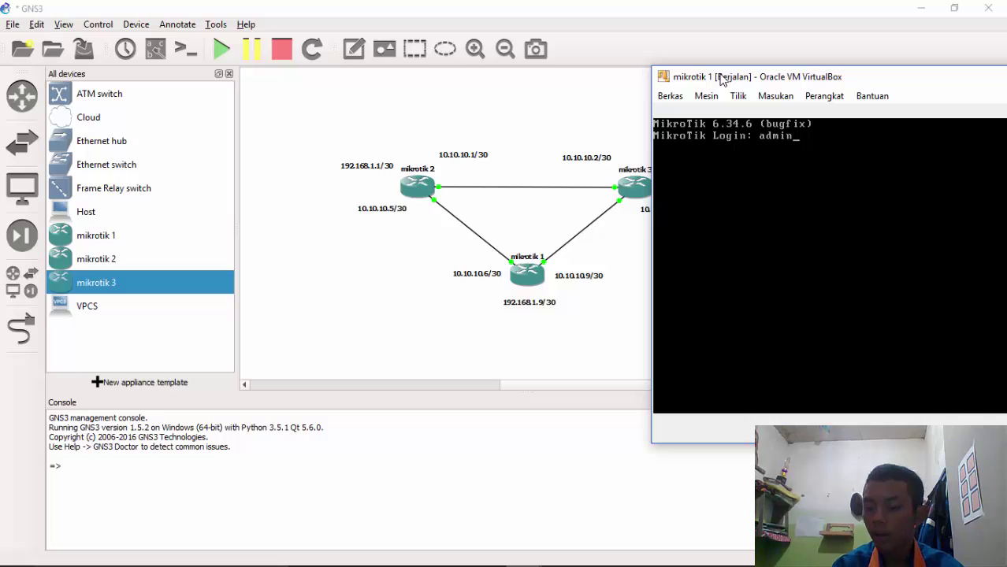
{"action": "key", "text": "Return"}
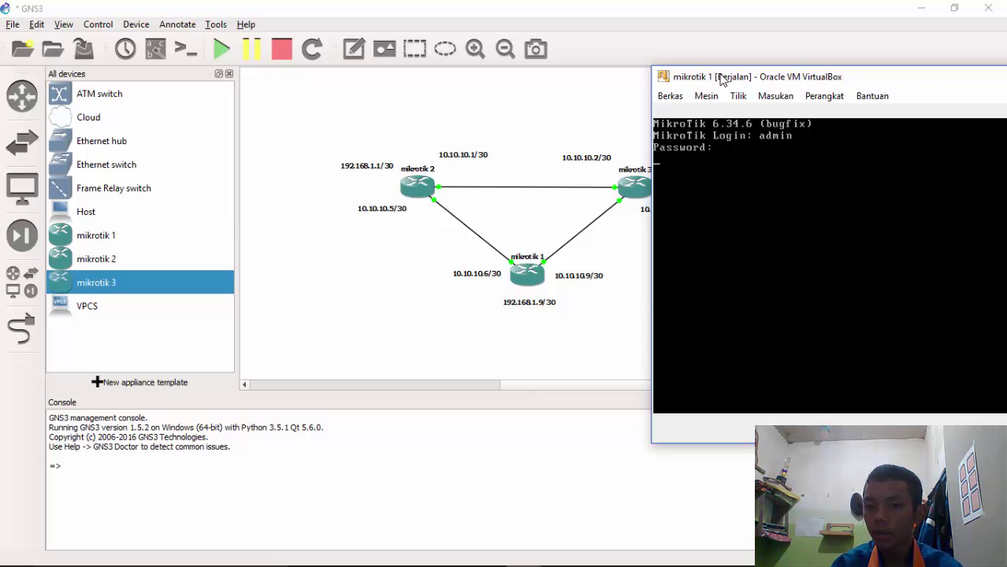
{"action": "key", "text": "Return"}
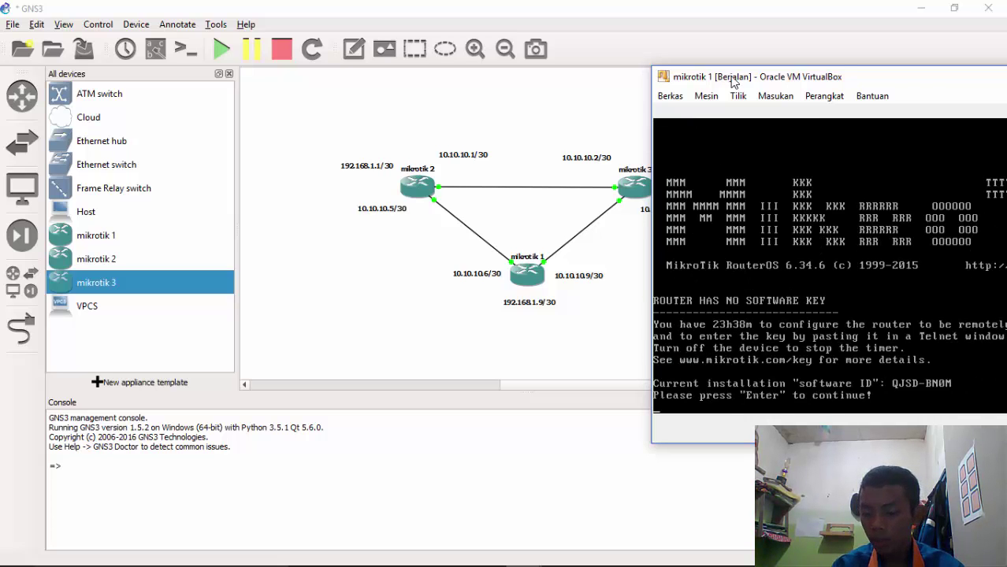
Run ip address add address=10.10.10.6/30 interface=ether1 on mikrotik 1
{"action": "key", "text": "Return"}
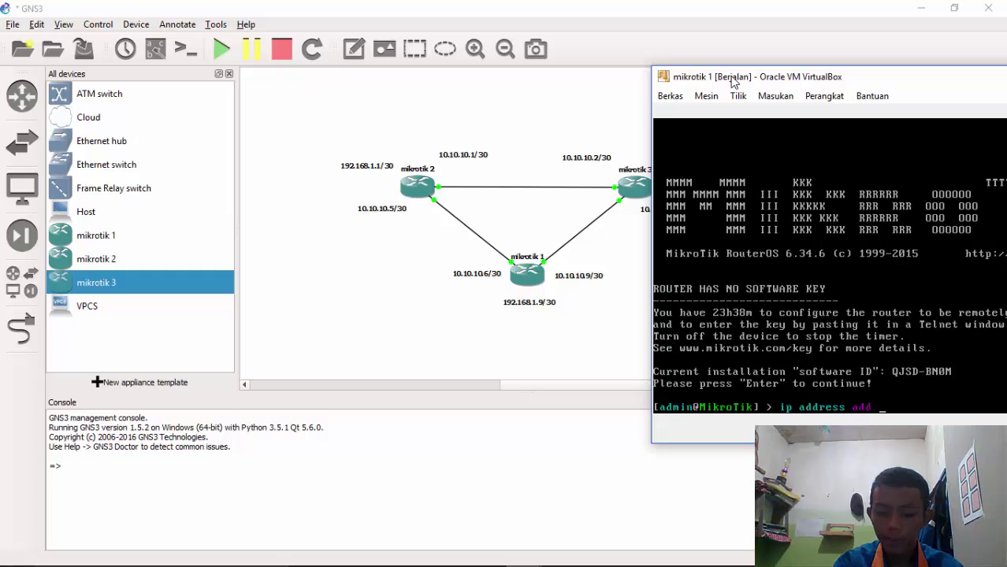
{"action": "type", "text": "addres"}
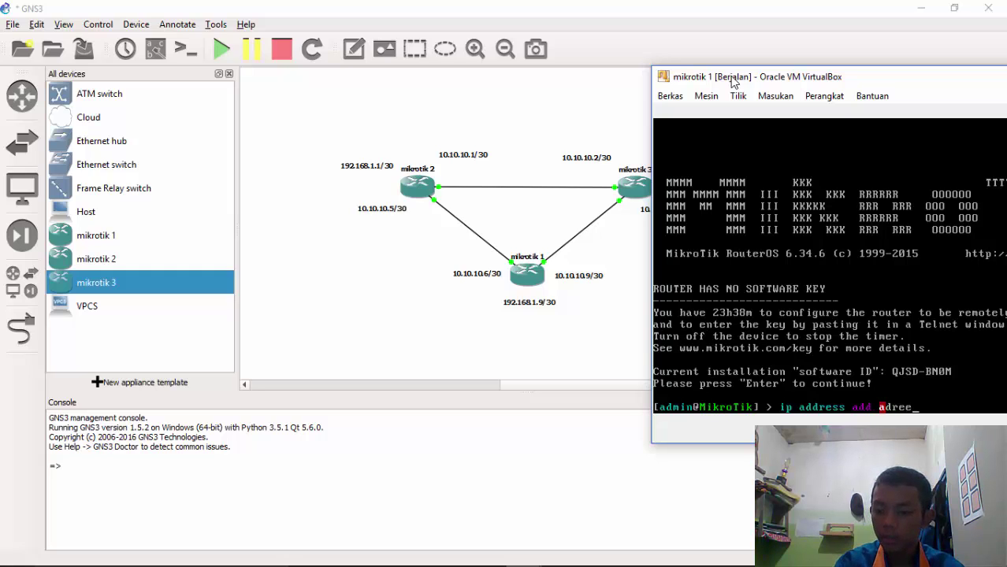
{"action": "key", "text": "BackSpace"}
{"action": "key", "text": "BackSpace"}
{"action": "key", "text": "BackSpace"}
{"action": "type", "text": "dres"}
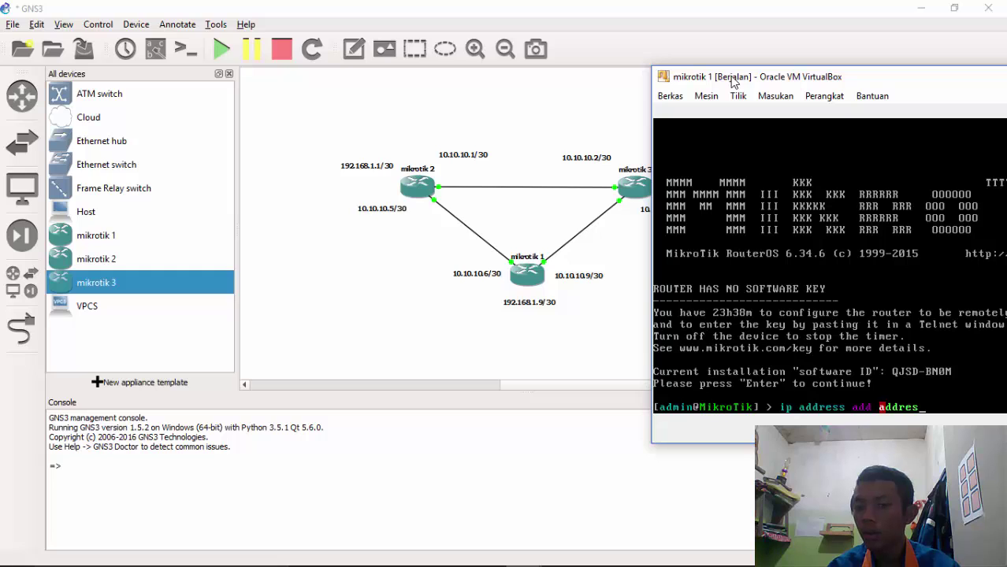
{"action": "type", "text": "s="}
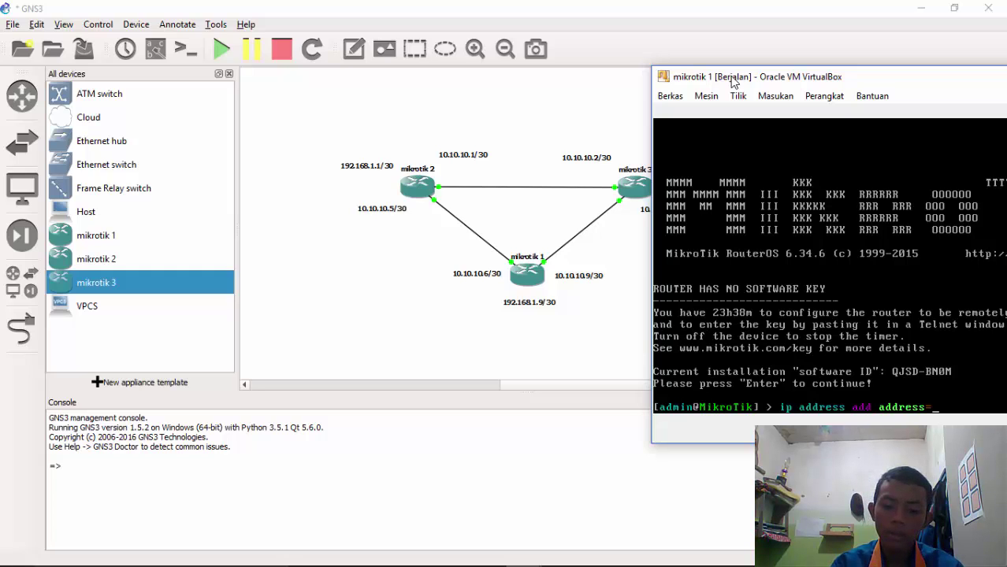
{"action": "type", "text": "10.10.1"}
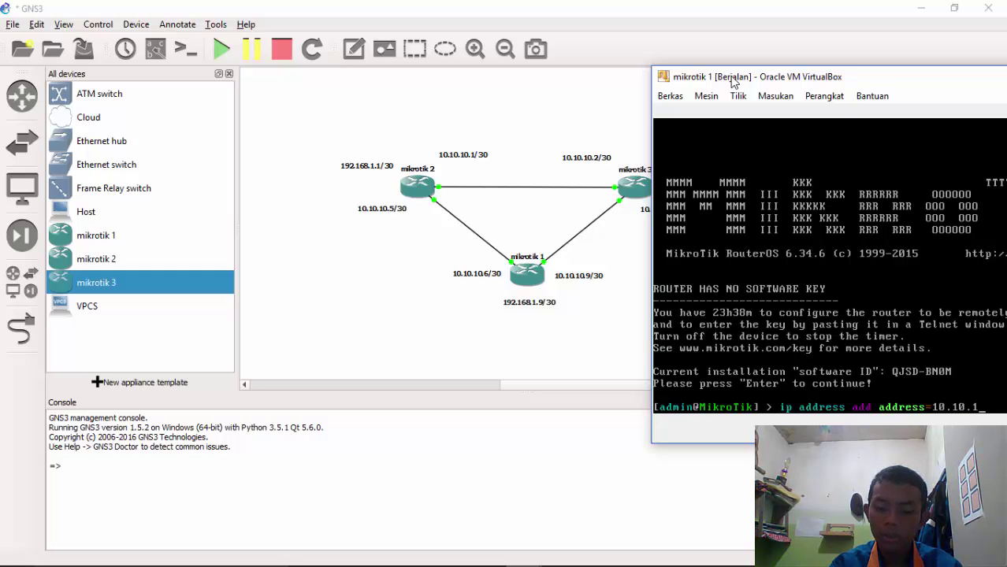
{"action": "type", "text": "0.6"}
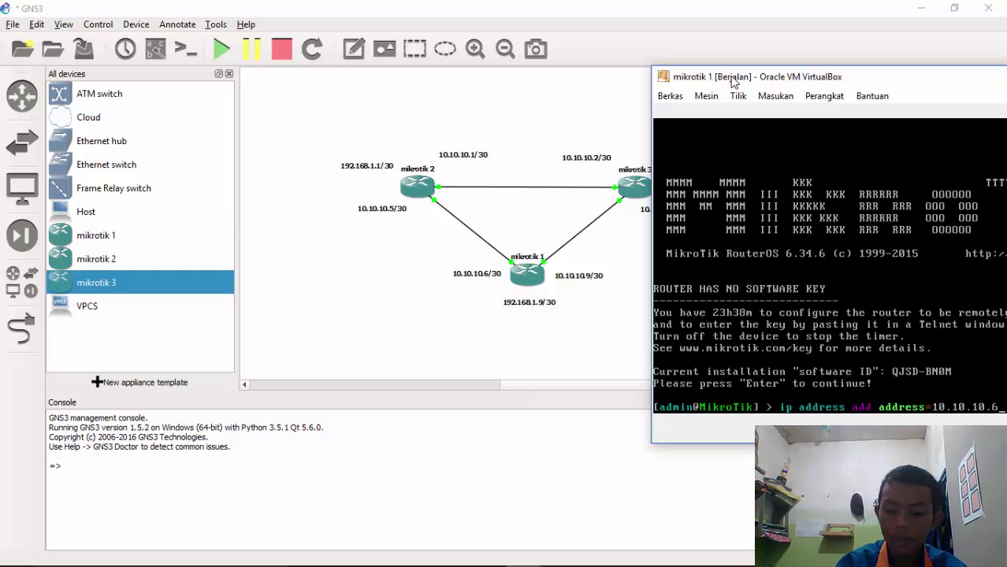
{"action": "type", "text": "/"}
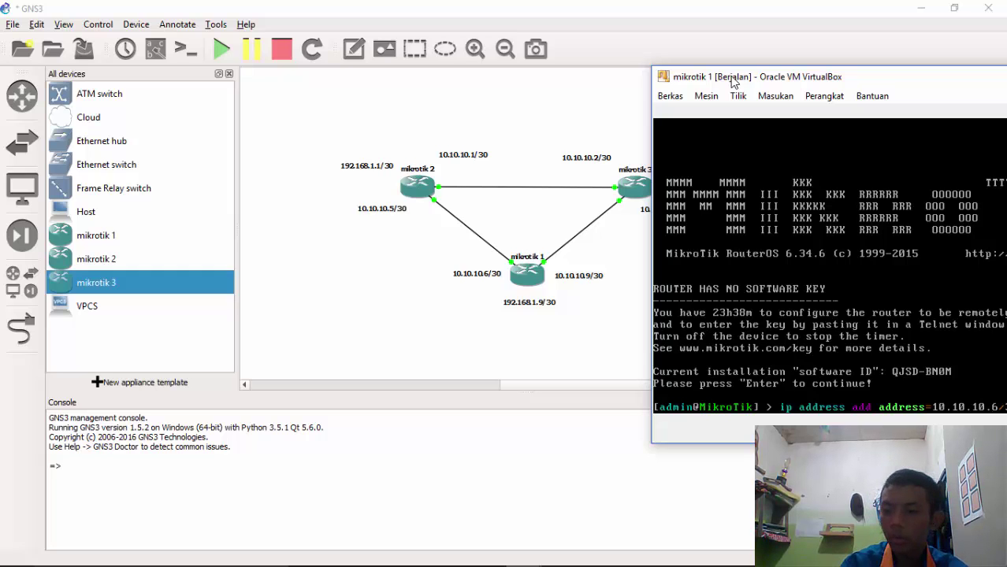
{"action": "type", "text": "30"}
{"action": "left_click_drag", "start_coordinate": [748, 79], "coordinate": [622, 78]}
{"action": "type", "text": "i"}
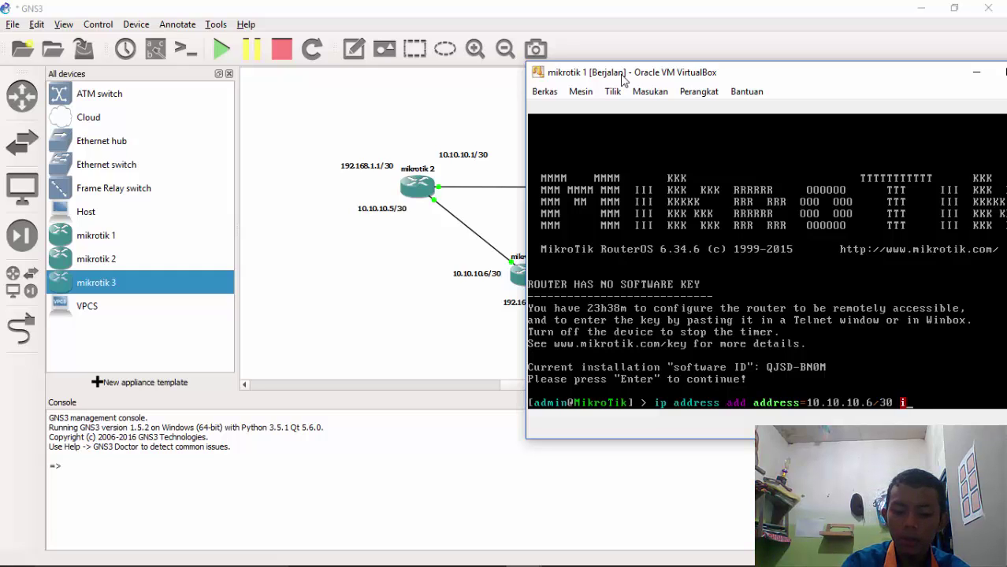
{"action": "type", "text": "nterface="}
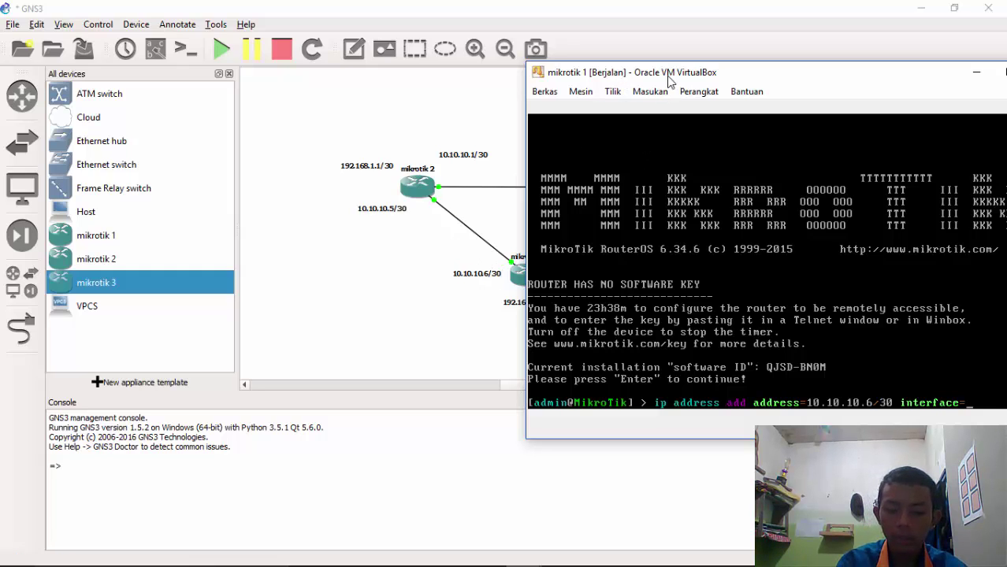
{"action": "type", "text": "eth"}
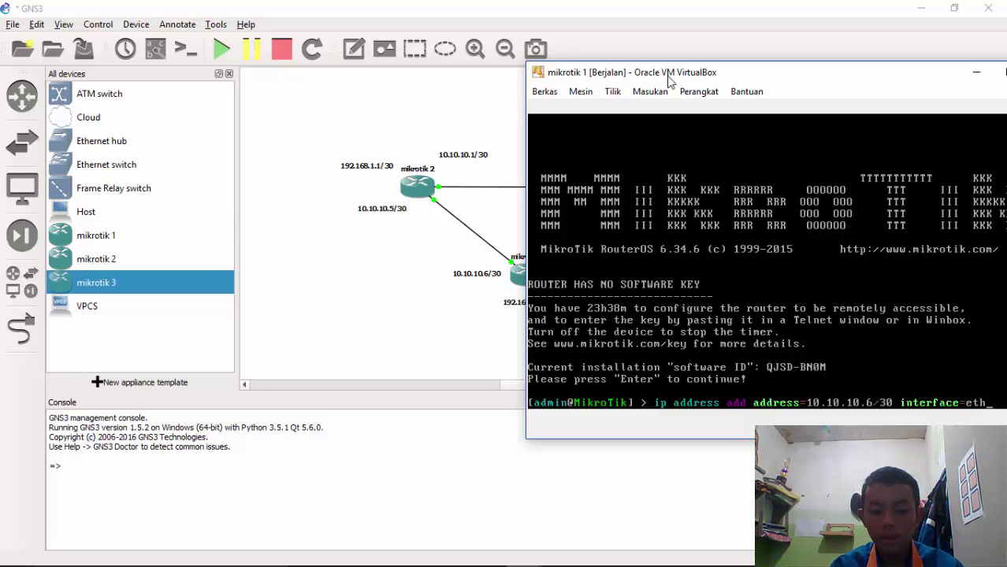
{"action": "type", "text": "er1"}
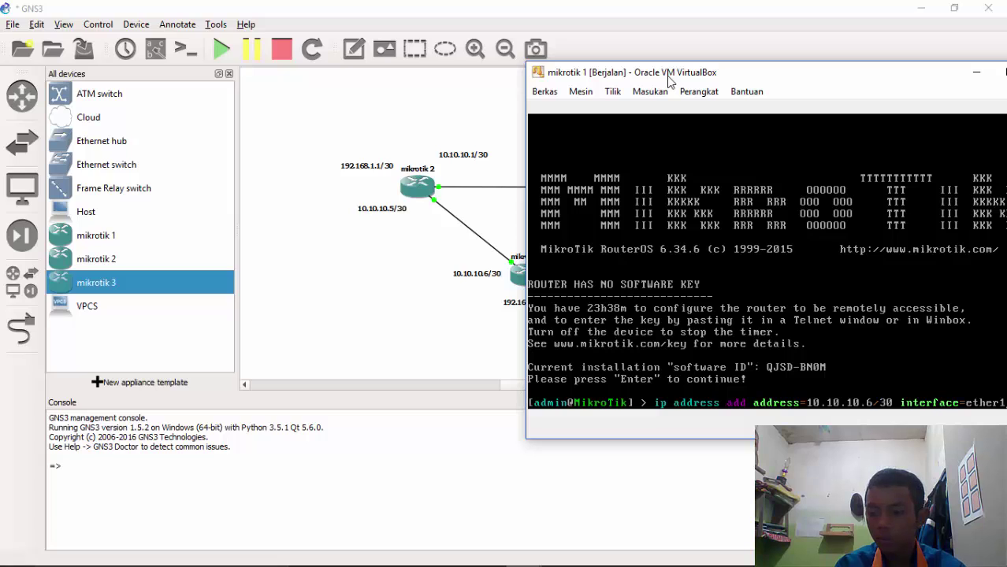
{"action": "key", "text": "Return"}
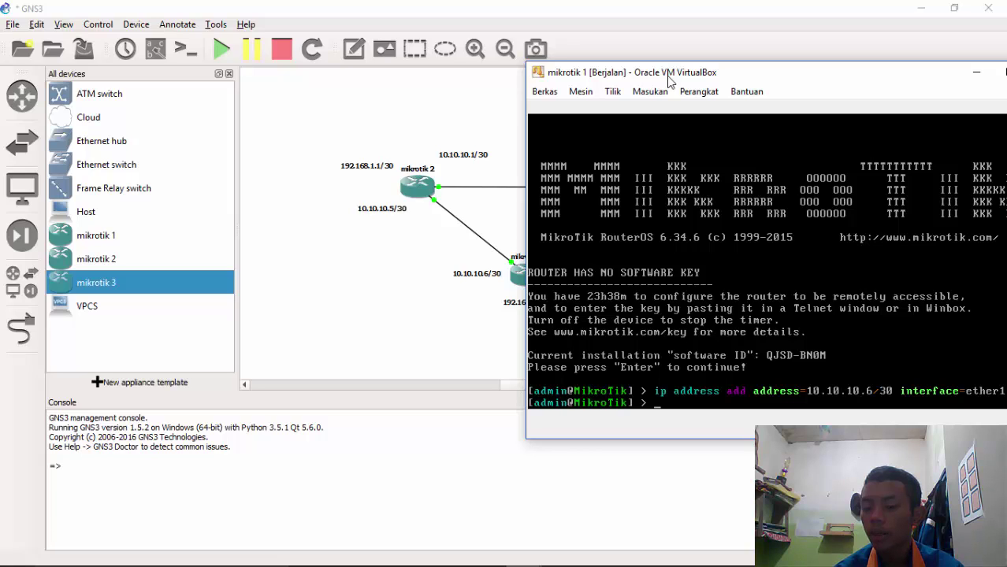
{"action": "key", "text": "Up"}
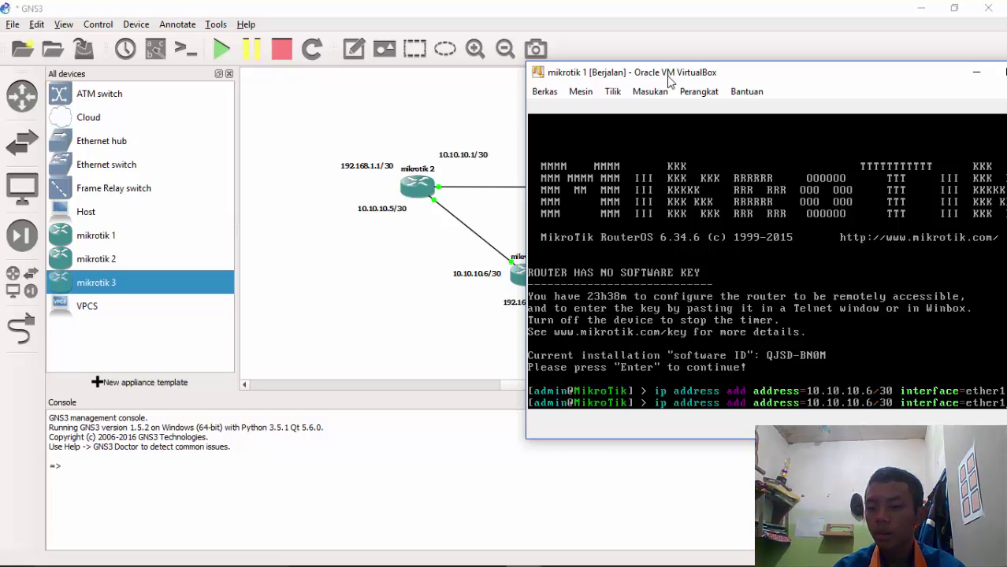
Edit the recalled command to add 10.10.10.9/30 on ether2
{"action": "key", "text": "BackSpace"}
{"action": "type", "text": "2"}
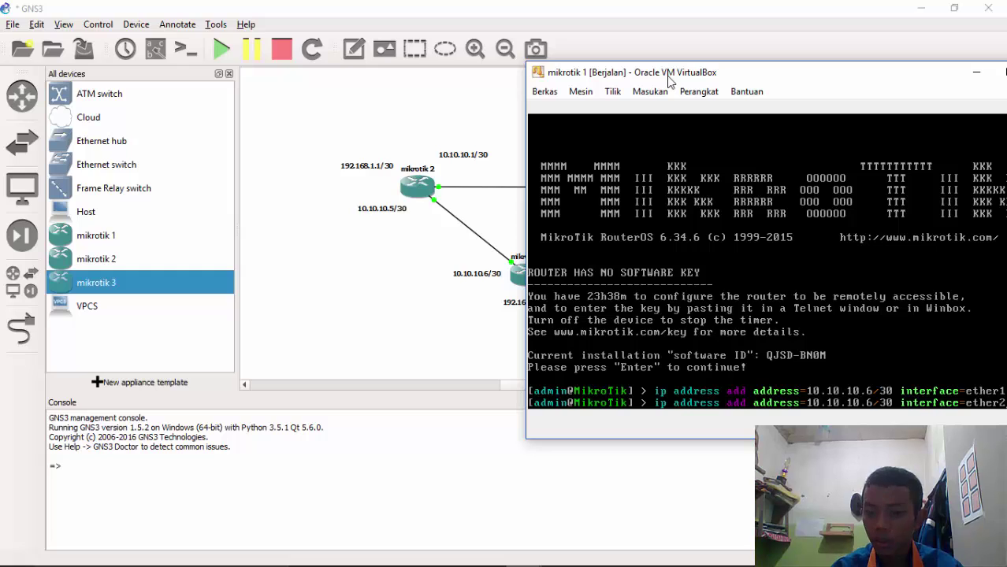
{"action": "key", "text": "Left"}
{"action": "key", "text": "Left"}
{"action": "key", "text": "Left"}
{"action": "key", "text": "Left"}
{"action": "key", "text": "Left"}
{"action": "key", "text": "Left"}
{"action": "key", "text": "Left"}
{"action": "key", "text": "Left"}
{"action": "key", "text": "Left"}
{"action": "key", "text": "Left"}
{"action": "key", "text": "Left"}
{"action": "key", "text": "Left"}
{"action": "key", "text": "Left"}
{"action": "key", "text": "Left"}
{"action": "key", "text": "Left"}
{"action": "key", "text": "Left"}
{"action": "key", "text": "Left"}
{"action": "key", "text": "Left"}
{"action": "key", "text": "Left"}
{"action": "key", "text": "Left"}
{"action": "key", "text": "Left"}
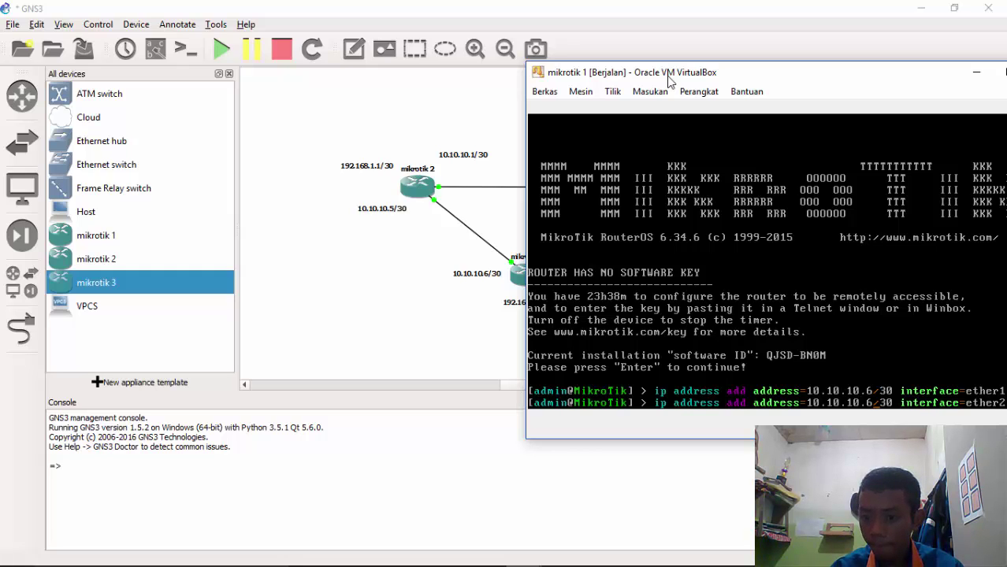
{"action": "key", "text": "BackSpace"}
{"action": "key", "text": "BackSpace"}
{"action": "key", "text": "BackSpace"}
{"action": "key", "text": "BackSpace"}
{"action": "key", "text": "BackSpace"}
{"action": "key", "text": "BackSpace"}
{"action": "key", "text": "BackSpace"}
{"action": "key", "text": "BackSpace"}
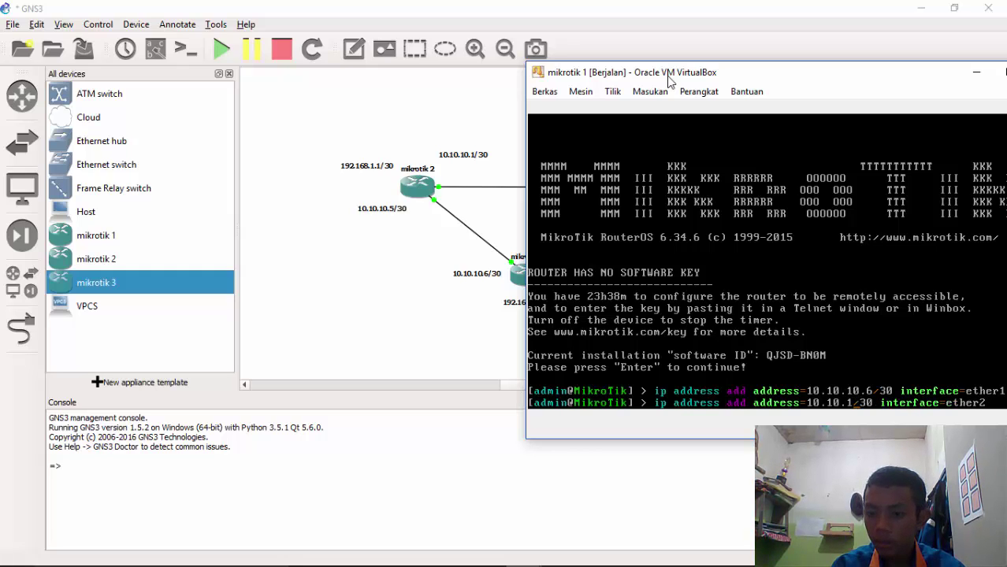
{"action": "key", "text": "BackSpace"}
{"action": "key", "text": "BackSpace"}
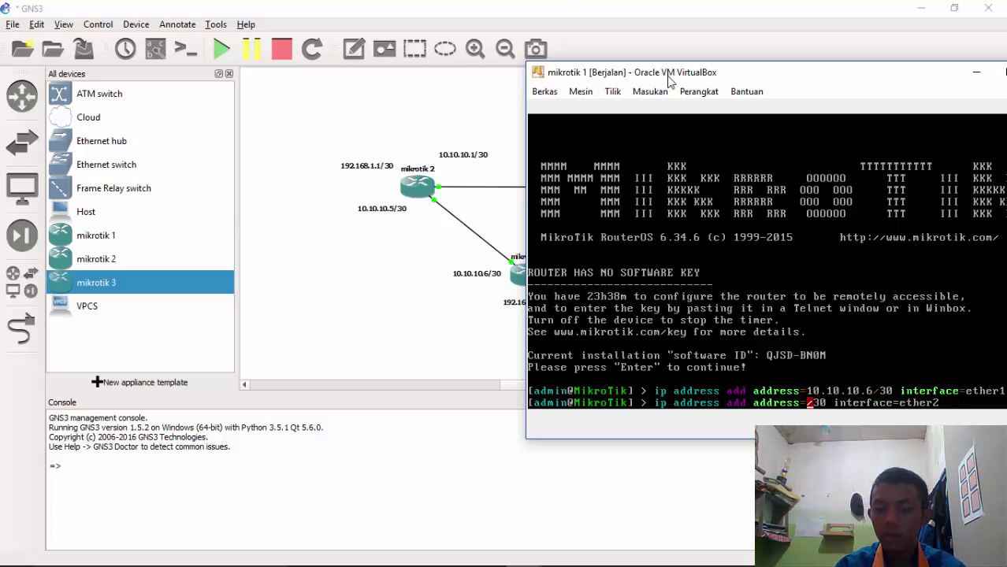
{"action": "left_click_drag", "start_coordinate": [615, 81], "coordinate": [572, 64]}
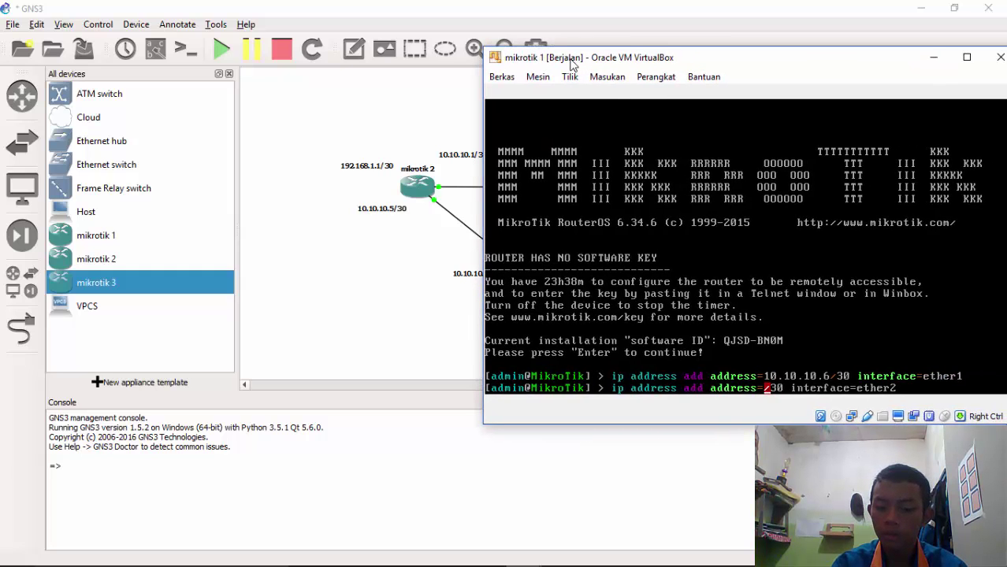
{"action": "type", "text": "10.10."}
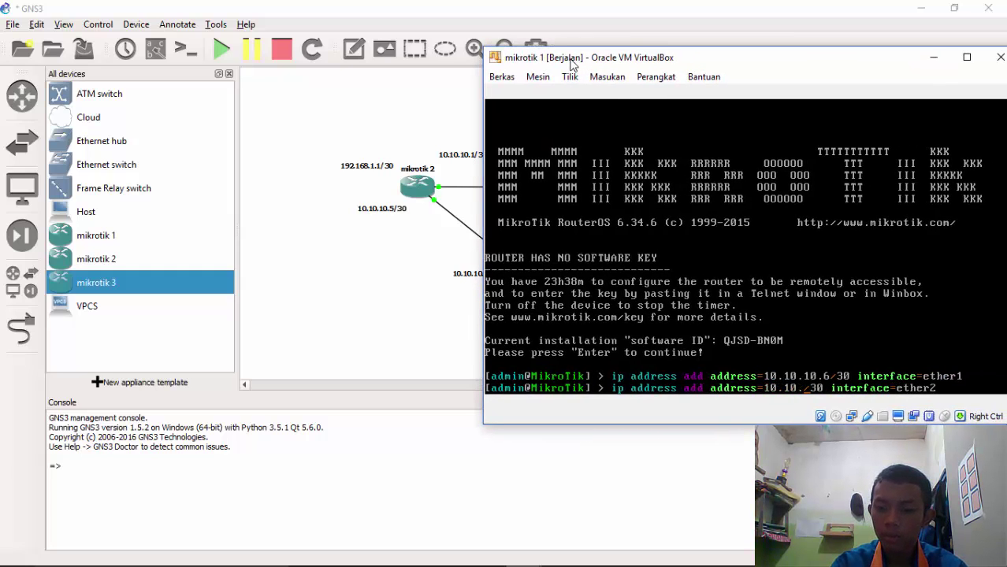
{"action": "type", "text": "10."}
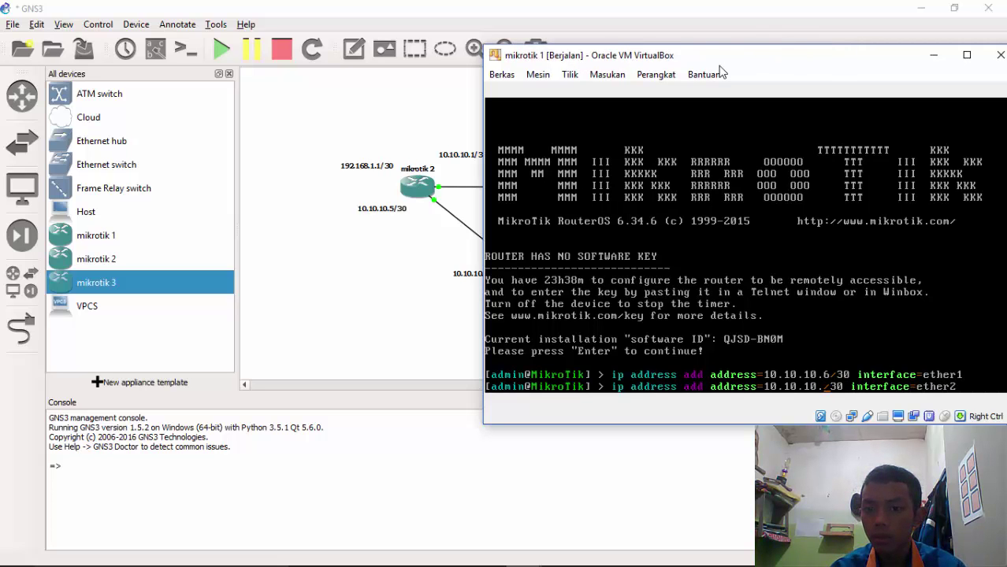
{"action": "left_click_drag", "start_coordinate": [720, 64], "coordinate": [704, 81]}
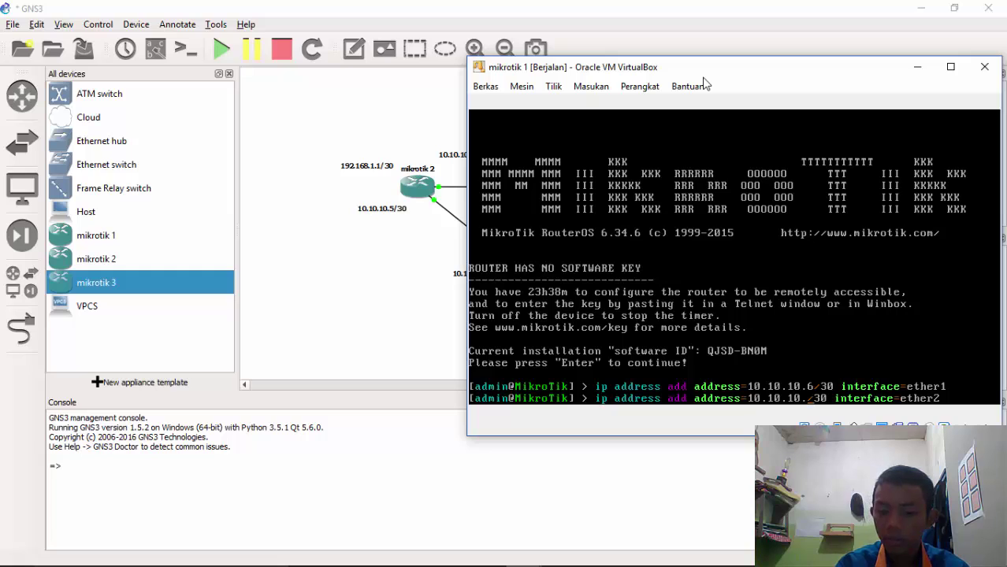
{"action": "type", "text": "9"}
{"action": "key", "text": "Return"}
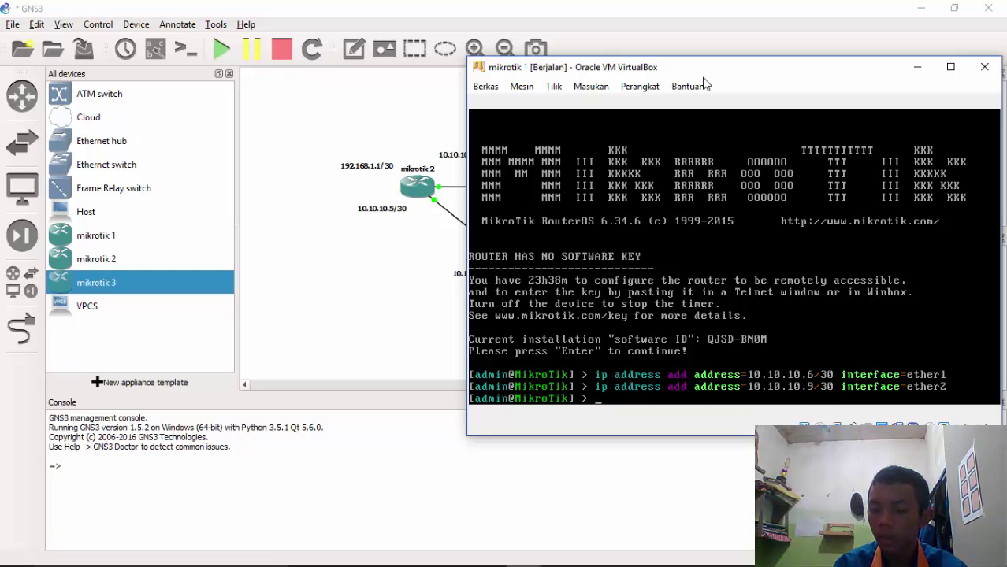
Recall and edit the command again to add 192.168.1.9/30 on ether3
{"action": "key", "text": "Up"}
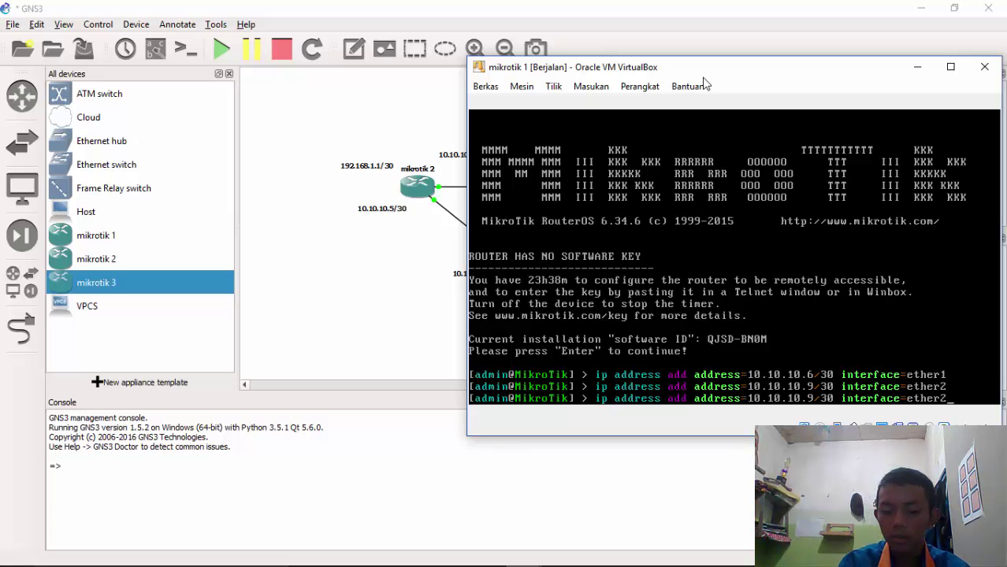
{"action": "key", "text": "BackSpace"}
{"action": "type", "text": "3"}
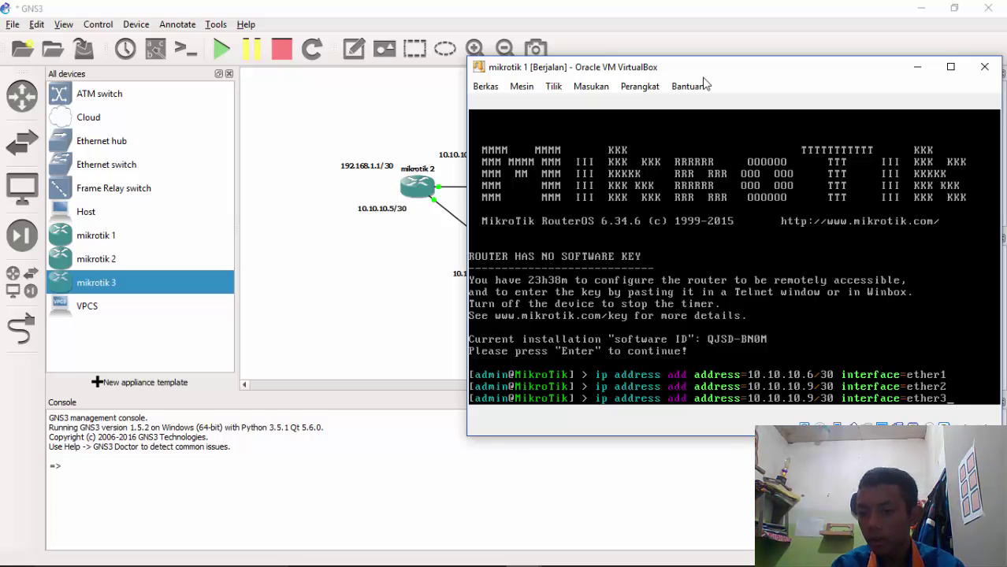
{"action": "key", "text": "Left"}
{"action": "key", "text": "Left"}
{"action": "key", "text": "Left"}
{"action": "key", "text": "Left"}
{"action": "key", "text": "Left"}
{"action": "key", "text": "Left"}
{"action": "key", "text": "Left"}
{"action": "key", "text": "Left"}
{"action": "key", "text": "Left"}
{"action": "key", "text": "Left"}
{"action": "key", "text": "Left"}
{"action": "key", "text": "Left"}
{"action": "key", "text": "Left"}
{"action": "key", "text": "Left"}
{"action": "key", "text": "Left"}
{"action": "key", "text": "Left"}
{"action": "key", "text": "Left"}
{"action": "key", "text": "Left"}
{"action": "key", "text": "Left"}
{"action": "key", "text": "Left"}
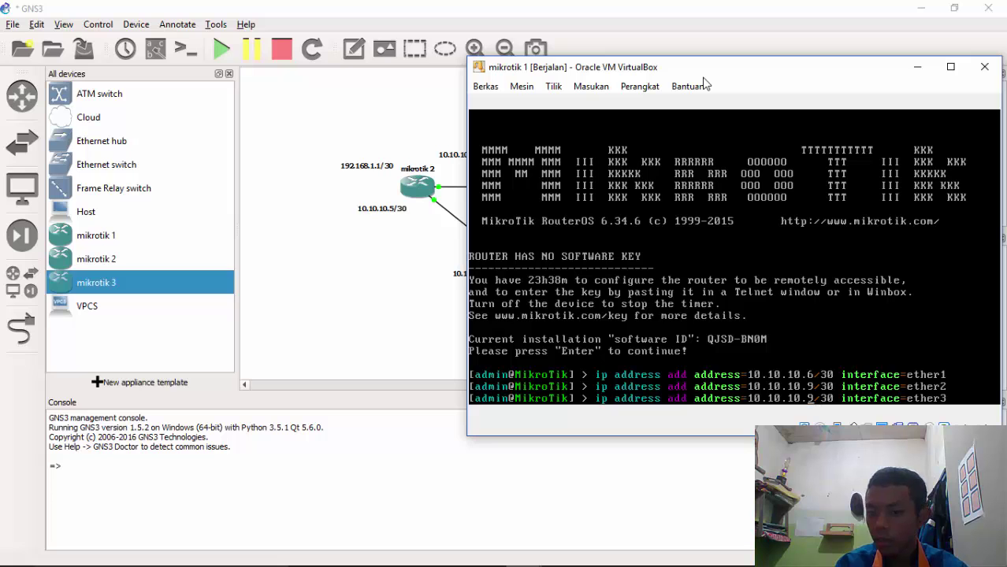
{"action": "key", "text": "BackSpace"}
{"action": "key", "text": "BackSpace"}
{"action": "key", "text": "BackSpace"}
{"action": "key", "text": "BackSpace"}
{"action": "key", "text": "BackSpace"}
{"action": "key", "text": "BackSpace"}
{"action": "key", "text": "BackSpace"}
{"action": "key", "text": "BackSpace"}
{"action": "key", "text": "BackSpace"}
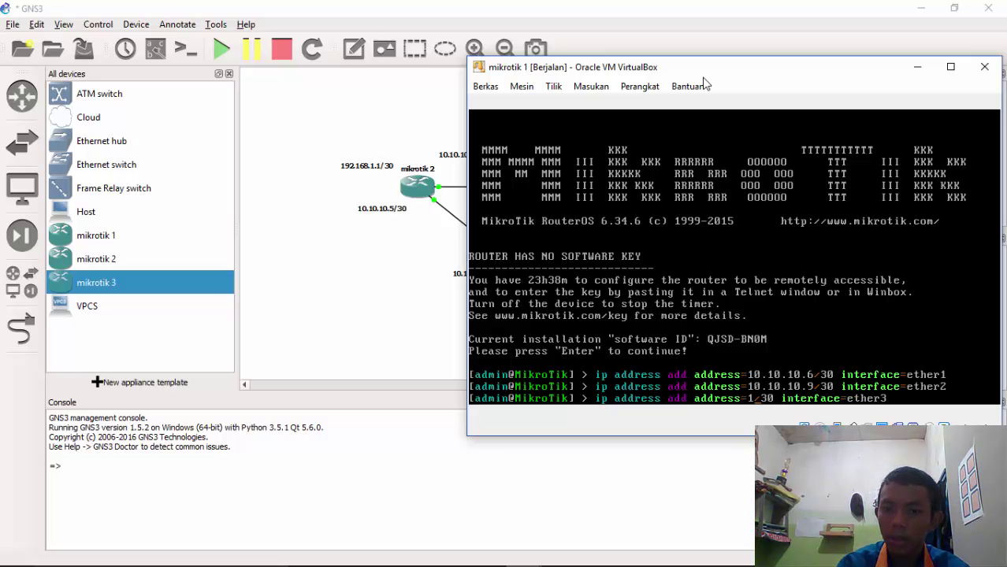
{"action": "left_click_drag", "start_coordinate": [629, 73], "coordinate": [768, 16]}
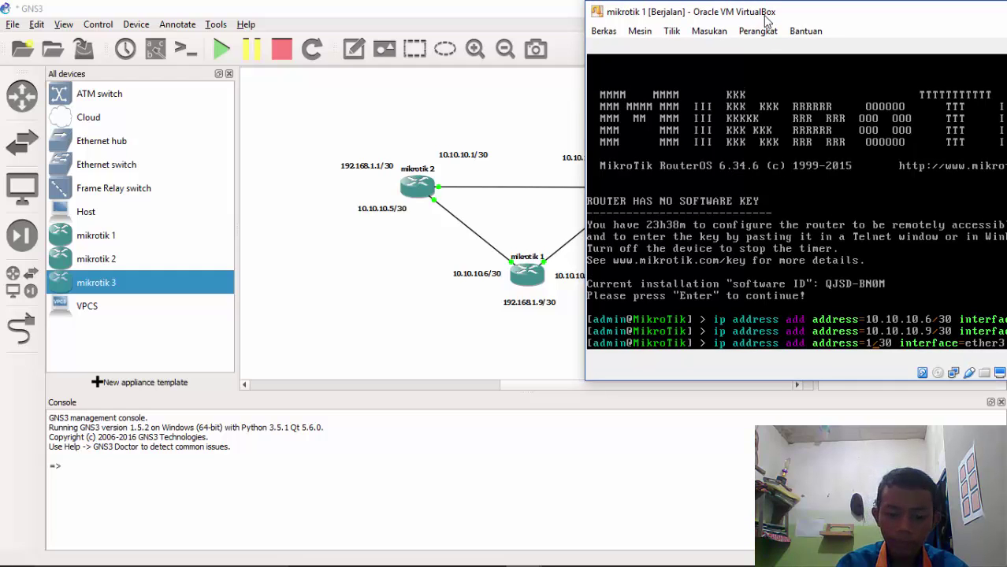
{"action": "type", "text": "92.168"}
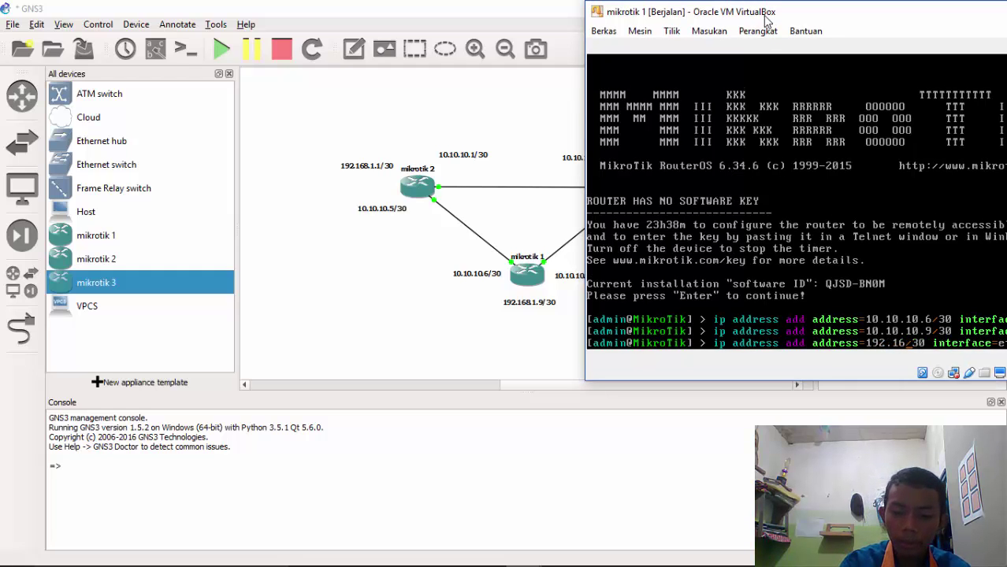
{"action": "type", "text": ".1.9"}
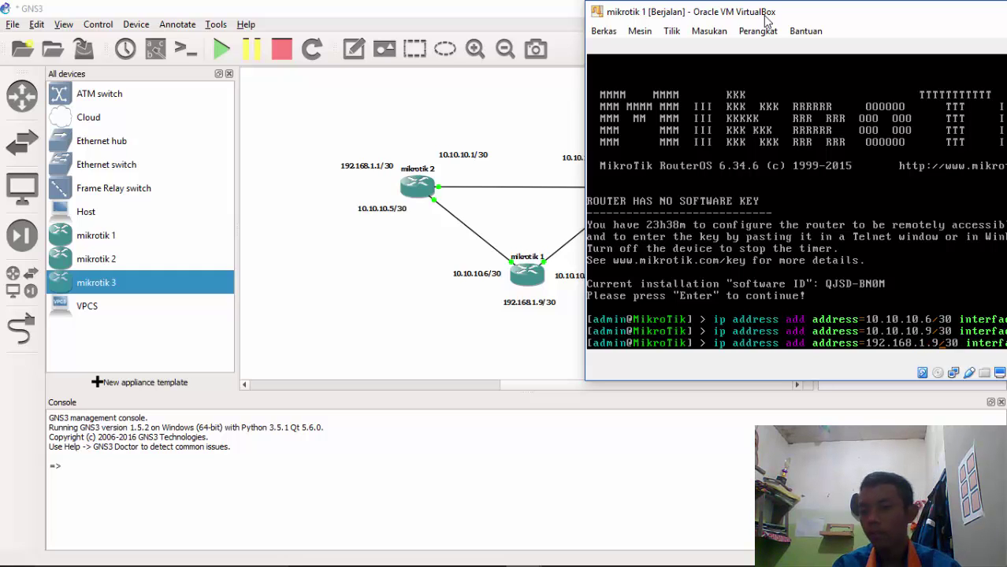
{"action": "key", "text": "Return"}
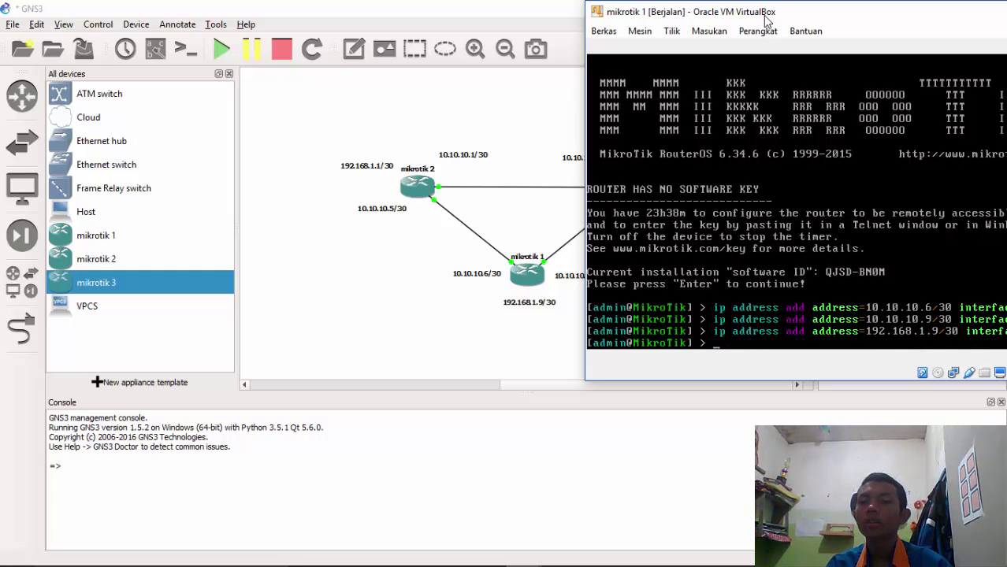
Center the console and run ip address print to list the ether1–ether3 addresses
{"action": "left_click_drag", "start_coordinate": [765, 15], "coordinate": [444, 92]}
{"action": "left_click_drag", "start_coordinate": [578, 86], "coordinate": [583, 78]}
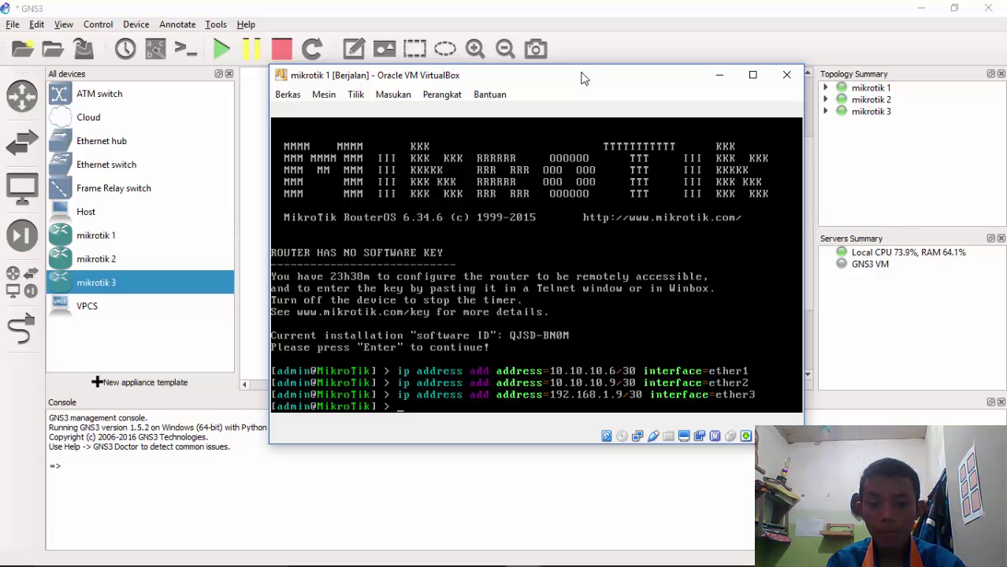
{"action": "type", "text": "ip "}
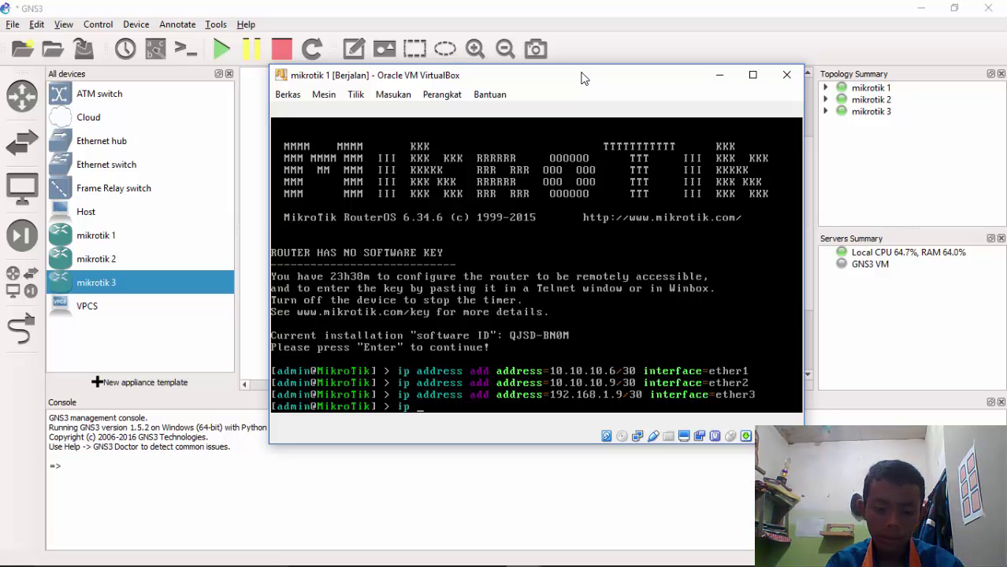
{"action": "type", "text": "address "}
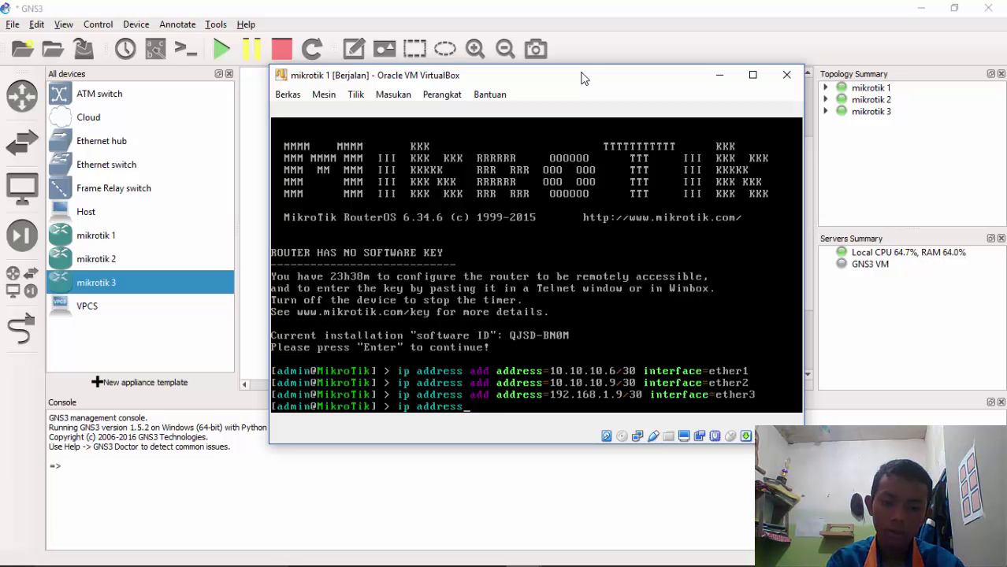
{"action": "type", "text": "p"}
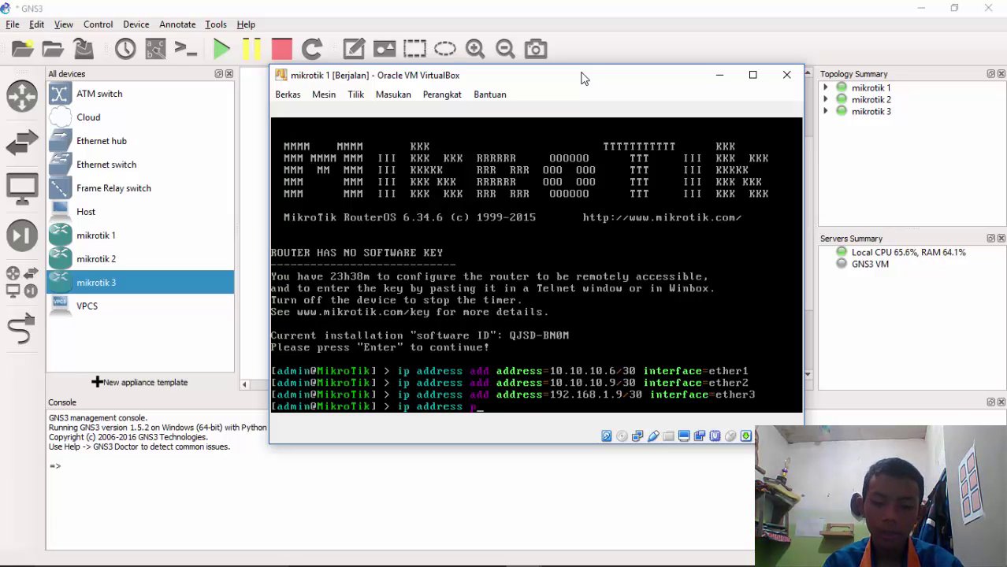
{"action": "type", "text": "rint"}
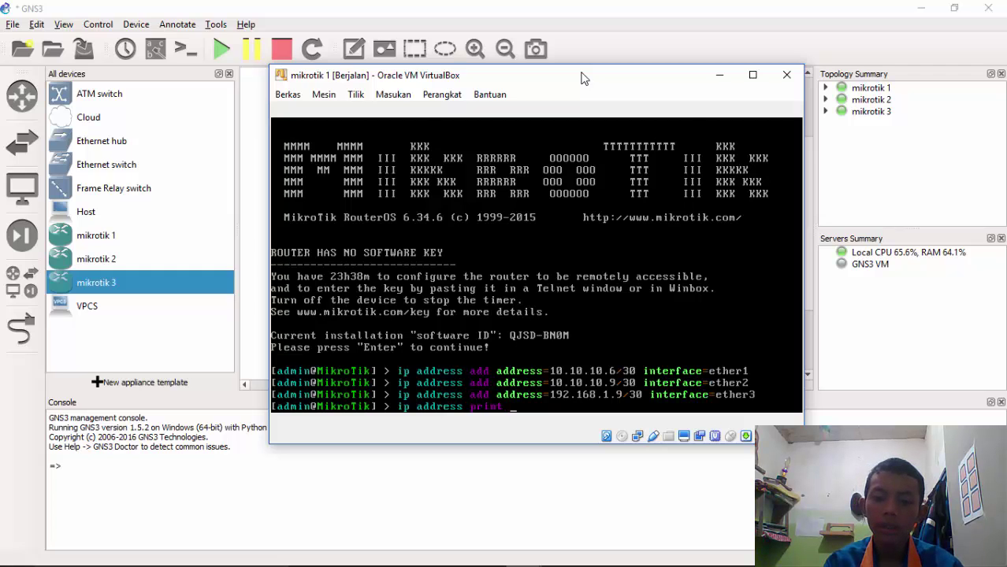
{"action": "key", "text": "Return"}
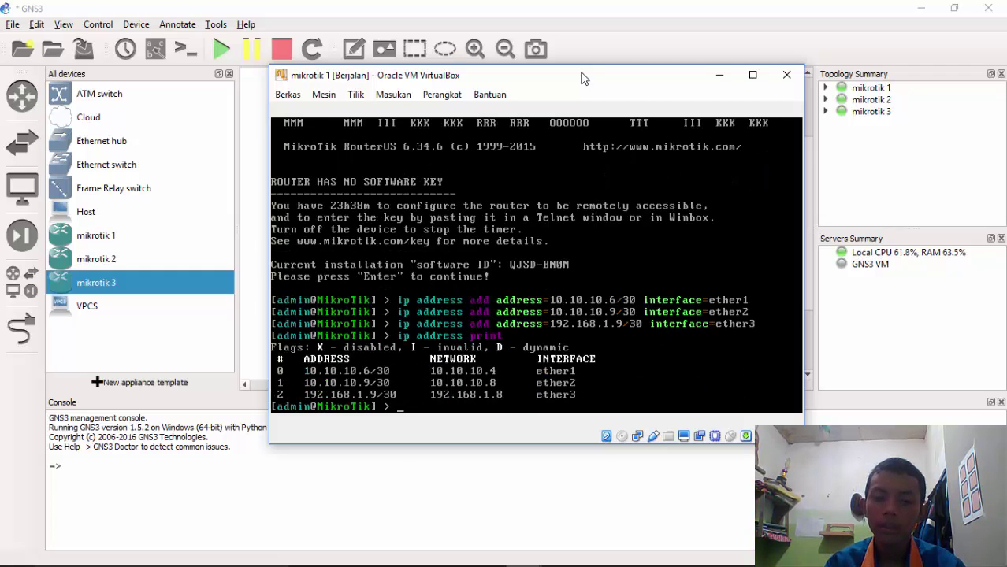
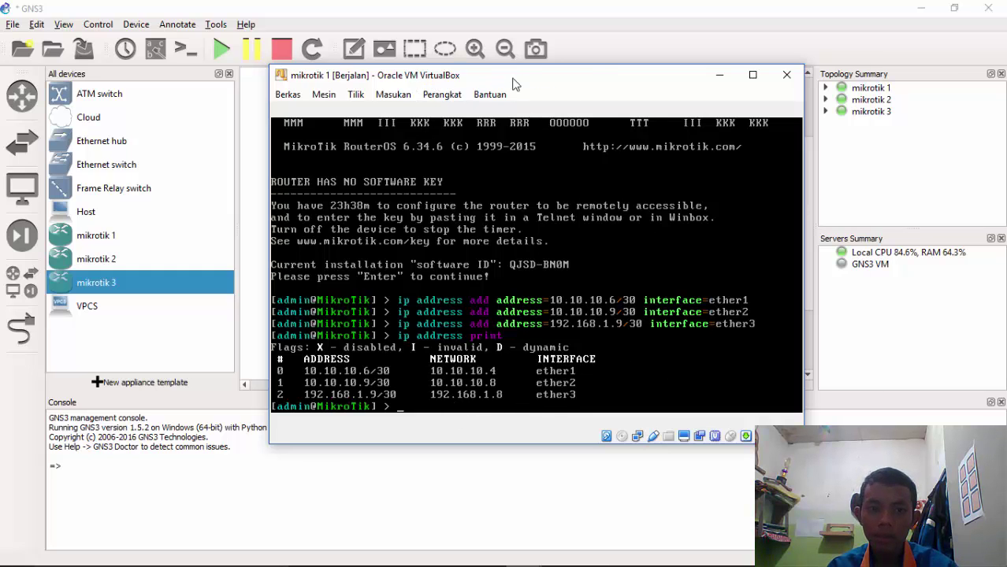
Drag the mikrotik 1 console to the right to reveal the three-router triangle on the canvas
{"action": "left_click_drag", "start_coordinate": [434, 82], "coordinate": [859, 29]}
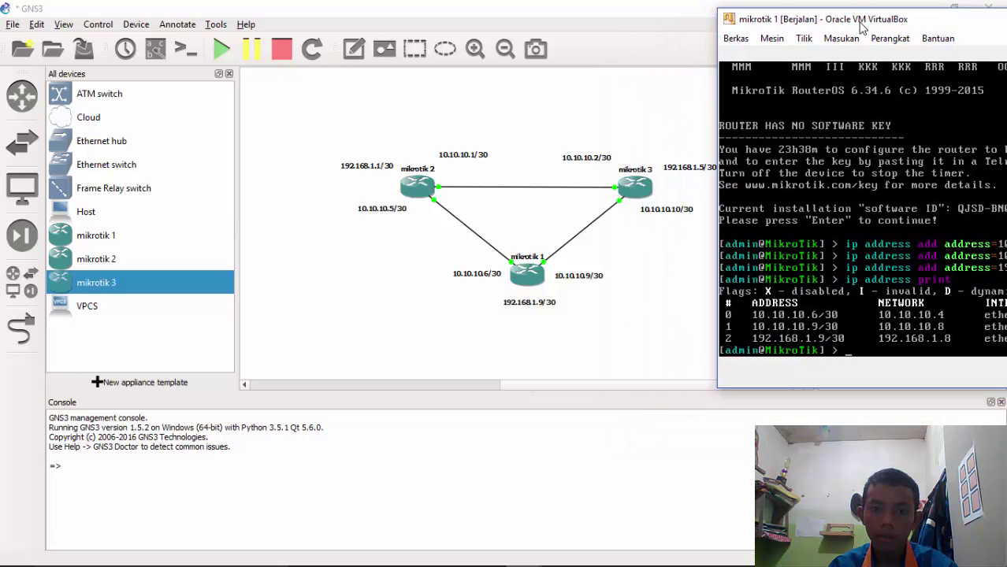
Bring the mikrotik 2 console over the canvas and log in as admin with an empty password
{"action": "left_click", "coordinate": [523, 552]}
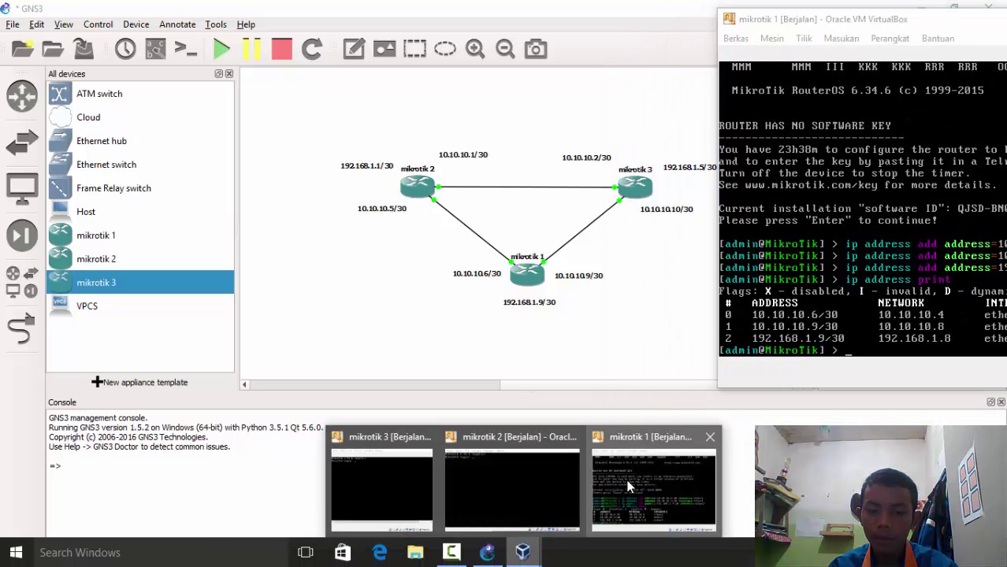
{"action": "left_click", "coordinate": [484, 470]}
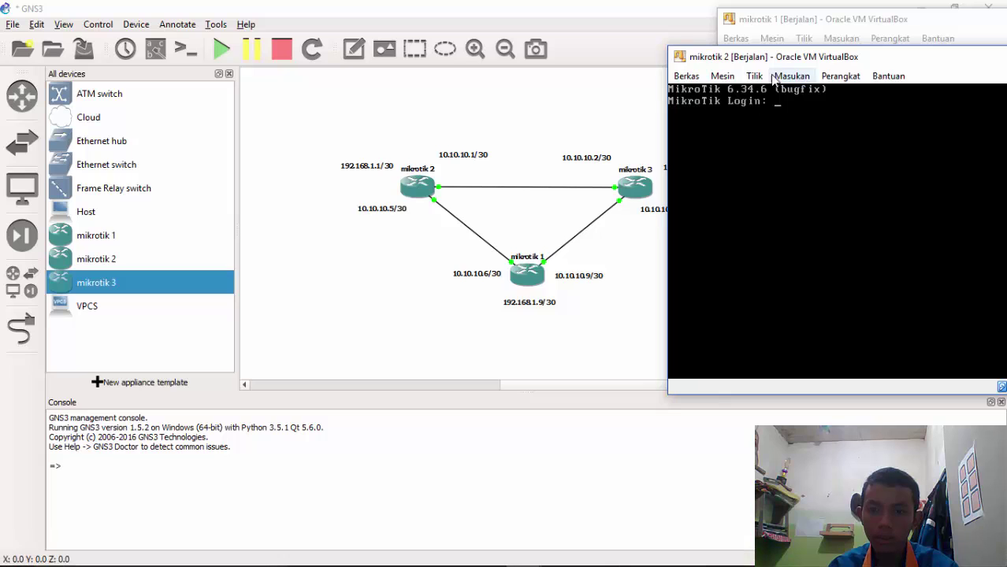
{"action": "left_click_drag", "start_coordinate": [788, 56], "coordinate": [273, 228]}
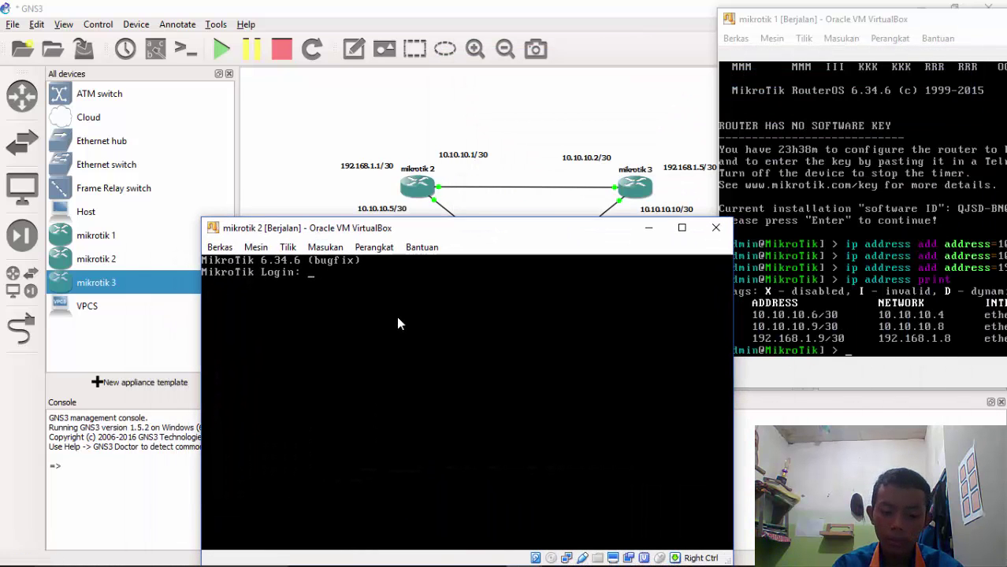
{"action": "type", "text": "admin"}
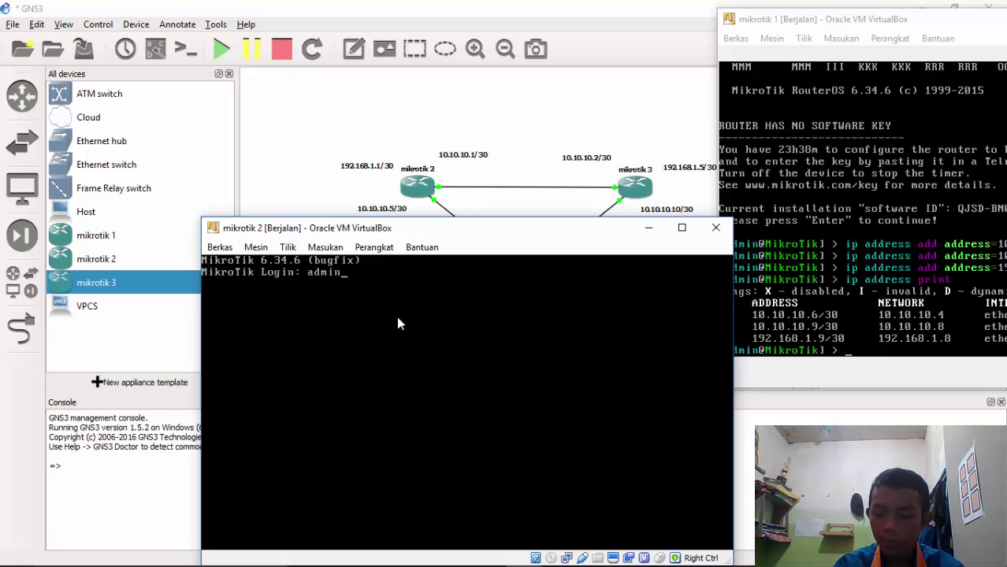
{"action": "key", "text": "Return"}
{"action": "key", "text": "Return"}
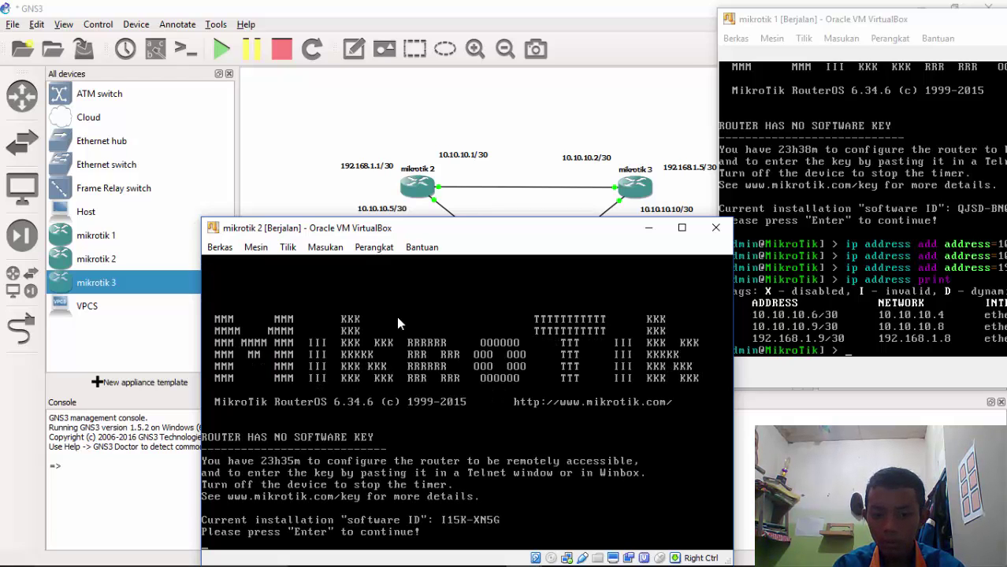
{"action": "key", "text": "Return"}
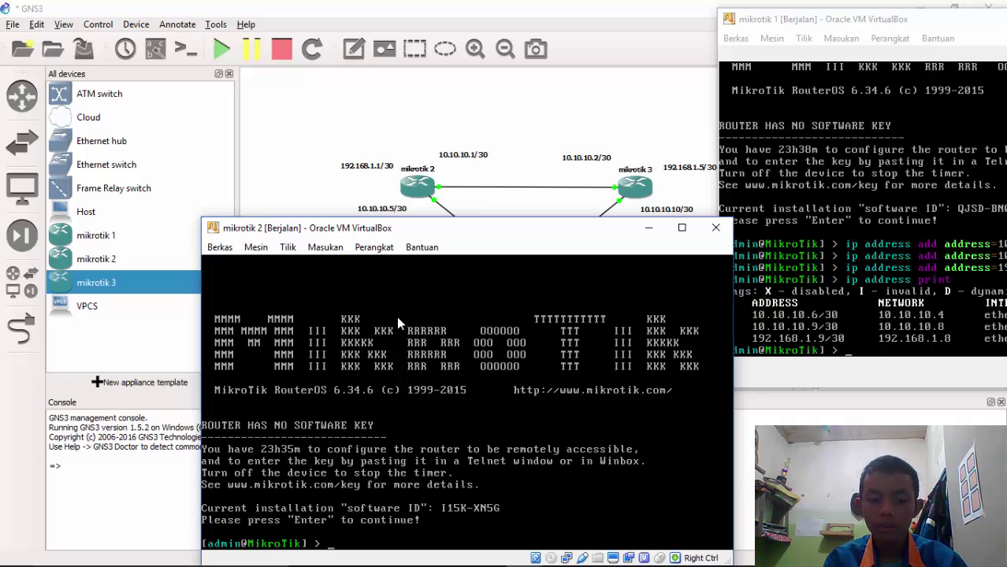
Assign 10.10.10.1/30 to ether1 with ip address add, fixing the 'adress' typo
{"action": "type", "text": "ip address"}
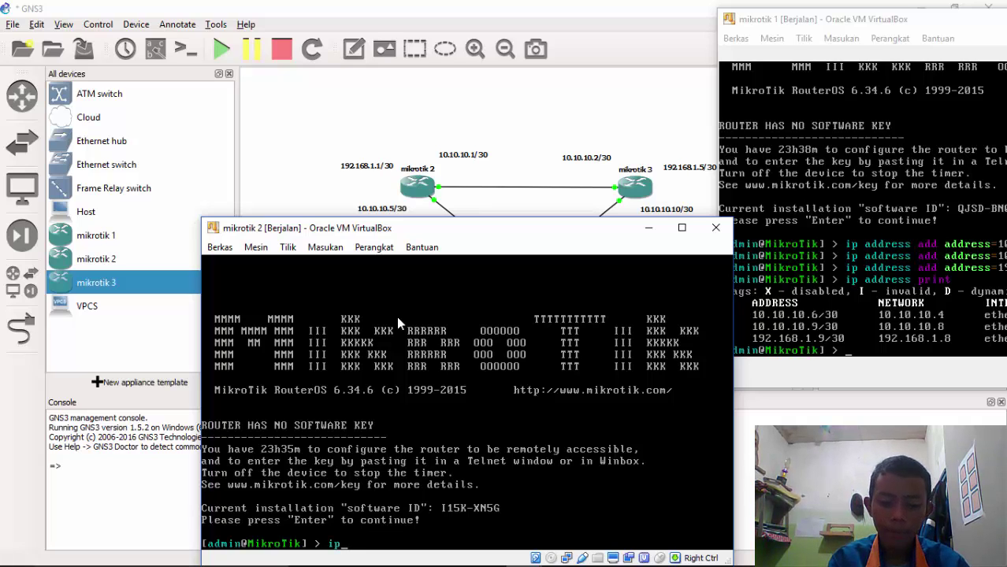
{"action": "type", "text": " a"}
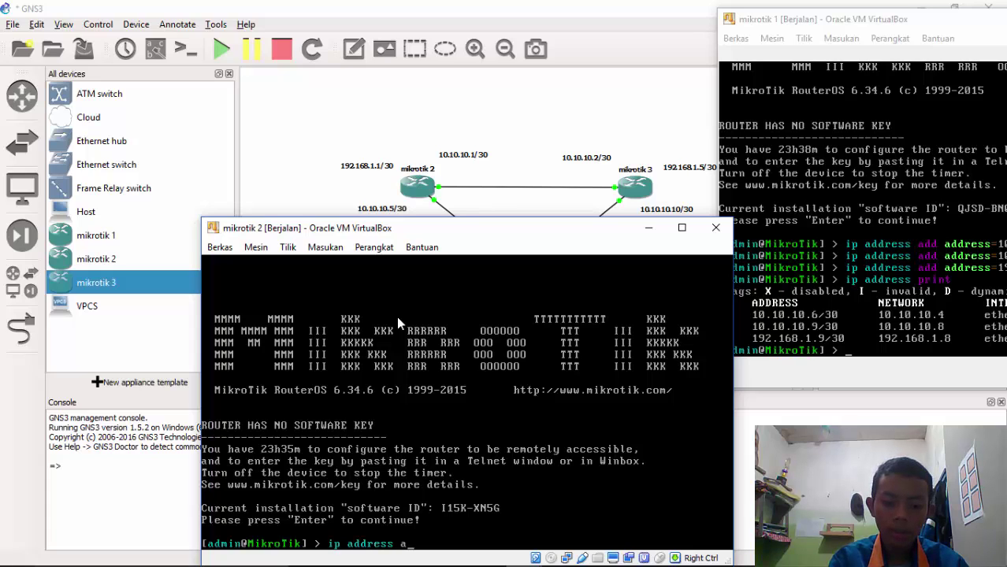
{"action": "type", "text": "dd address"}
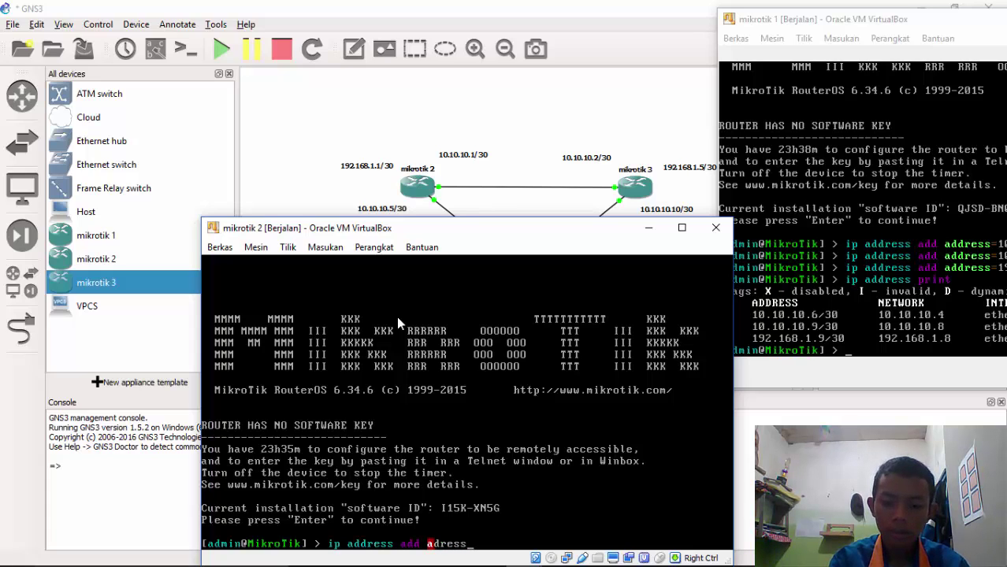
{"action": "key", "text": "Left"}
{"action": "key", "text": "Left"}
{"action": "key", "text": "Left"}
{"action": "key", "text": "Left"}
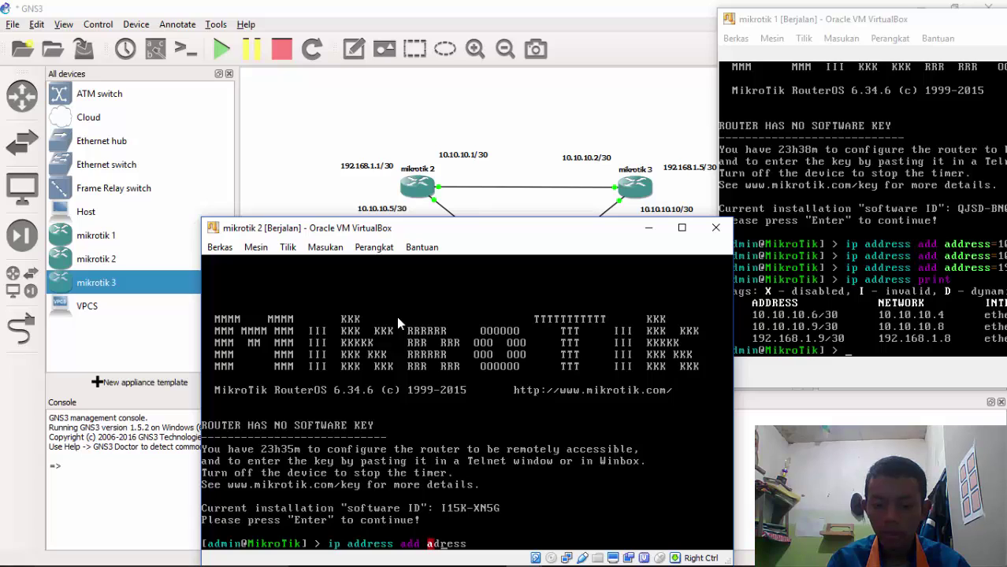
{"action": "type", "text": "d"}
{"action": "key", "text": "Right"}
{"action": "key", "text": "Right"}
{"action": "key", "text": "Right"}
{"action": "key", "text": "Right"}
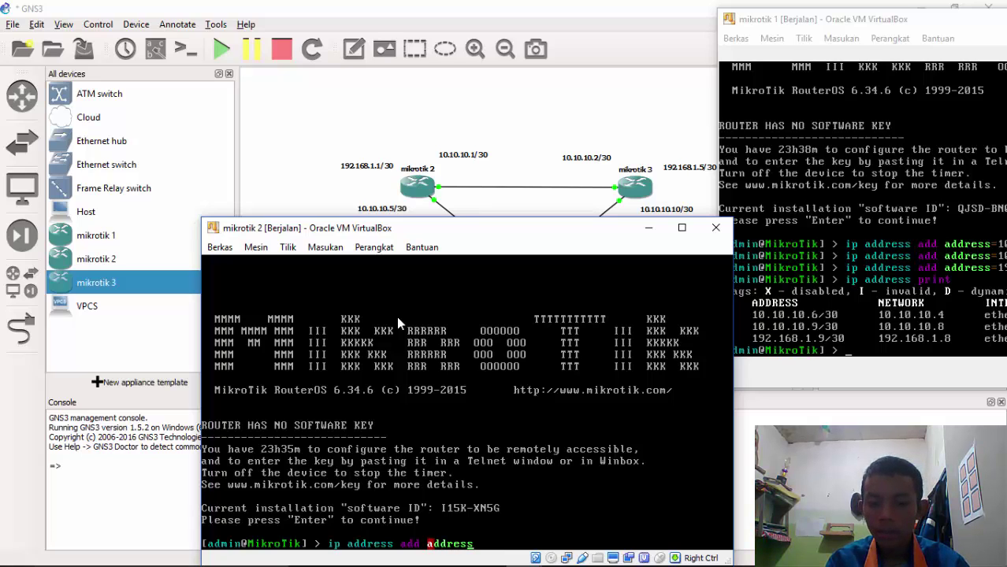
{"action": "type", "text": "="}
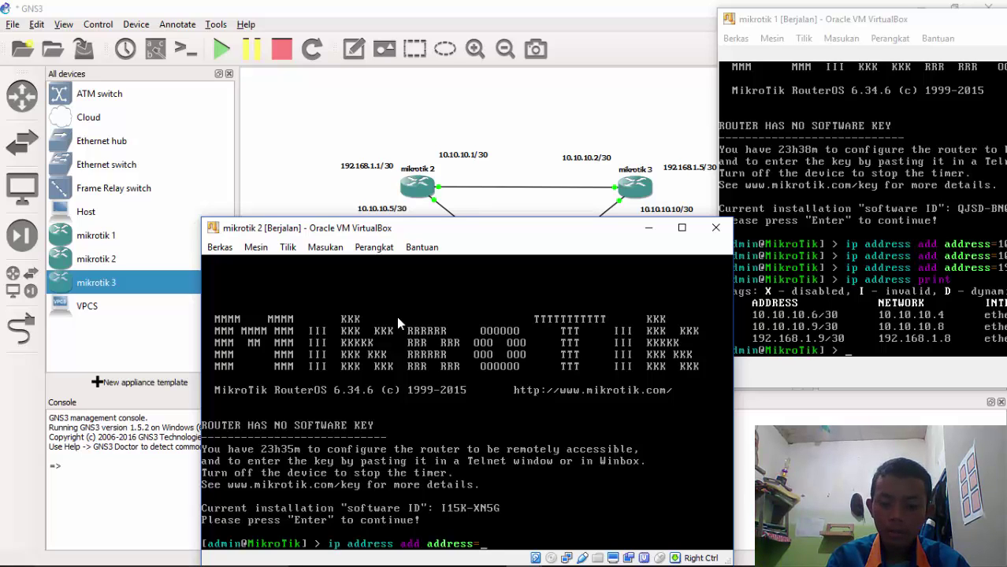
{"action": "type", "text": "10.10.1"}
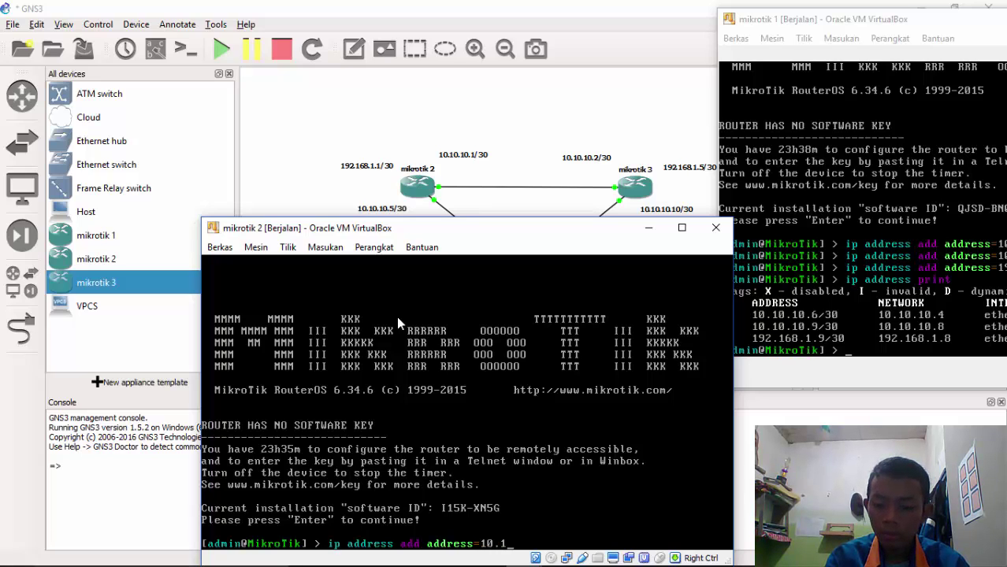
{"action": "type", "text": "0.1/"}
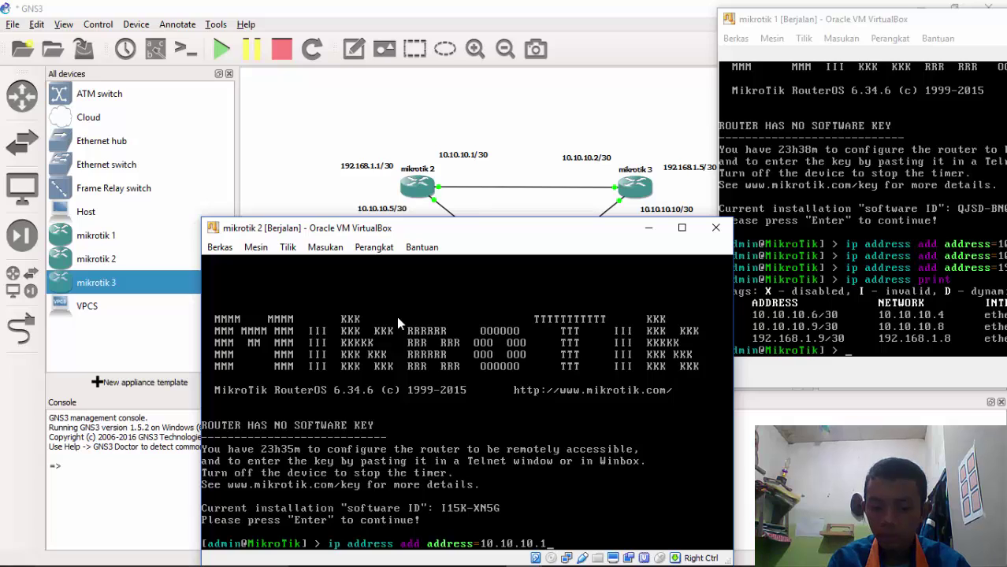
{"action": "type", "text": "30 "}
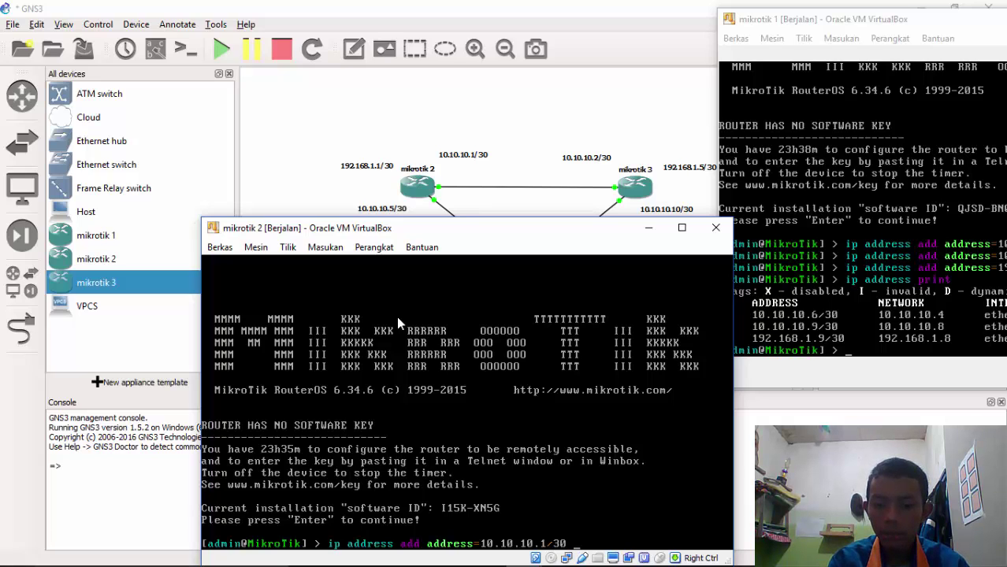
{"action": "type", "text": "interface="}
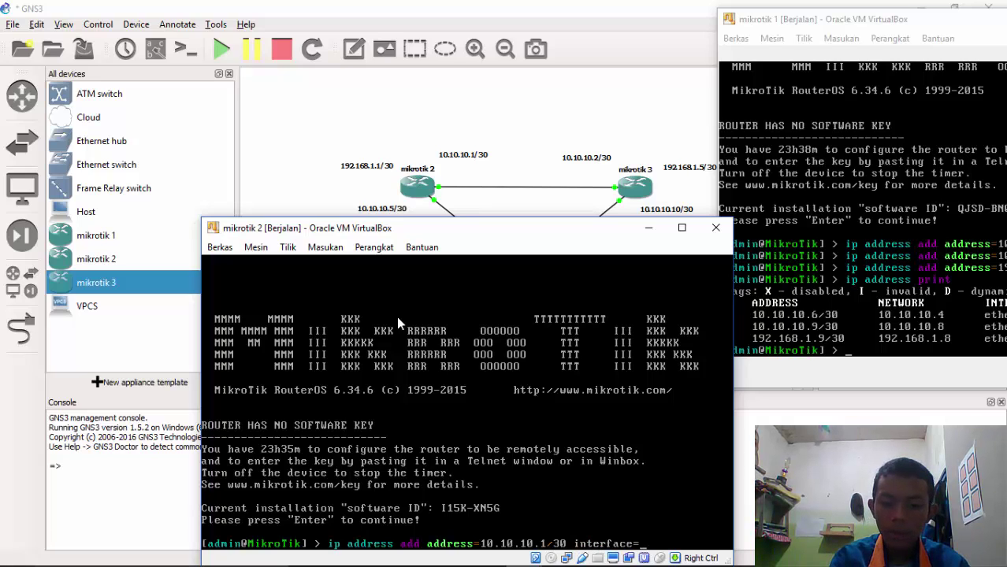
{"action": "type", "text": "ether"}
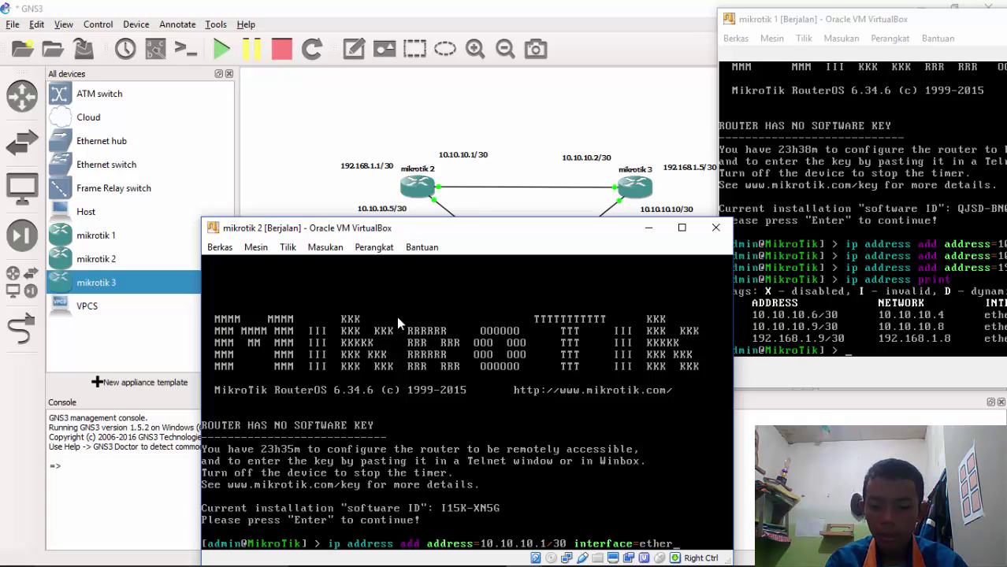
{"action": "type", "text": "1"}
{"action": "key", "text": "Return"}
Reuse the previous command to assign 10.10.10.5/30 to ether2
{"action": "key", "text": "Up"}
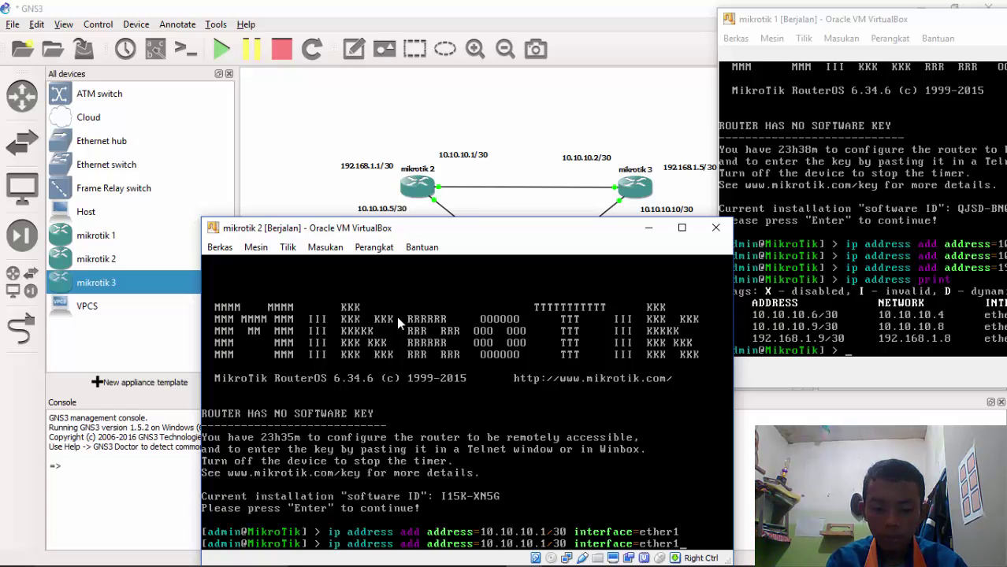
{"action": "key", "text": "BackSpace"}
{"action": "type", "text": "2"}
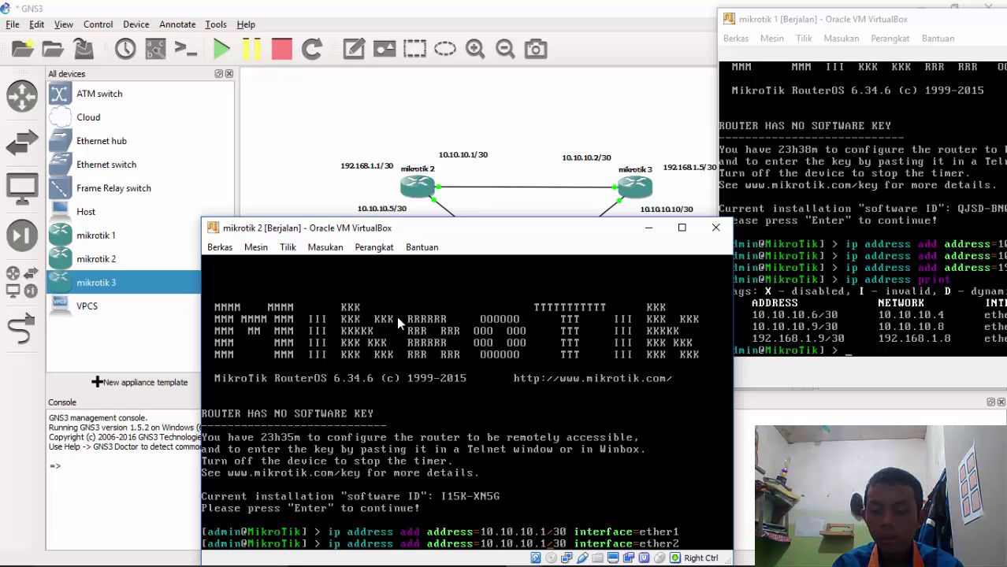
{"action": "key", "text": "Left"}
{"action": "key", "text": "Left"}
{"action": "key", "text": "Left"}
{"action": "key", "text": "Left"}
{"action": "key", "text": "Left"}
{"action": "key", "text": "Left"}
{"action": "key", "text": "Left"}
{"action": "key", "text": "Left"}
{"action": "key", "text": "Left"}
{"action": "key", "text": "Left"}
{"action": "key", "text": "Left"}
{"action": "key", "text": "Left"}
{"action": "key", "text": "Left"}
{"action": "key", "text": "Left"}
{"action": "key", "text": "Left"}
{"action": "key", "text": "Left"}
{"action": "key", "text": "Left"}
{"action": "key", "text": "Left"}
{"action": "key", "text": "Left"}
{"action": "key", "text": "Left"}
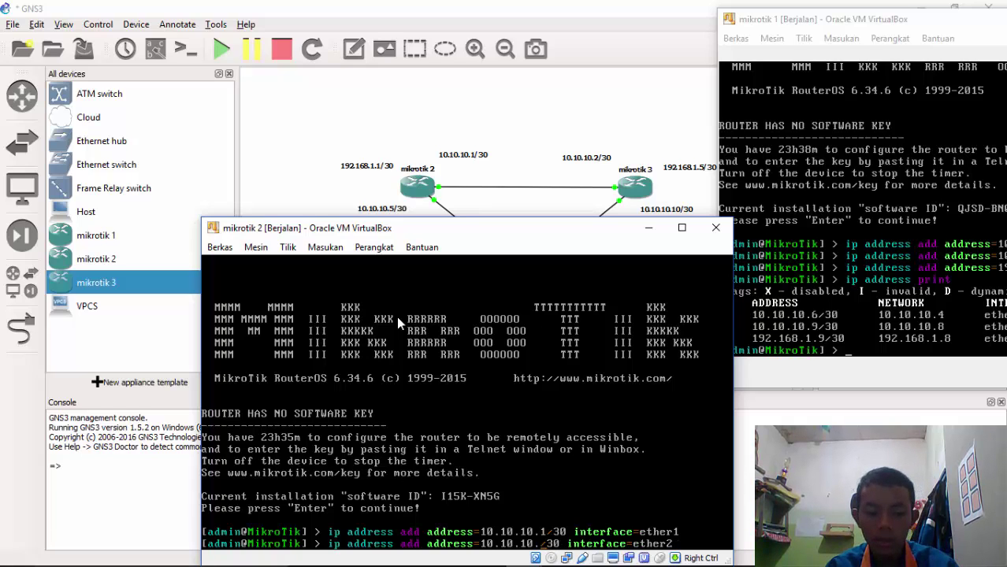
{"action": "key", "text": "BackSpace"}
{"action": "type", "text": "5"}
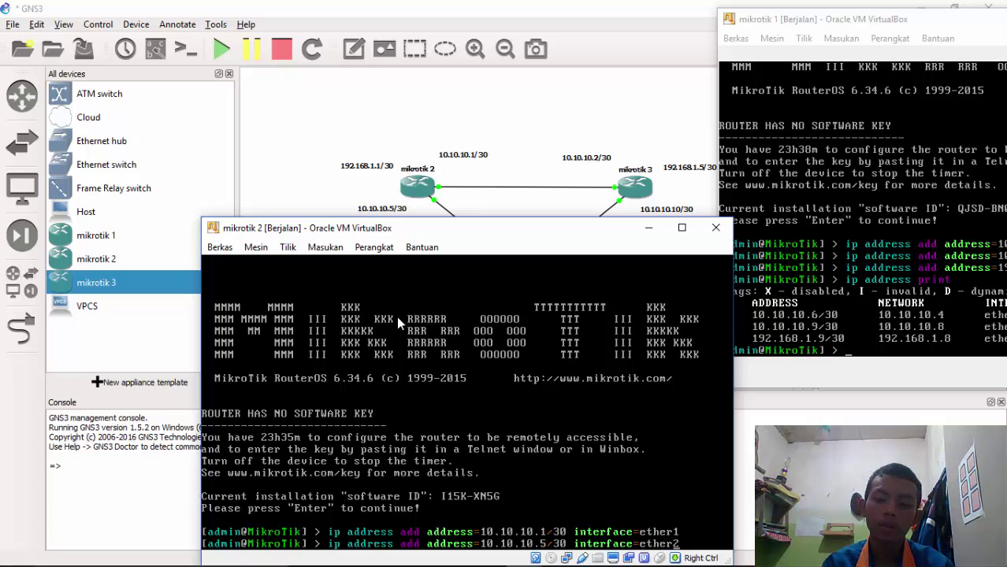
{"action": "key", "text": "Return"}
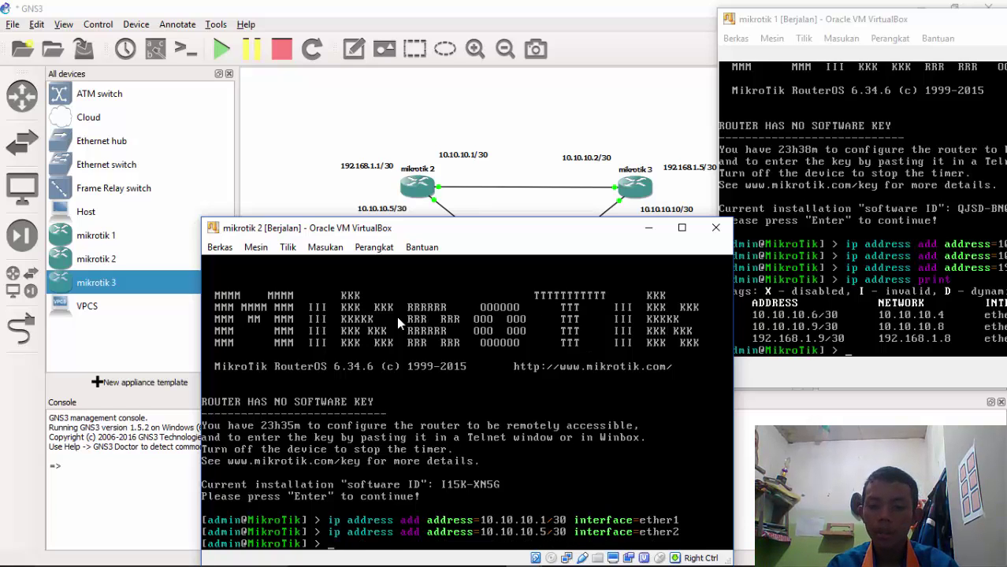
{"action": "key", "text": "Up"}
Edit the recalled command to put 192.168.1.1/30 on ether3, then run ip address print
{"action": "key", "text": "BackSpace"}
{"action": "type", "text": "30 interface=ether3"}
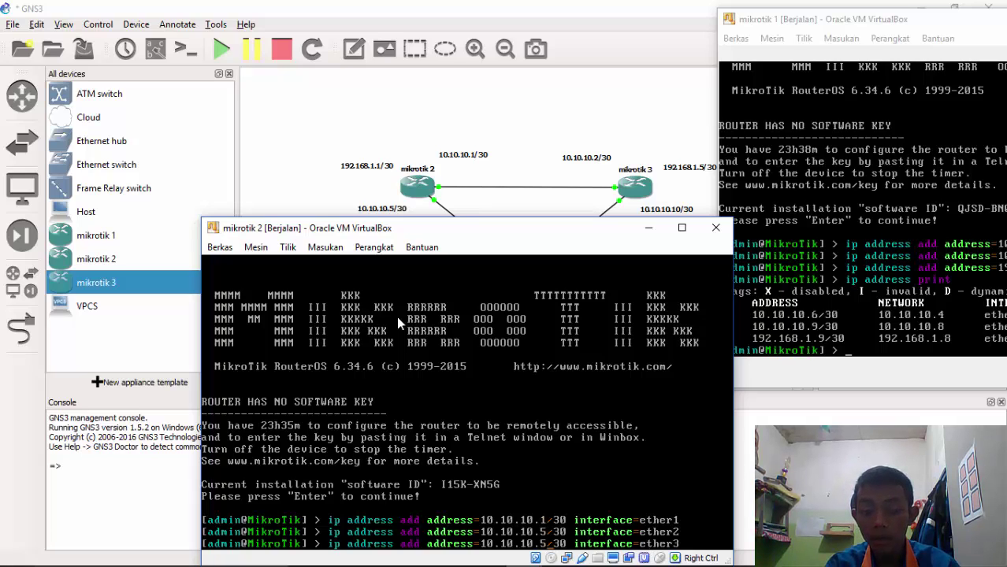
{"action": "key", "text": "Left"}
{"action": "key", "text": "Left"}
{"action": "key", "text": "Left"}
{"action": "key", "text": "Left"}
{"action": "key", "text": "Left"}
{"action": "key", "text": "Left"}
{"action": "key", "text": "Left"}
{"action": "key", "text": "Left"}
{"action": "key", "text": "Left"}
{"action": "key", "text": "Left"}
{"action": "key", "text": "Left"}
{"action": "key", "text": "Left"}
{"action": "key", "text": "Left"}
{"action": "key", "text": "Left"}
{"action": "key", "text": "Left"}
{"action": "key", "text": "Left"}
{"action": "key", "text": "Left"}
{"action": "key", "text": "Left"}
{"action": "key", "text": "Left"}
{"action": "key", "text": "Left"}
{"action": "key", "text": "BackSpace"}
{"action": "key", "text": "BackSpace"}
{"action": "key", "text": "BackSpace"}
{"action": "key", "text": "BackSpace"}
{"action": "key", "text": "BackSpace"}
{"action": "key", "text": "BackSpace"}
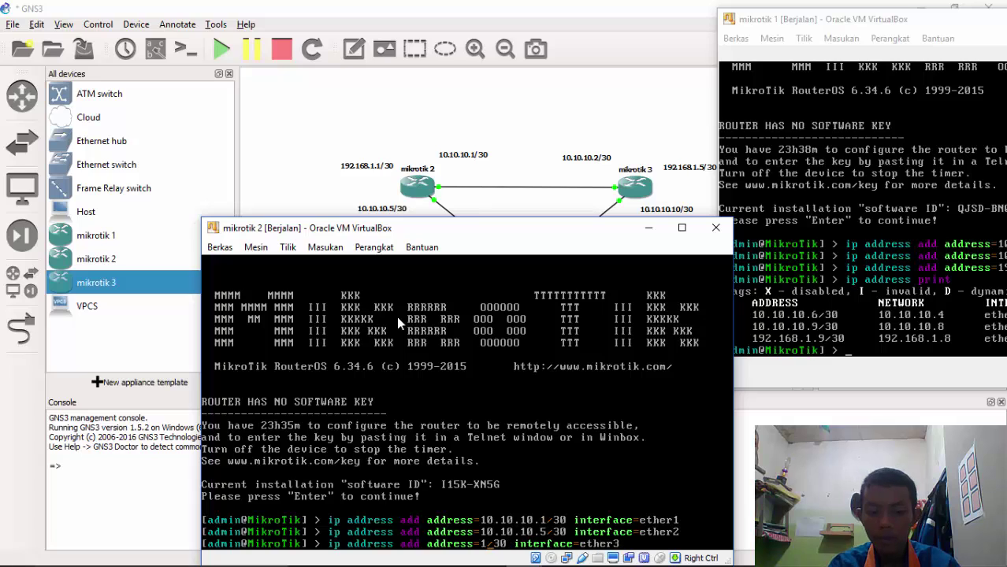
{"action": "type", "text": "92.168"}
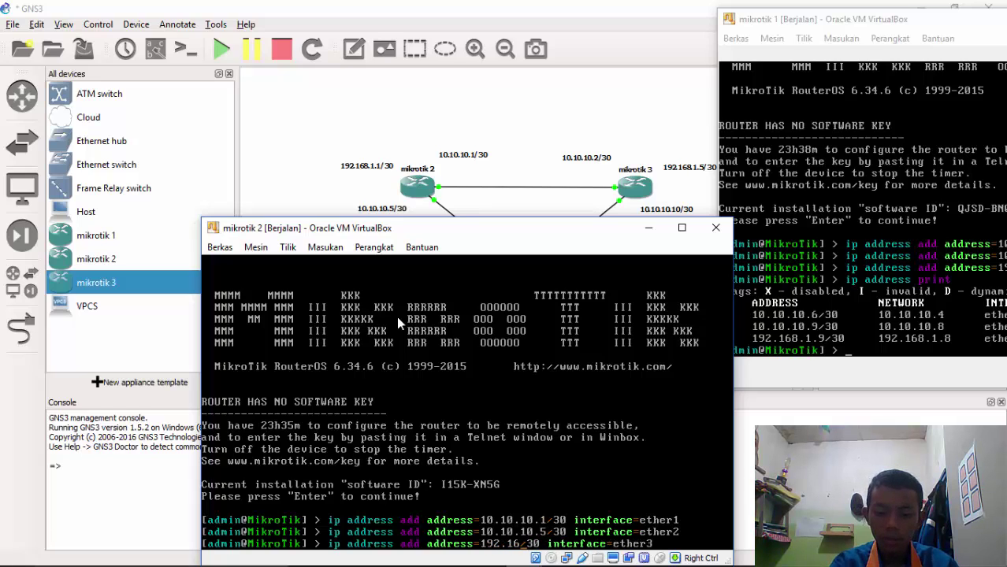
{"action": "type", "text": ".1."}
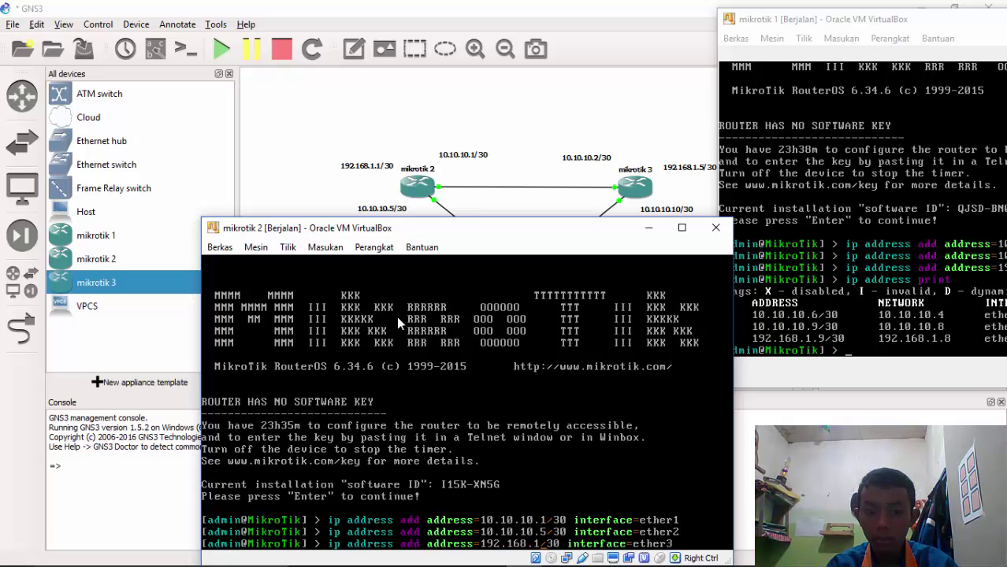
{"action": "type", "text": "1"}
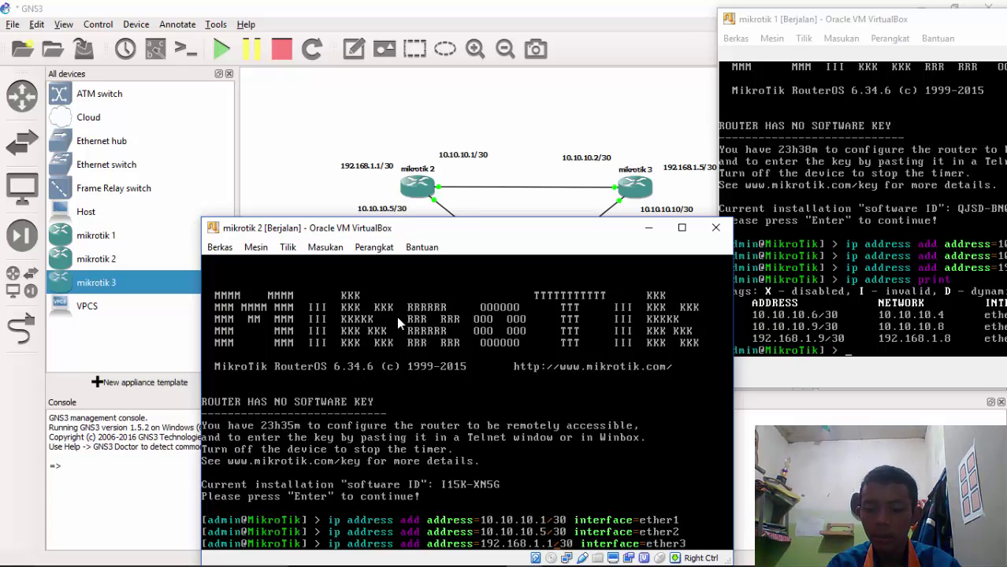
{"action": "key", "text": "Return"}
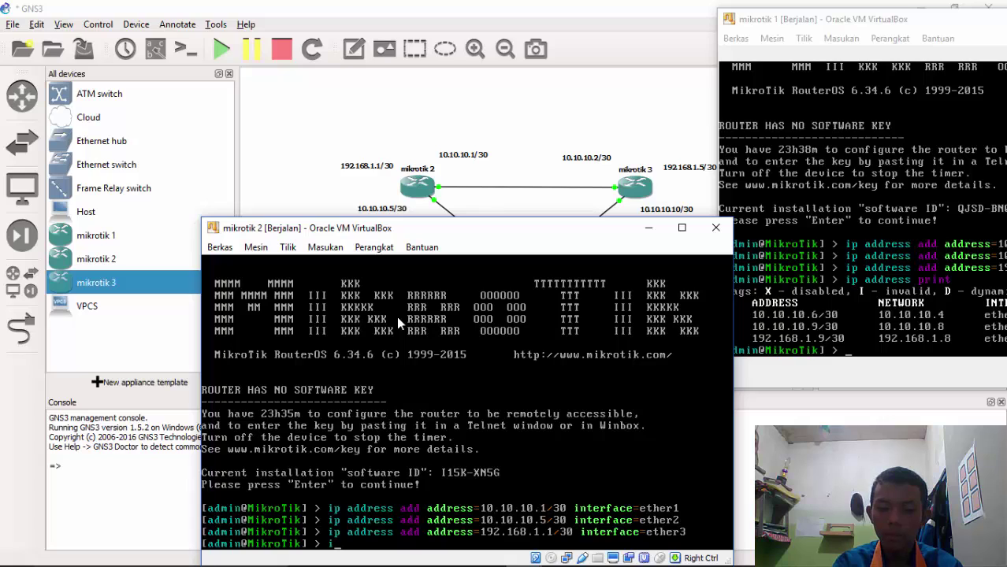
{"action": "type", "text": "ip ad"}
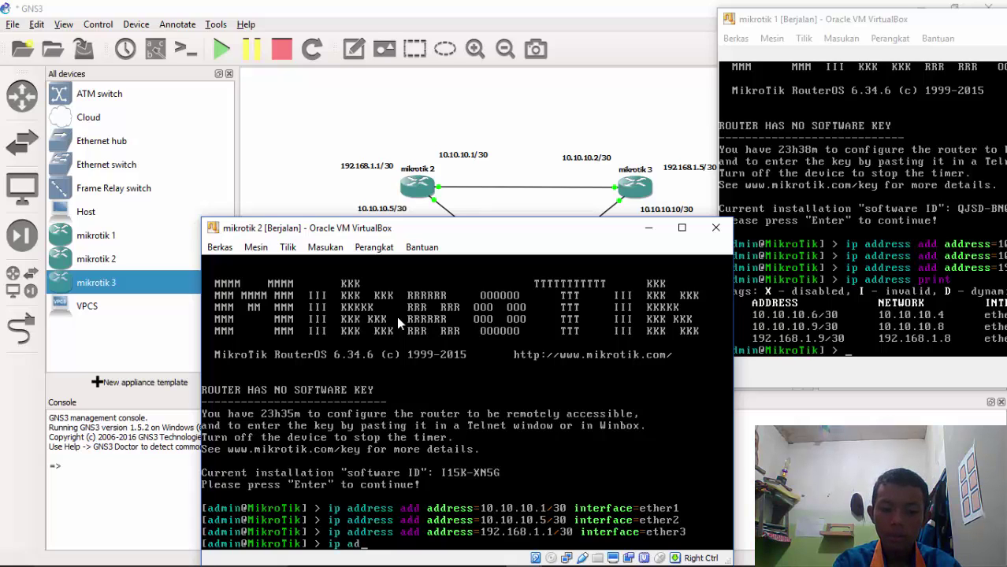
{"action": "type", "text": "dress"}
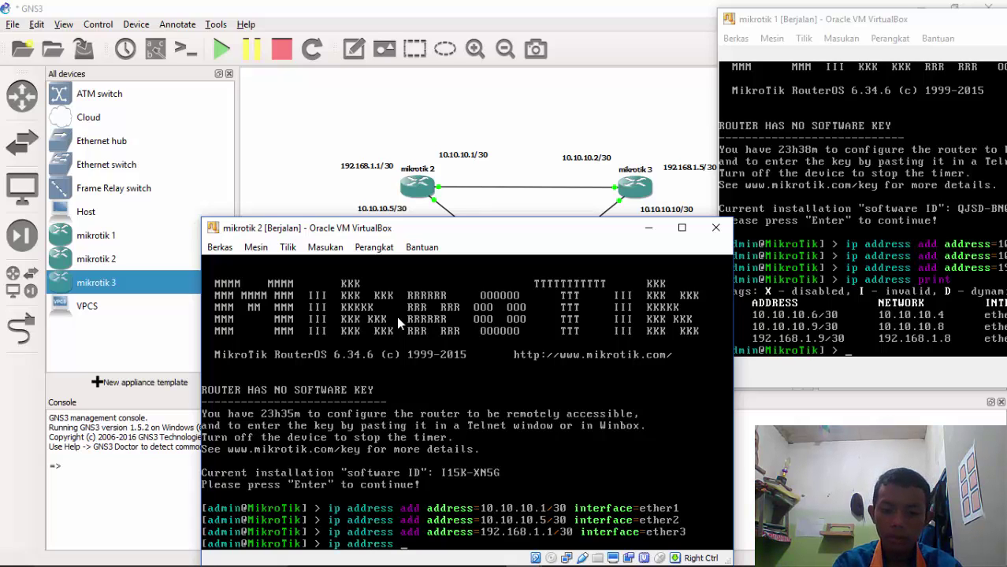
{"action": "type", "text": " p"}
{"action": "key", "text": "Return"}
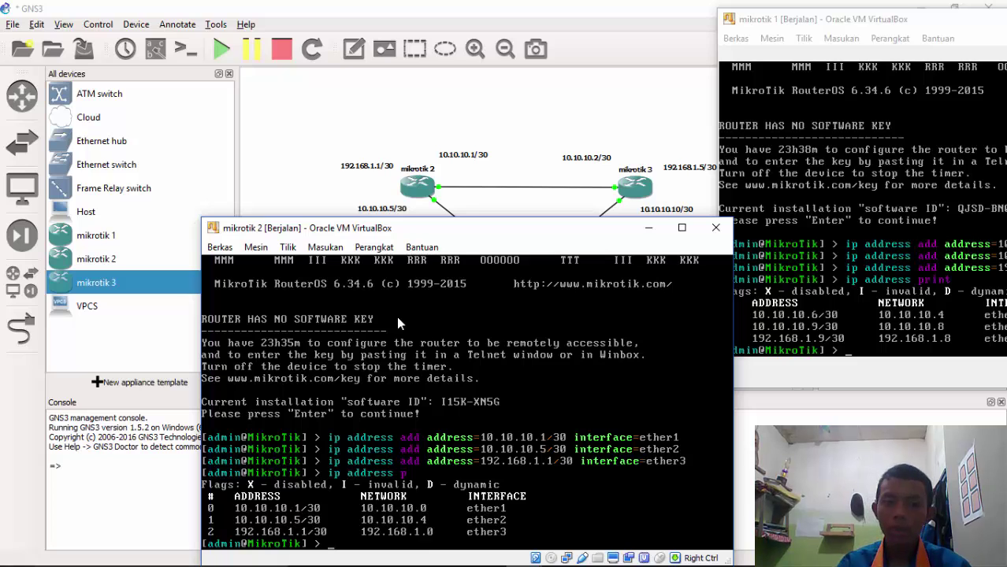
Bring the mikrotik 3 console forward, hide the mikrotik 1 and 2 consoles, and uncover the topology
{"action": "mouse_move", "coordinate": [475, 544]}
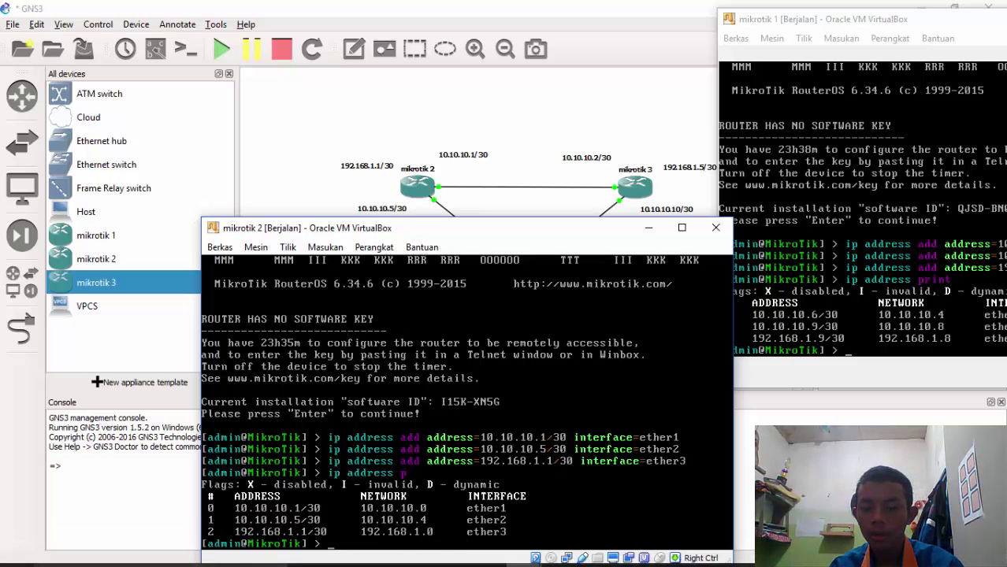
{"action": "left_click", "coordinate": [521, 551]}
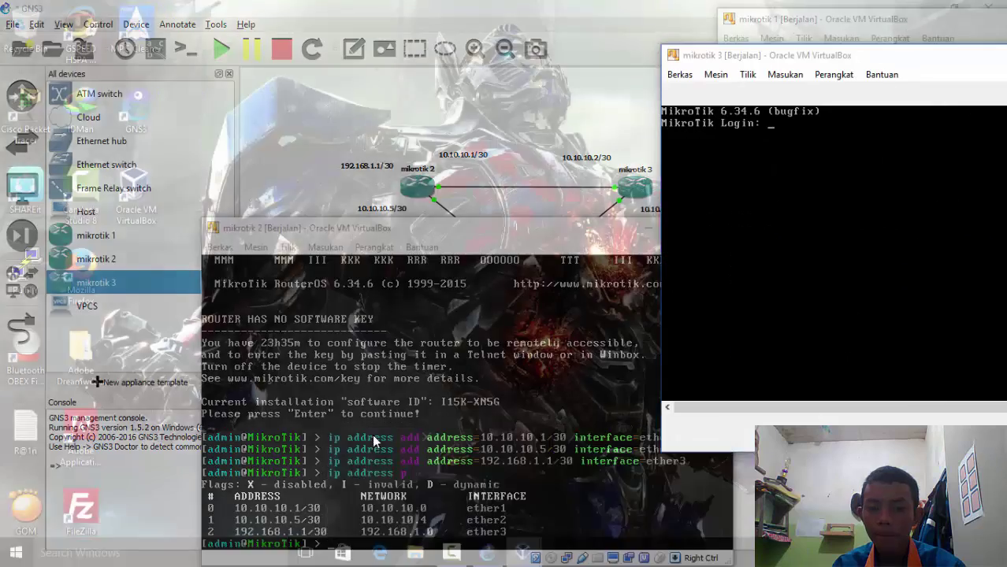
{"action": "left_click", "coordinate": [375, 441]}
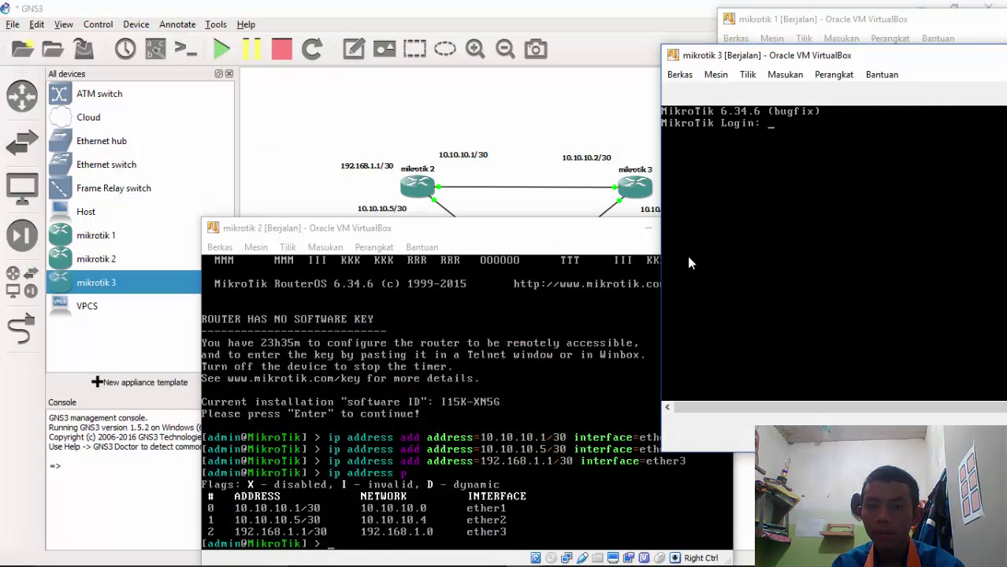
{"action": "left_click_drag", "start_coordinate": [773, 55], "coordinate": [324, 32]}
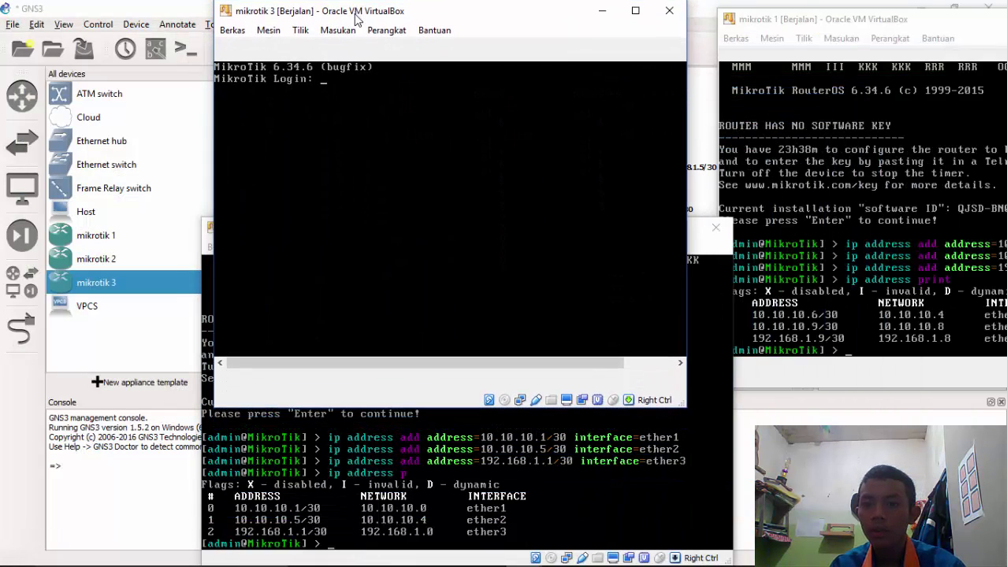
{"action": "left_click_drag", "start_coordinate": [912, 28], "coordinate": [616, 89]}
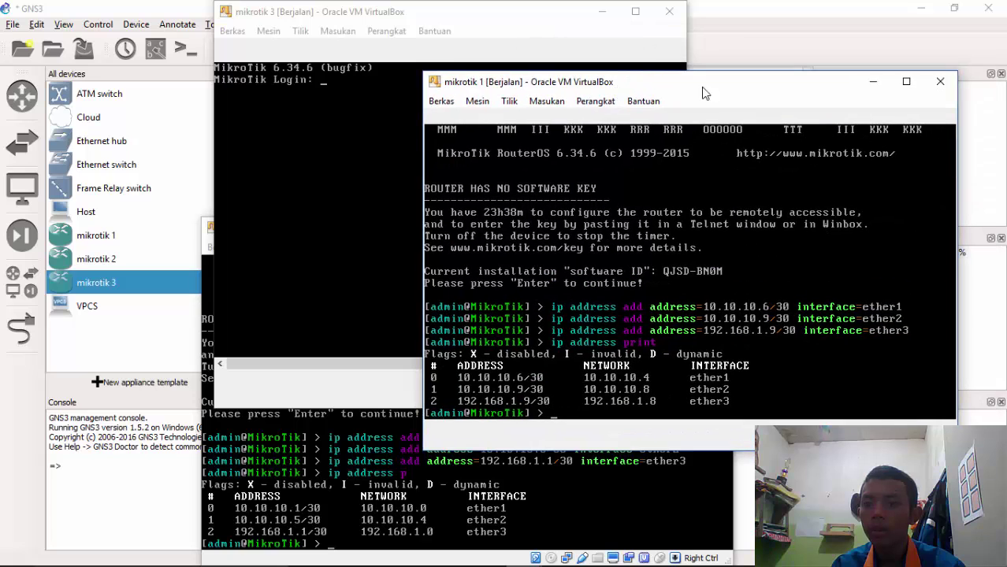
{"action": "left_click", "coordinate": [875, 83]}
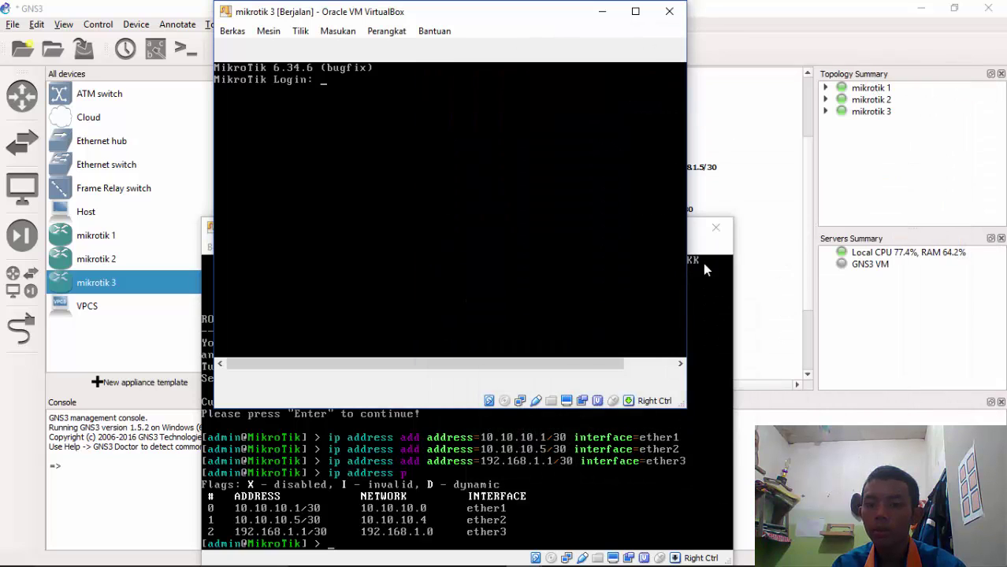
{"action": "left_click", "coordinate": [725, 254]}
{"action": "left_click", "coordinate": [646, 227]}
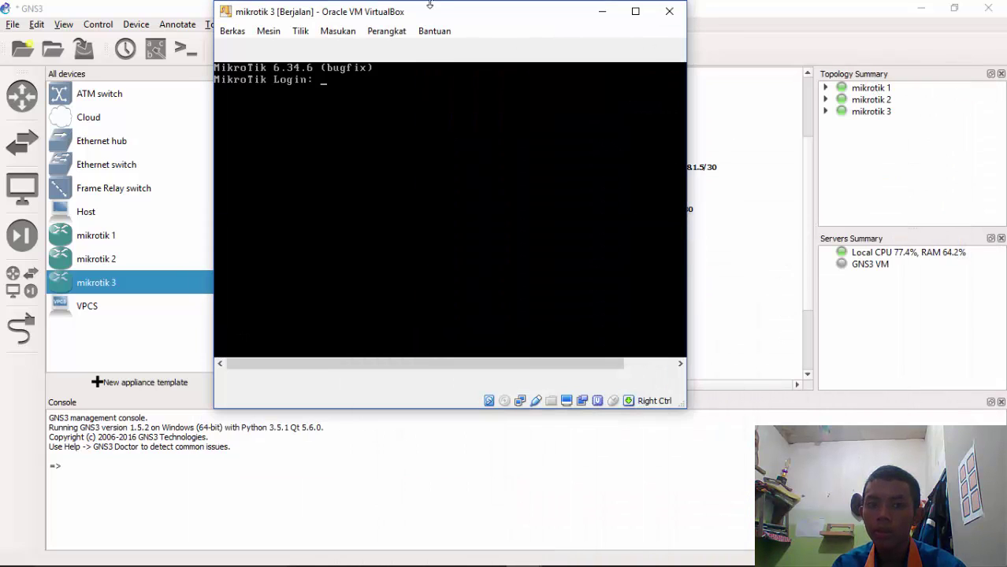
{"action": "left_click_drag", "start_coordinate": [432, 20], "coordinate": [292, 26]}
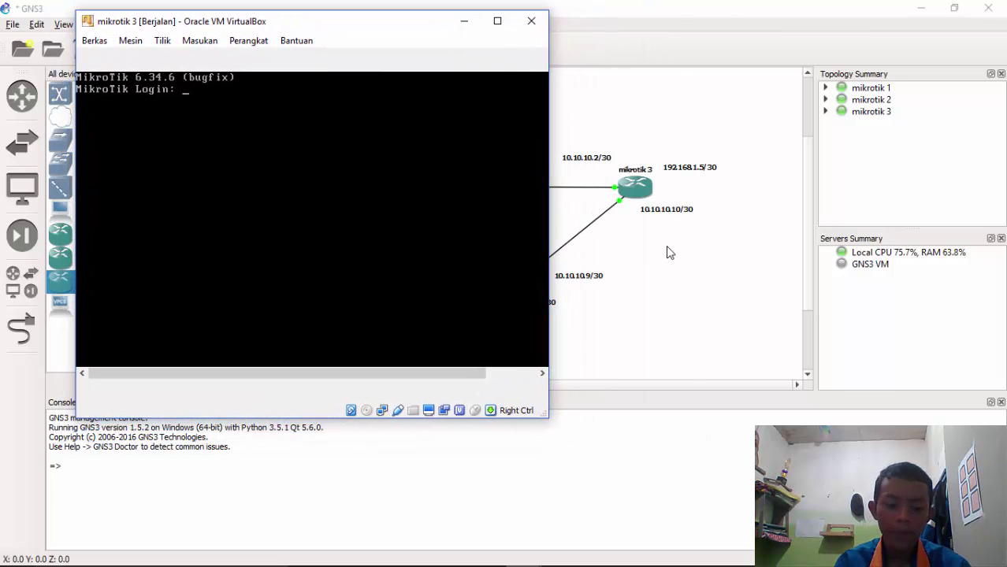
Log into mikrotik 3 as admin and assign 10.10.10.2/30 to ether1
{"action": "type", "text": "admin"}
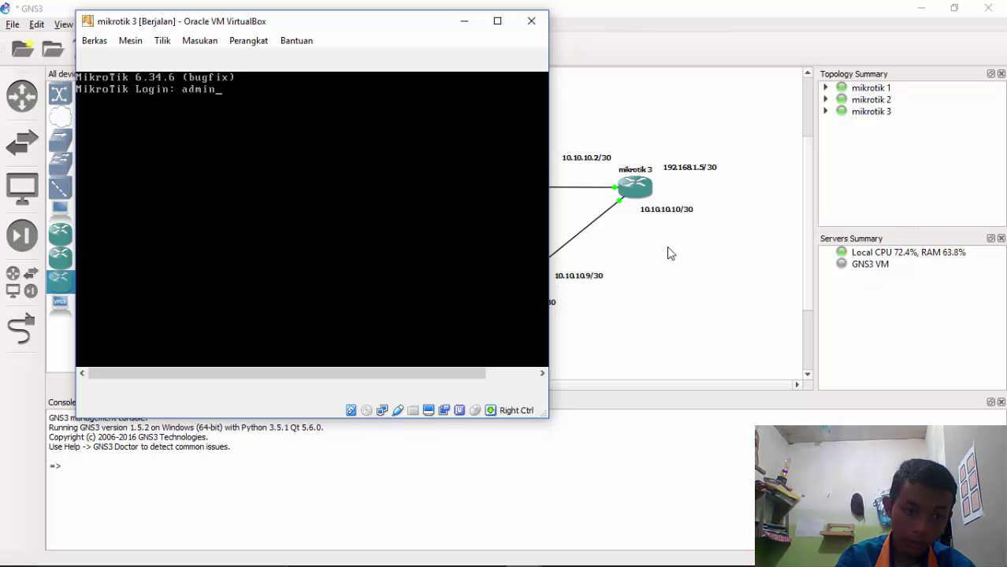
{"action": "key", "text": "Return"}
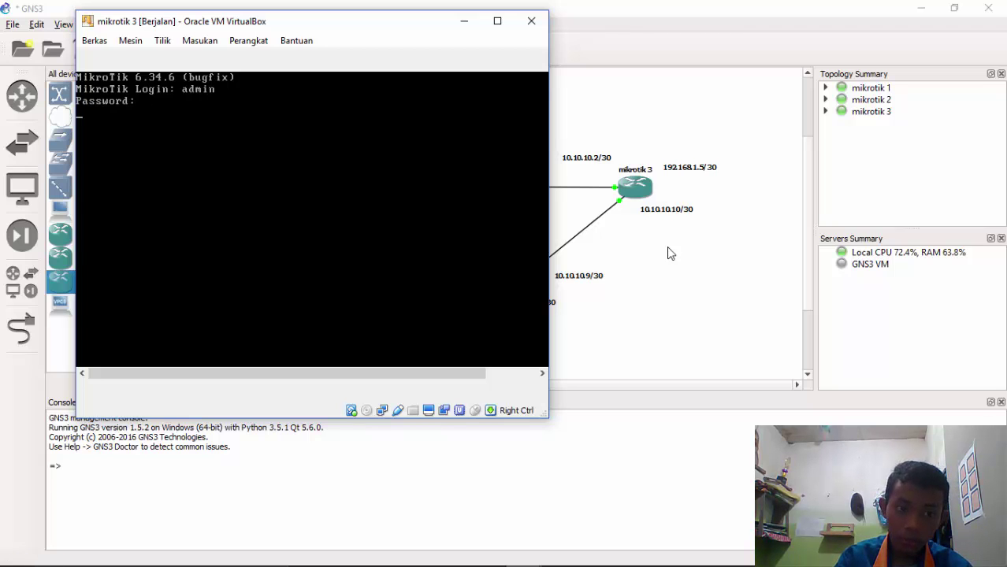
{"action": "key", "text": "Return"}
{"action": "key", "text": "Return"}
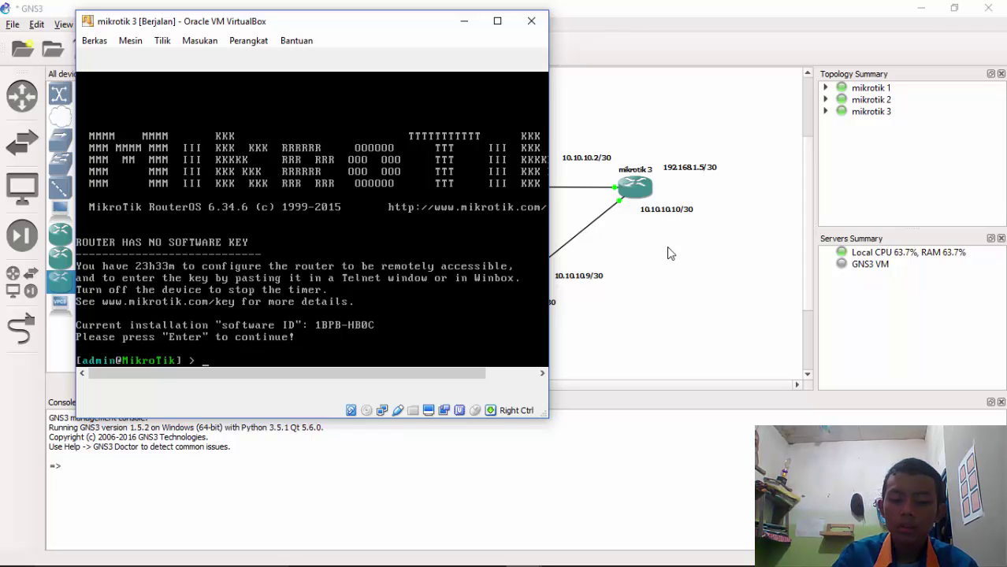
{"action": "type", "text": "ip "}
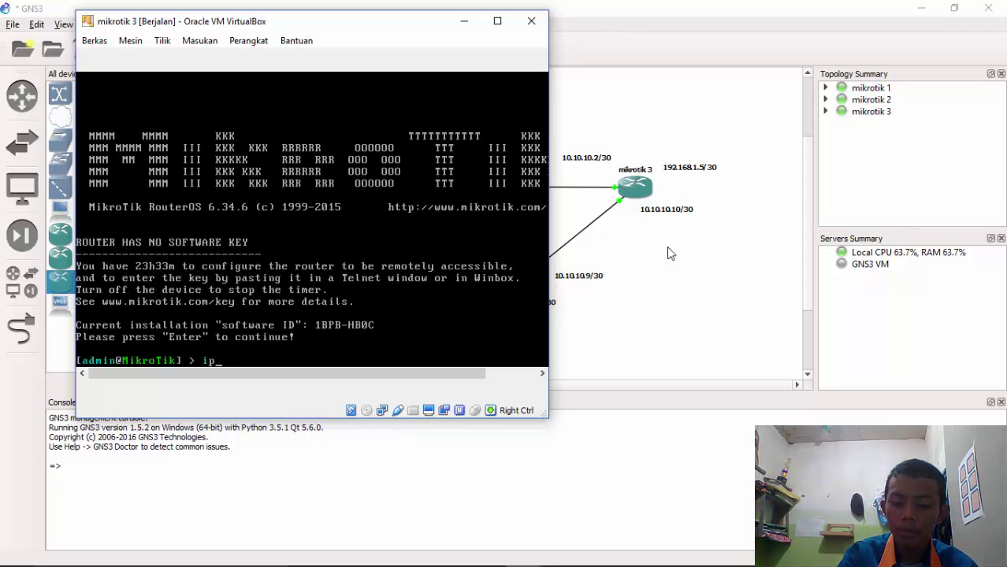
{"action": "type", "text": "address "}
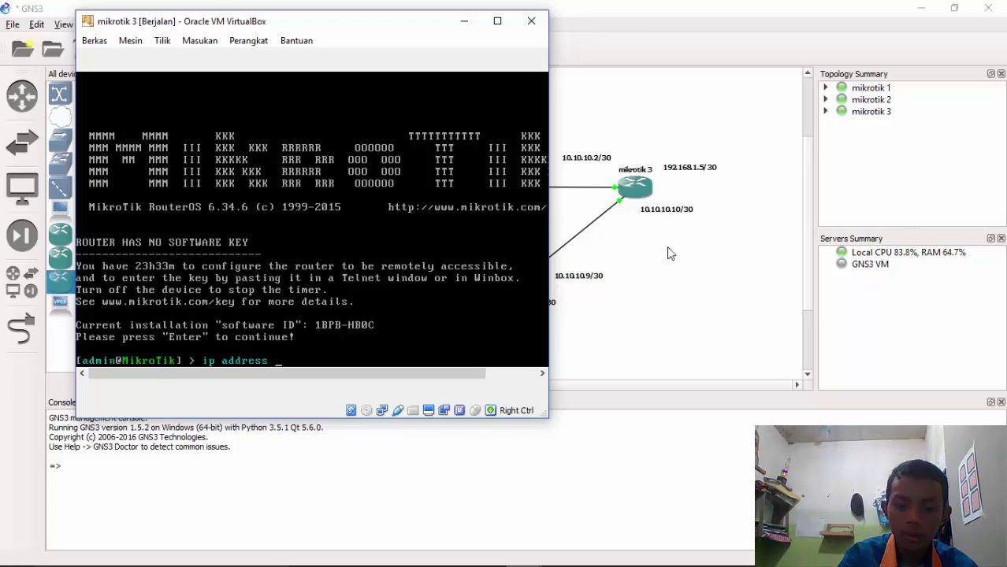
{"action": "type", "text": "add address"}
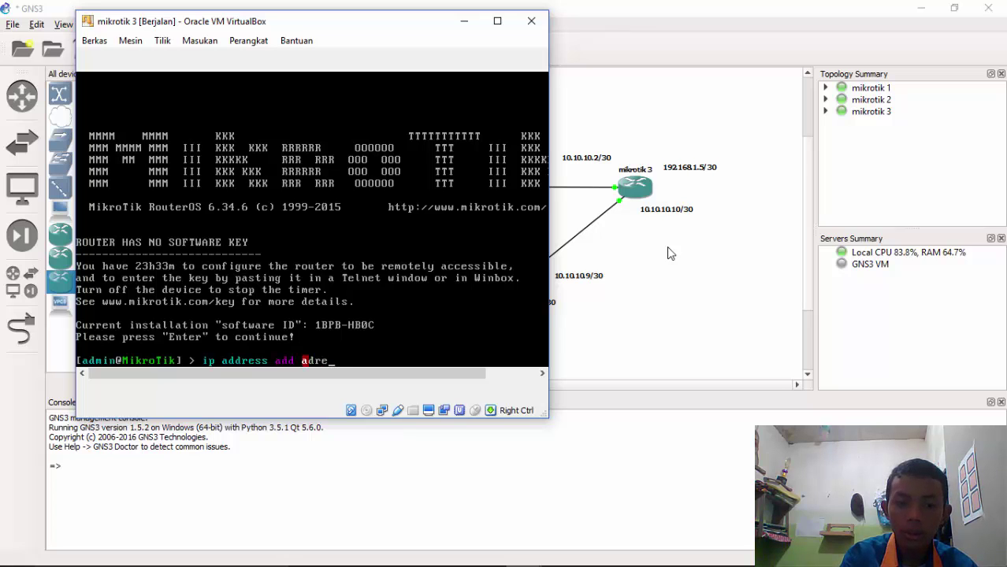
{"action": "type", "text": "="}
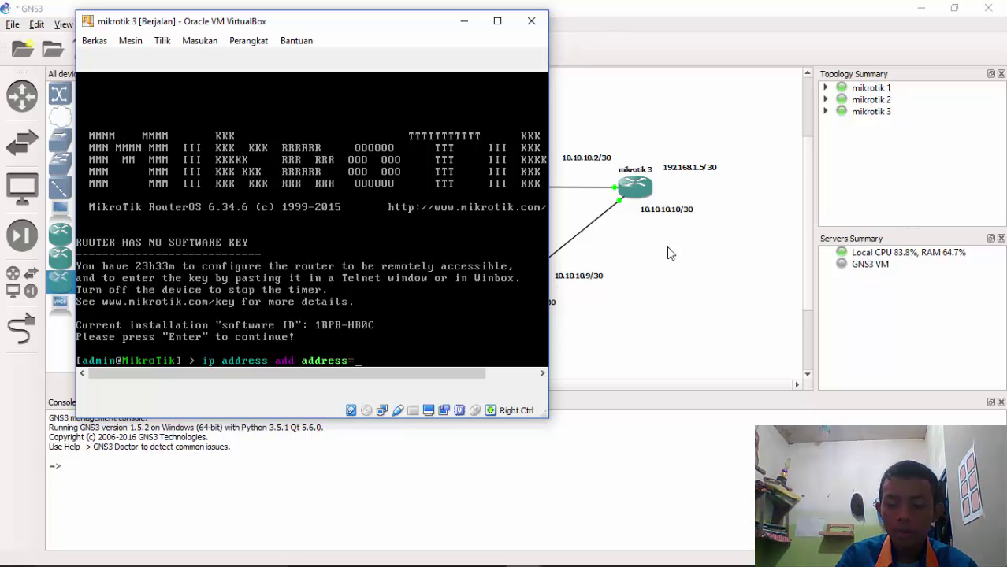
{"action": "type", "text": "10.10"}
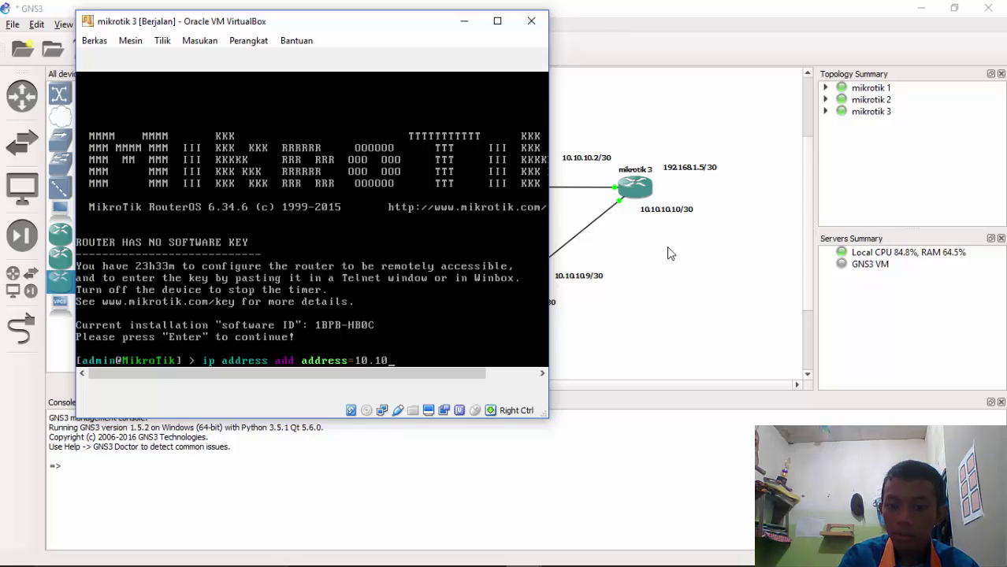
{"action": "type", "text": ".10.2"}
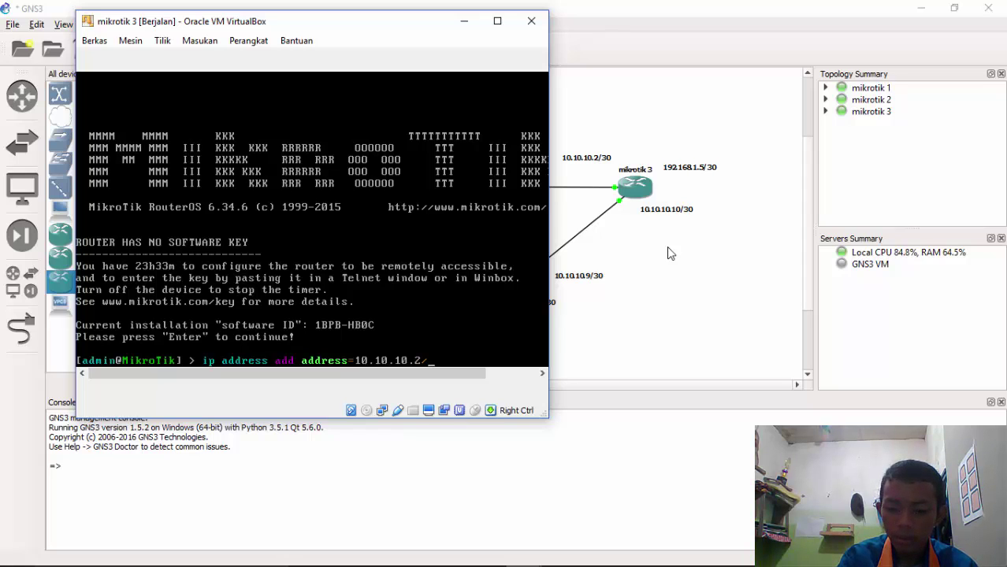
{"action": "type", "text": "/30"}
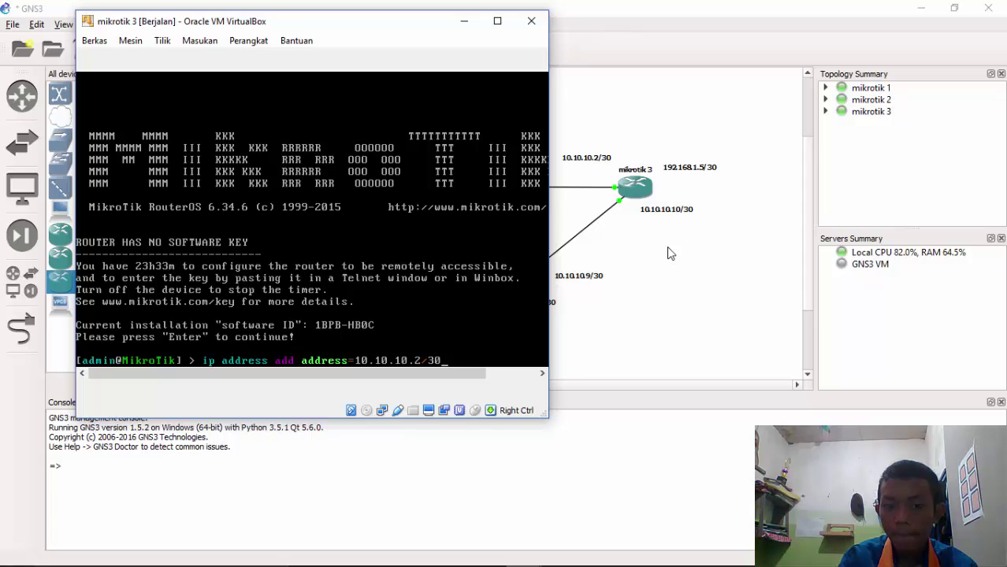
{"action": "type", "text": " interface="}
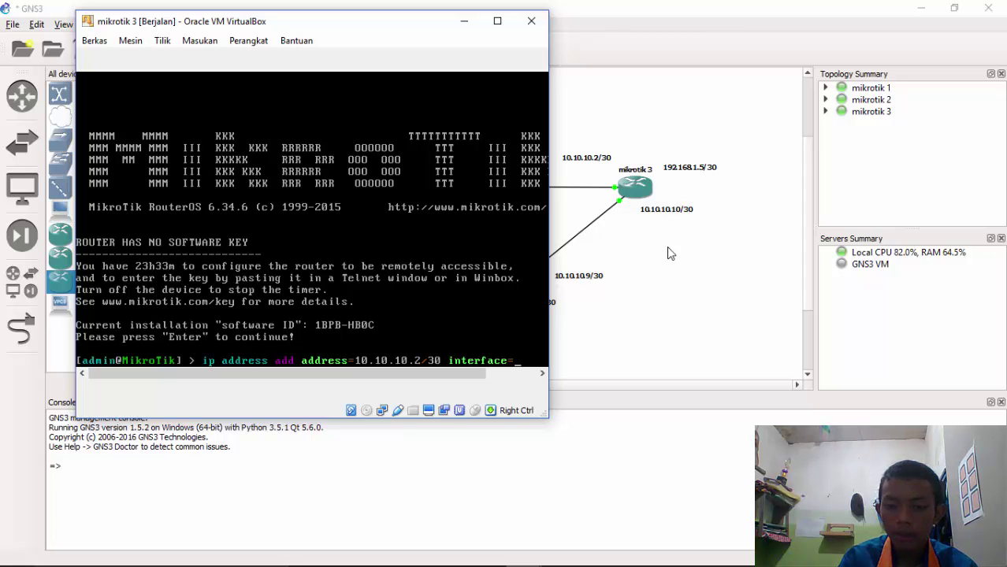
{"action": "type", "text": "ether"}
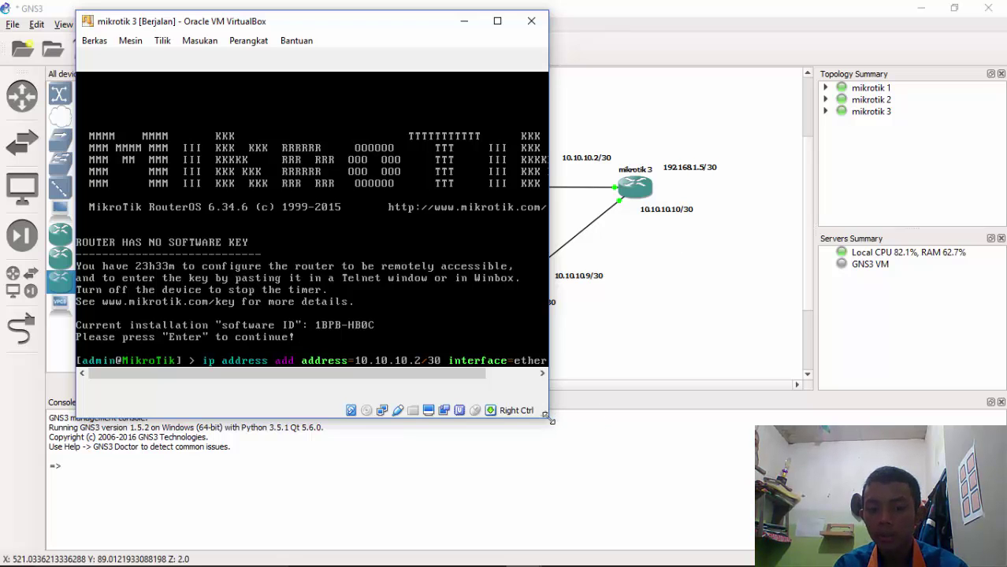
{"action": "left_click_drag", "start_coordinate": [548, 420], "coordinate": [562, 419]}
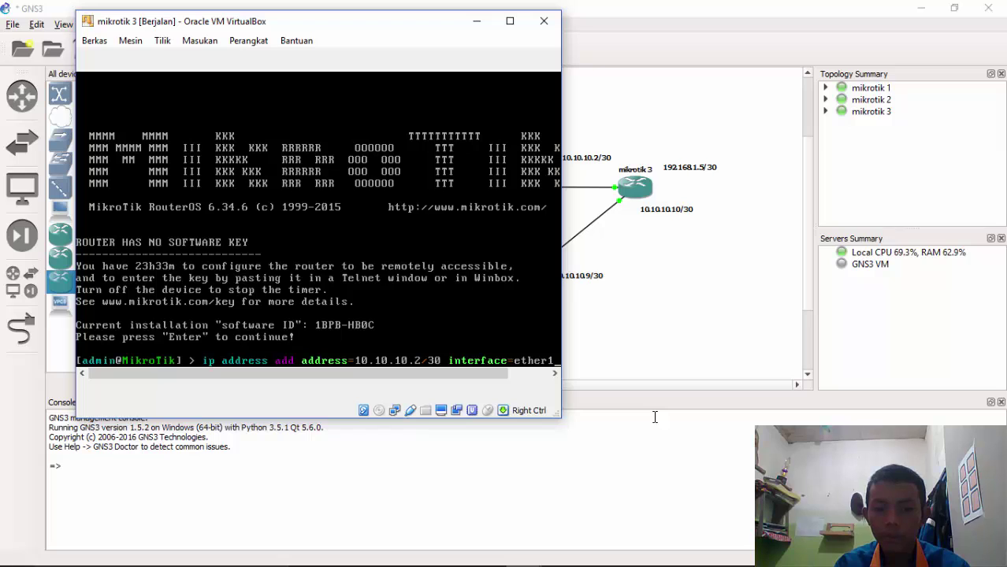
{"action": "key", "text": "Return"}
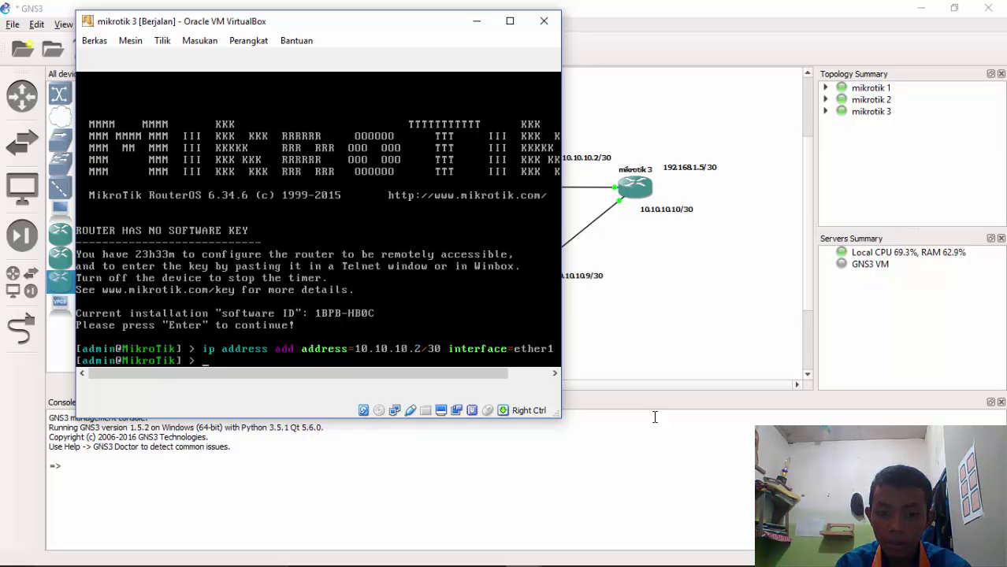
Reuse the previous command to assign 10.10.10.10/30 to ether2 on mikrotik 3
{"action": "key", "text": "Up"}
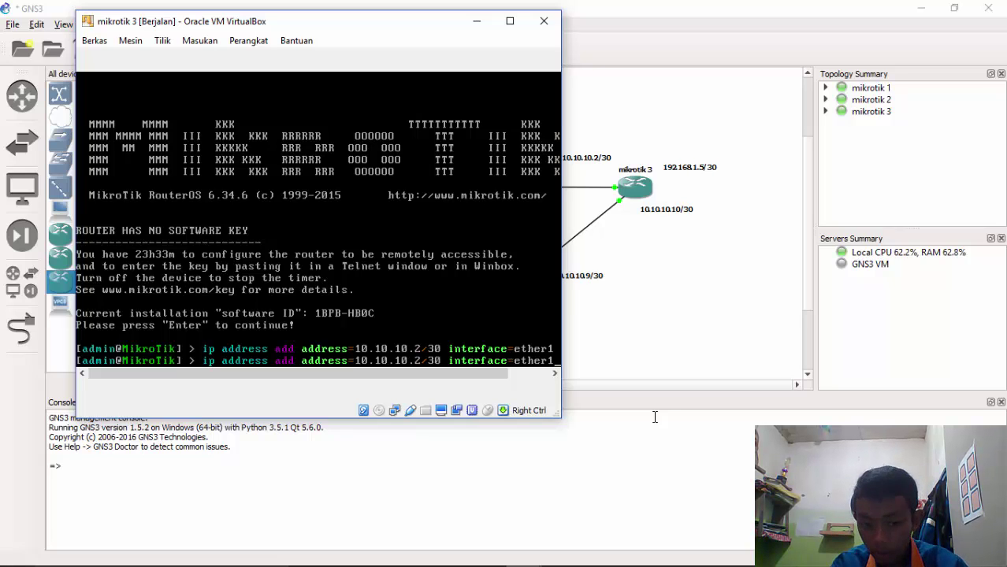
{"action": "key", "text": "BackSpace"}
{"action": "type", "text": "2"}
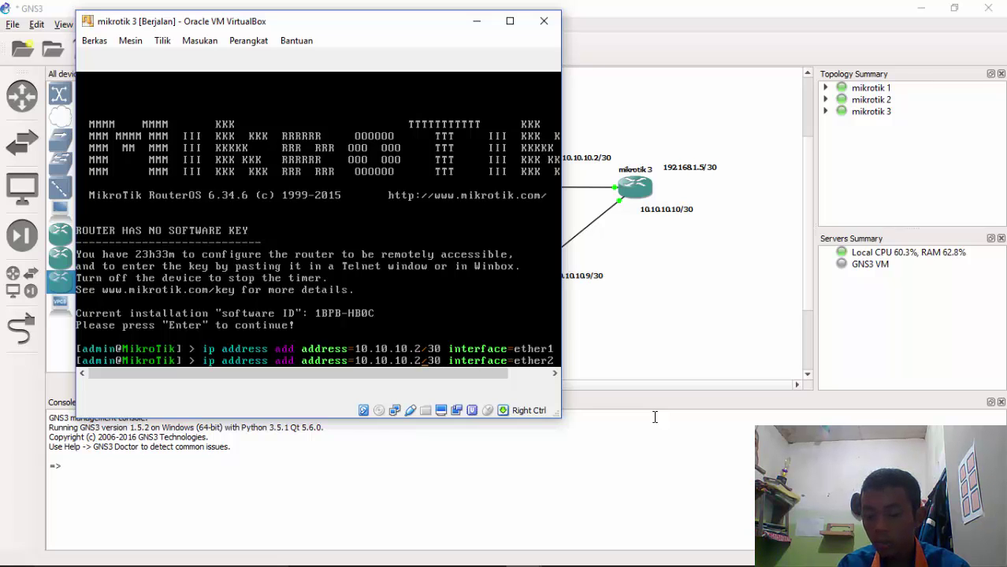
{"action": "key", "text": "BackSpace"}
{"action": "type", "text": "10"}
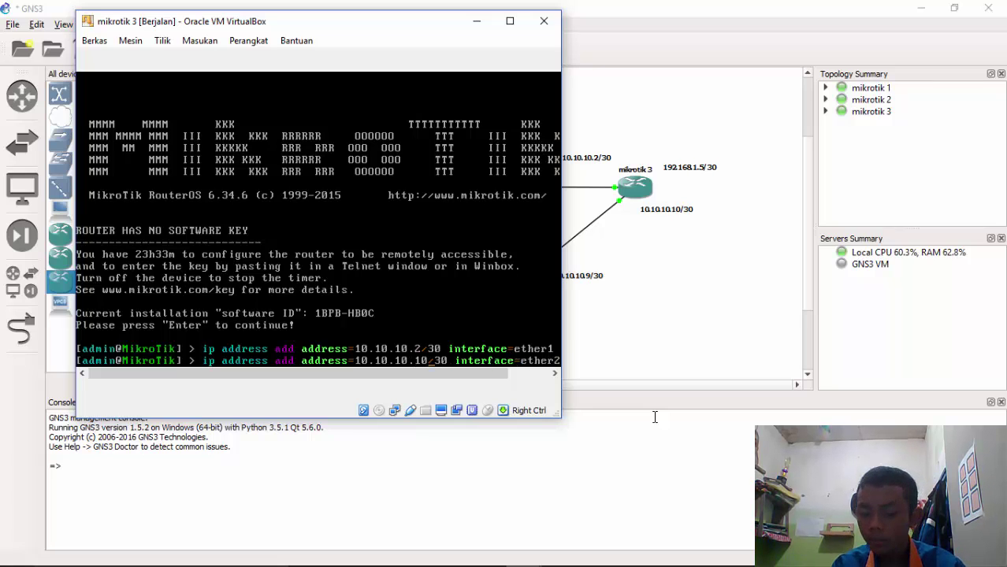
{"action": "key", "text": "Return"}
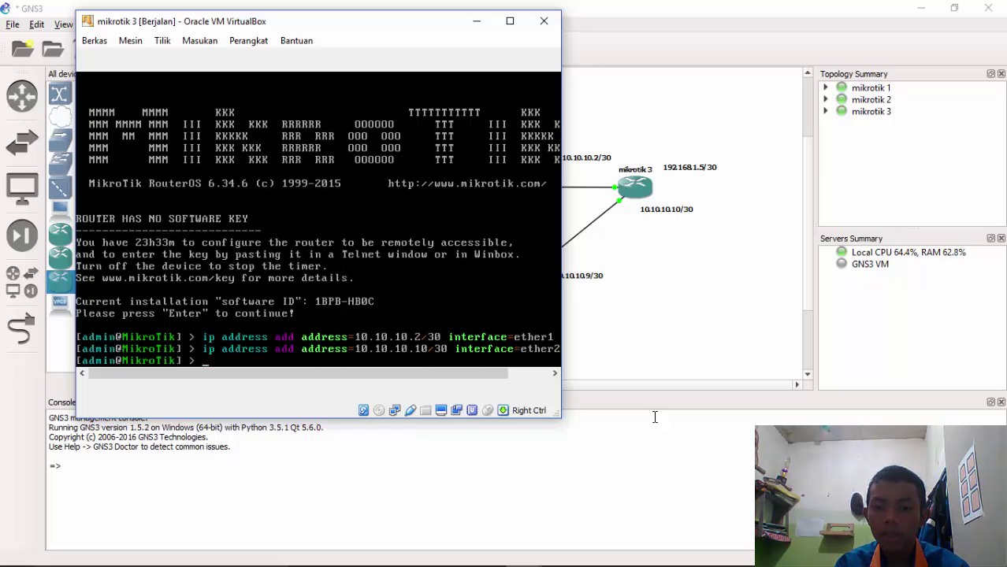
Edit the recalled command to assign 192.168.1.5/30 to ether3
{"action": "key", "text": "Up"}
{"action": "key", "text": "Right"}
{"action": "key", "text": "Right"}
{"action": "key", "text": "Right"}
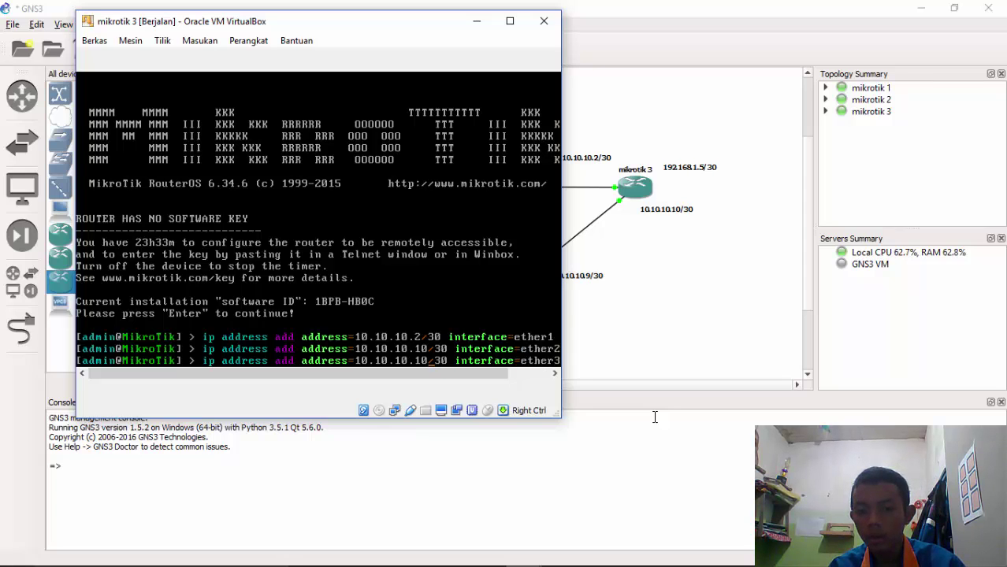
{"action": "key", "text": "BackSpace"}
{"action": "key", "text": "BackSpace"}
{"action": "key", "text": "BackSpace"}
{"action": "key", "text": "BackSpace"}
{"action": "key", "text": "BackSpace"}
{"action": "key", "text": "BackSpace"}
{"action": "key", "text": "BackSpace"}
{"action": "key", "text": "BackSpace"}
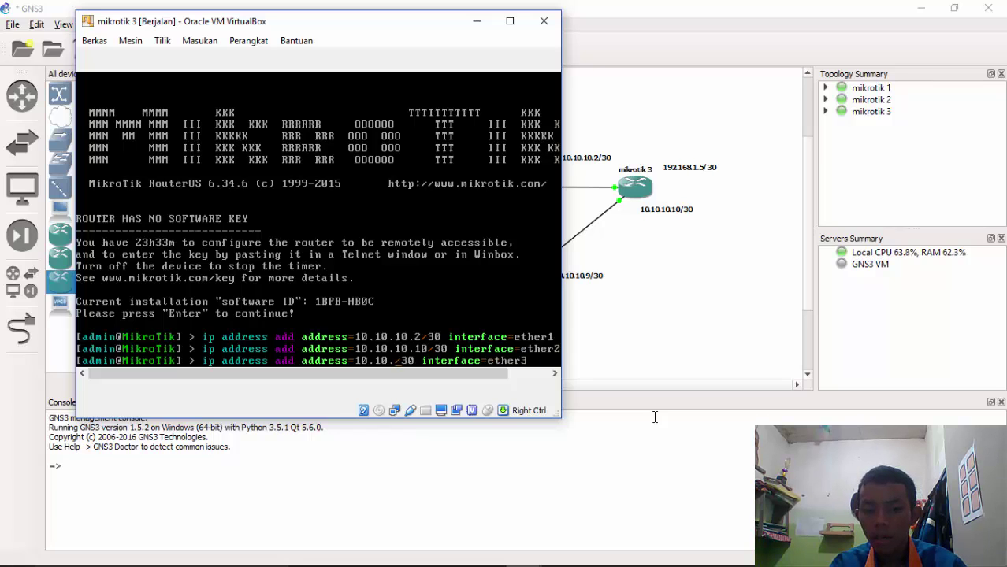
{"action": "key", "text": "BackSpace"}
{"action": "key", "text": "BackSpace"}
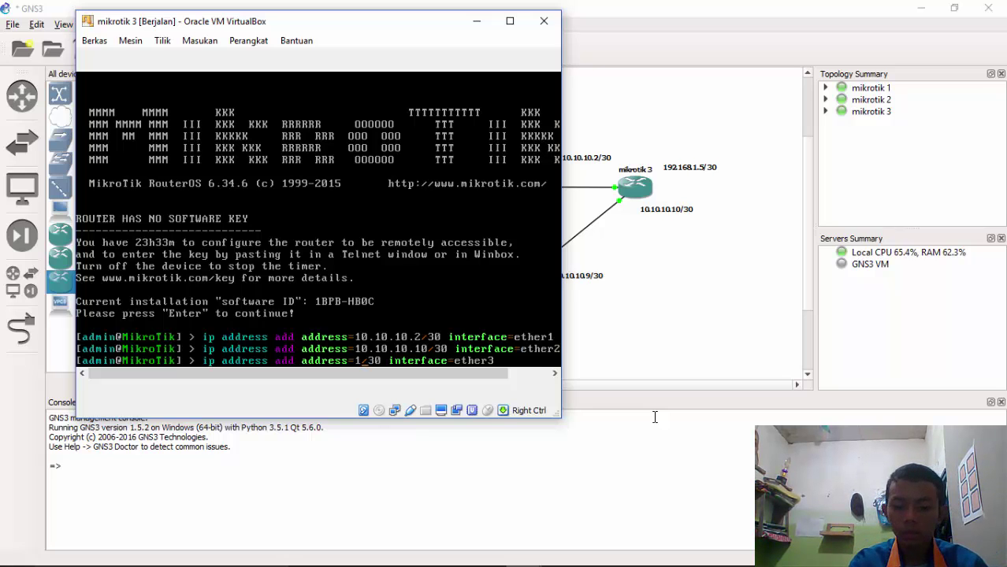
{"action": "type", "text": "192"}
{"action": "type", "text": ".168"}
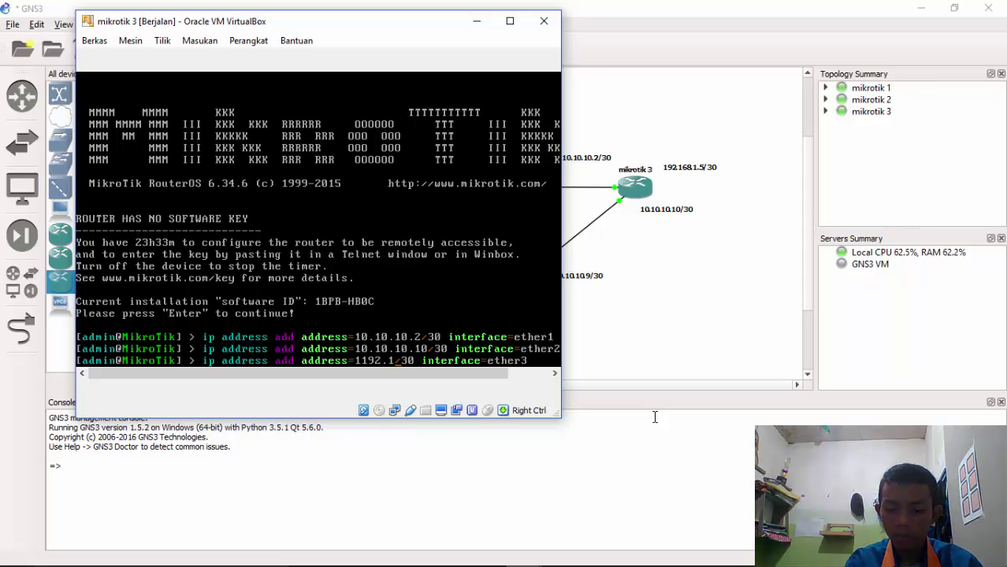
{"action": "type", "text": ".1."}
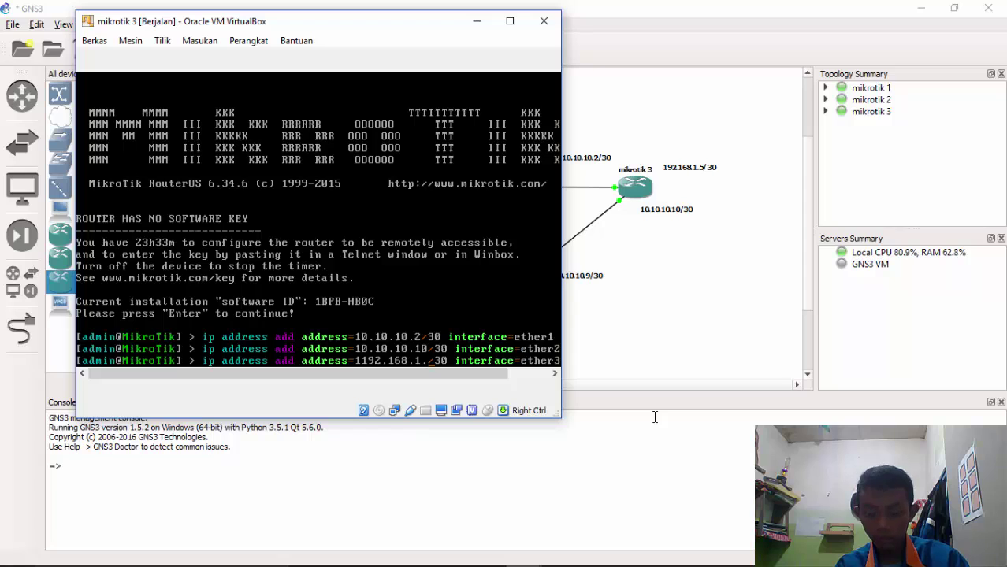
{"action": "type", "text": "5"}
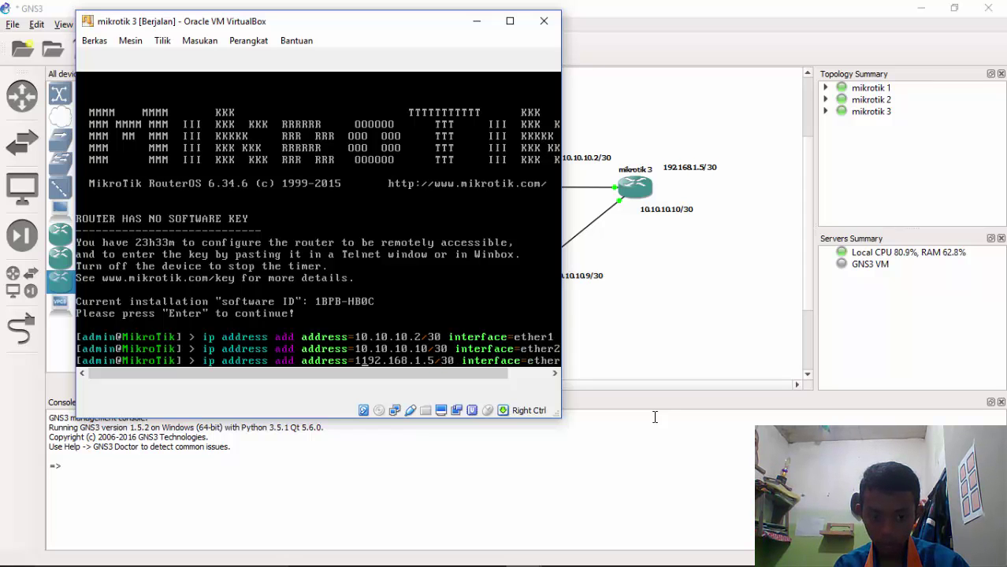
{"action": "key", "text": "BackSpace"}
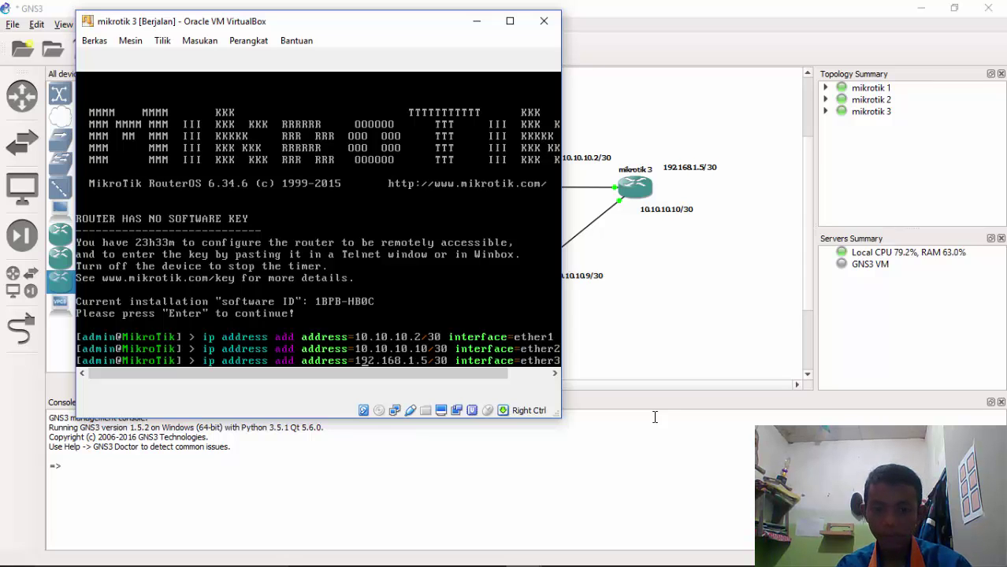
{"action": "key", "text": "Right"}
{"action": "key", "text": "Right"}
{"action": "key", "text": "Return"}
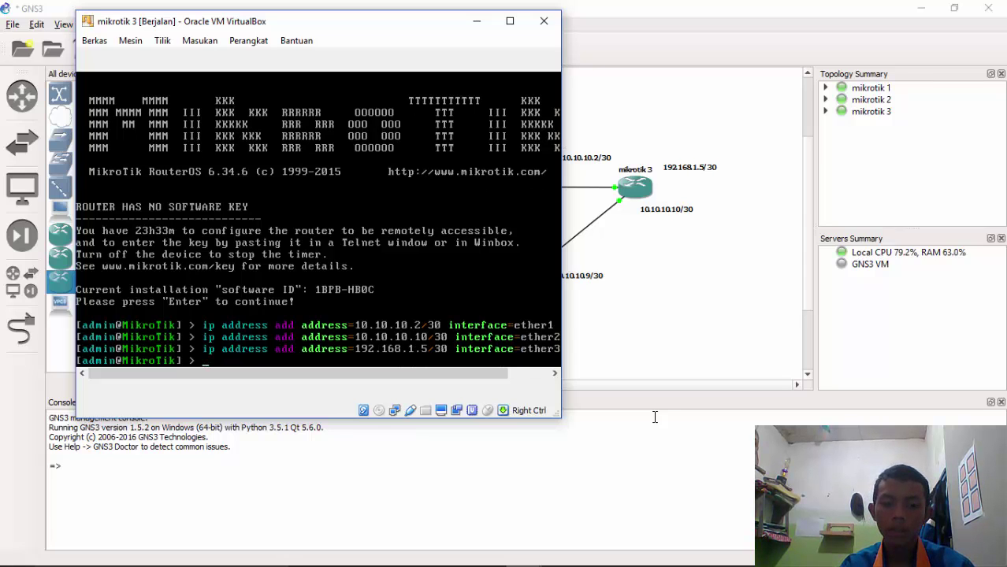
List mikrotik 3's addresses with ip address print and move the console aside
{"action": "type", "text": "ip address"}
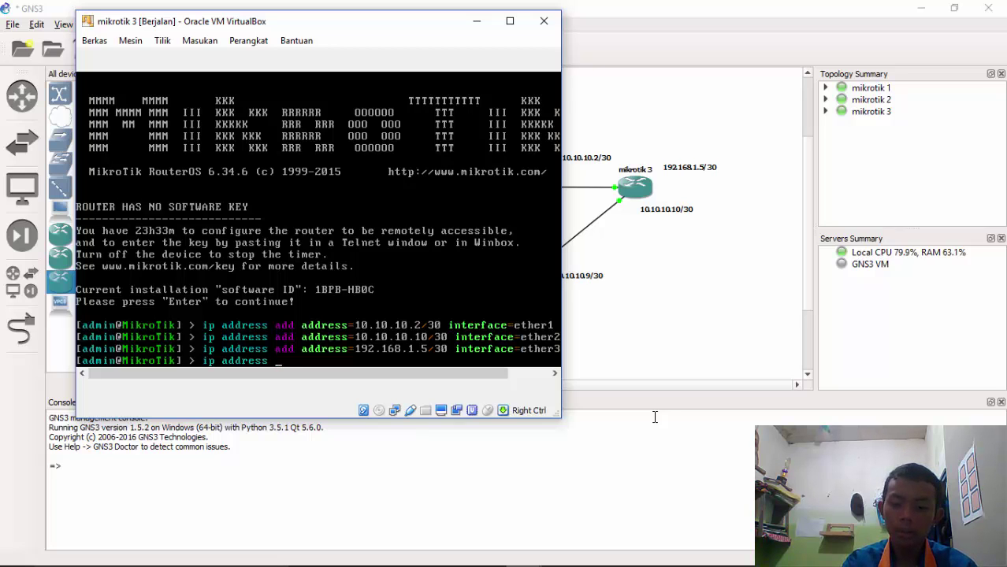
{"action": "type", "text": " p"}
{"action": "key", "text": "Return"}
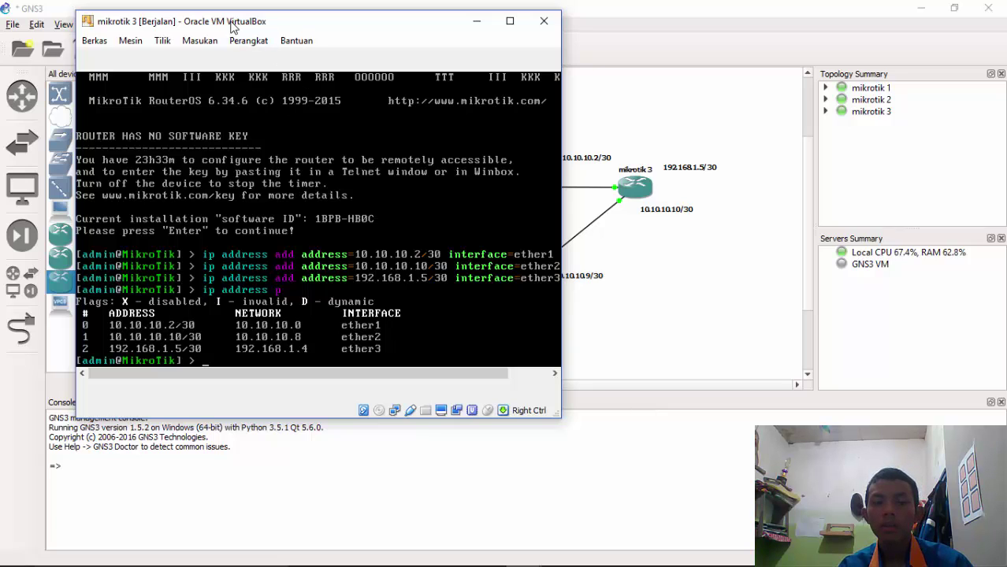
{"action": "left_click_drag", "start_coordinate": [167, 22], "coordinate": [502, 38]}
Put away the mikrotik 3 console and show the three router console previews
{"action": "left_click", "coordinate": [834, 40]}
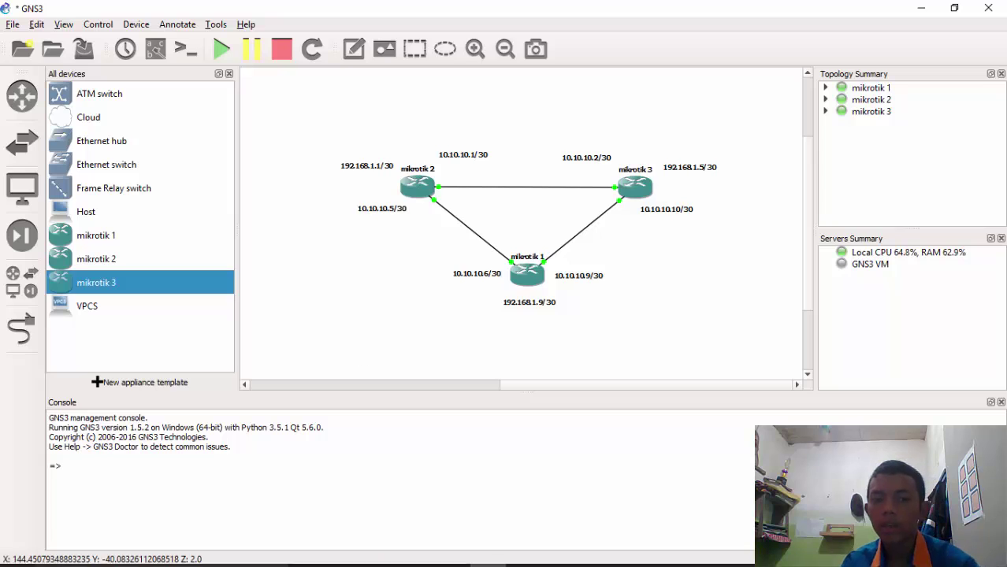
{"action": "mouse_move", "coordinate": [347, 563]}
{"action": "mouse_move", "coordinate": [528, 558]}
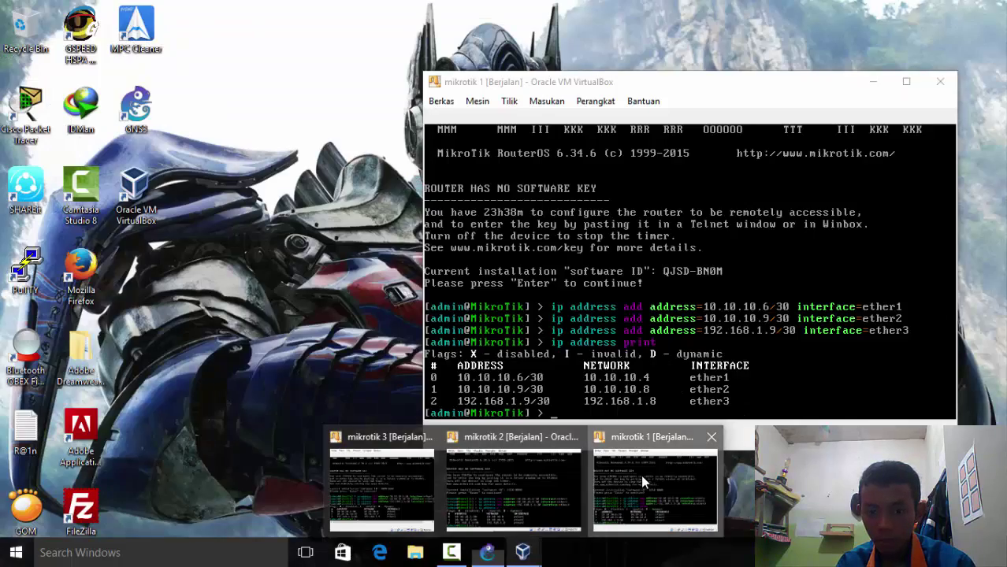
Switch to the mikrotik 1 console and place it over the topology
{"action": "left_click", "coordinate": [641, 474]}
{"action": "left_click_drag", "start_coordinate": [508, 86], "coordinate": [328, 231]}
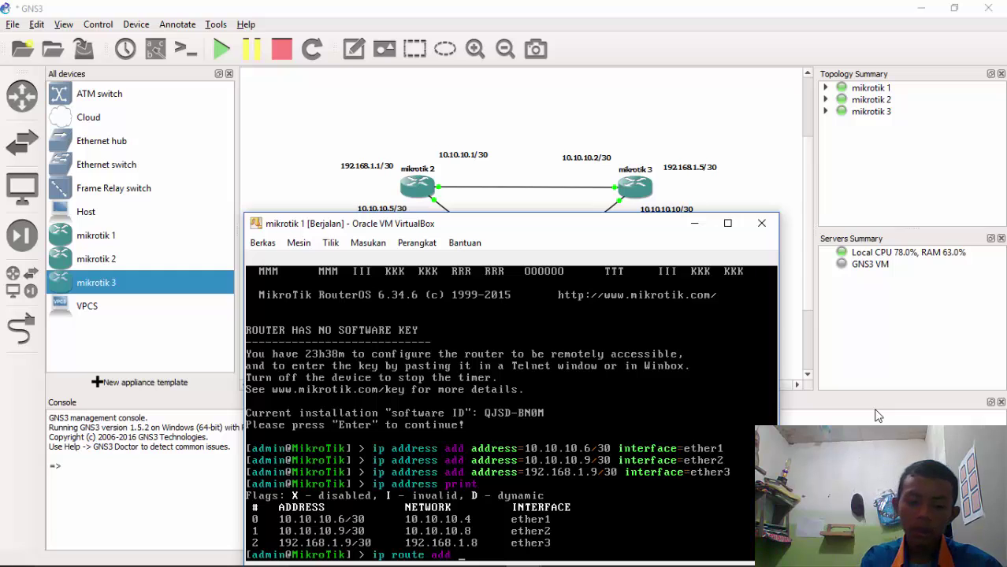
Add a static route to 10.10.10.0/30 via gateway 10.10.10.5 on mikrotik 1
{"action": "type", "text": "gateway="}
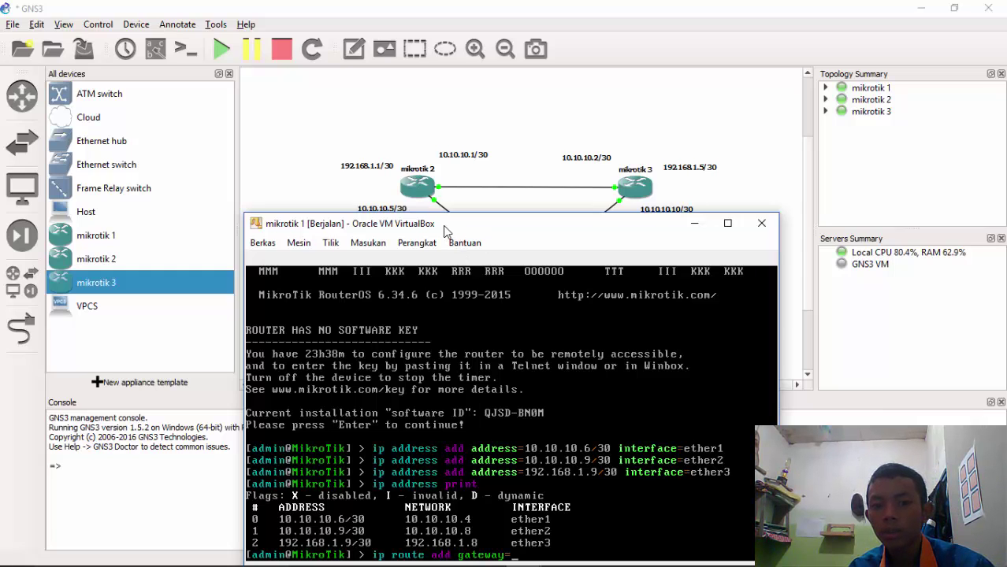
{"action": "left_click_drag", "start_coordinate": [443, 225], "coordinate": [708, 73]}
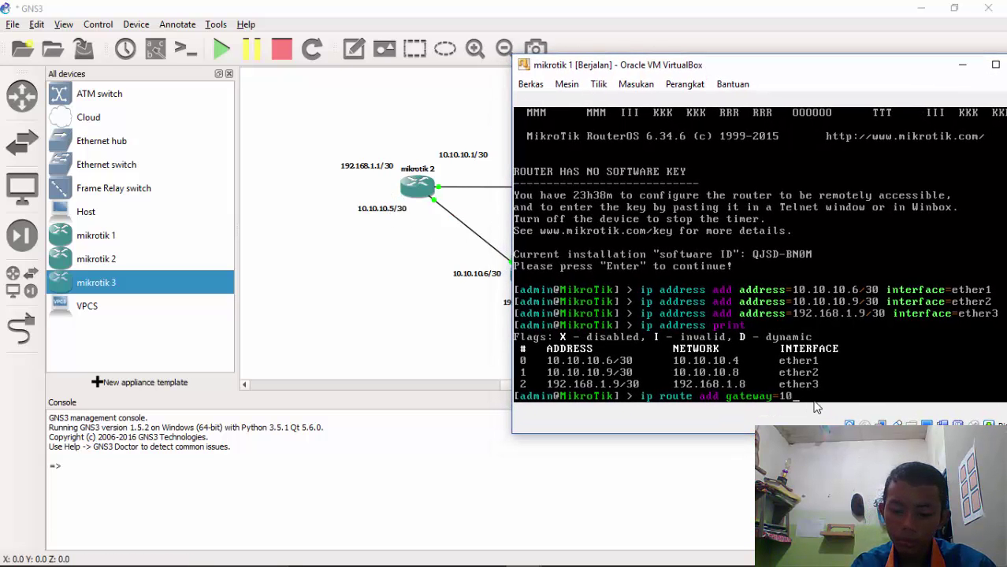
{"action": "type", "text": ".10.10.5 dst"}
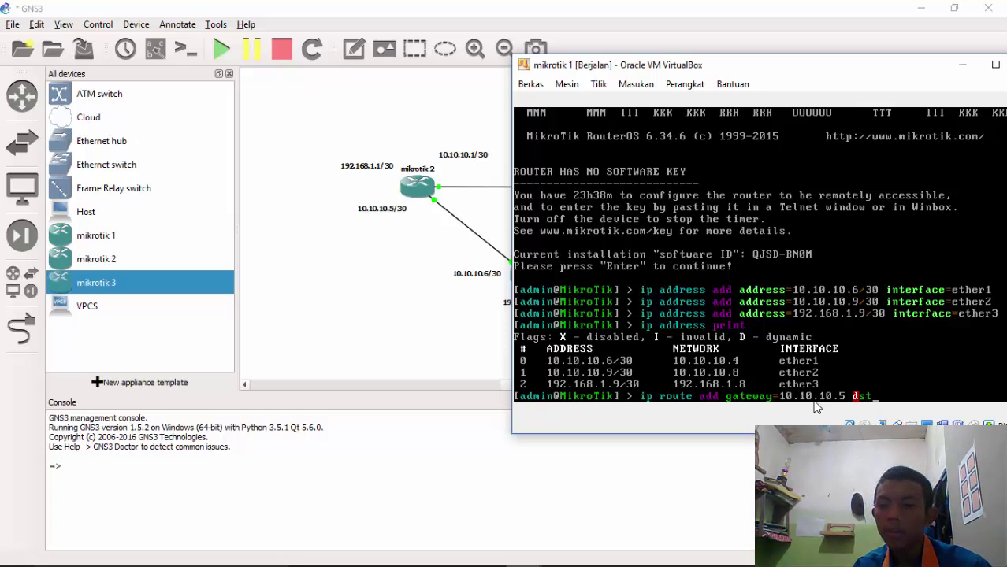
{"action": "key", "text": "Tab"}
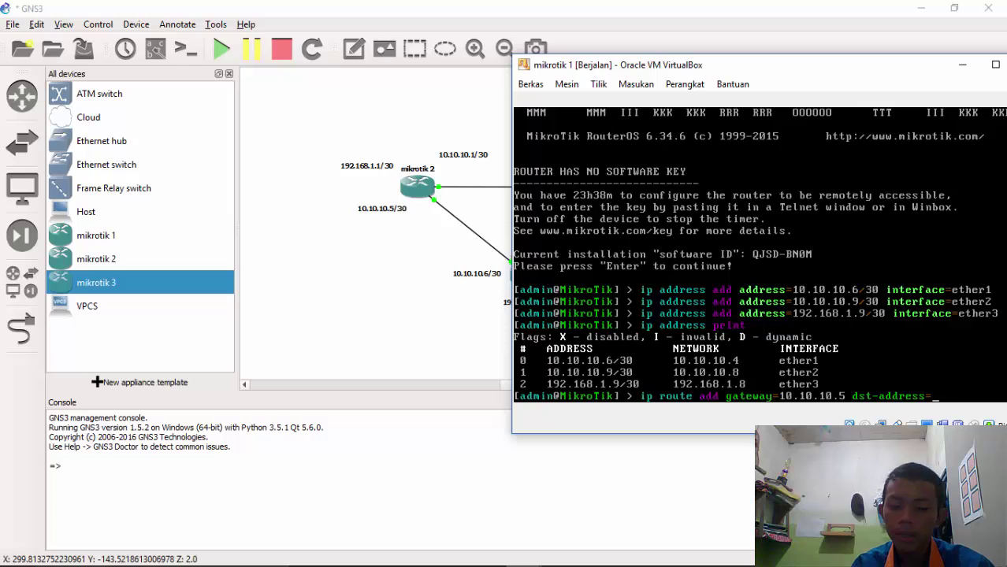
{"action": "type", "text": "10.10.1"}
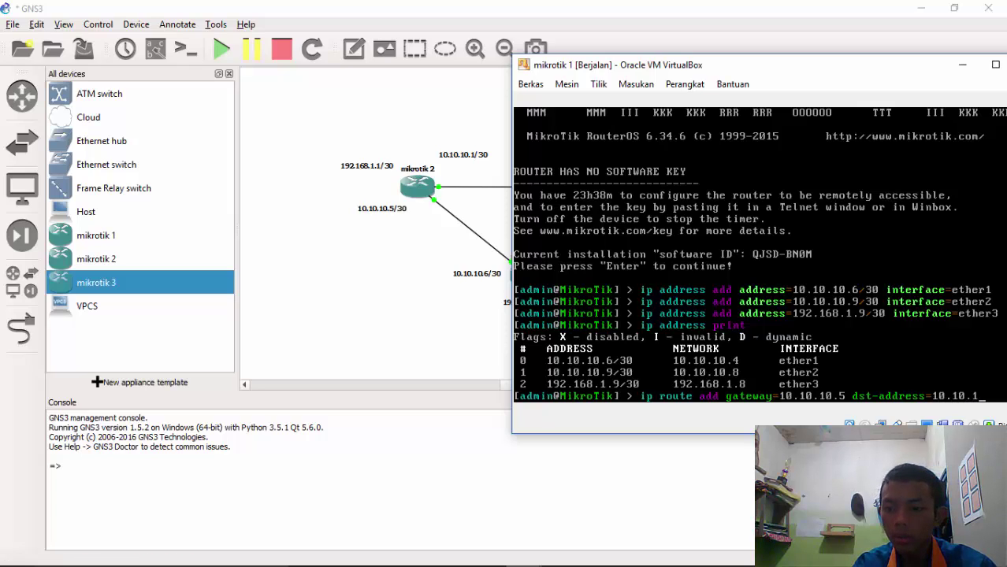
{"action": "type", "text": "0/"}
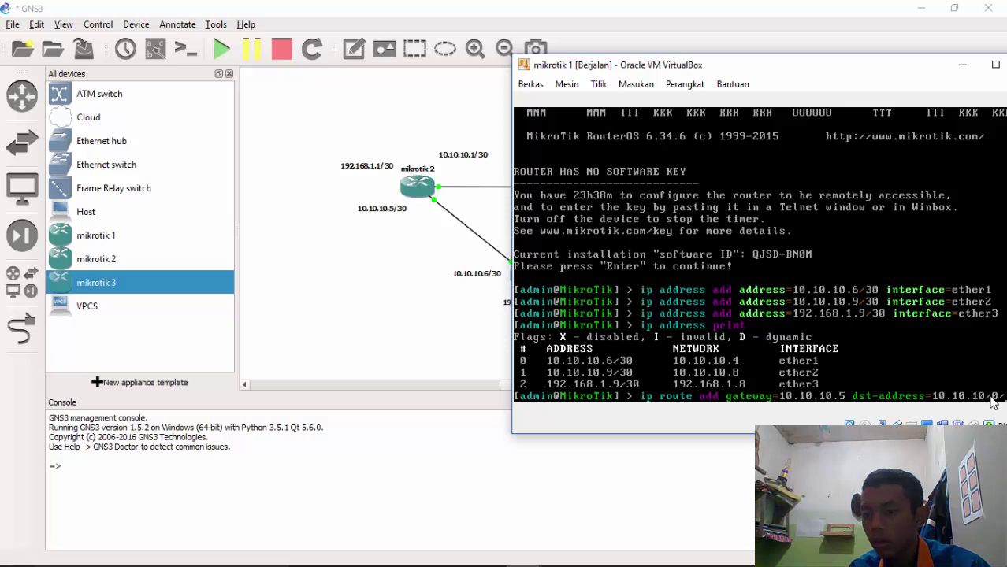
{"action": "key", "text": "BackSpace"}
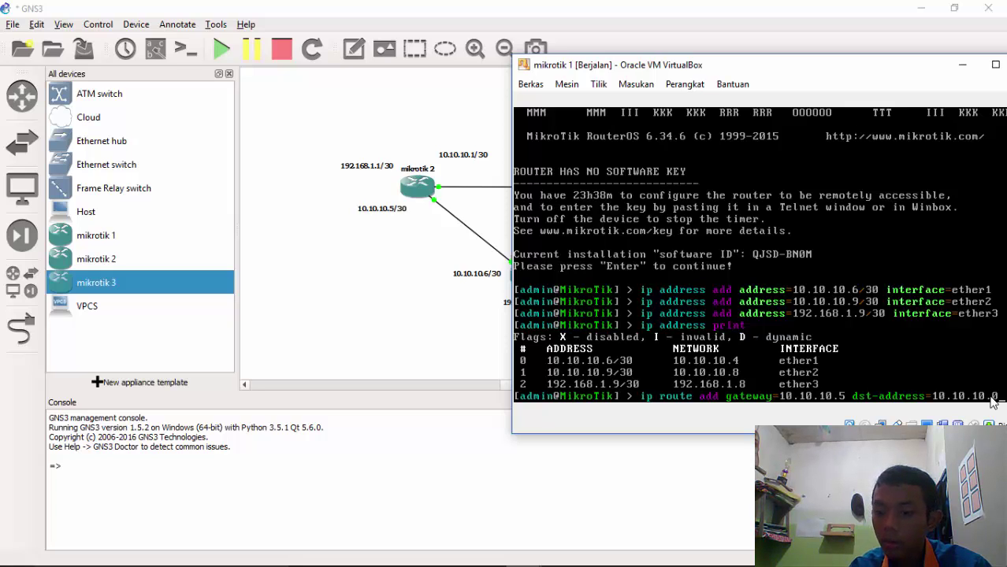
{"action": "type", "text": ".0/"}
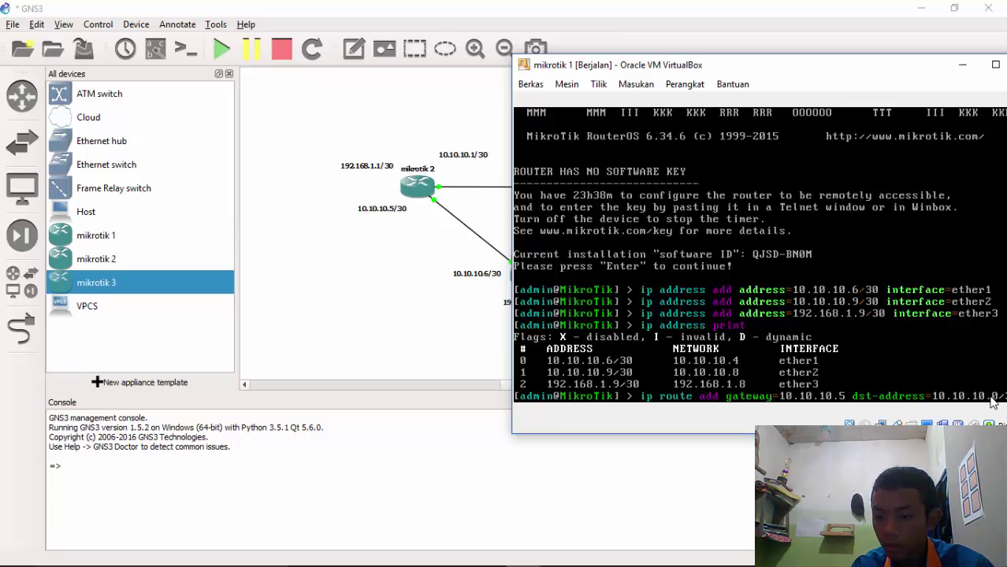
{"action": "left_click_drag", "start_coordinate": [784, 63], "coordinate": [750, 71]}
{"action": "type", "text": "30"}
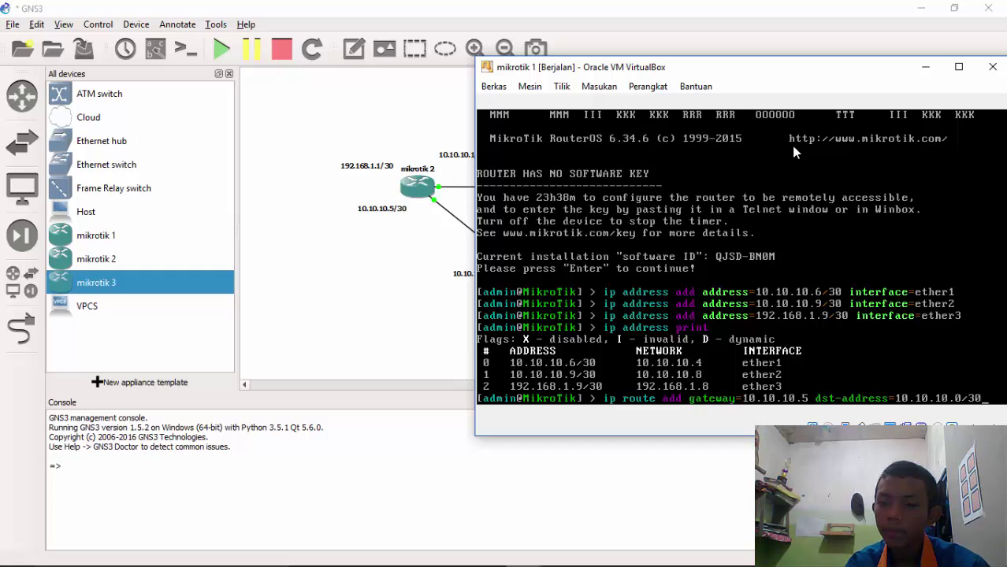
{"action": "key", "text": "Return"}
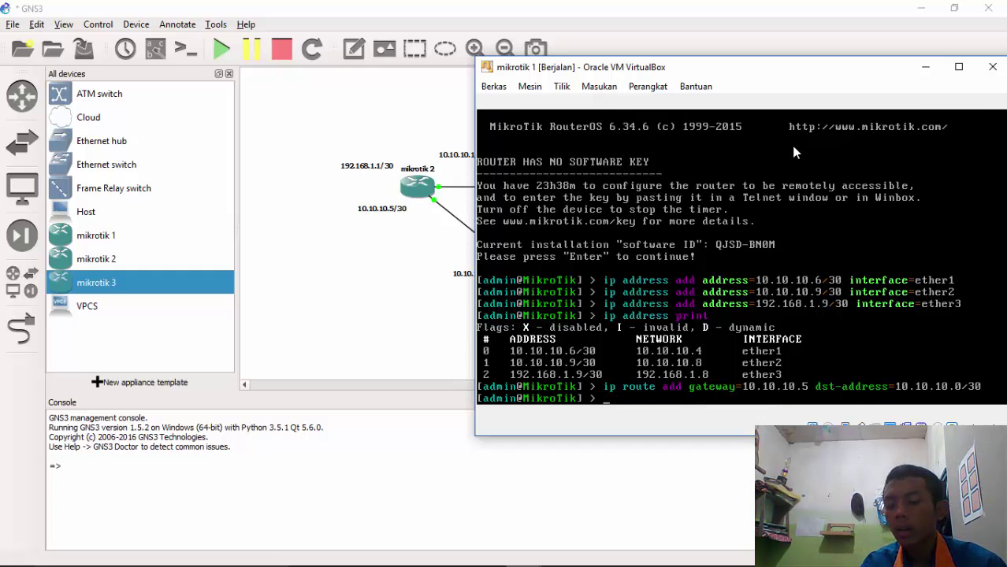
Add a second route to 192.168.1.0/30 via 10.10.10.5 and put the console away
{"action": "key", "text": "Up"}
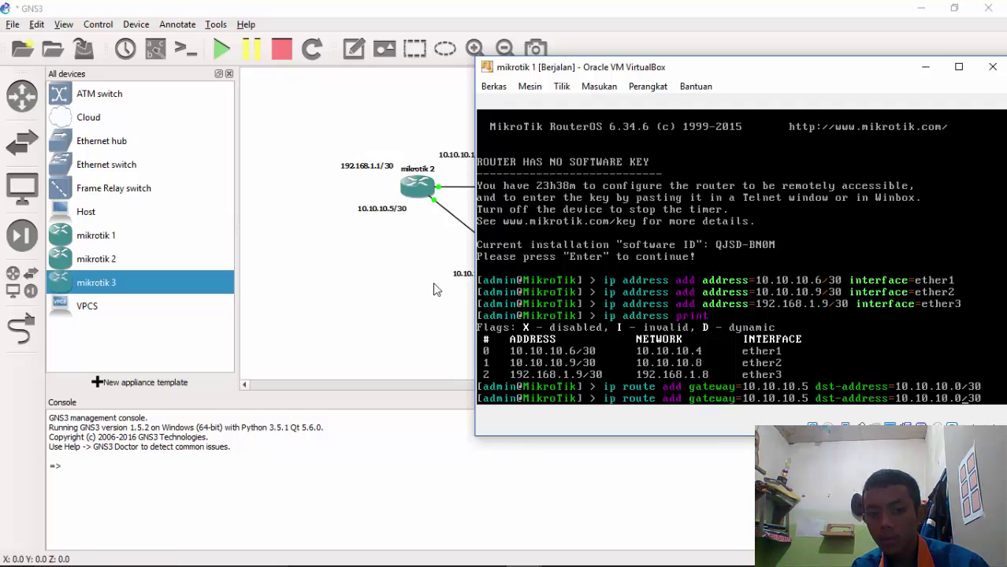
{"action": "key", "text": "BackSpace"}
{"action": "key", "text": "BackSpace"}
{"action": "key", "text": "BackSpace"}
{"action": "key", "text": "BackSpace"}
{"action": "key", "text": "BackSpace"}
{"action": "key", "text": "BackSpace"}
{"action": "key", "text": "BackSpace"}
{"action": "key", "text": "BackSpace"}
{"action": "key", "text": "BackSpace"}
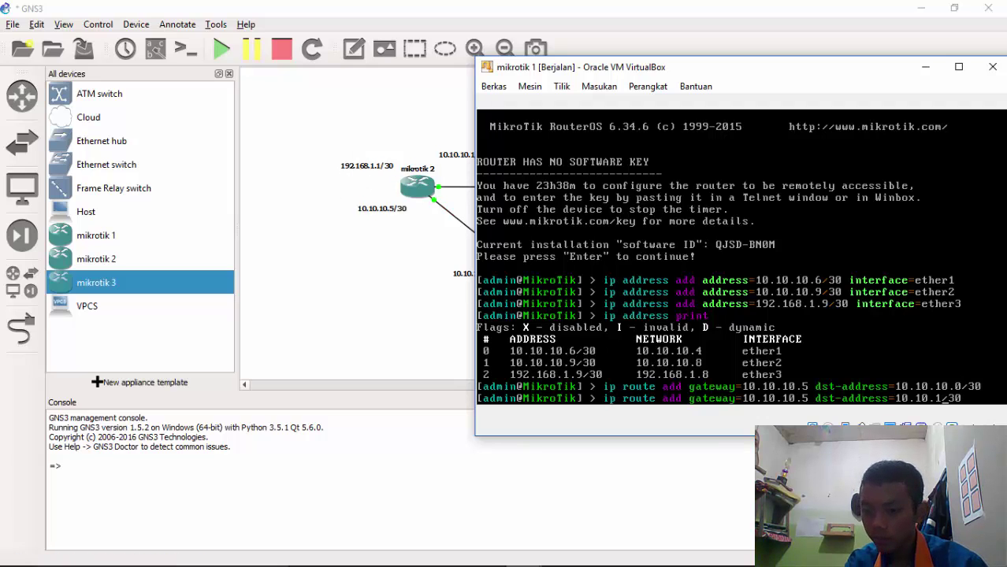
{"action": "type", "text": "92.1"}
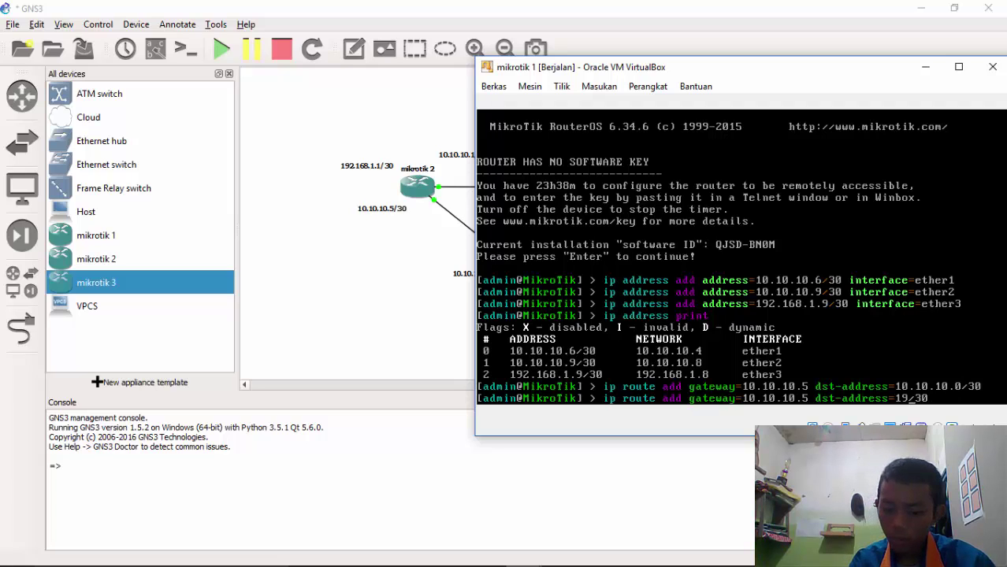
{"action": "type", "text": "68"}
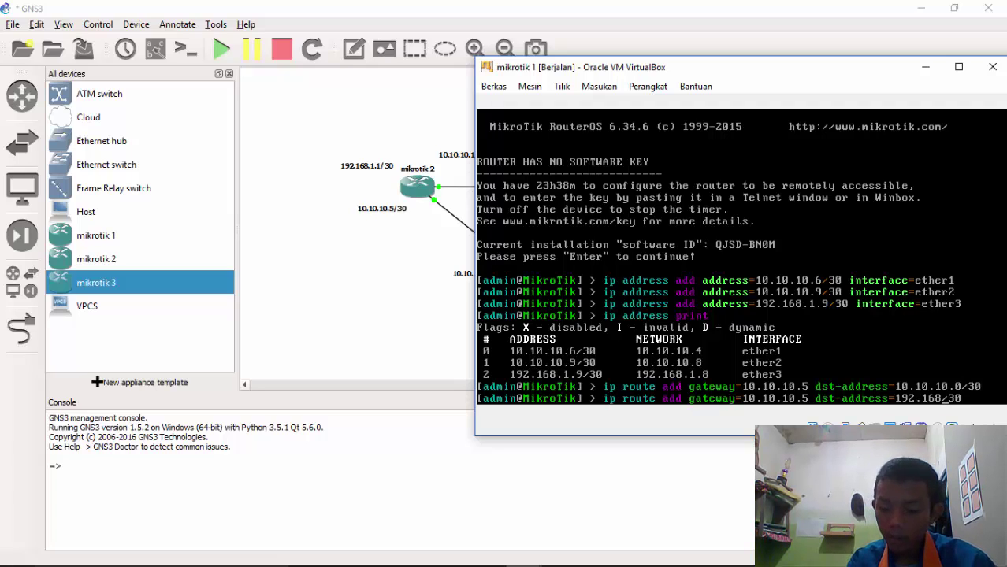
{"action": "type", "text": ".1.0"}
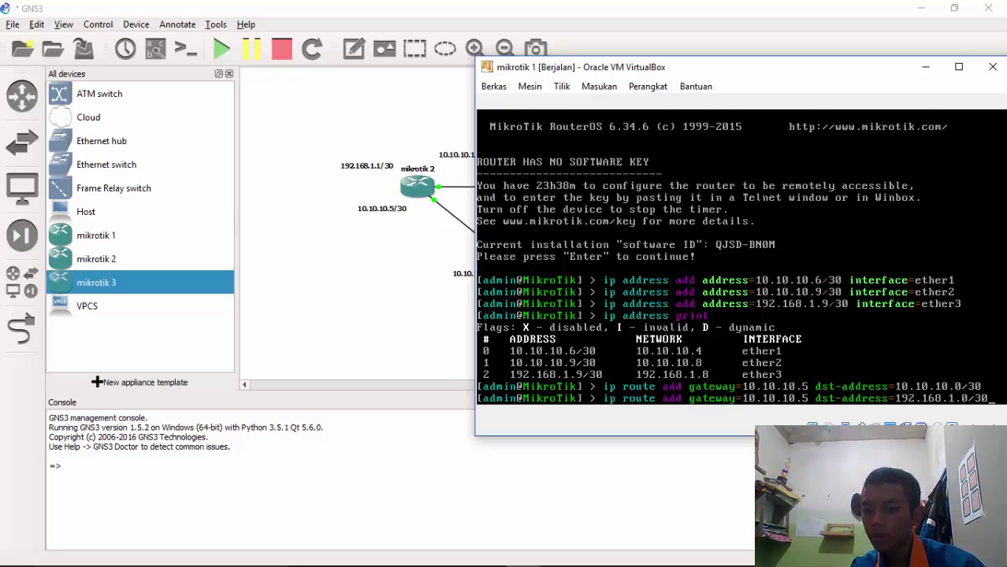
{"action": "key", "text": "Return"}
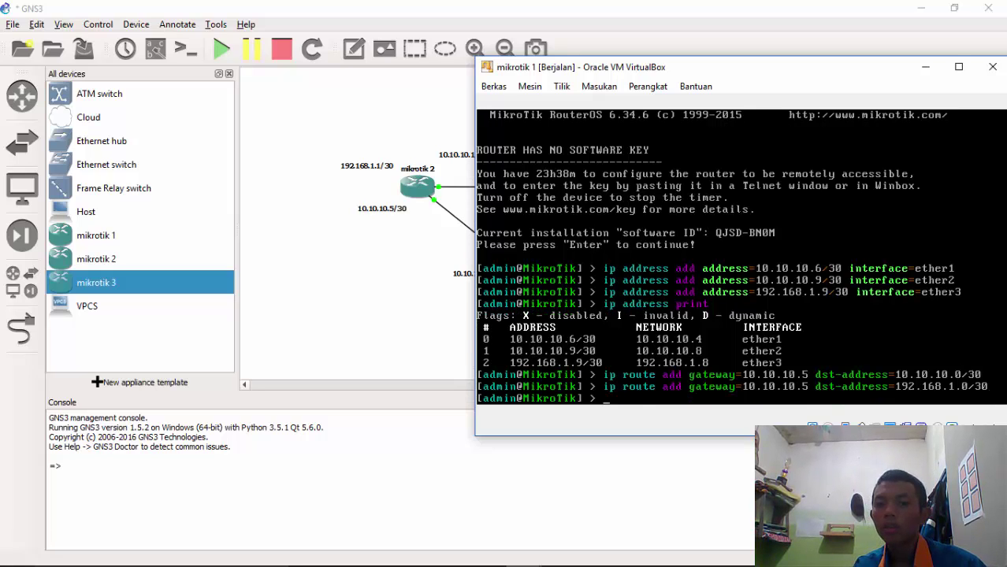
{"action": "left_click", "coordinate": [926, 66]}
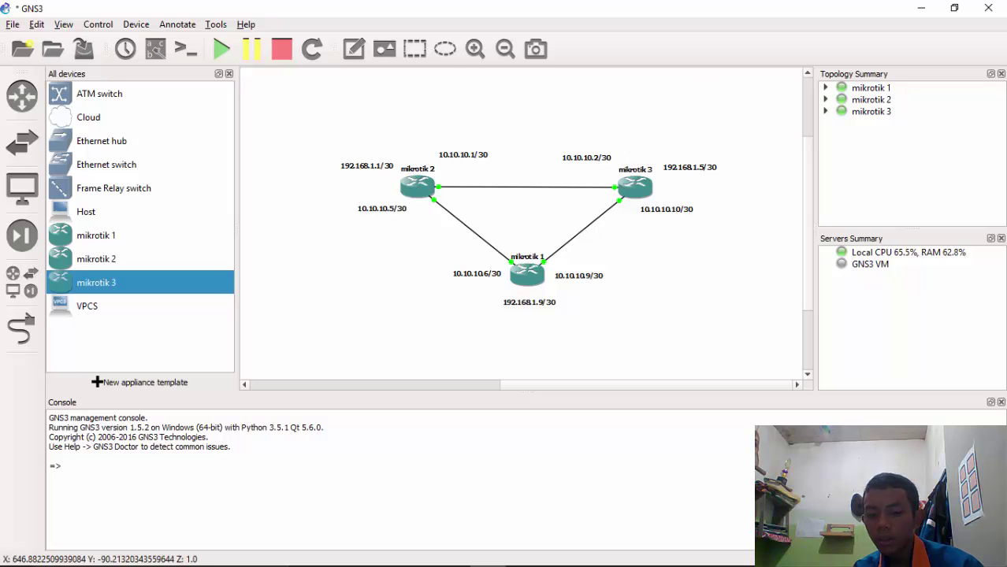
Bring back mikrotik 1's console and rerun the last route with gateway 10.10.10.10
{"action": "left_click", "coordinate": [523, 552]}
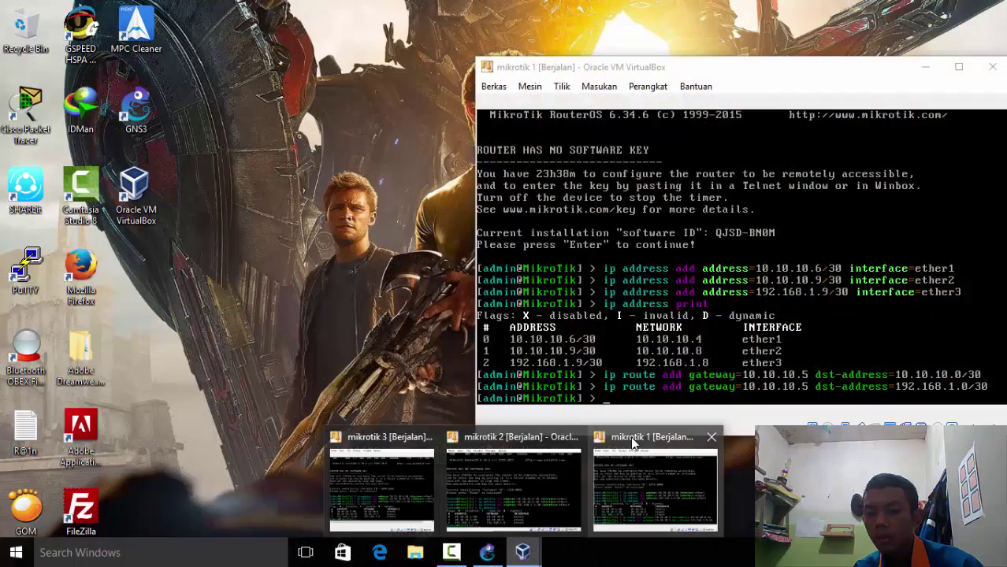
{"action": "left_click", "coordinate": [631, 437]}
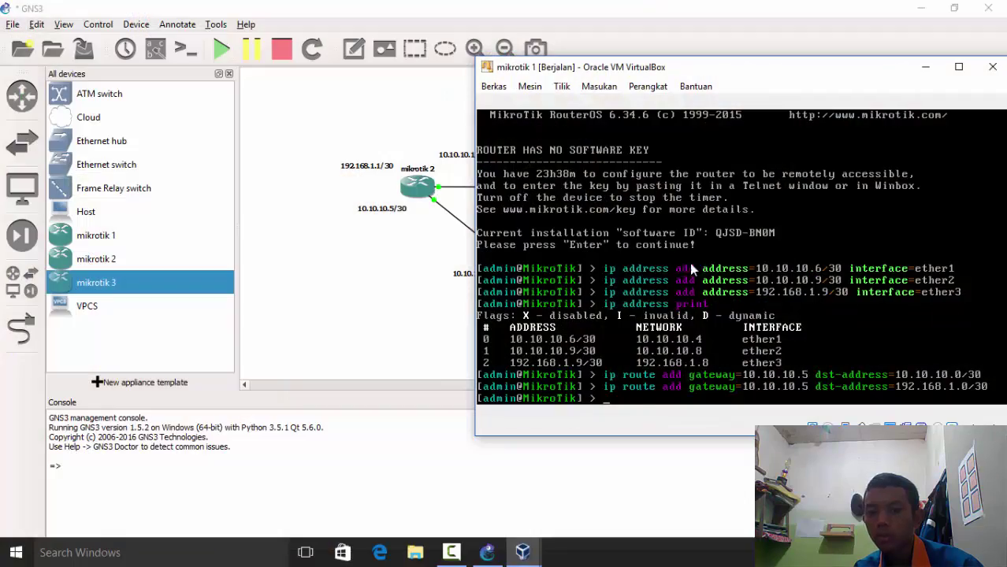
{"action": "left_click_drag", "start_coordinate": [642, 67], "coordinate": [501, 29]}
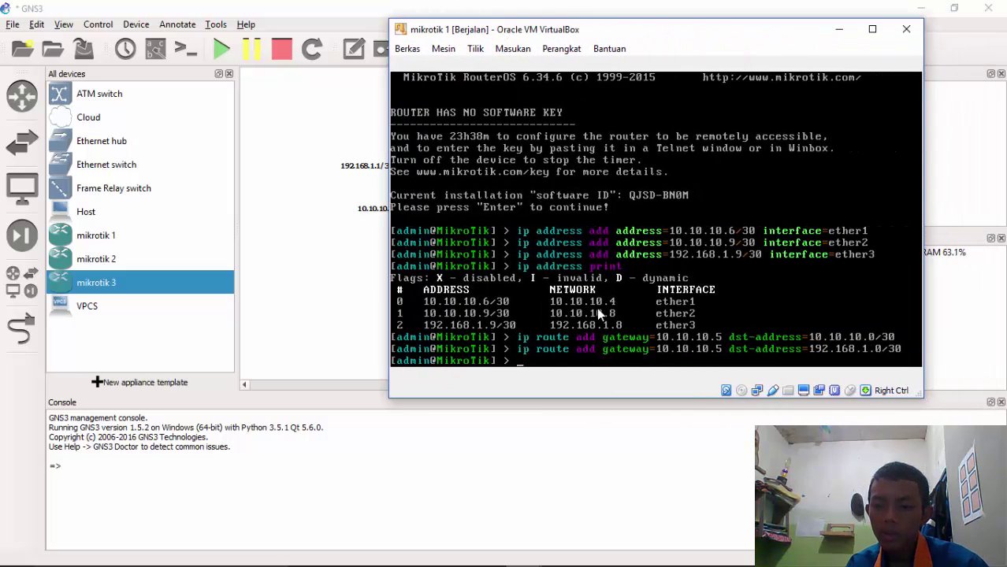
{"action": "key", "text": "Up"}
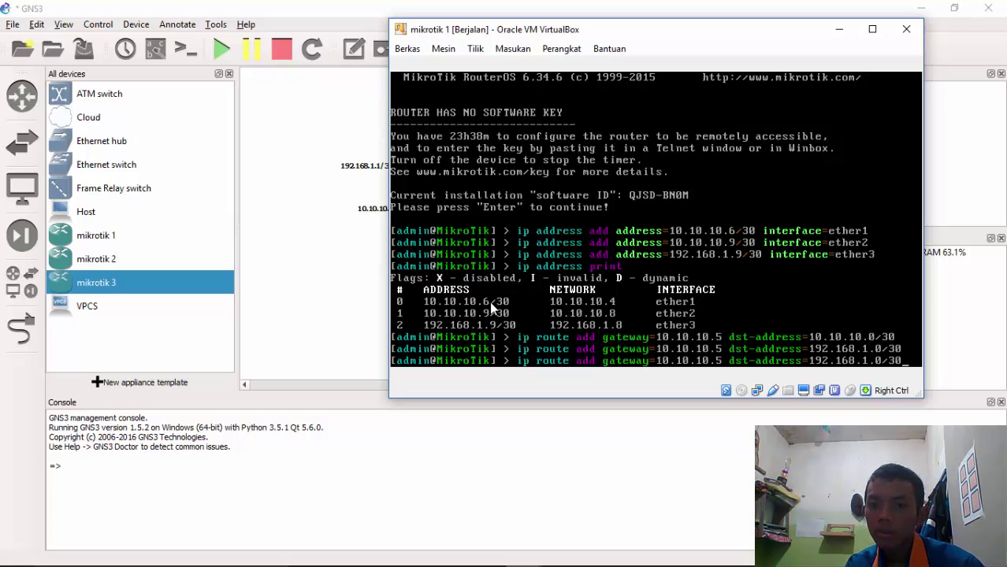
{"action": "left_click_drag", "start_coordinate": [500, 34], "coordinate": [413, 121]}
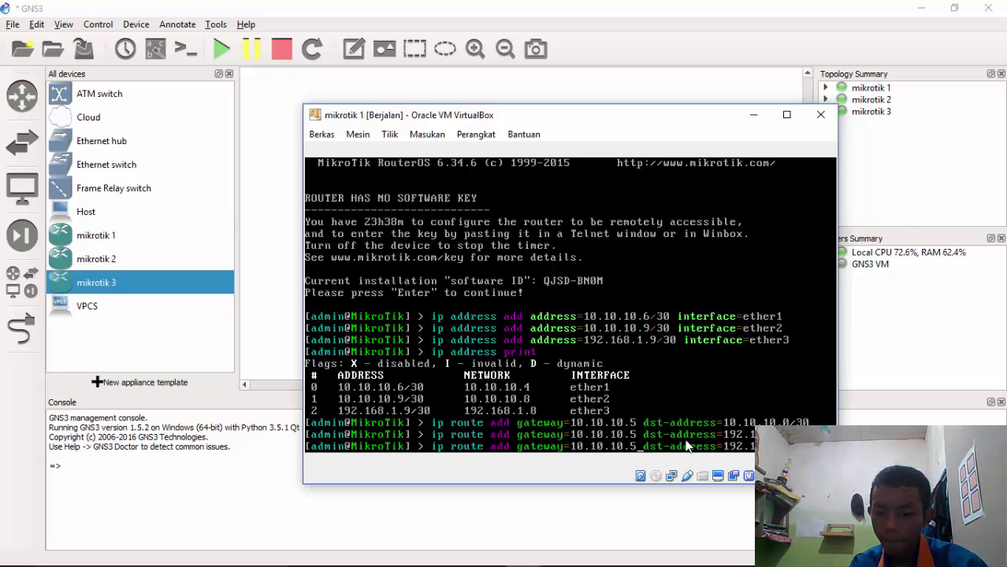
{"action": "key", "text": "BackSpace"}
{"action": "type", "text": "10"}
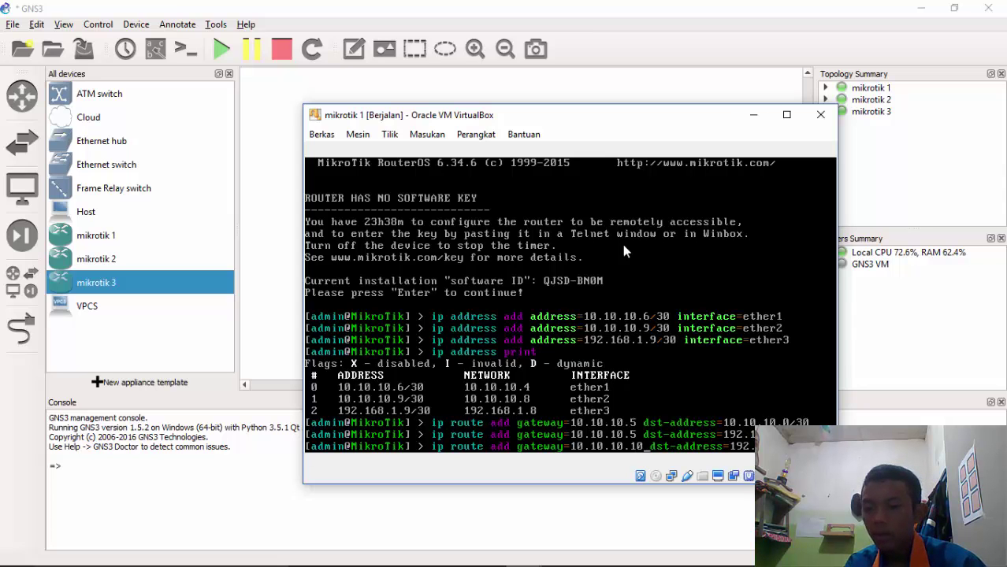
{"action": "left_click_drag", "start_coordinate": [599, 121], "coordinate": [644, 264]}
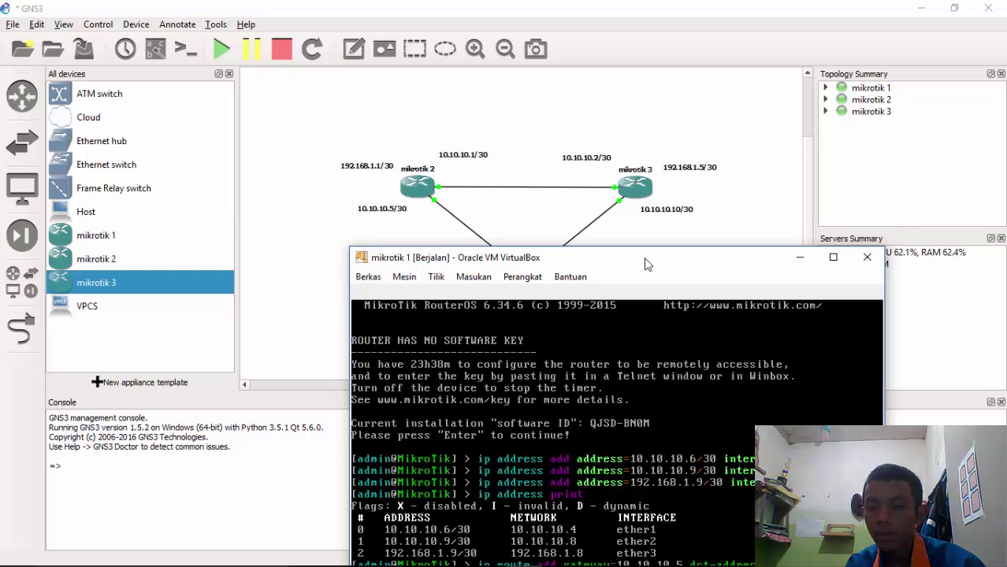
{"action": "left_click_drag", "start_coordinate": [645, 263], "coordinate": [605, 113]}
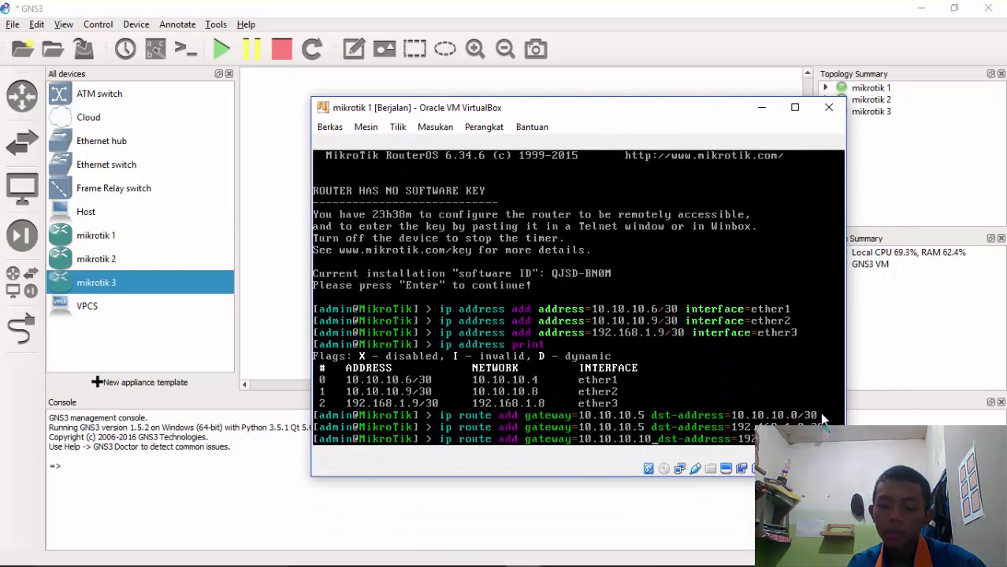
{"action": "key", "text": "Left"}
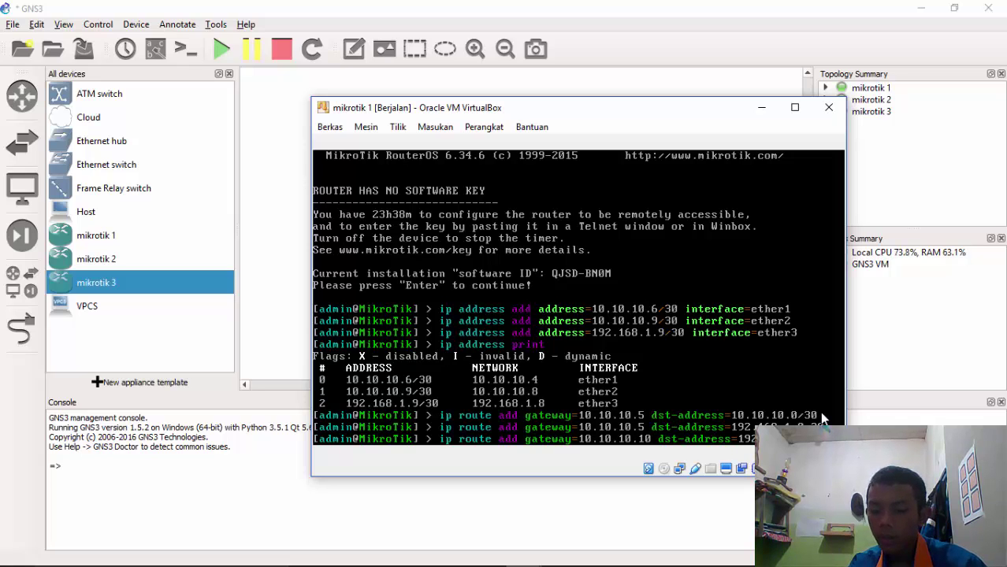
{"action": "key", "text": "Return"}
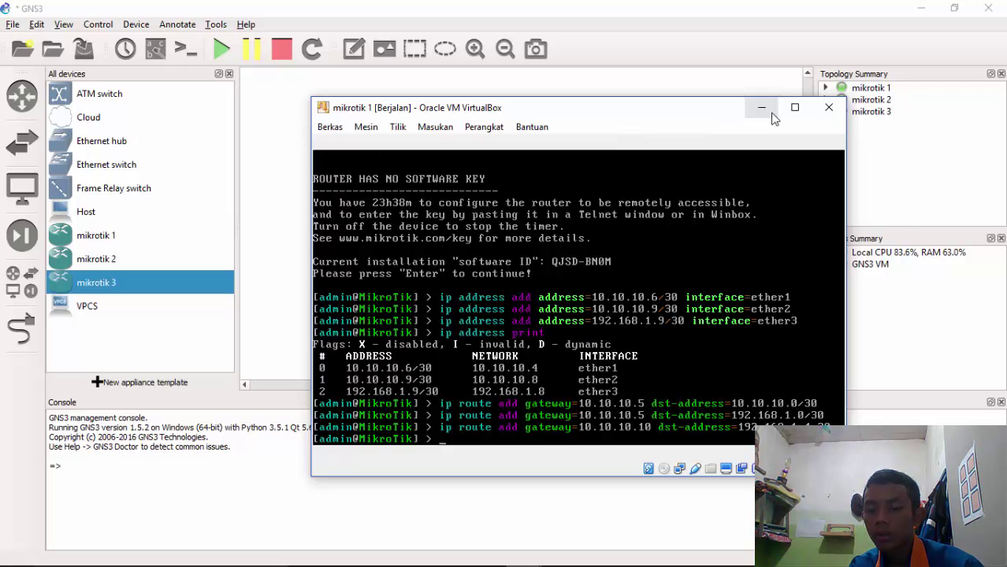
Put away the mikrotik 1 console and bring up the mikrotik 2 console
{"action": "left_click", "coordinate": [771, 112]}
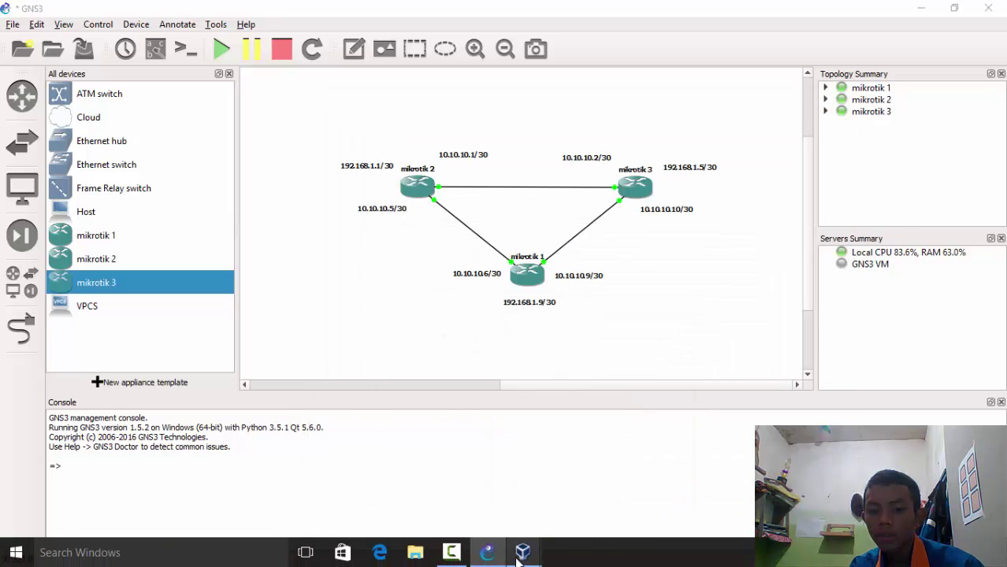
{"action": "mouse_move", "coordinate": [520, 554]}
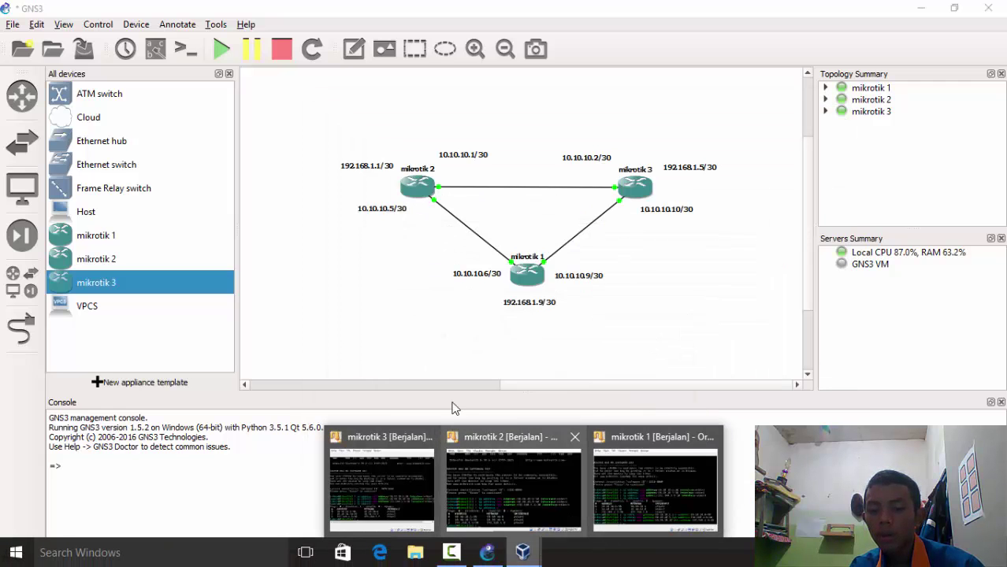
{"action": "left_click", "coordinate": [539, 459]}
{"action": "left_click_drag", "start_coordinate": [442, 228], "coordinate": [884, 63]}
Type 'ip route add gateway=10.10.10.6 dst-ad' on mikrotik 2, correcting the 'agteway' typo
{"action": "type", "text": "ip"}
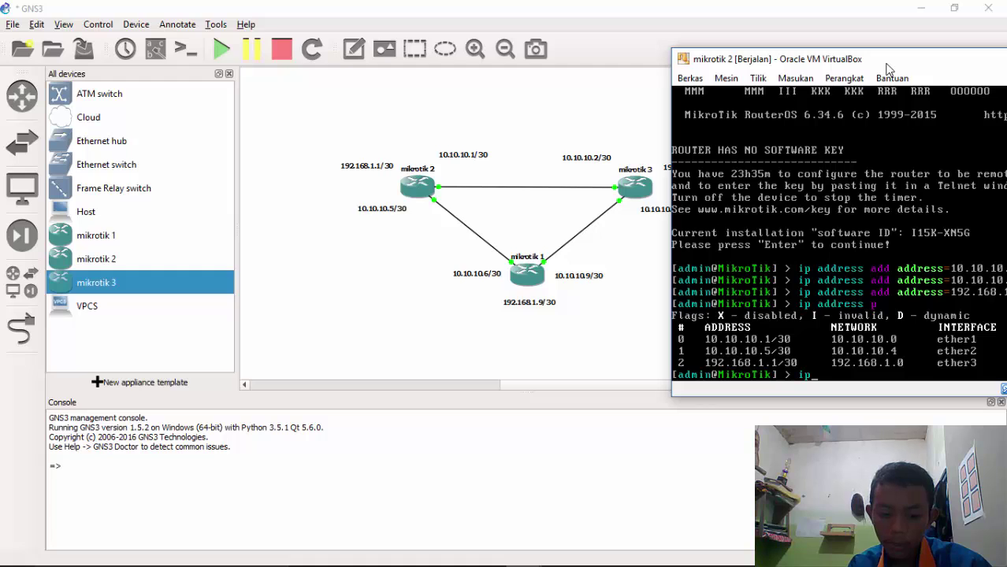
{"action": "type", "text": " route"}
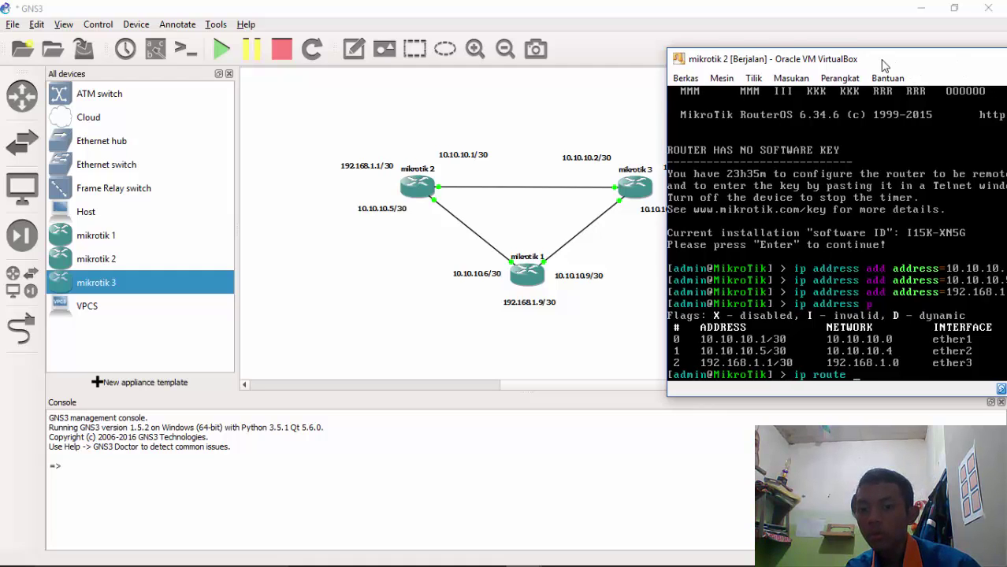
{"action": "left_click_drag", "start_coordinate": [894, 67], "coordinate": [851, 54]}
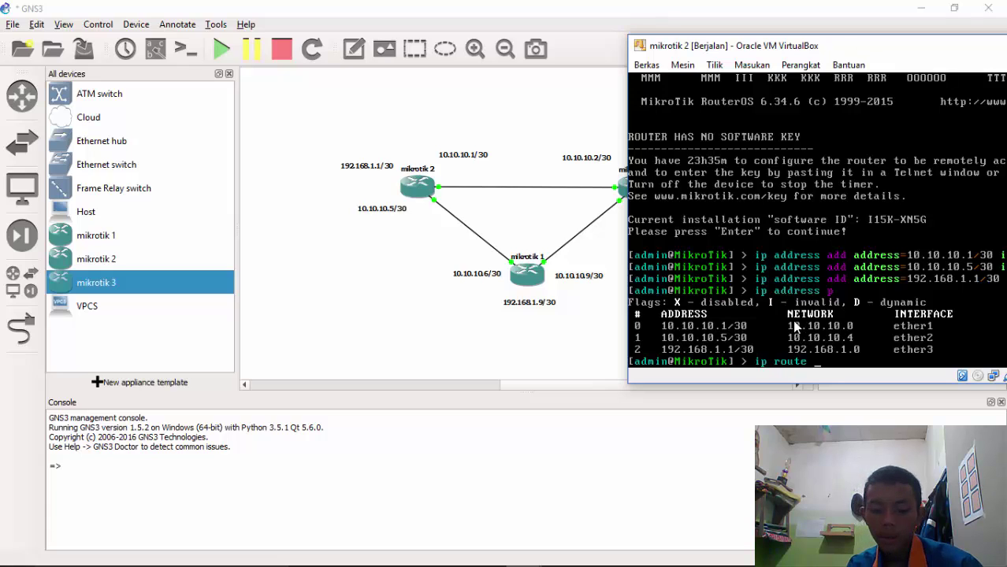
{"action": "type", "text": "add agt"}
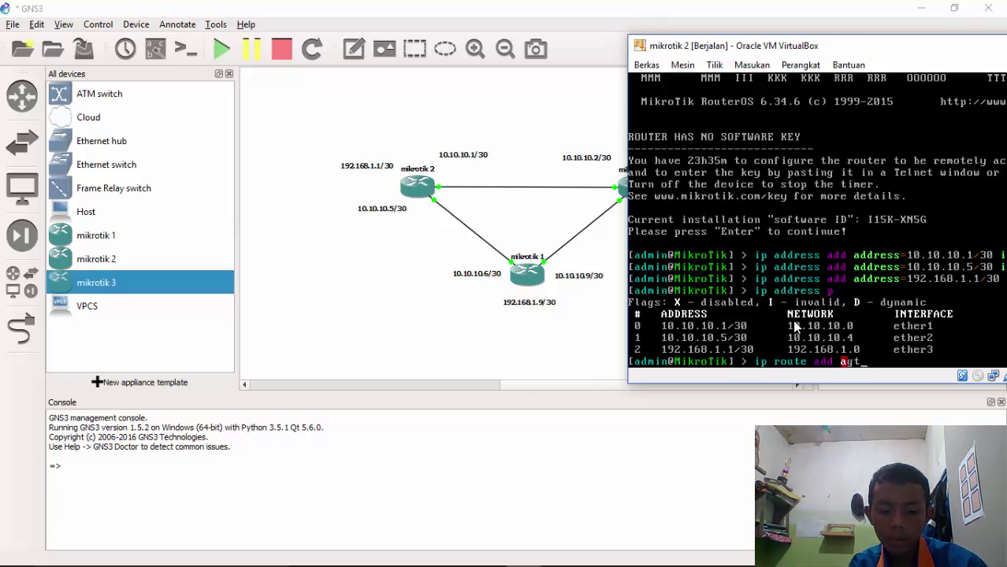
{"action": "type", "text": "eway"}
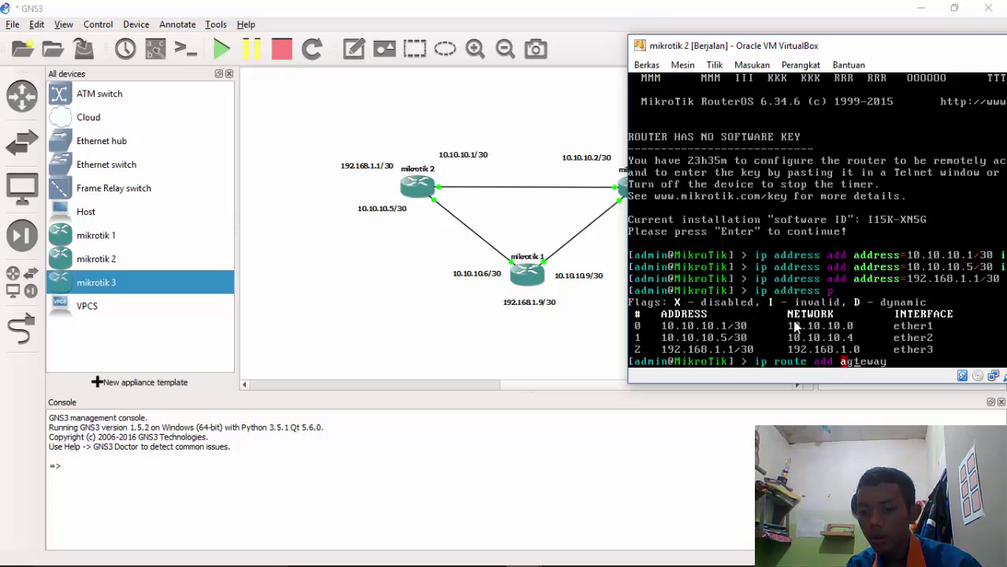
{"action": "key", "text": "Delete"}
{"action": "key", "text": "Delete"}
{"action": "type", "text": "ga"}
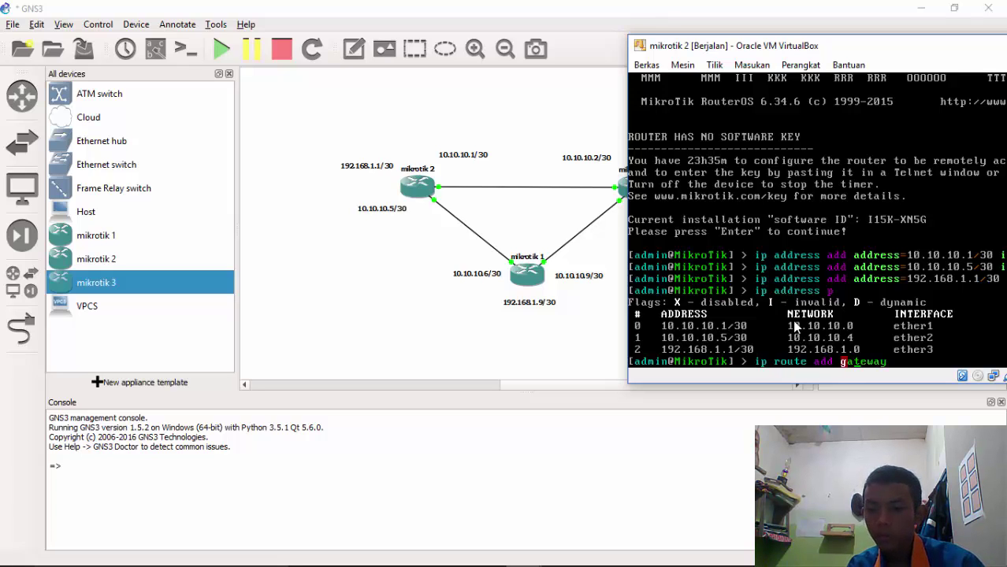
{"action": "key", "text": "End"}
{"action": "type", "text": "="}
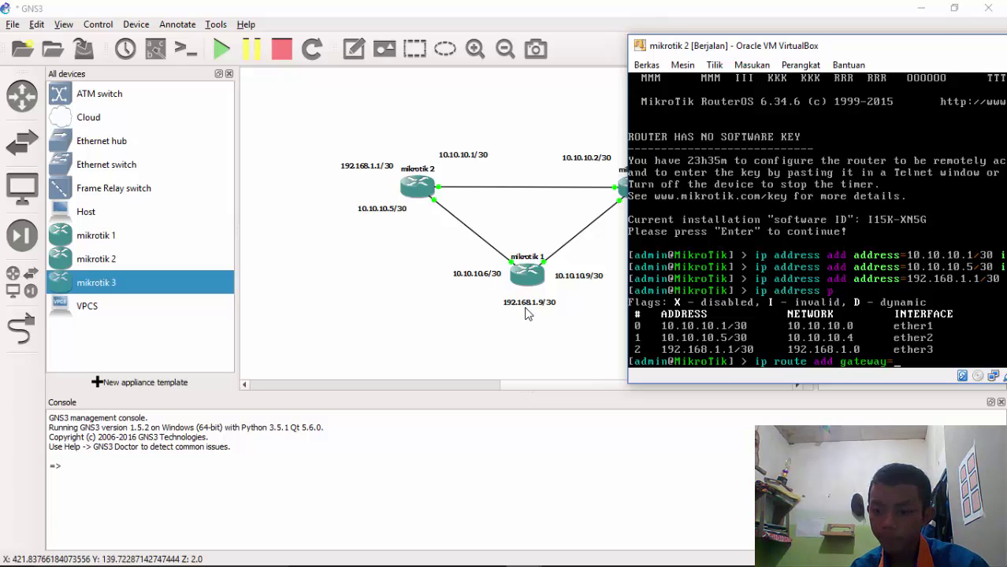
{"action": "type", "text": "10.10"}
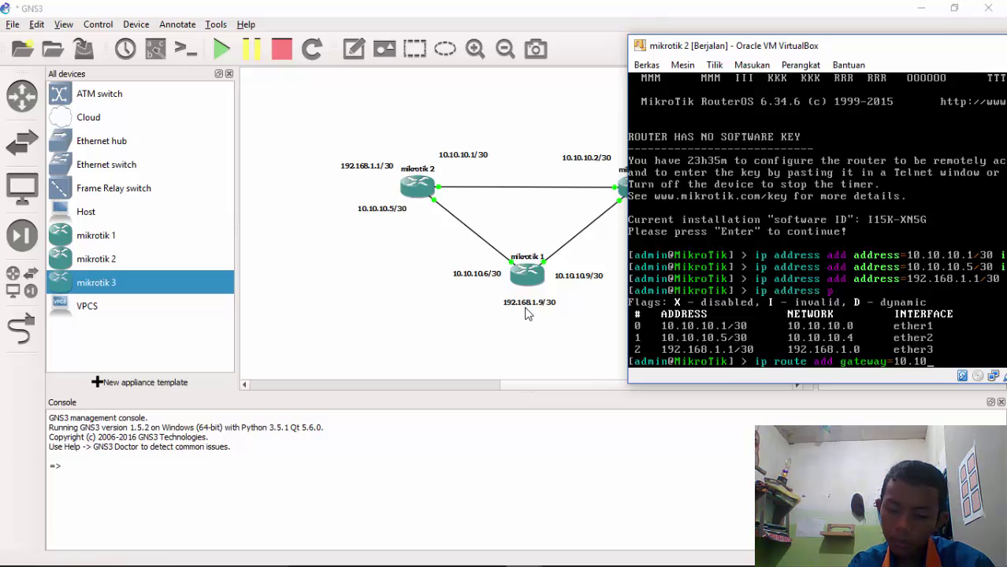
{"action": "type", "text": ".10.6 "}
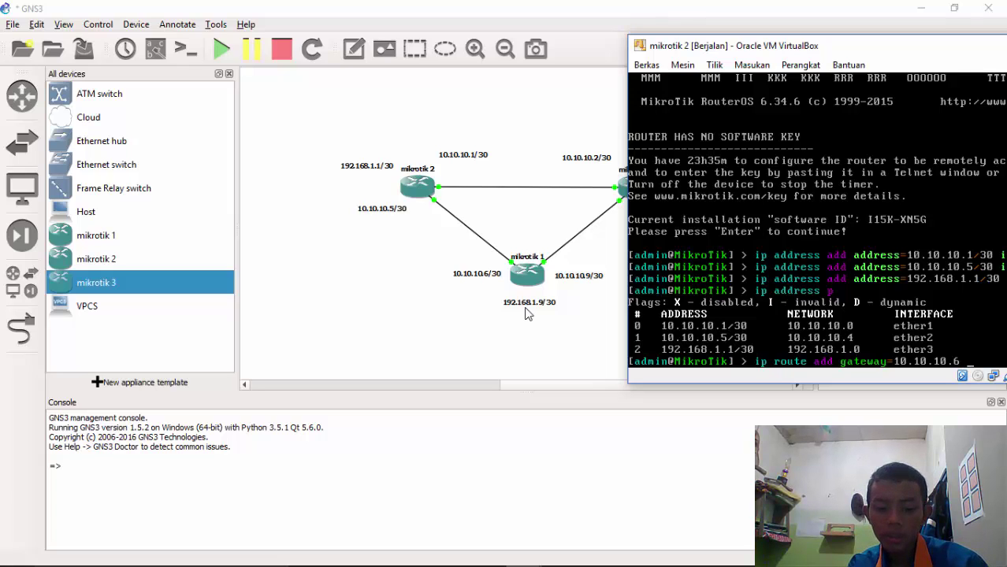
{"action": "type", "text": "dst"}
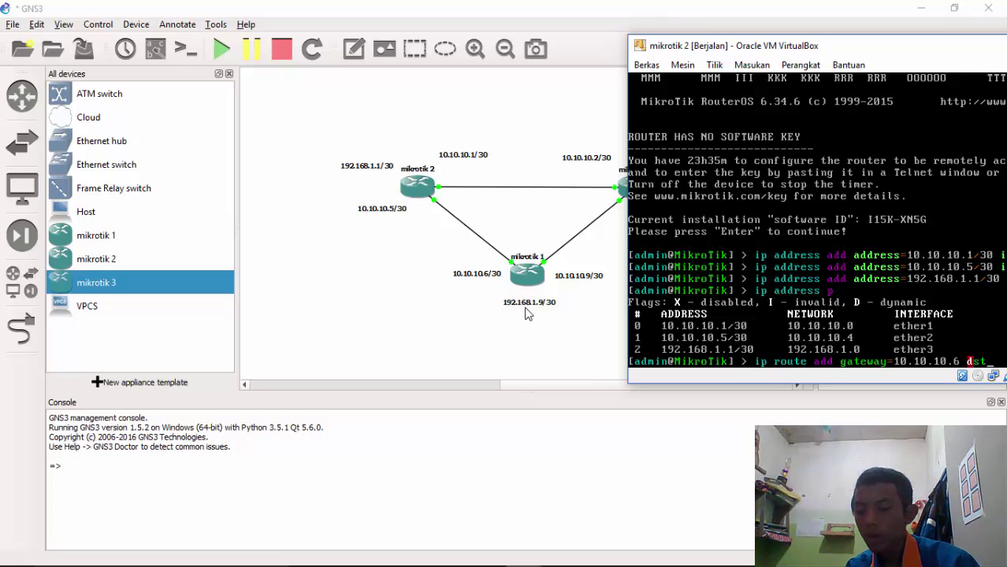
{"action": "type", "text": "-ad"}
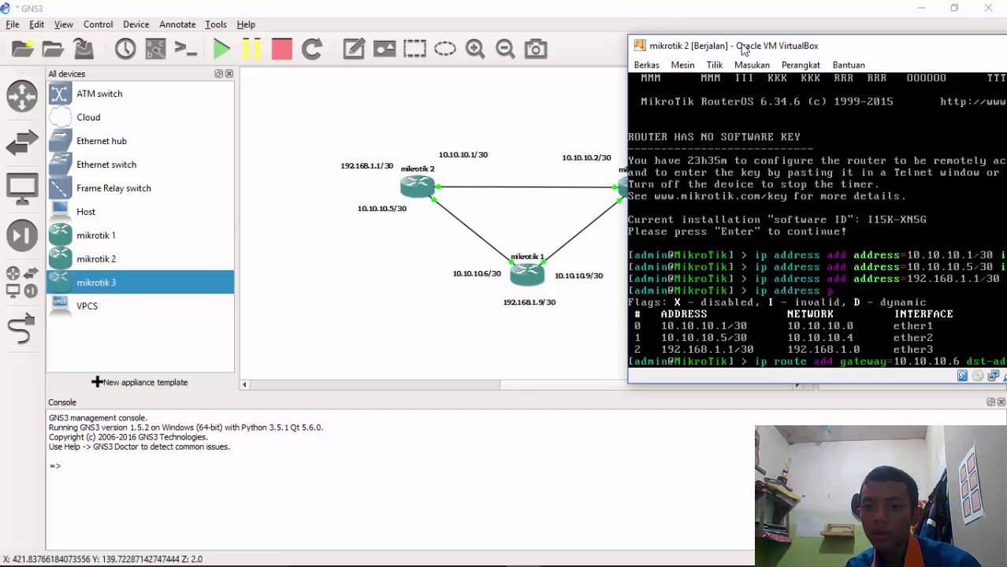
{"action": "left_click_drag", "start_coordinate": [765, 49], "coordinate": [63, 50]}
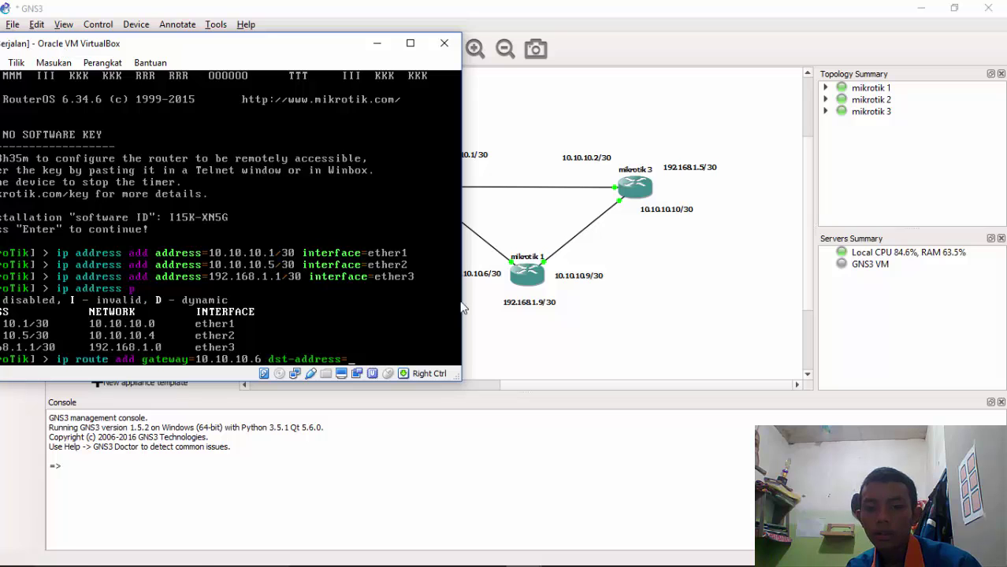
On mikrotik 2, add a static route to 192.168.1.8/30 via gateway 10.10.10.6
{"action": "left_click", "coordinate": [526, 315]}
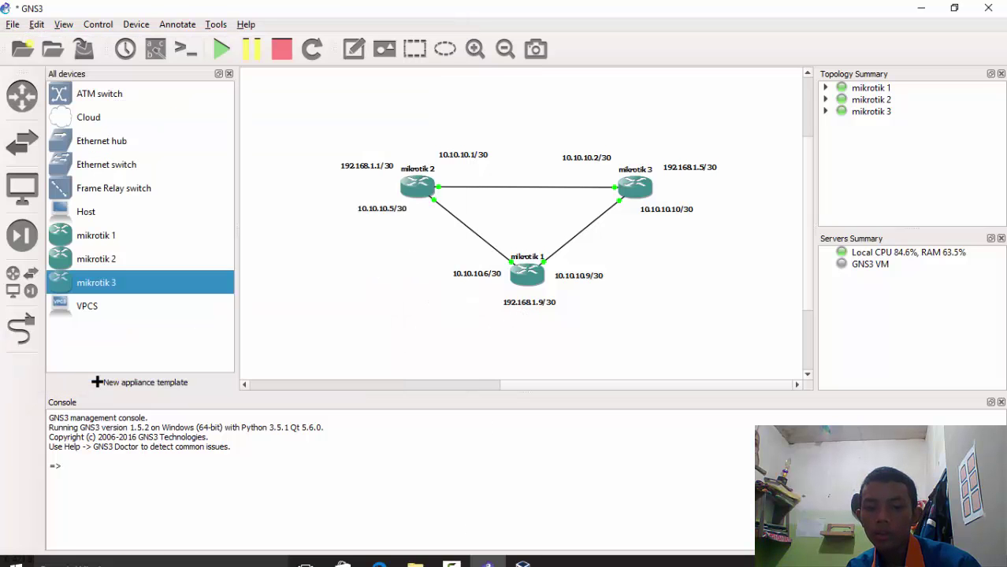
{"action": "left_click", "coordinate": [525, 553]}
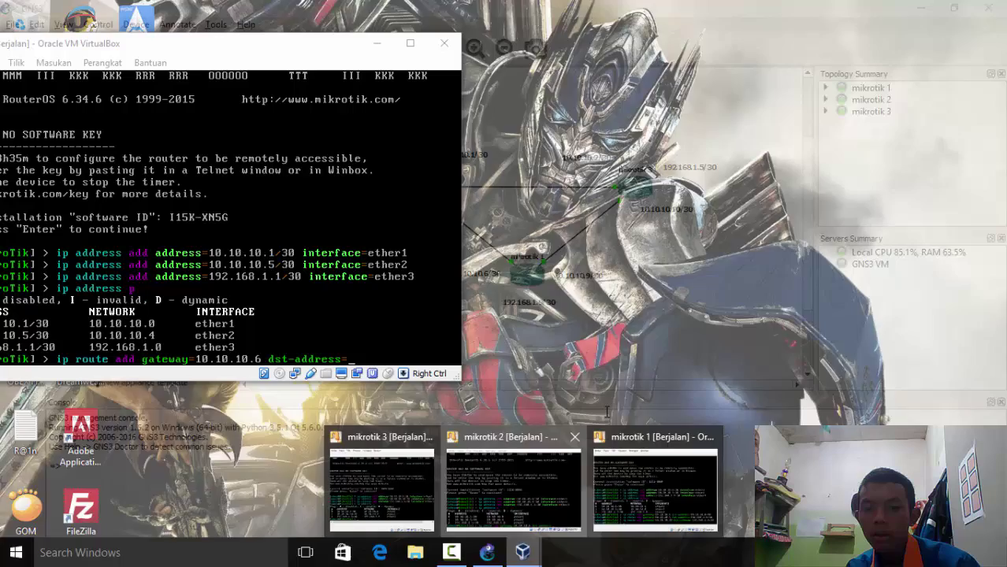
{"action": "left_click", "coordinate": [532, 481]}
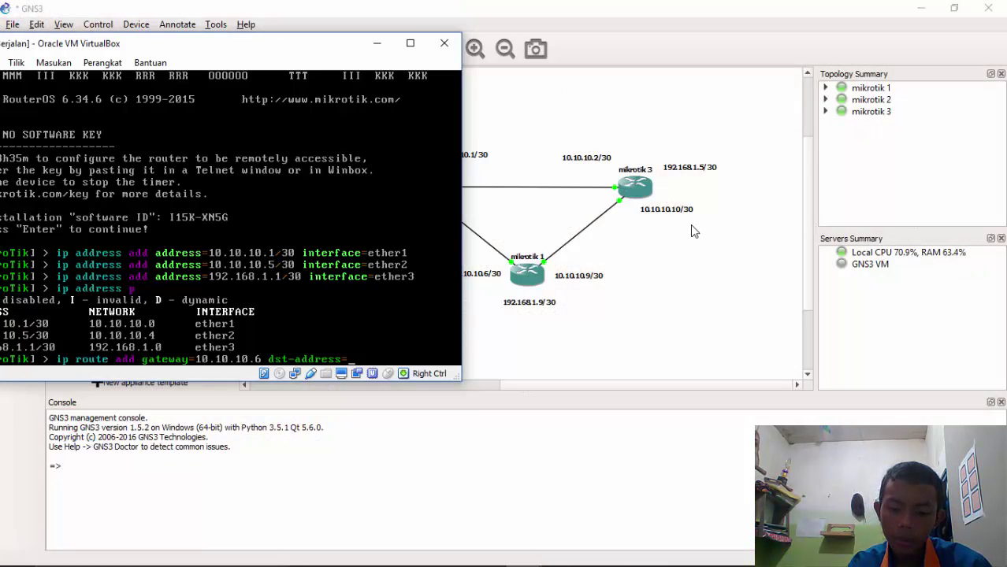
{"action": "type", "text": "92.16"}
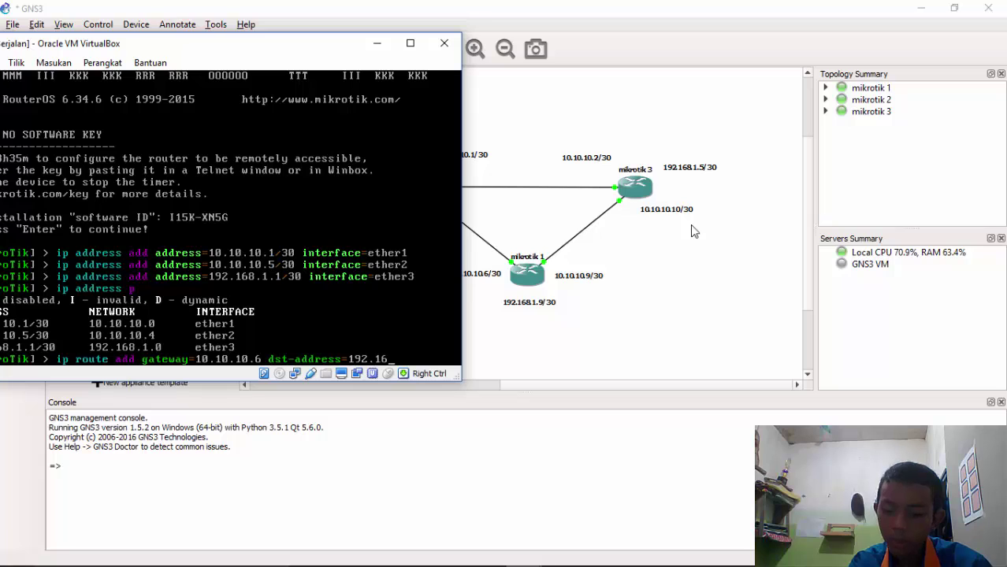
{"action": "type", "text": "8.1."}
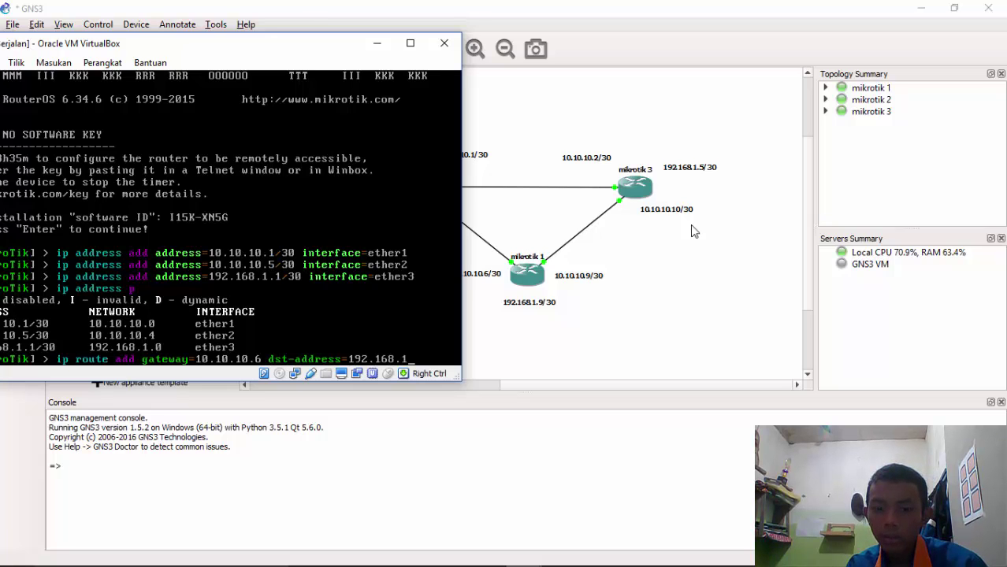
{"action": "type", "text": "8"}
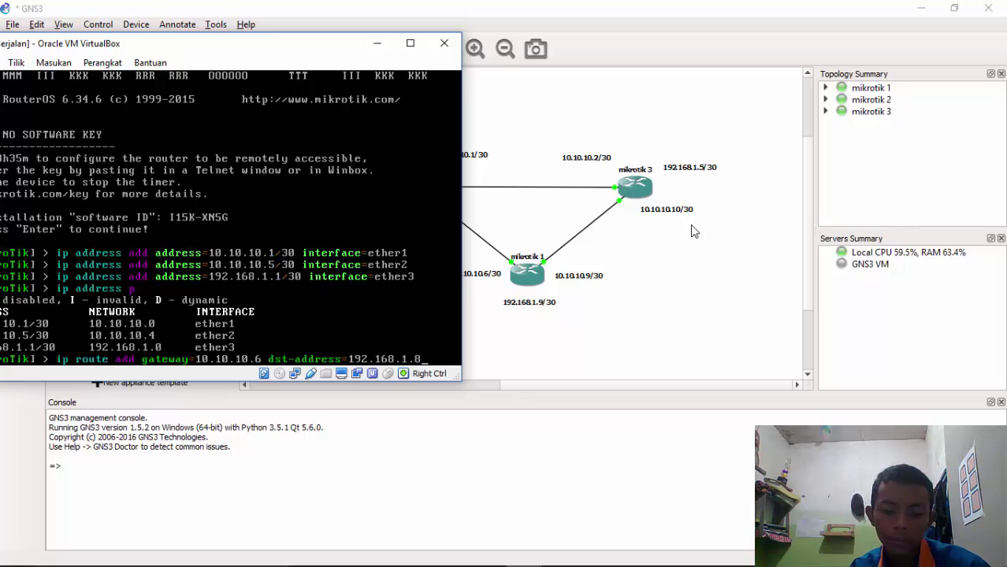
{"action": "type", "text": "/30"}
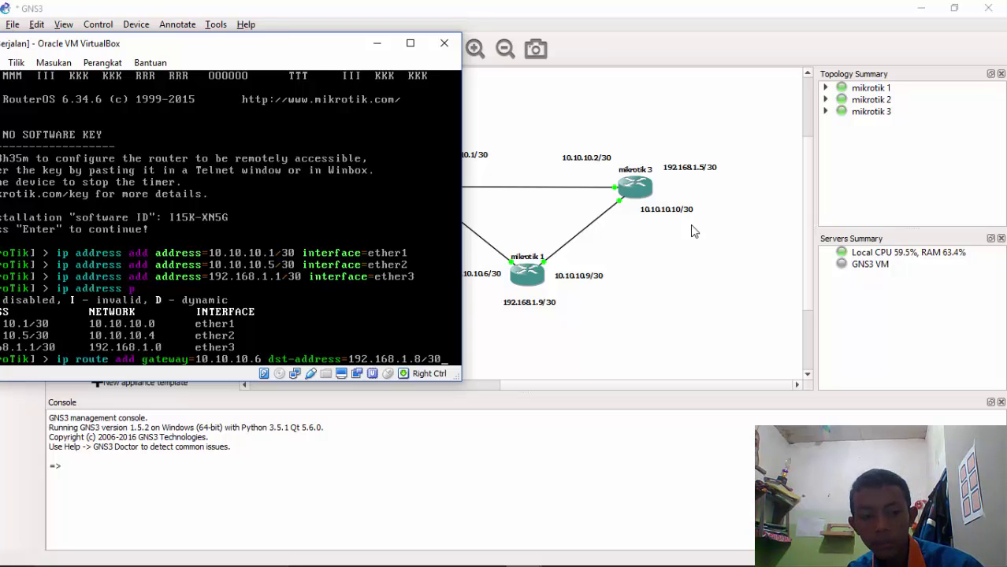
{"action": "key", "text": "Return"}
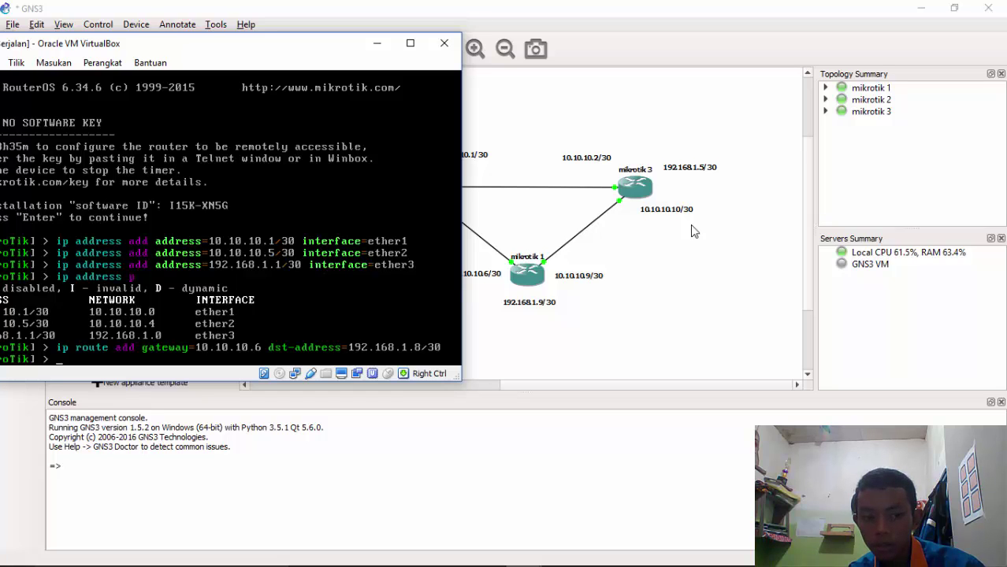
Add a second mikrotik 2 route via 10.10.10.6 to 10.10.10.8/30
{"action": "key", "text": "Up"}
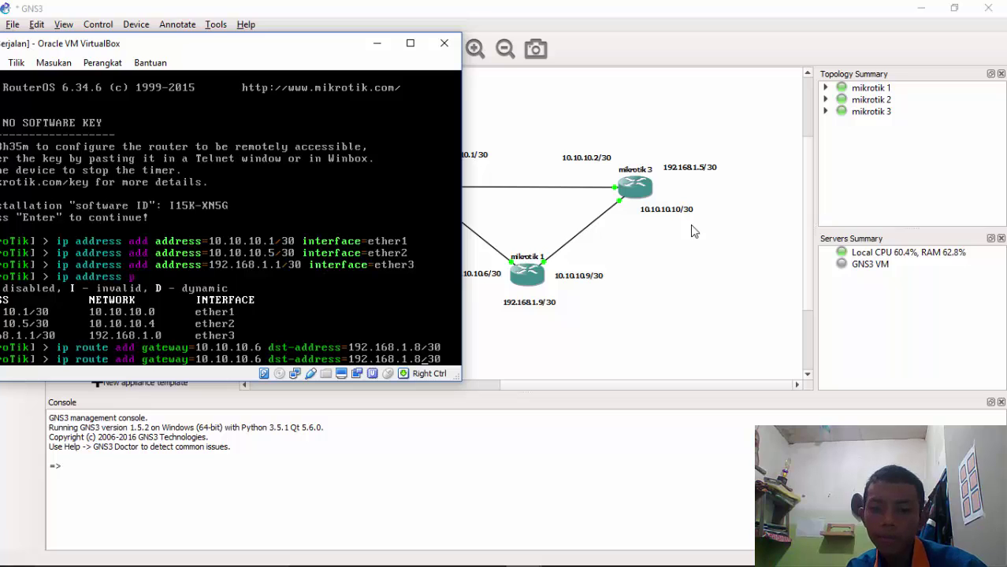
{"action": "key", "text": "BackSpace"}
{"action": "key", "text": "BackSpace"}
{"action": "key", "text": "BackSpace"}
{"action": "key", "text": "BackSpace"}
{"action": "key", "text": "BackSpace"}
{"action": "key", "text": "BackSpace"}
{"action": "key", "text": "BackSpace"}
{"action": "key", "text": "BackSpace"}
{"action": "key", "text": "BackSpace"}
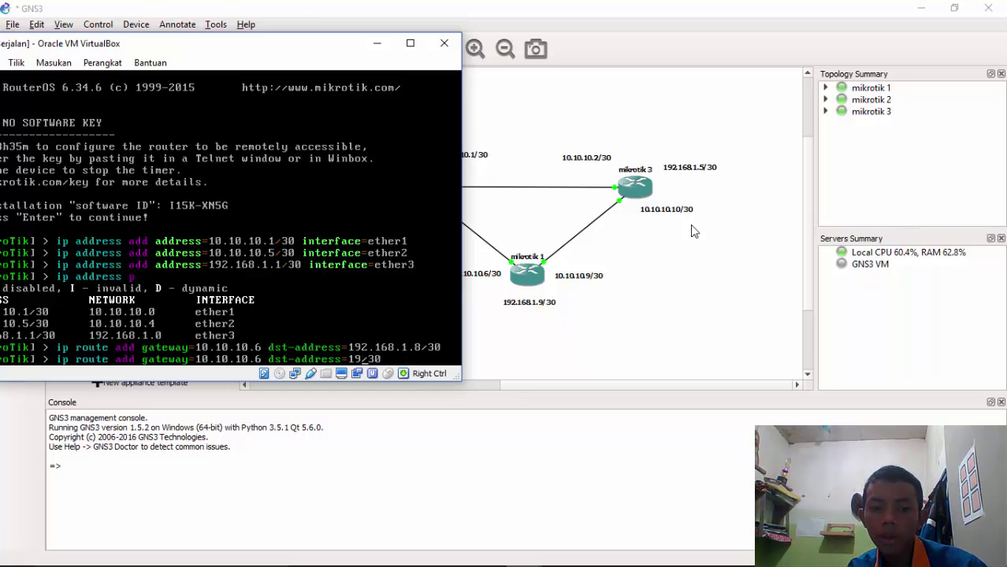
{"action": "key", "text": "BackSpace"}
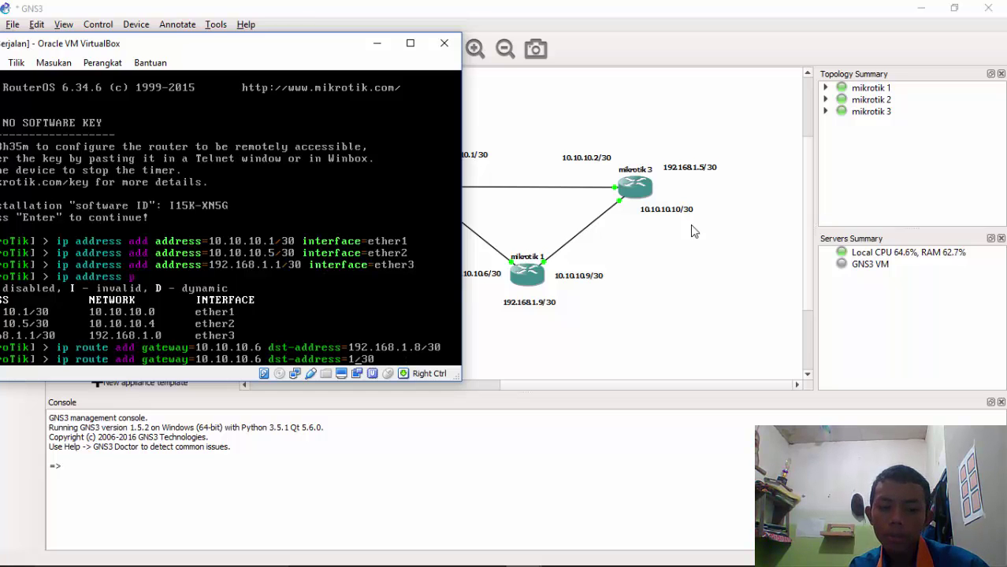
{"action": "type", "text": "0.10.10"}
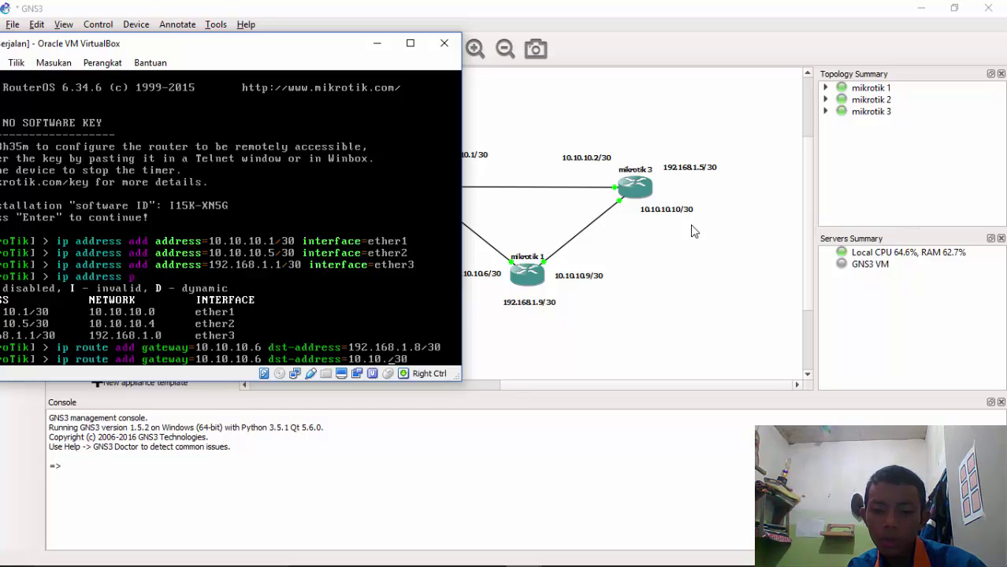
{"action": "type", "text": ".8"}
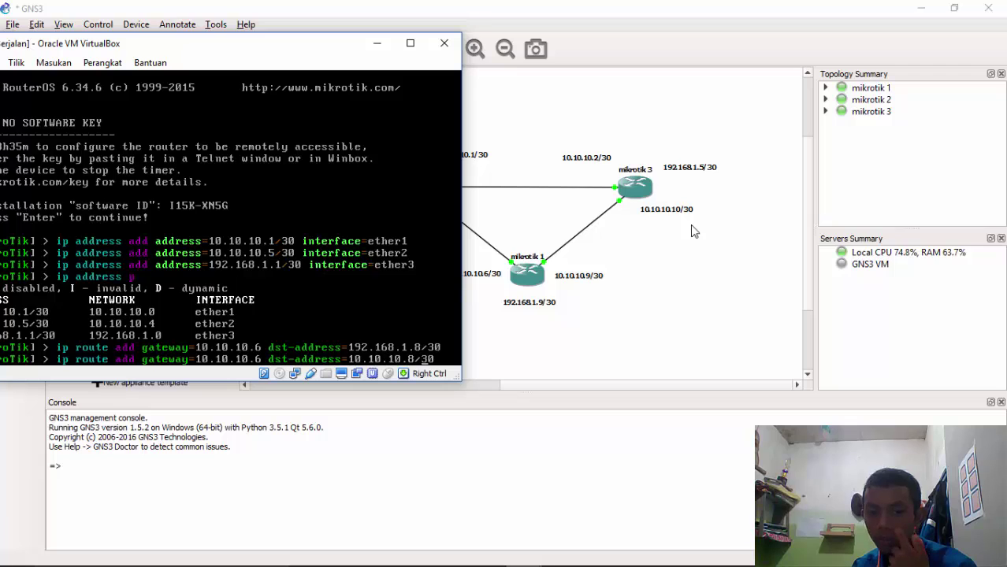
{"action": "key", "text": "End"}
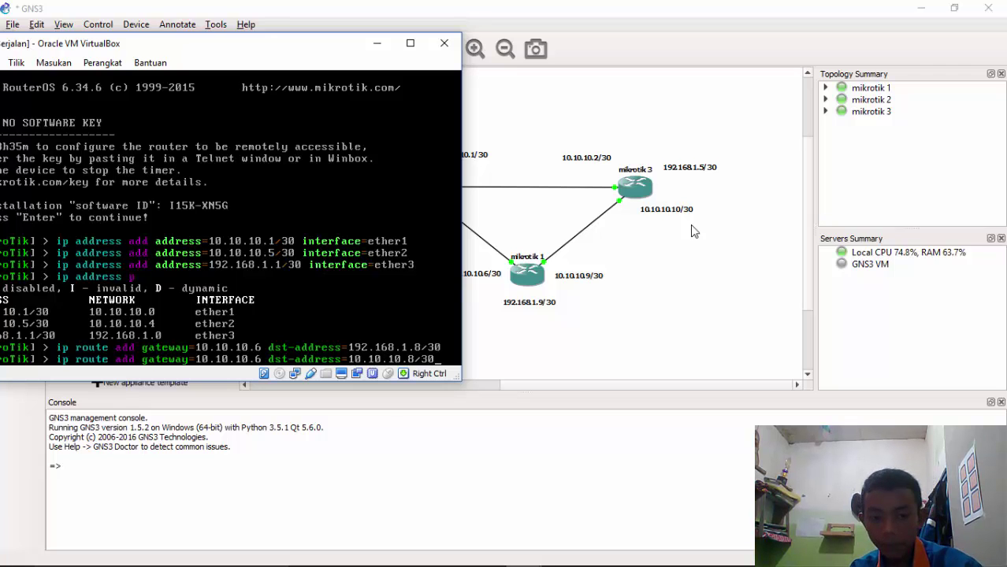
{"action": "key", "text": "Return"}
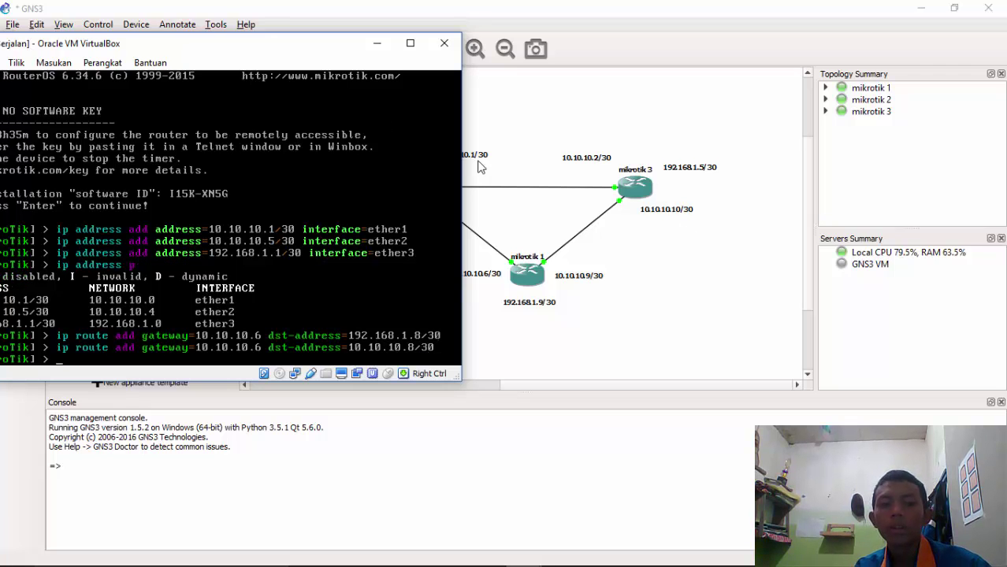
{"action": "left_click_drag", "start_coordinate": [171, 45], "coordinate": [248, 54]}
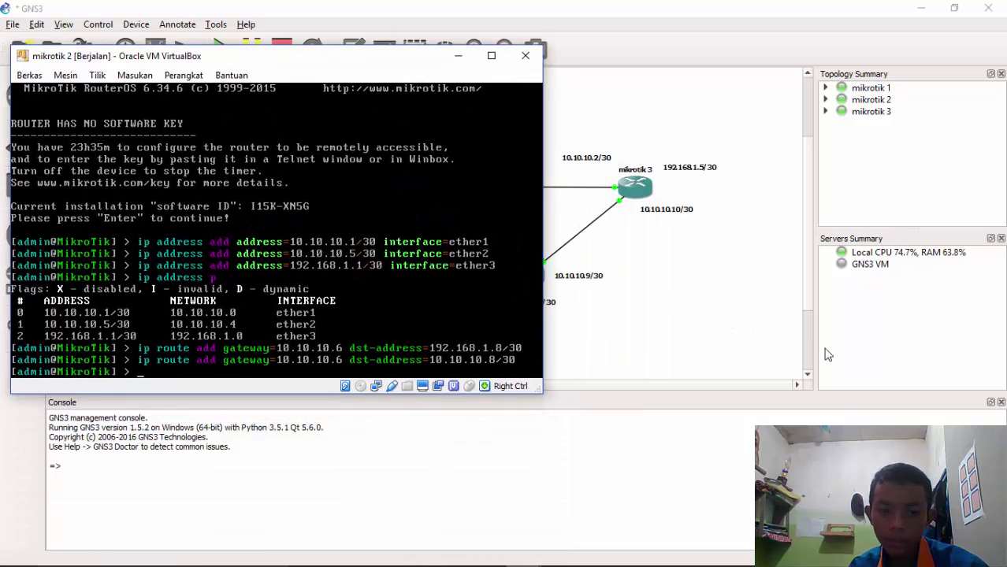
Add a mikrotik 2 route to 10.10.10.8/30 via gateway 10.10.10.2
{"action": "key", "text": "Up"}
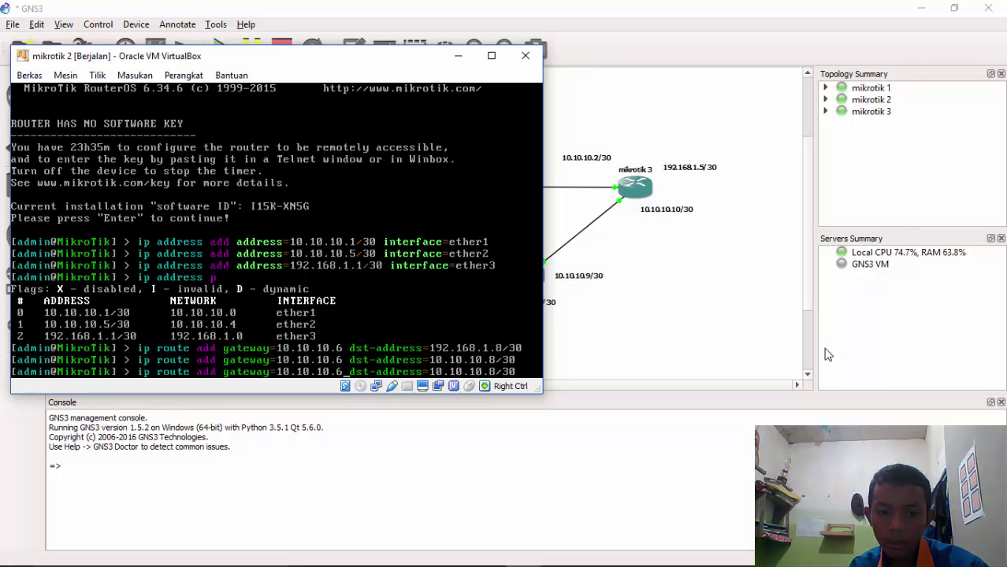
{"action": "key", "text": "Left"}
{"action": "key", "text": "Left"}
{"action": "key", "text": "Left"}
{"action": "key", "text": "Left"}
{"action": "key", "text": "Left"}
{"action": "key", "text": "Left"}
{"action": "key", "text": "Left"}
{"action": "key", "text": "Left"}
{"action": "key", "text": "Left"}
{"action": "key", "text": "Left"}
{"action": "key", "text": "Left"}
{"action": "key", "text": "Left"}
{"action": "key", "text": "Left"}
{"action": "key", "text": "Left"}
{"action": "key", "text": "Left"}
{"action": "key", "text": "Left"}
{"action": "key", "text": "Left"}
{"action": "key", "text": "Left"}
{"action": "key", "text": "Left"}
{"action": "key", "text": "Left"}
{"action": "key", "text": "BackSpace"}
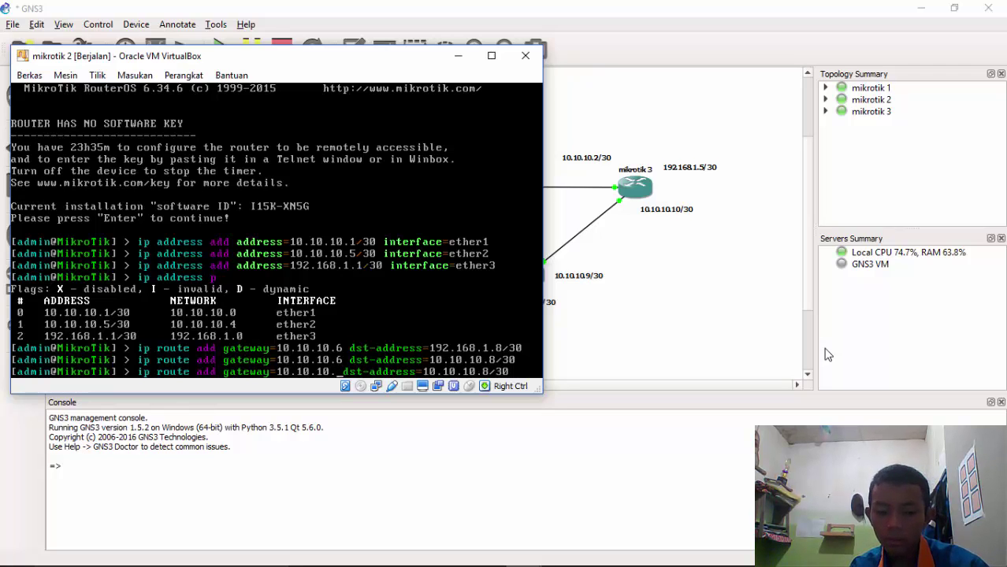
{"action": "type", "text": "2"}
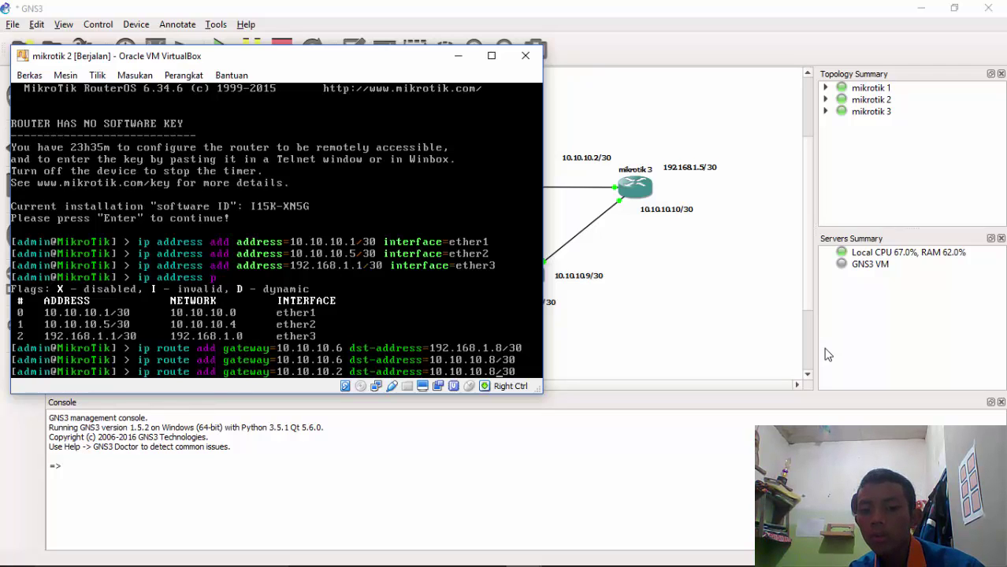
{"action": "key", "text": "Right"}
{"action": "key", "text": "Right"}
{"action": "key", "text": "Right"}
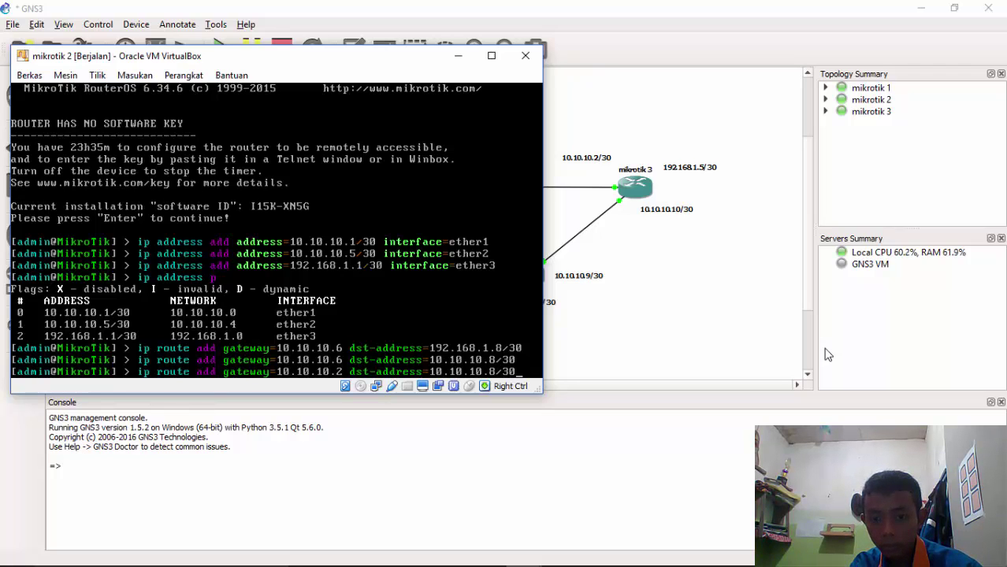
{"action": "key", "text": "Return"}
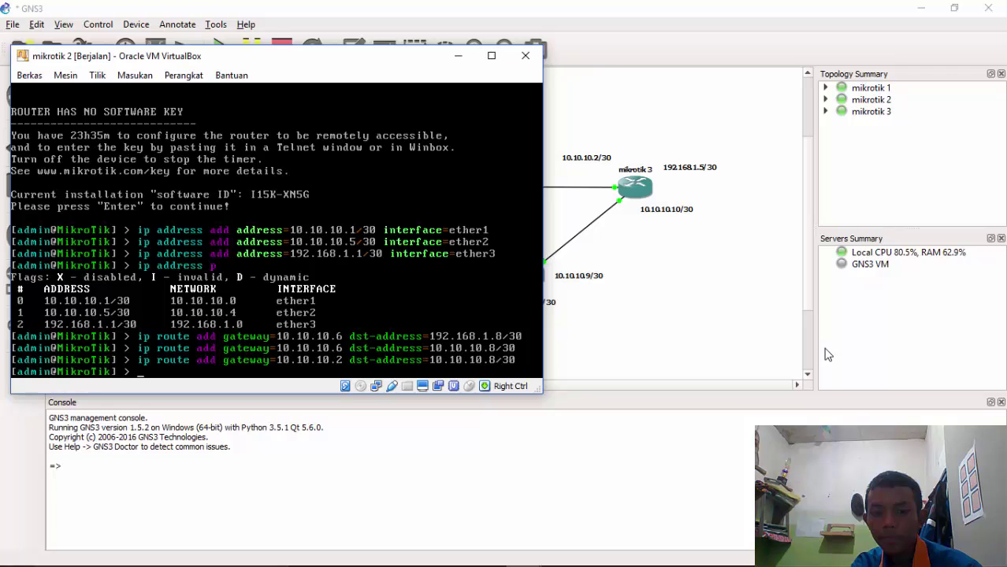
Add a mikrotik 2 route to 192.168.1.4/30 via gateway 10.10.10.2
{"action": "key", "text": "Up"}
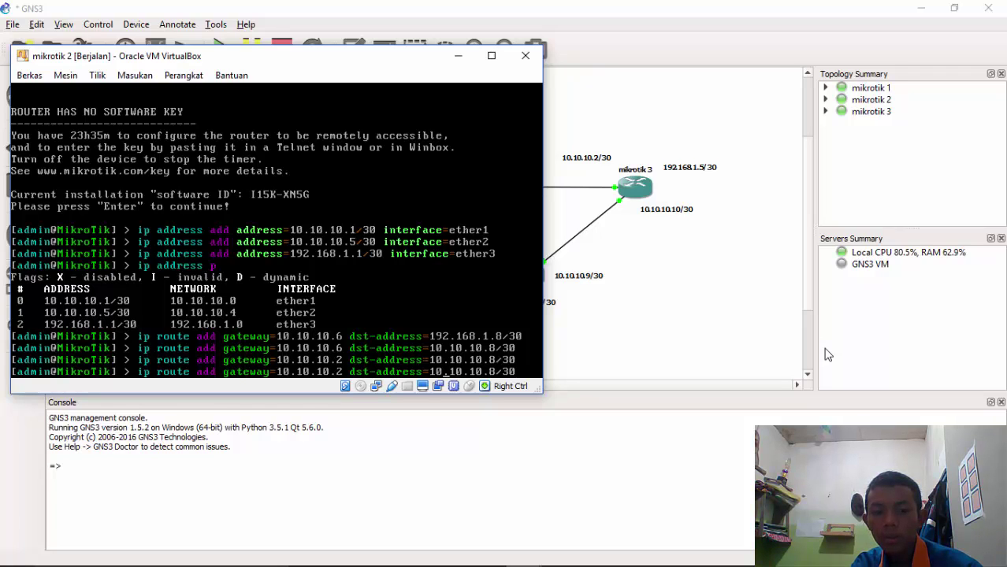
{"action": "key", "text": "Right"}
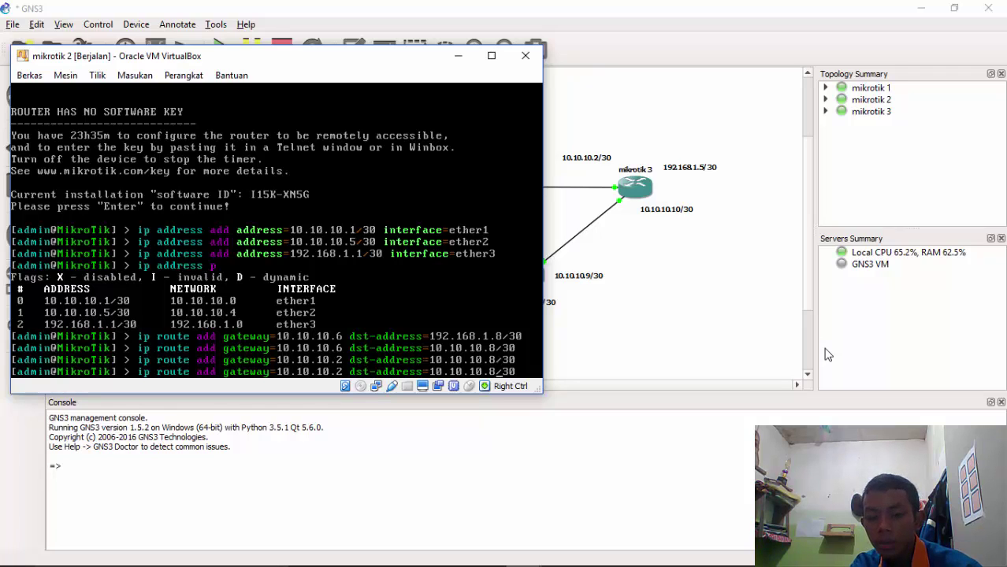
{"action": "key", "text": "BackSpace"}
{"action": "key", "text": "BackSpace"}
{"action": "key", "text": "BackSpace"}
{"action": "key", "text": "BackSpace"}
{"action": "key", "text": "BackSpace"}
{"action": "key", "text": "BackSpace"}
{"action": "key", "text": "BackSpace"}
{"action": "key", "text": "BackSpace"}
{"action": "key", "text": "BackSpace"}
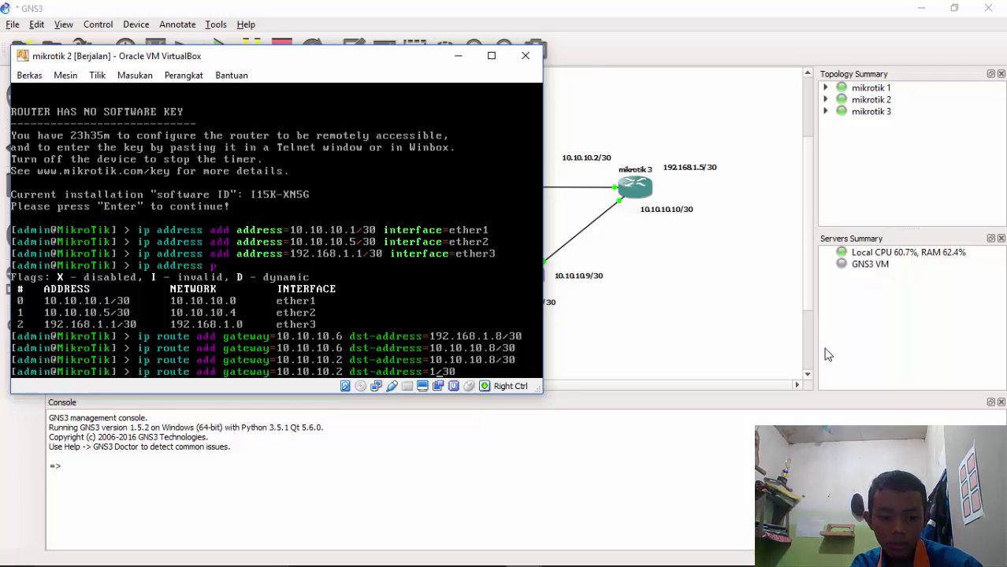
{"action": "type", "text": "92.1"}
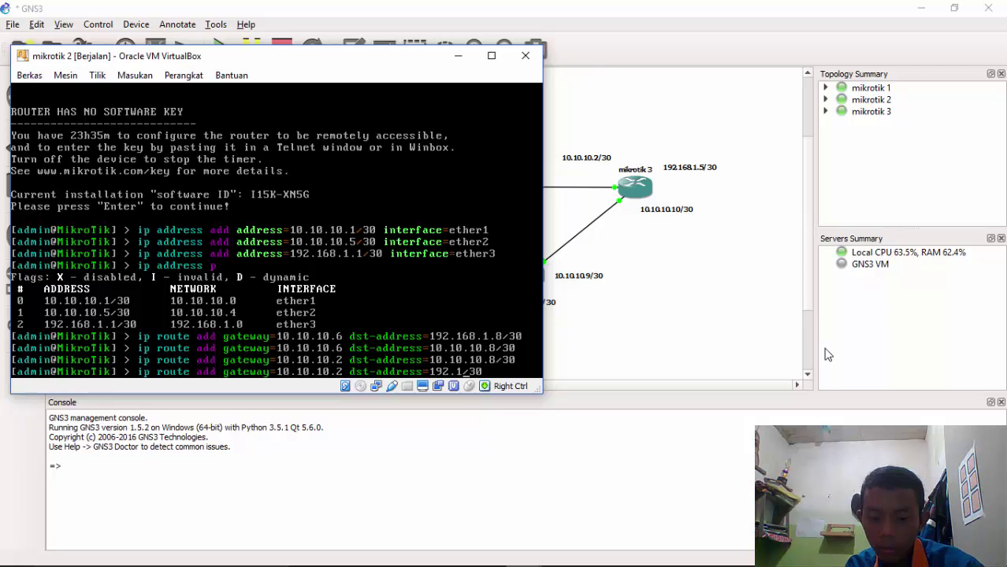
{"action": "type", "text": "68"}
{"action": "type", "text": ".1."}
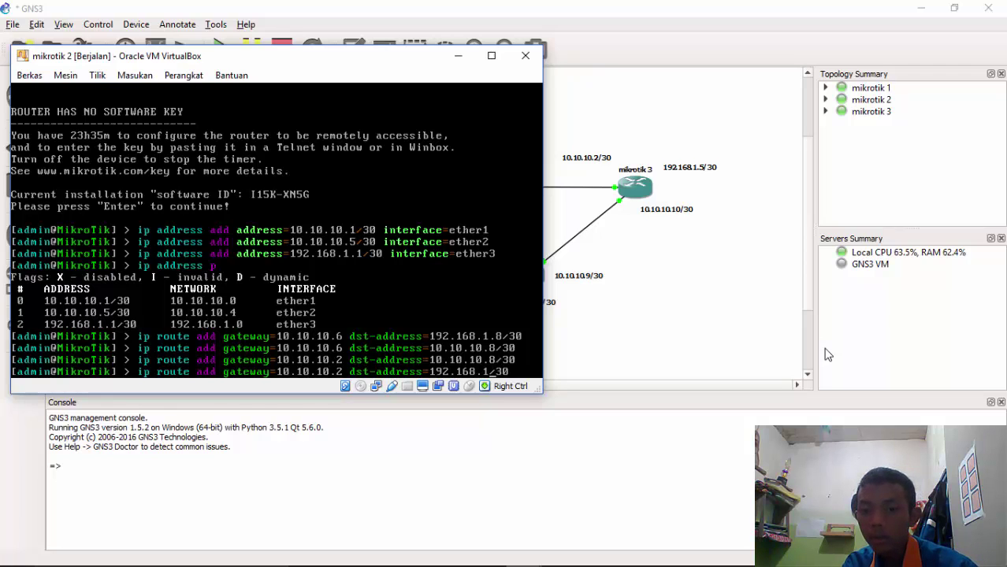
{"action": "type", "text": "4"}
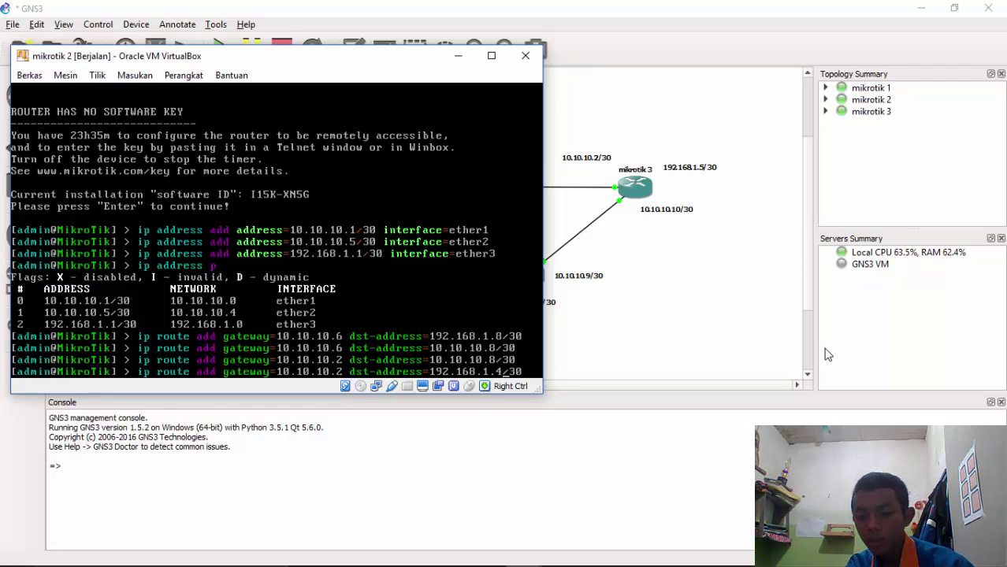
{"action": "key", "text": "Return"}
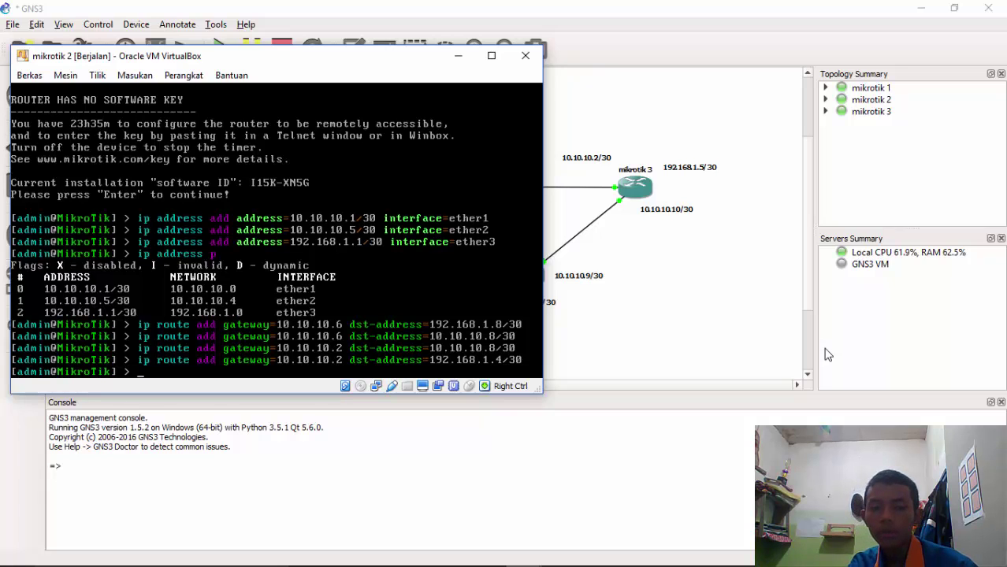
Bring mikrotik 3's console forward, showing 10.10.10.2/30, 10.10.10.10/30 and 192.168.1.5/30
{"action": "left_click_drag", "start_coordinate": [209, 65], "coordinate": [899, 68]}
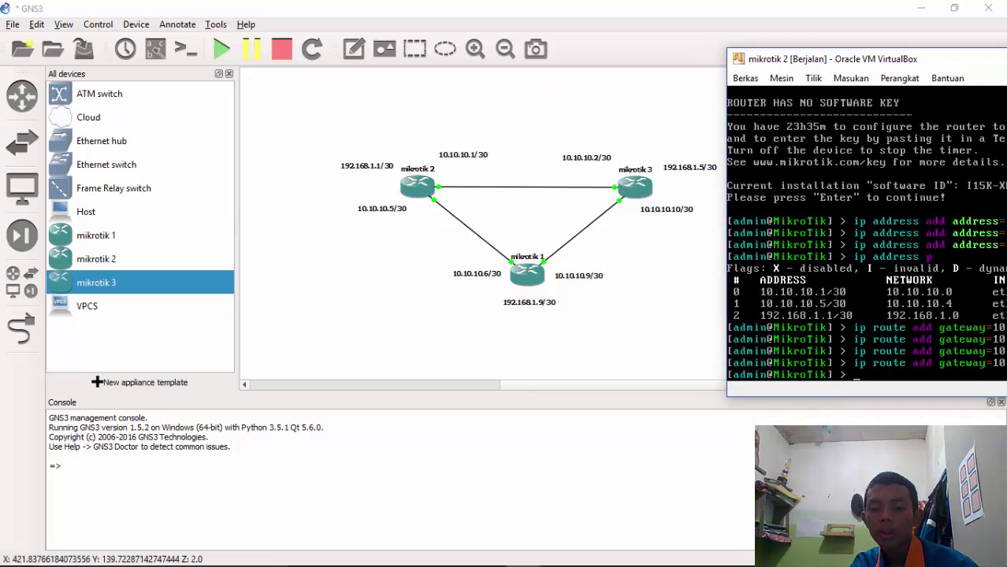
{"action": "left_click", "coordinate": [523, 552]}
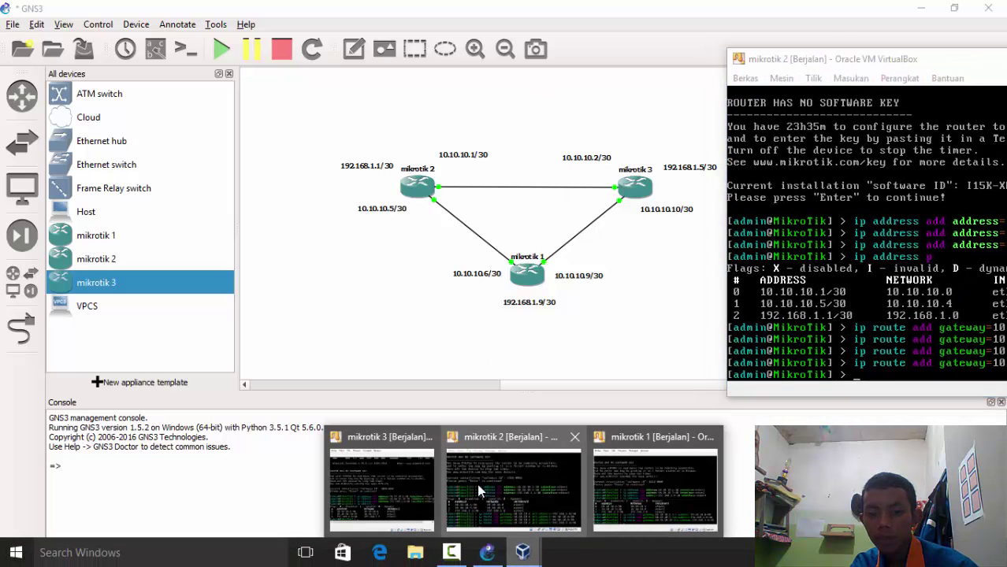
{"action": "left_click", "coordinate": [372, 483]}
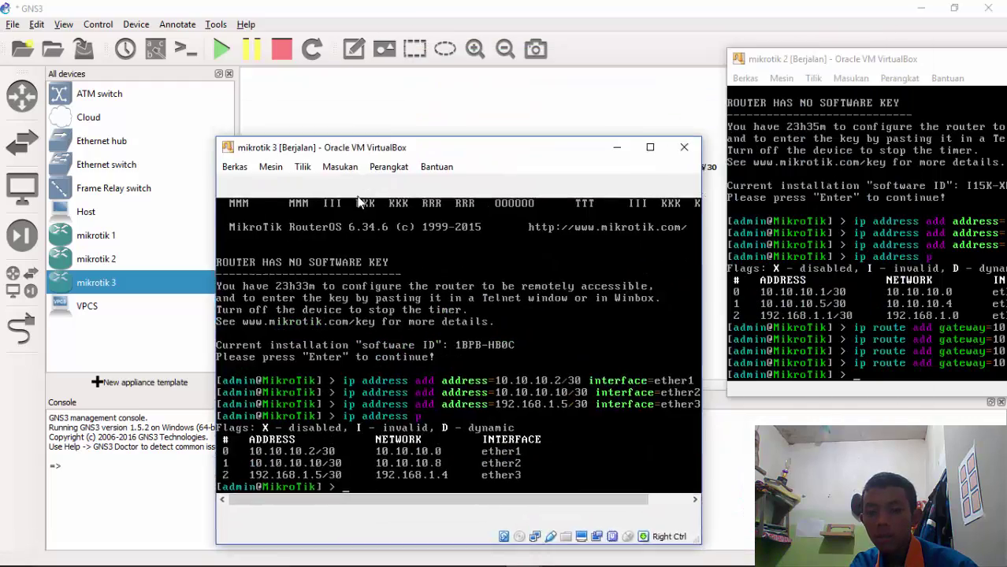
{"action": "left_click_drag", "start_coordinate": [366, 148], "coordinate": [54, 57]}
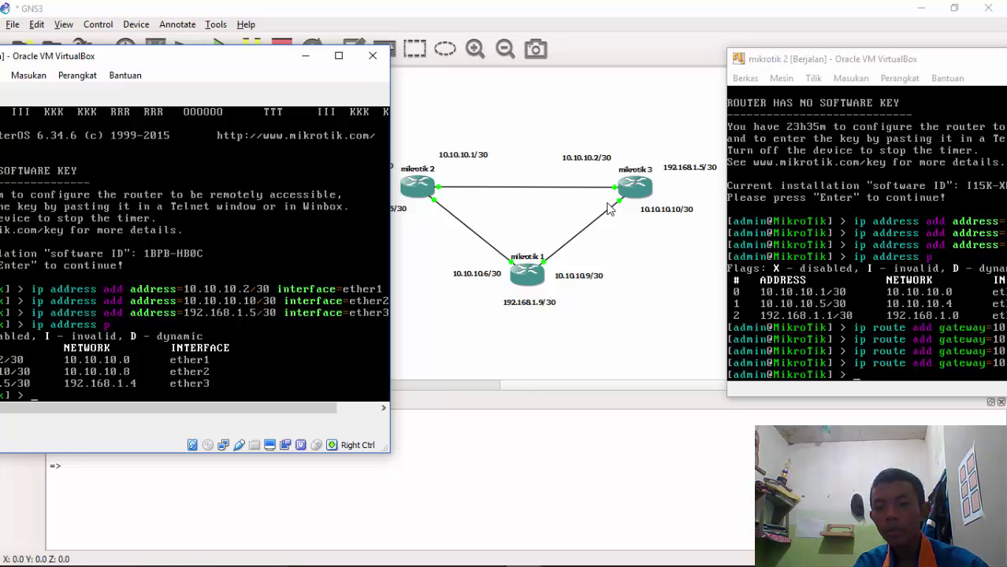
{"action": "left_click_drag", "start_coordinate": [206, 65], "coordinate": [140, 67]}
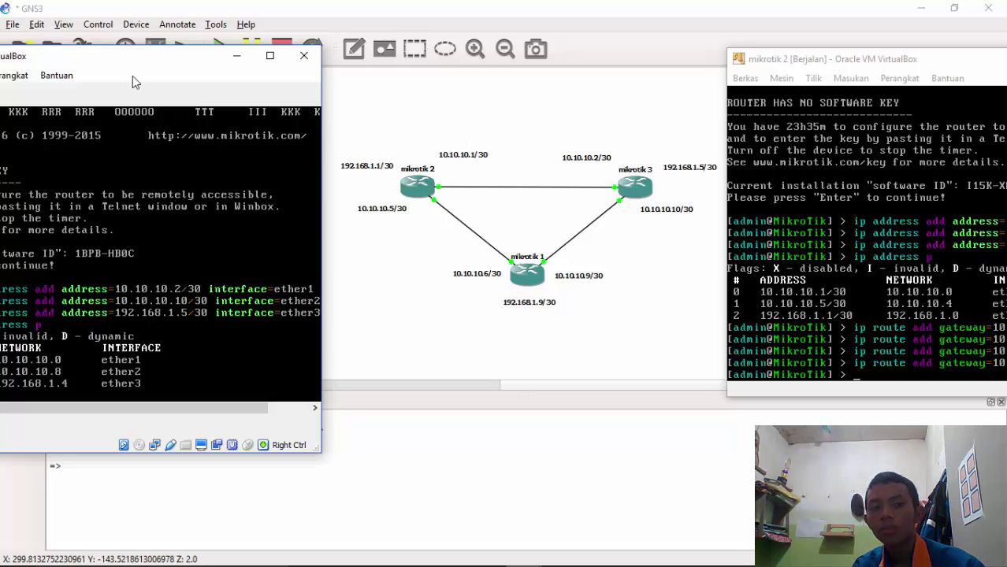
{"action": "left_click_drag", "start_coordinate": [120, 66], "coordinate": [241, 56]}
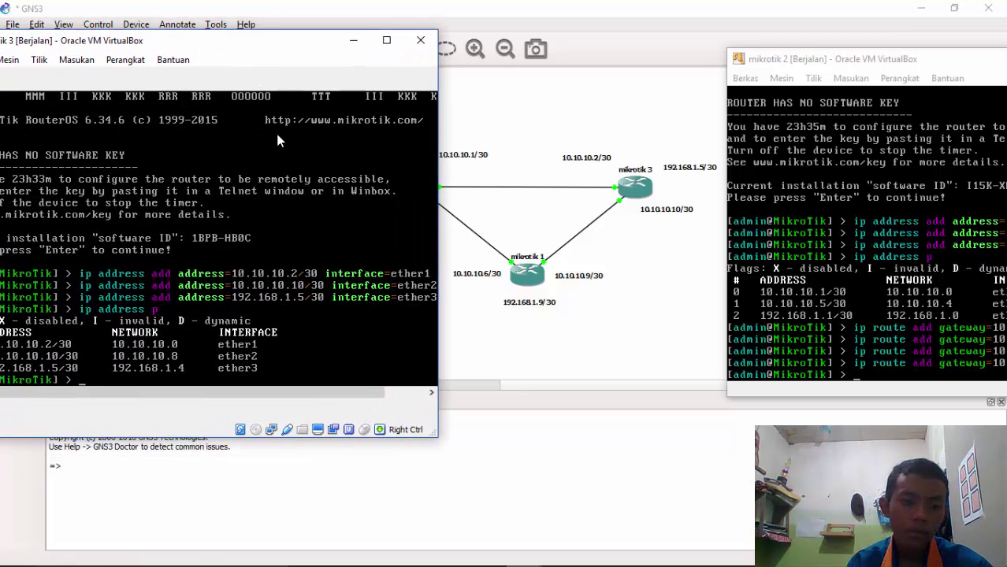
On mikrotik 3, add a static route to 192.168.1.0/30 via gateway 10.10.10.1
{"action": "type", "text": "i"}
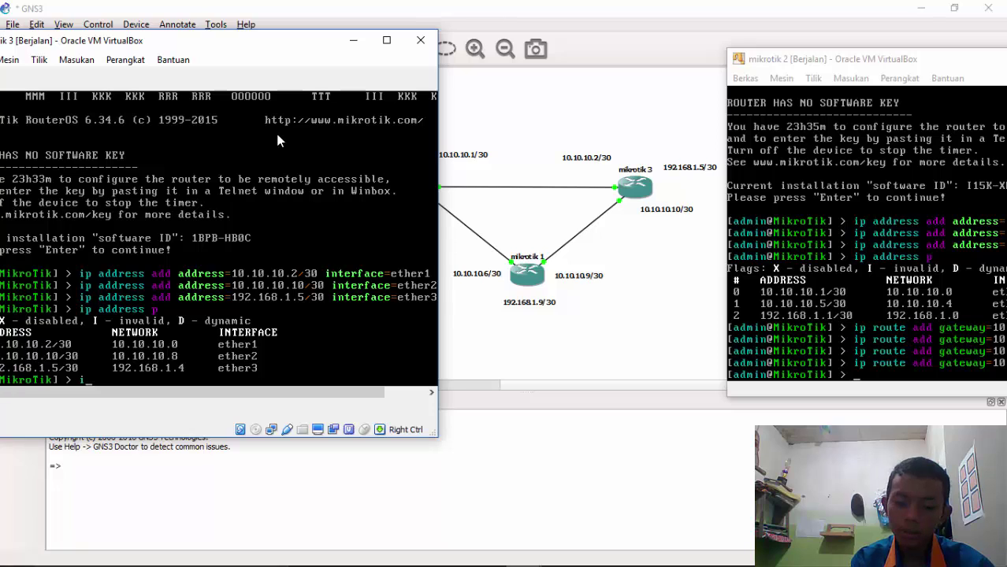
{"action": "type", "text": "p route"}
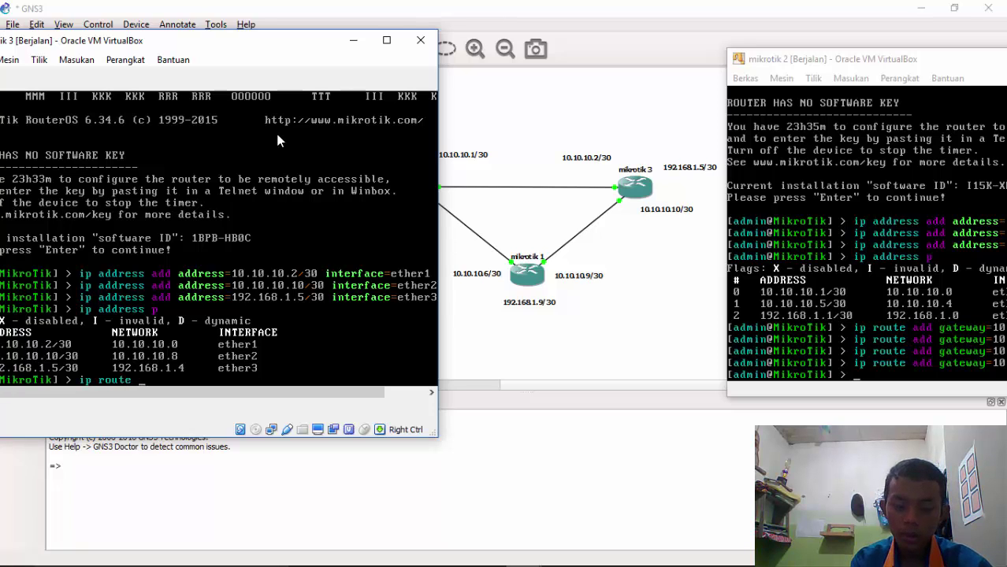
{"action": "type", "text": " add gateway="}
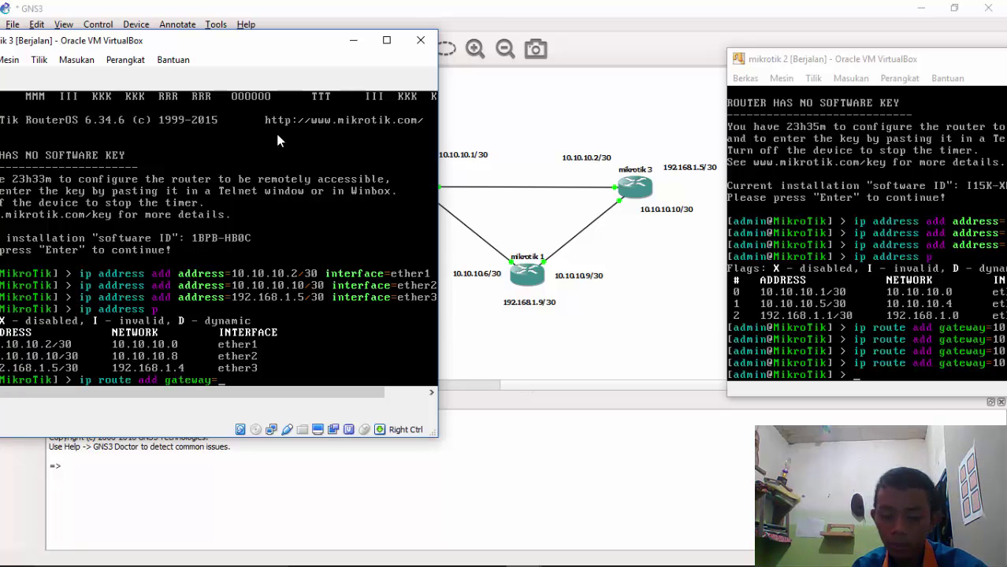
{"action": "type", "text": "10.10"}
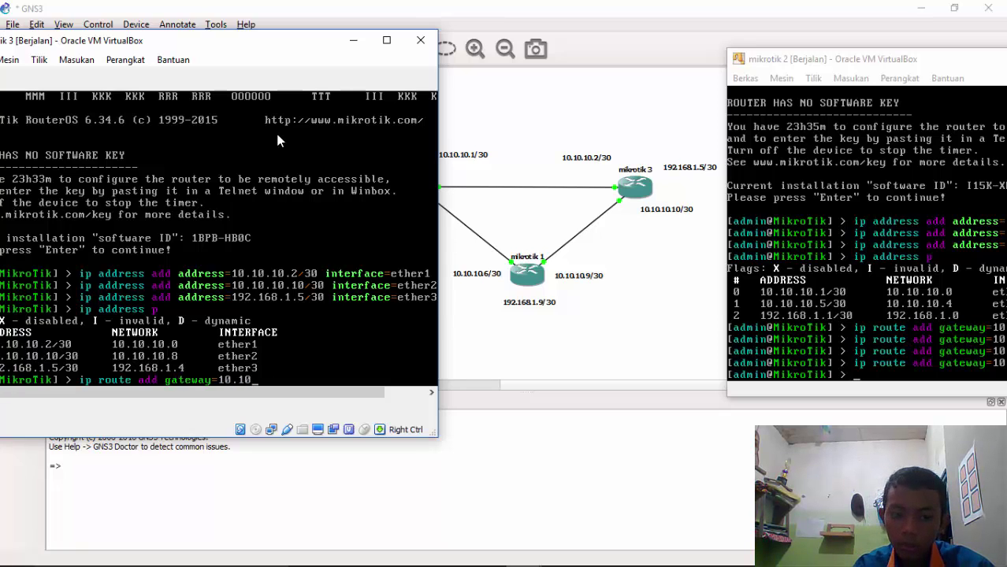
{"action": "type", "text": ".10.1"}
{"action": "type", "text": "/"}
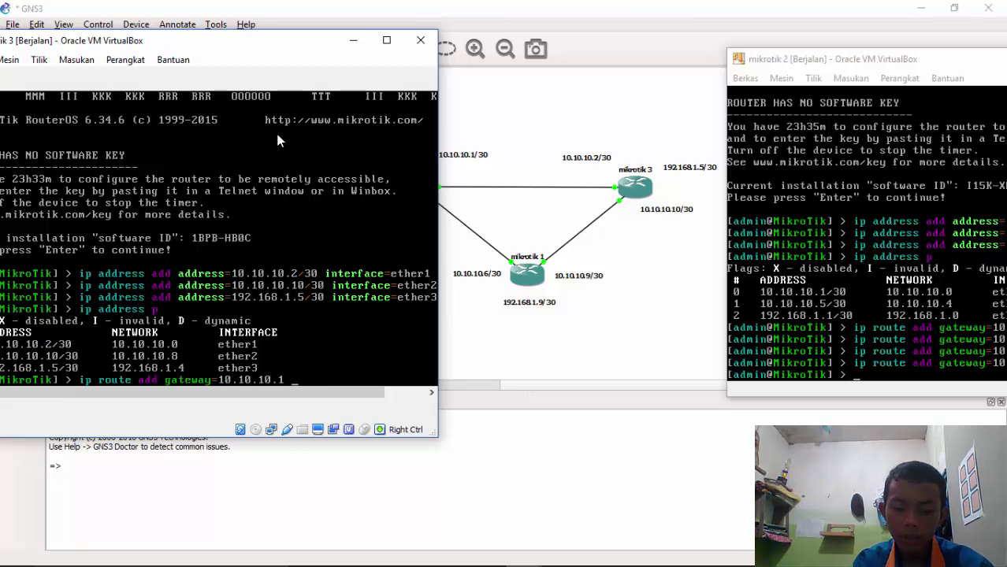
{"action": "type", "text": " dst"}
{"action": "key", "text": "Tab"}
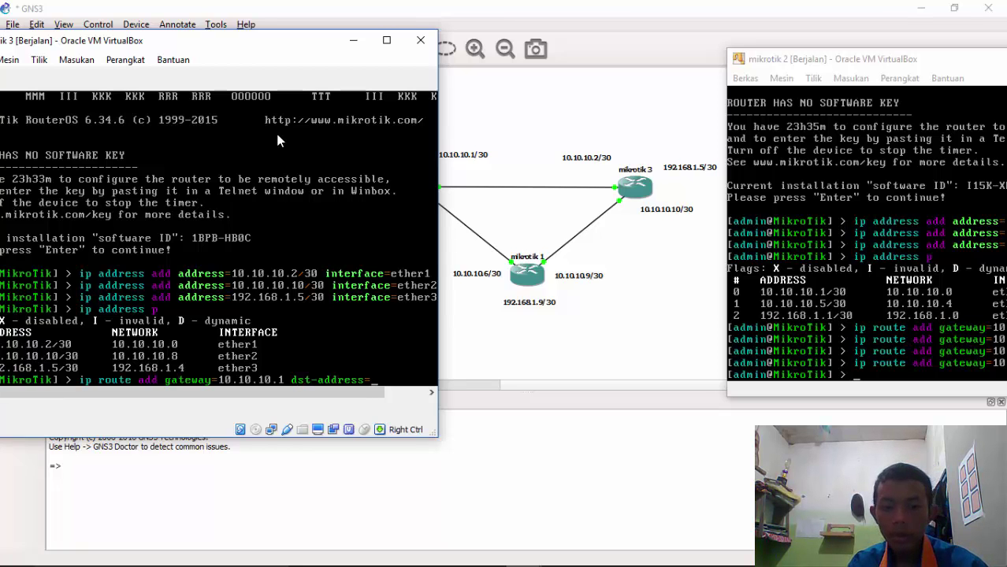
{"action": "left_click_drag", "start_coordinate": [191, 46], "coordinate": [243, 36]}
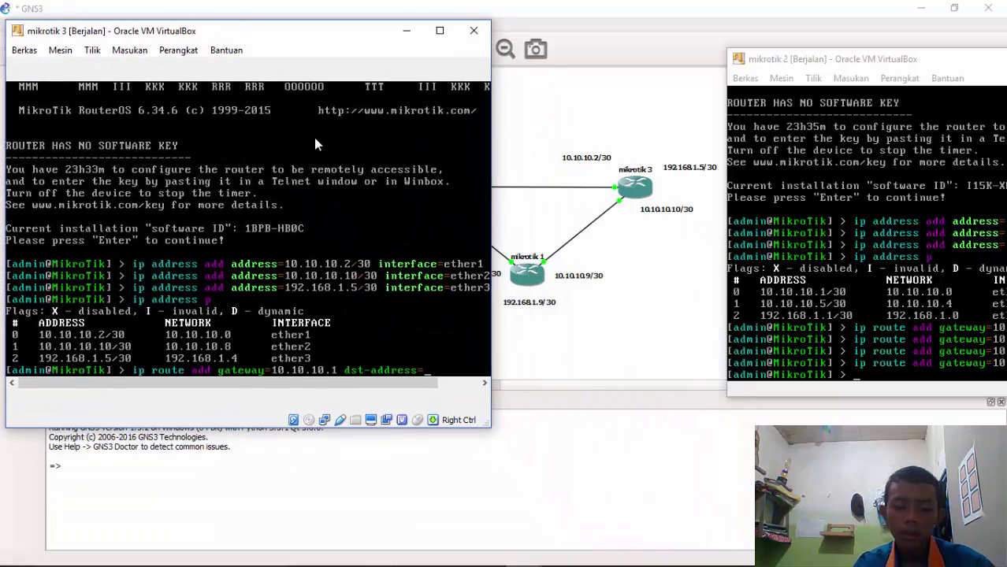
{"action": "type", "text": "192.168.1."}
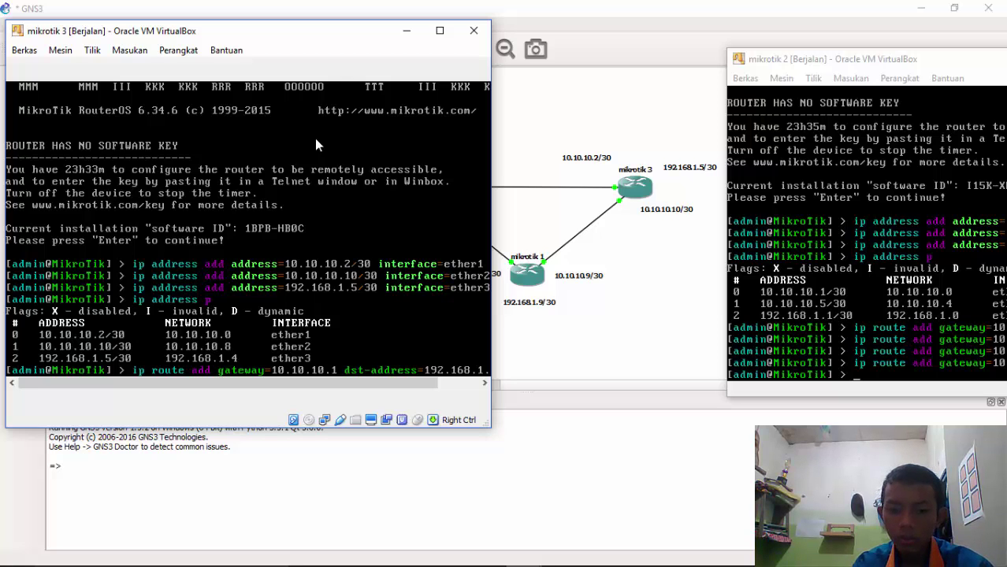
{"action": "left_click_drag", "start_coordinate": [319, 384], "coordinate": [361, 391]}
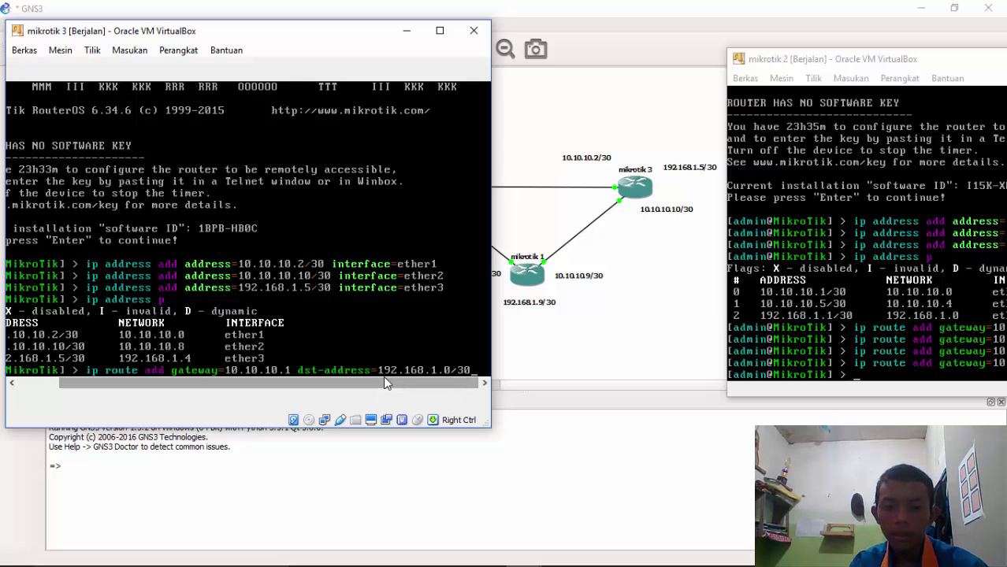
{"action": "key", "text": "Return"}
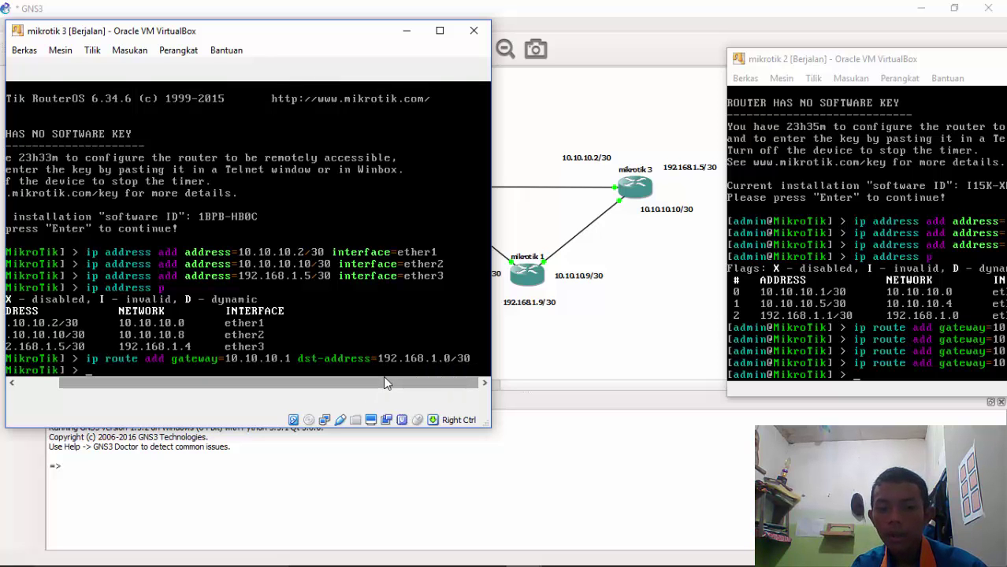
Recall that route command and clear its destination for the next route
{"action": "key", "text": "Up"}
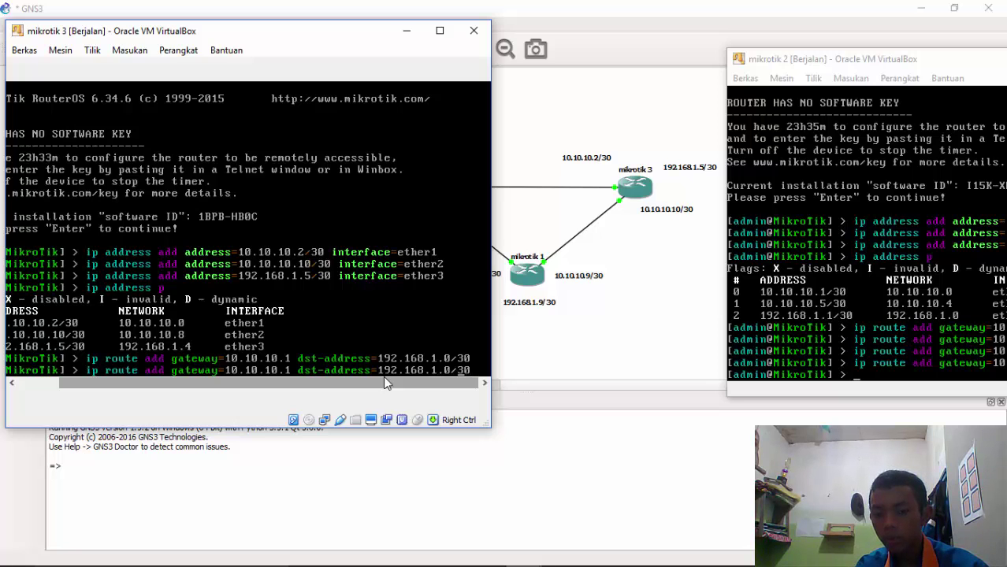
{"action": "key", "text": "Left"}
{"action": "key", "text": "Left"}
{"action": "key", "text": "Left"}
{"action": "key", "text": "BackSpace"}
{"action": "key", "text": "BackSpace"}
{"action": "key", "text": "BackSpace"}
{"action": "key", "text": "BackSpace"}
{"action": "key", "text": "BackSpace"}
{"action": "key", "text": "BackSpace"}
{"action": "key", "text": "BackSpace"}
{"action": "key", "text": "BackSpace"}
{"action": "key", "text": "BackSpace"}
{"action": "key", "text": "BackSpace"}
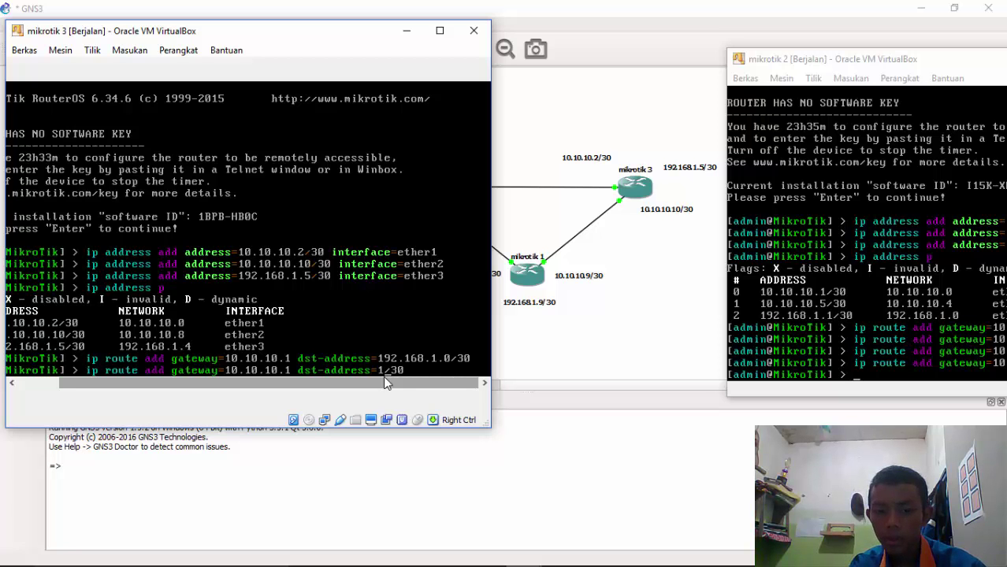
Add a mikrotik 3 route to 10.10.10.4/30 via gateway 10.10.10.1
{"action": "left_click_drag", "start_coordinate": [186, 32], "coordinate": [246, 314]}
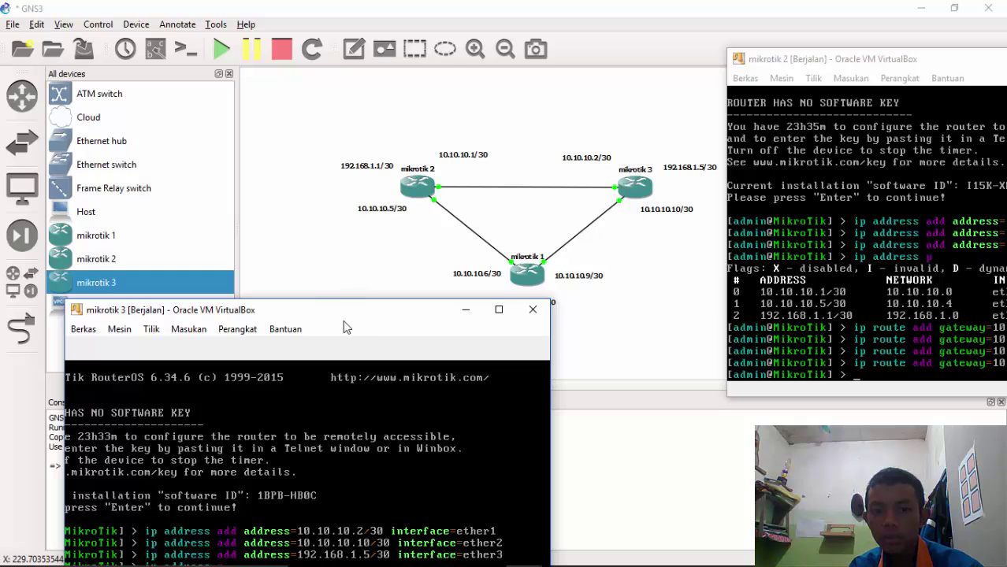
{"action": "left_click_drag", "start_coordinate": [360, 309], "coordinate": [364, 118]}
{"action": "type", "text": "0"}
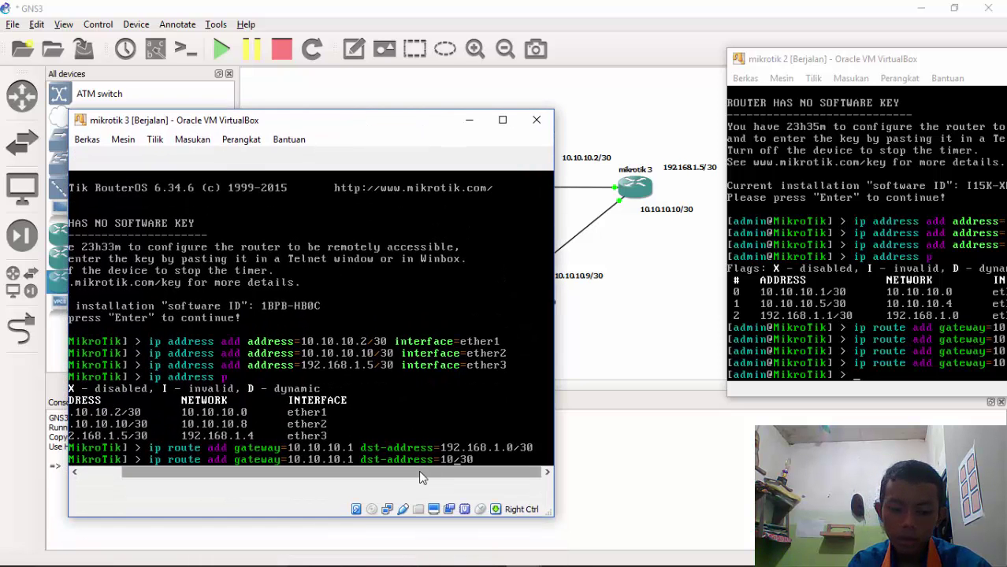
{"action": "type", "text": ".10.10."}
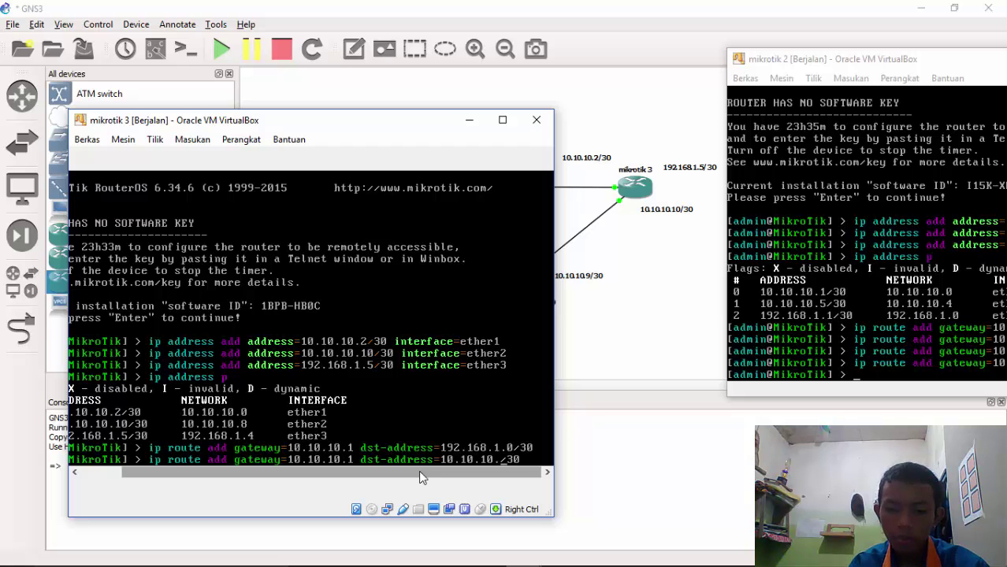
{"action": "type", "text": "4"}
{"action": "key", "text": "End"}
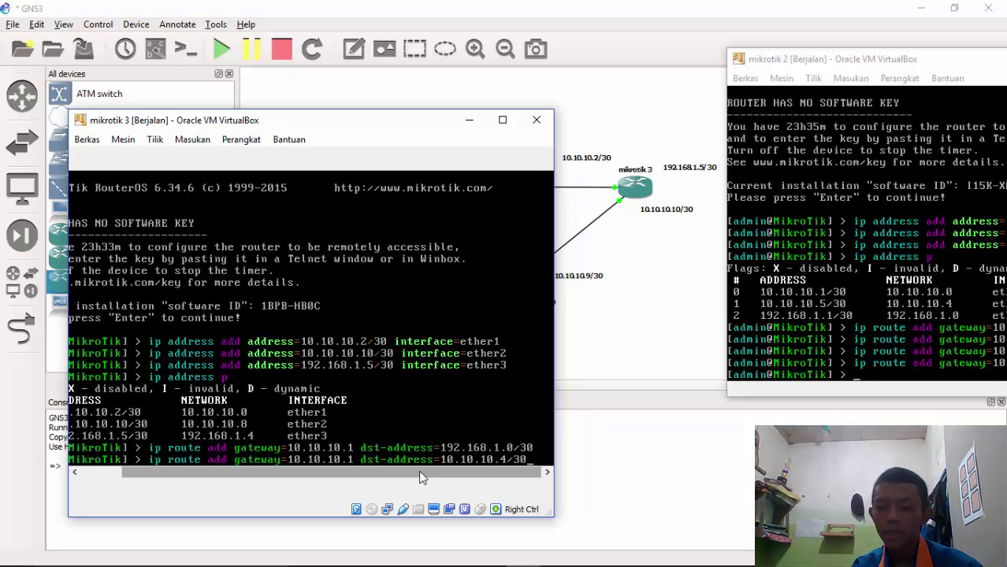
{"action": "key", "text": "Return"}
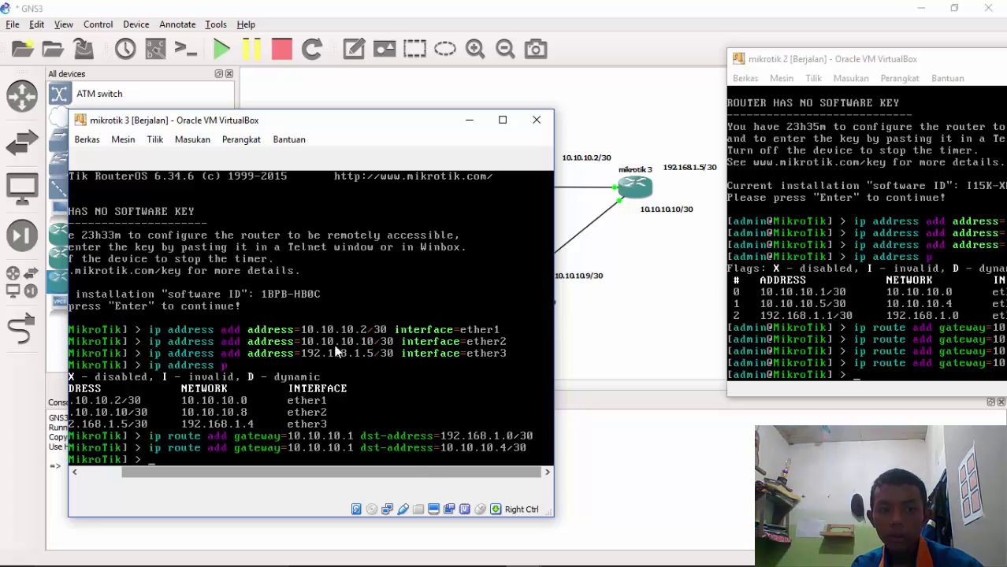
Add a mikrotik 3 route to 10.10.10.4/30 via gateway 10.10.10.9
{"action": "left_click_drag", "start_coordinate": [278, 124], "coordinate": [208, 41]}
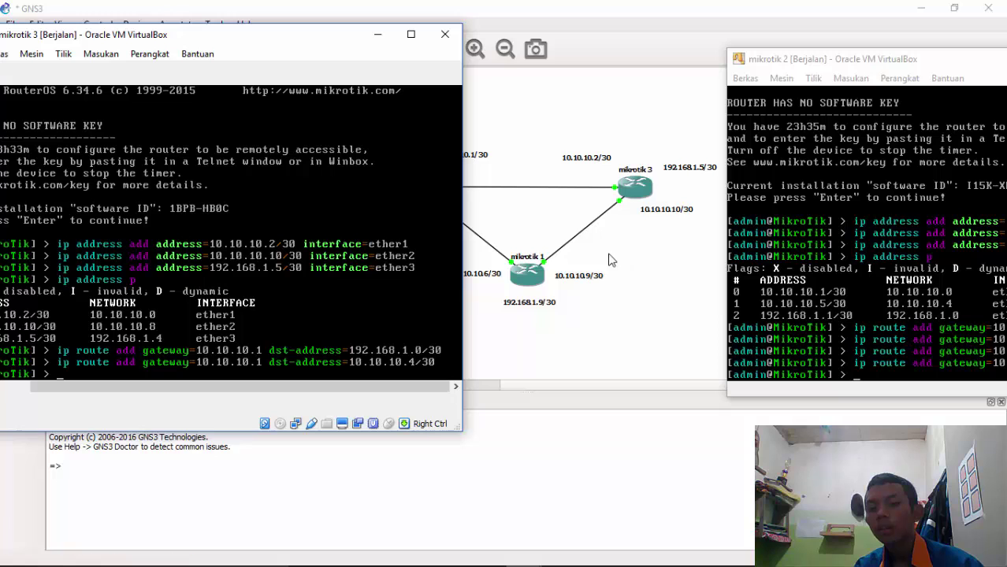
{"action": "left_click_drag", "start_coordinate": [256, 40], "coordinate": [225, 43]}
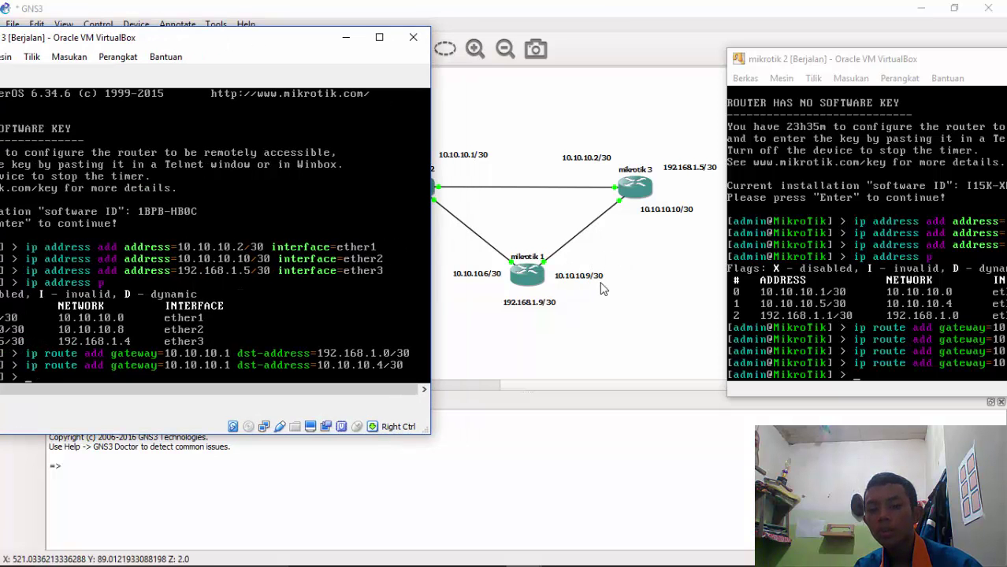
{"action": "left_click_drag", "start_coordinate": [179, 45], "coordinate": [226, 31]}
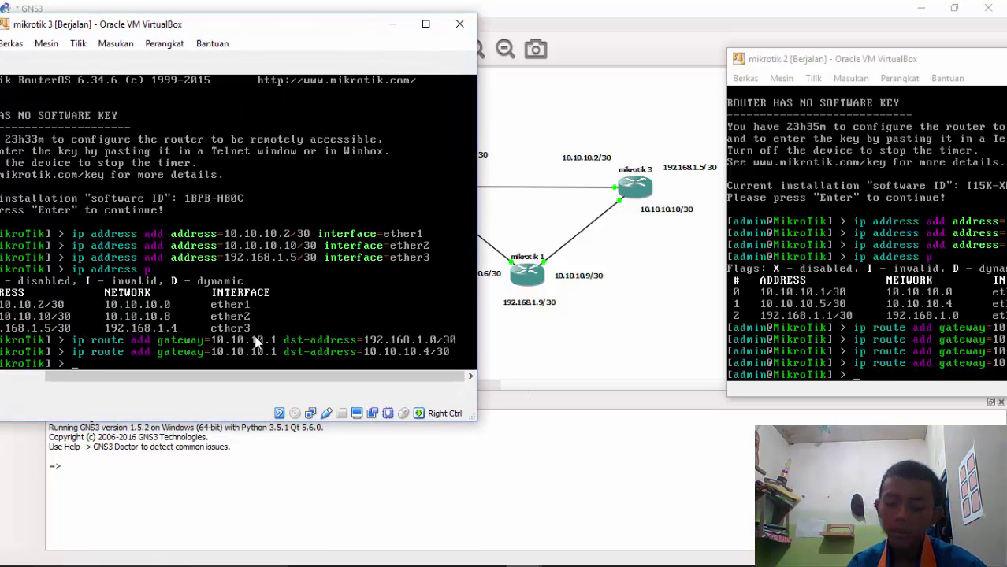
{"action": "key", "text": "Up"}
{"action": "key", "text": "Left"}
{"action": "key", "text": "Left"}
{"action": "key", "text": "Left"}
{"action": "key", "text": "Left"}
{"action": "key", "text": "Left"}
{"action": "key", "text": "Left"}
{"action": "key", "text": "Left"}
{"action": "key", "text": "Left"}
{"action": "key", "text": "Left"}
{"action": "key", "text": "Left"}
{"action": "key", "text": "Left"}
{"action": "key", "text": "Left"}
{"action": "key", "text": "Left"}
{"action": "key", "text": "Left"}
{"action": "key", "text": "Left"}
{"action": "key", "text": "Left"}
{"action": "key", "text": "Left"}
{"action": "key", "text": "Left"}
{"action": "key", "text": "Left"}
{"action": "key", "text": "Left"}
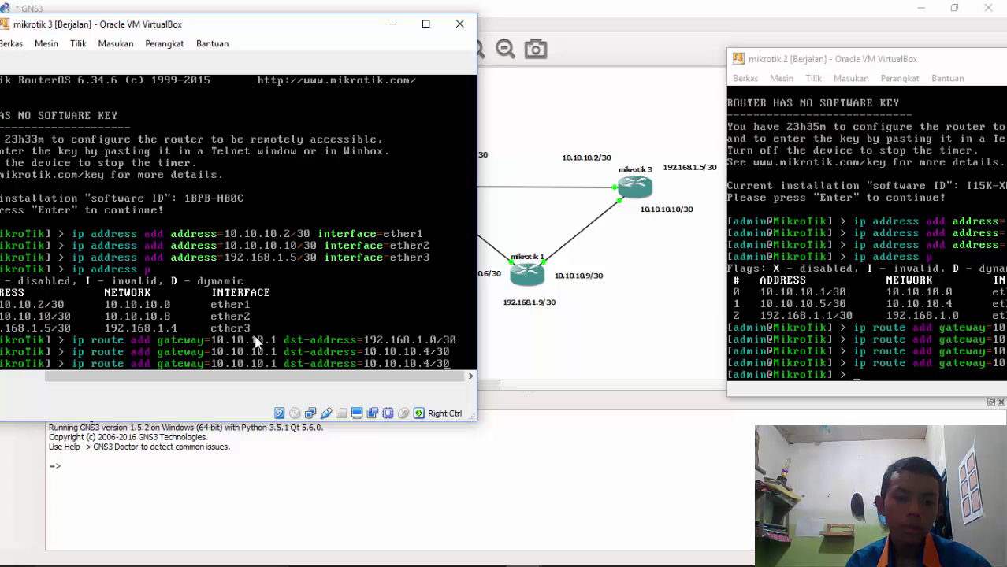
{"action": "key", "text": "Left"}
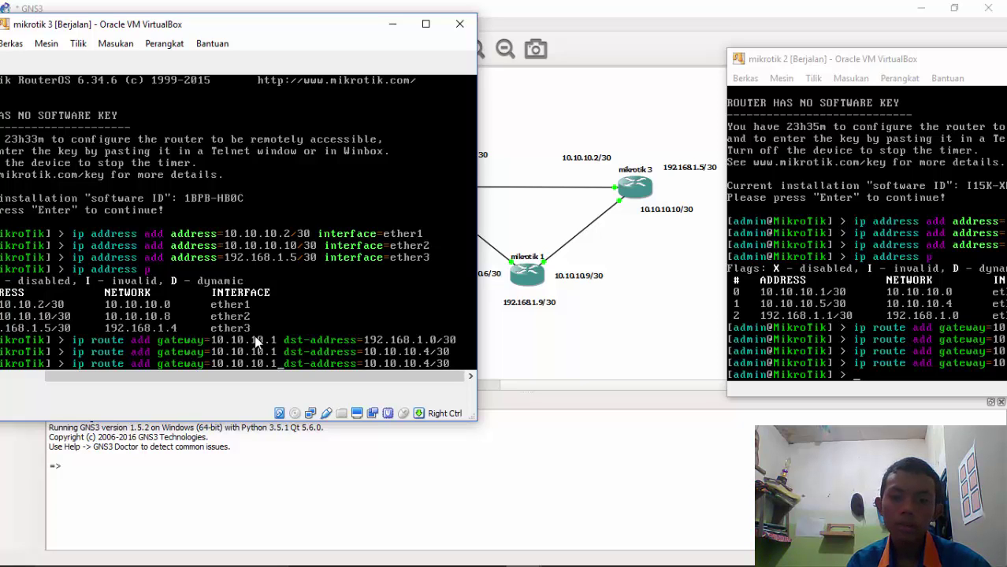
{"action": "key", "text": "BackSpace"}
{"action": "type", "text": "9"}
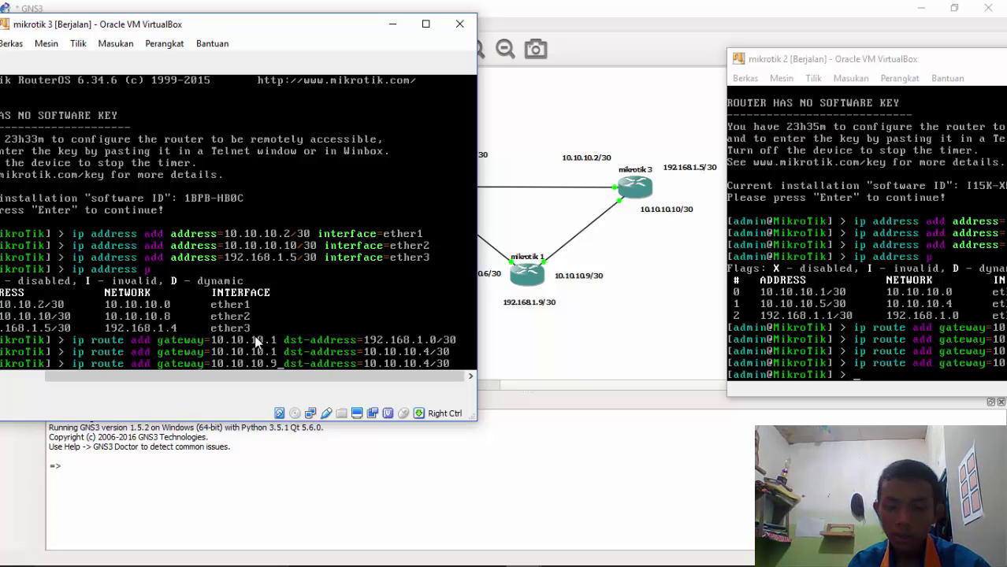
{"action": "key", "text": "Right"}
{"action": "key", "text": "Right"}
{"action": "key", "text": "Right"}
{"action": "key", "text": "Right"}
{"action": "key", "text": "Right"}
{"action": "key", "text": "Right"}
{"action": "key", "text": "Right"}
{"action": "key", "text": "Right"}
{"action": "key", "text": "Right"}
{"action": "key", "text": "Right"}
{"action": "key", "text": "Right"}
{"action": "key", "text": "Right"}
{"action": "key", "text": "Right"}
{"action": "key", "text": "Right"}
{"action": "key", "text": "Right"}
{"action": "key", "text": "Right"}
{"action": "key", "text": "Right"}
{"action": "key", "text": "Right"}
{"action": "key", "text": "Right"}
{"action": "key", "text": "Right"}
{"action": "key", "text": "Right"}
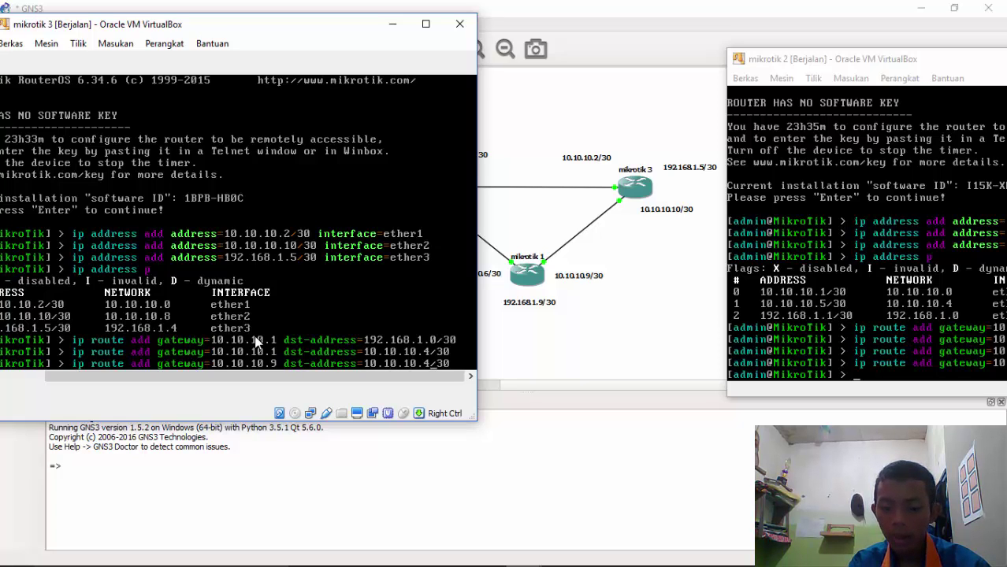
{"action": "key", "text": "BackSpace"}
{"action": "type", "text": "6"}
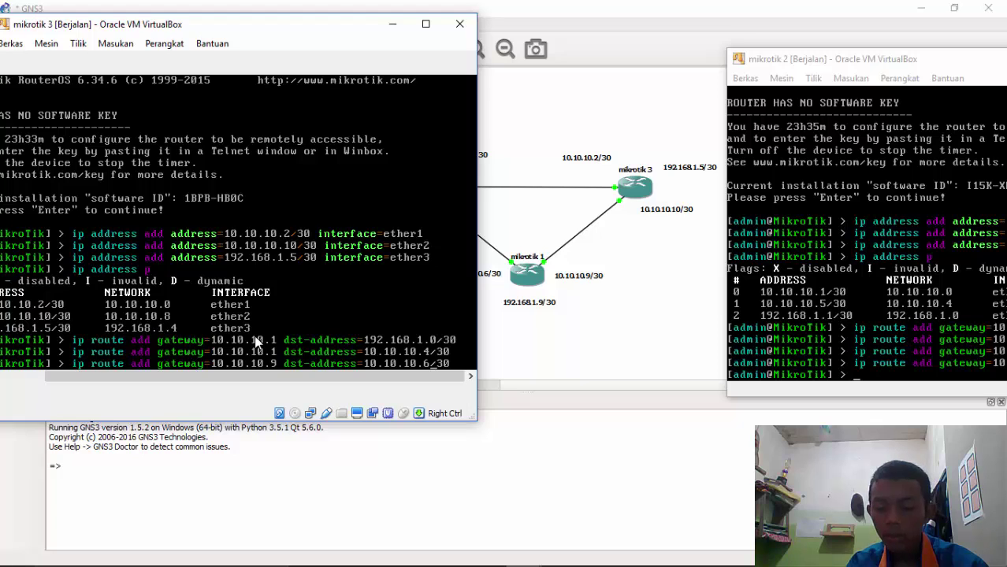
{"action": "key", "text": "BackSpace"}
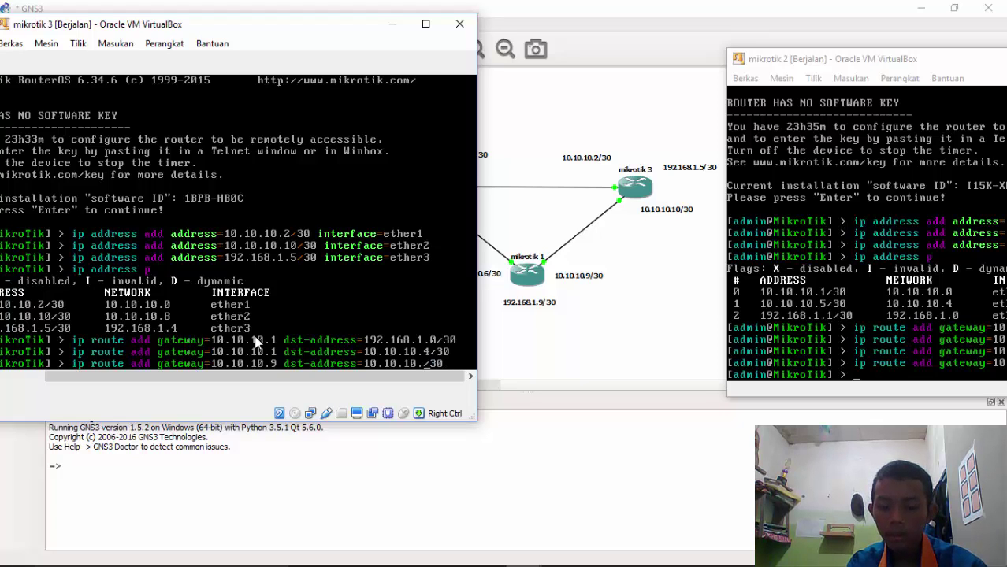
{"action": "type", "text": "4"}
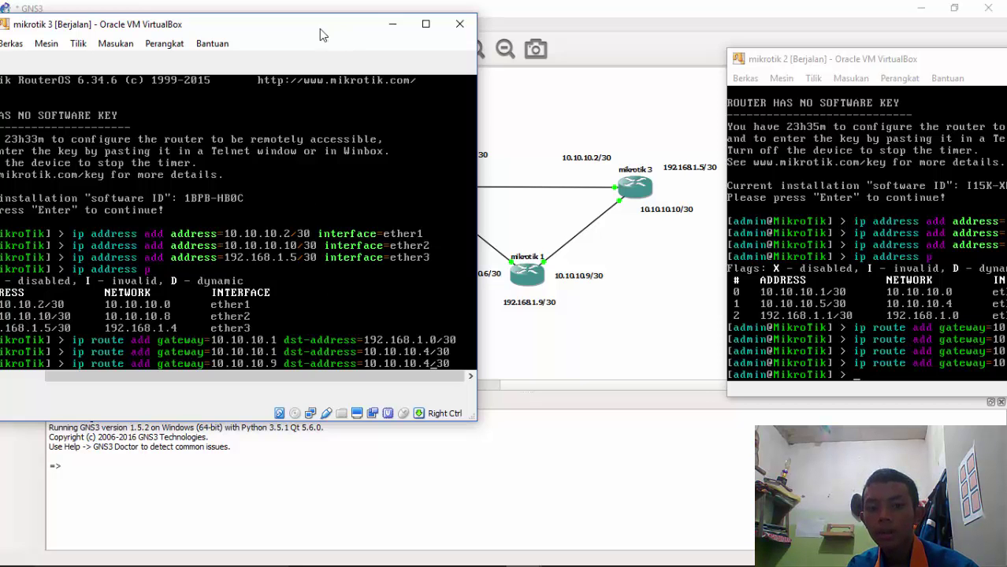
{"action": "left_click_drag", "start_coordinate": [333, 27], "coordinate": [297, 25]}
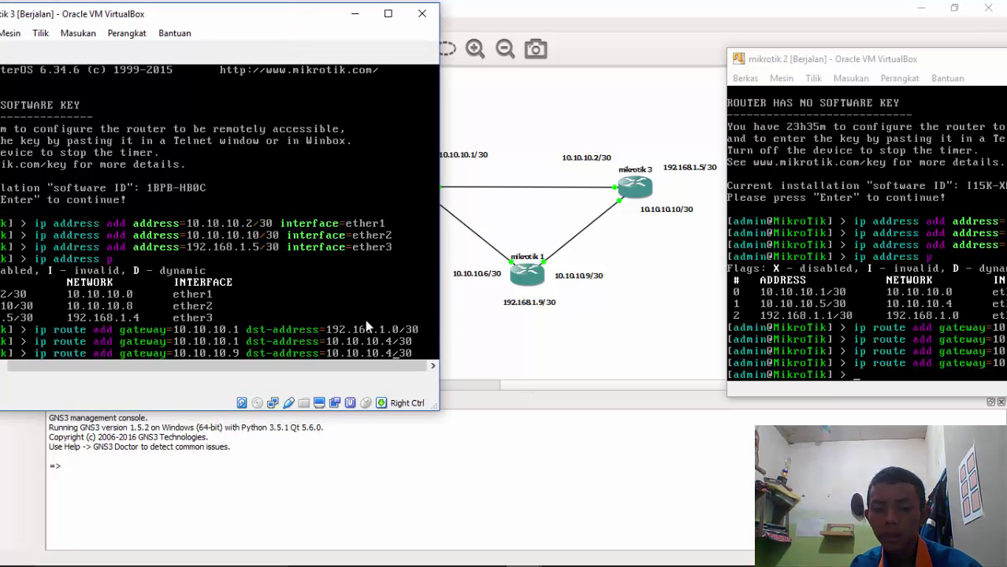
{"action": "key", "text": "Return"}
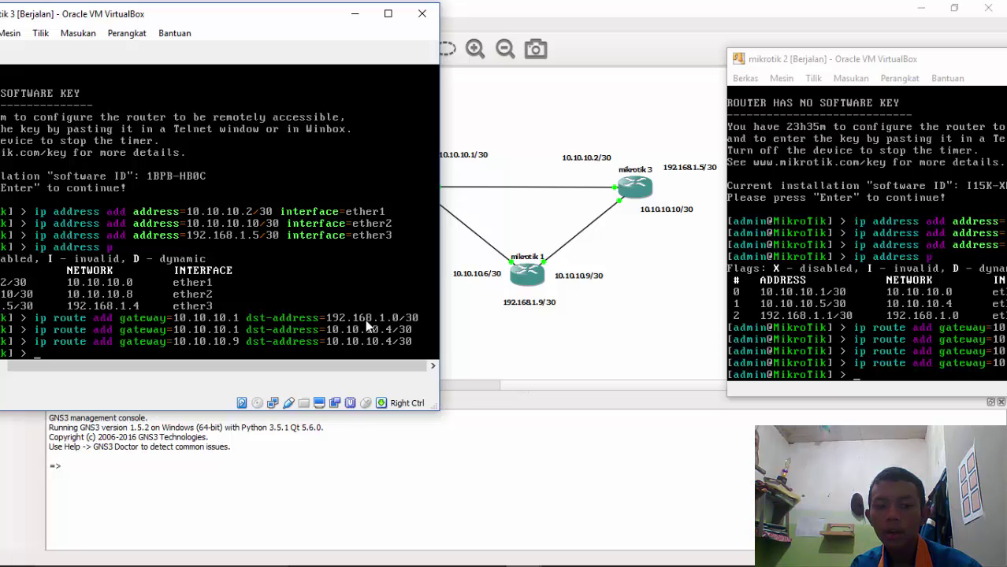
Add a mikrotik 3 route to 192.168.1.8/30 via gateway 10.10.10.9
{"action": "key", "text": "Up"}
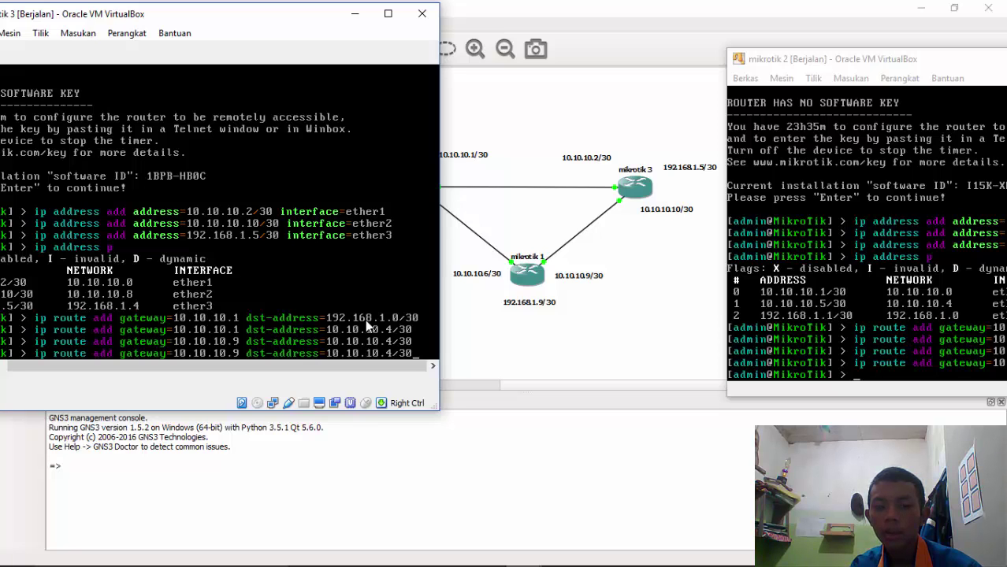
{"action": "key", "text": "Left"}
{"action": "key", "text": "Left"}
{"action": "key", "text": "Left"}
{"action": "key", "text": "Left"}
{"action": "key", "text": "Left"}
{"action": "key", "text": "Left"}
{"action": "key", "text": "Left"}
{"action": "key", "text": "Left"}
{"action": "key", "text": "Left"}
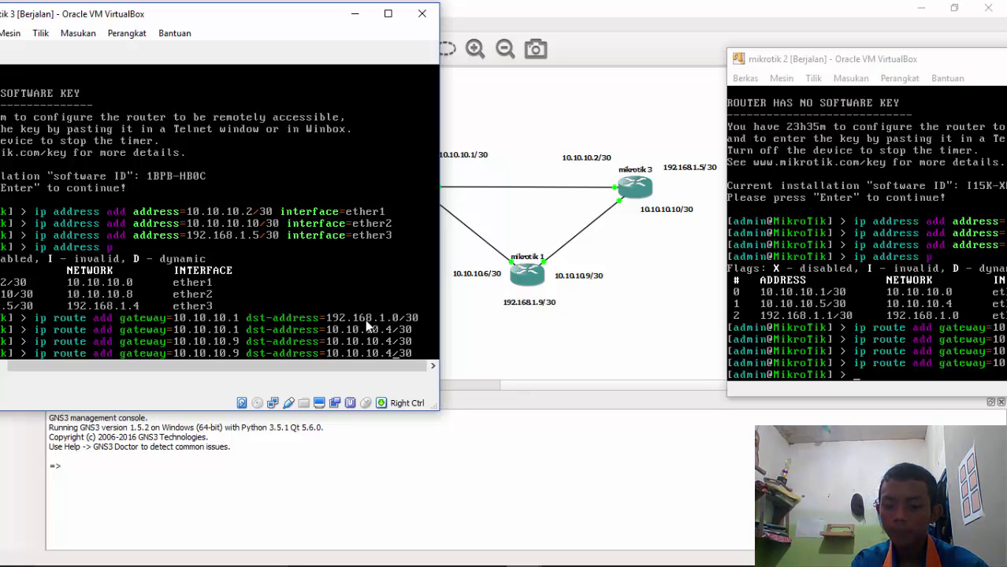
{"action": "key", "text": "BackSpace"}
{"action": "key", "text": "BackSpace"}
{"action": "key", "text": "BackSpace"}
{"action": "key", "text": "BackSpace"}
{"action": "key", "text": "BackSpace"}
{"action": "key", "text": "BackSpace"}
{"action": "key", "text": "BackSpace"}
{"action": "key", "text": "BackSpace"}
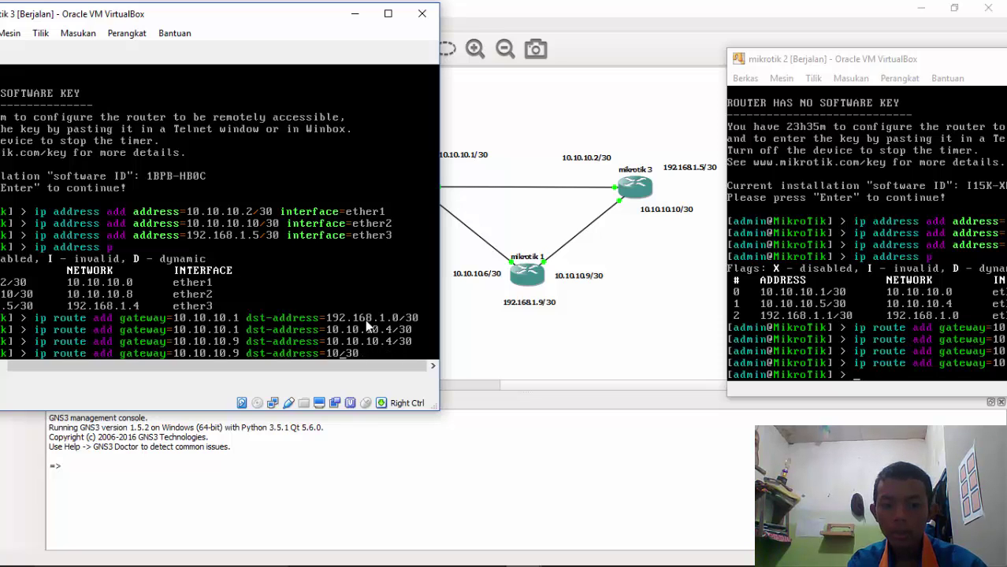
{"action": "key", "text": "BackSpace"}
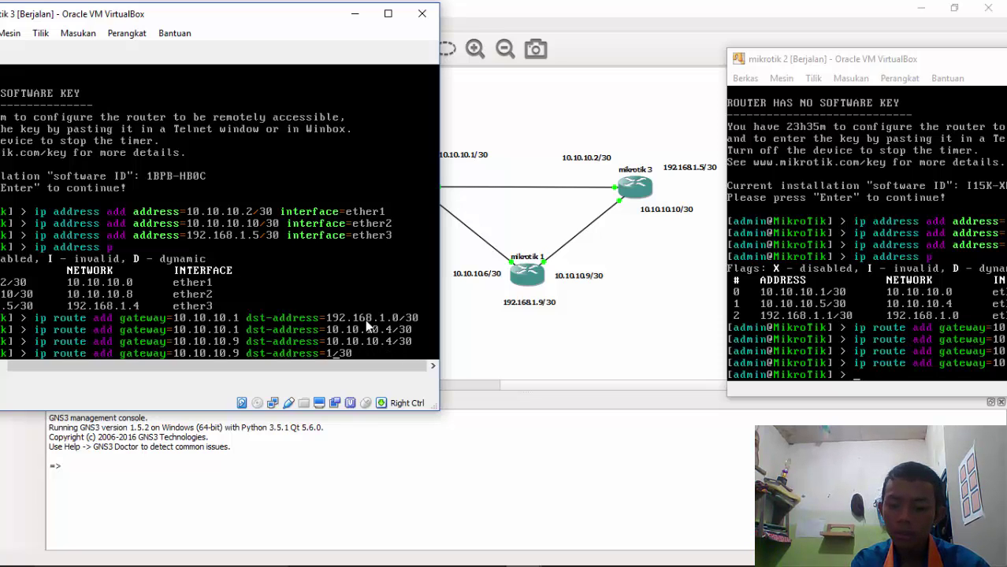
{"action": "type", "text": "92"}
{"action": "type", "text": "68.1"}
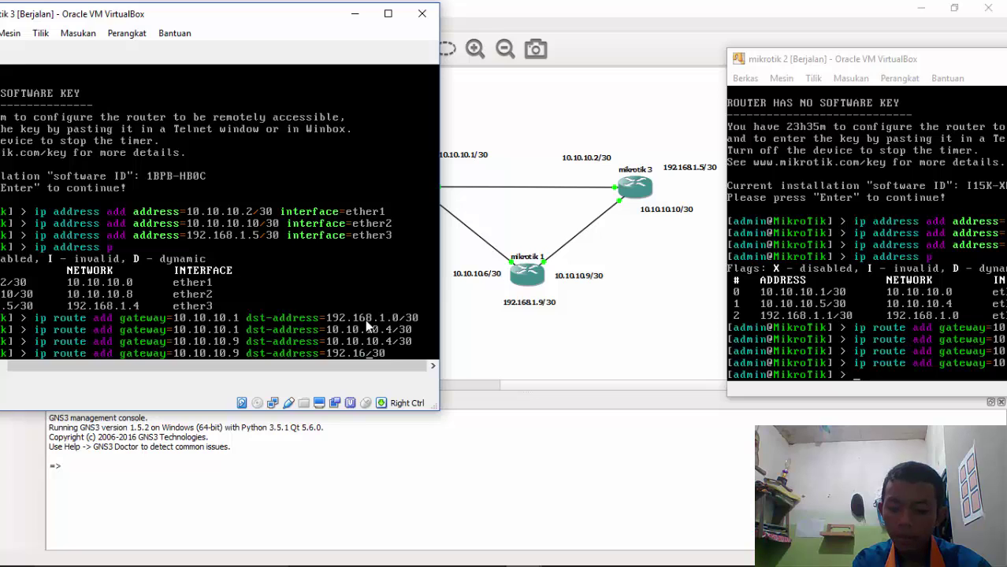
{"action": "type", "text": "."}
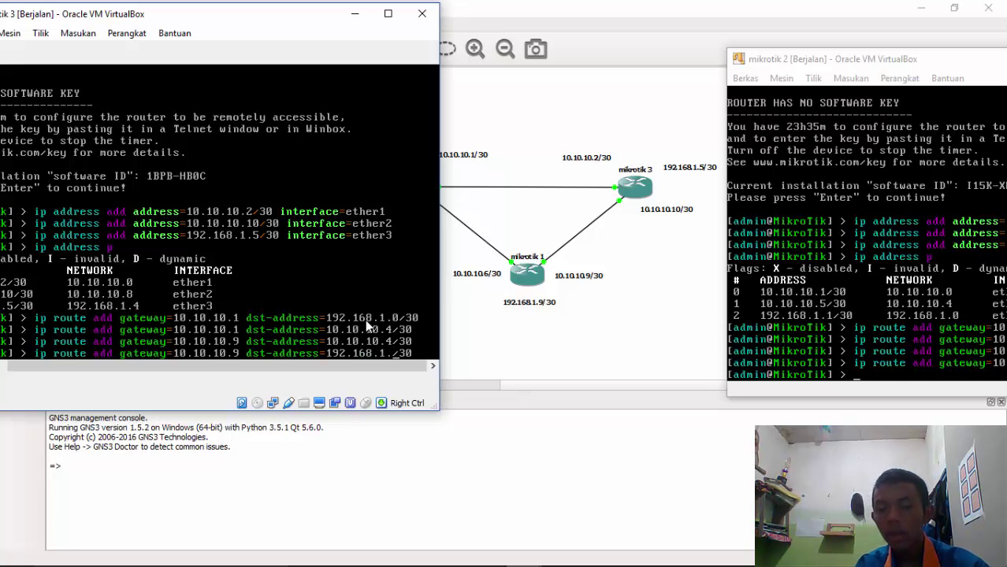
{"action": "type", "text": "8"}
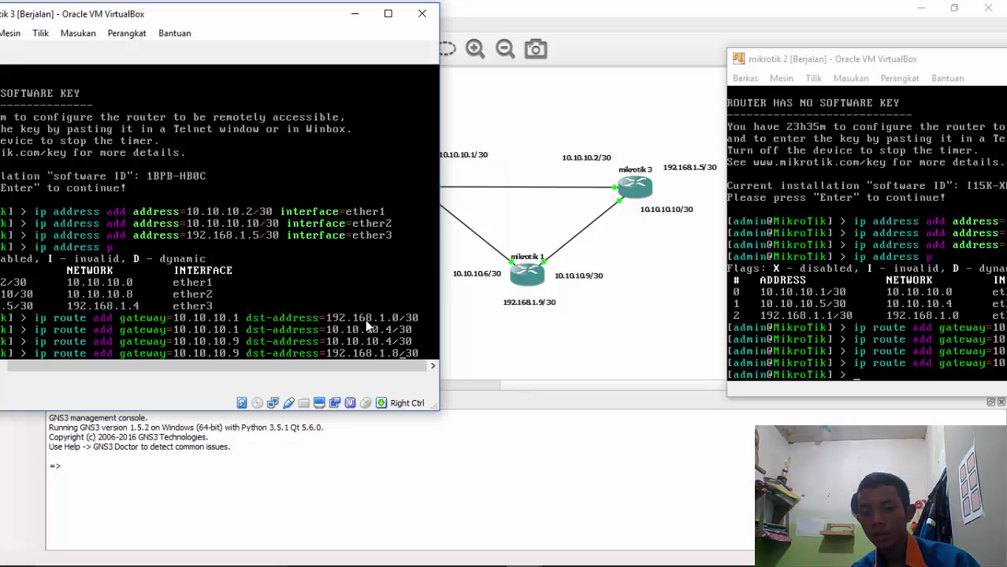
{"action": "key", "text": "Return"}
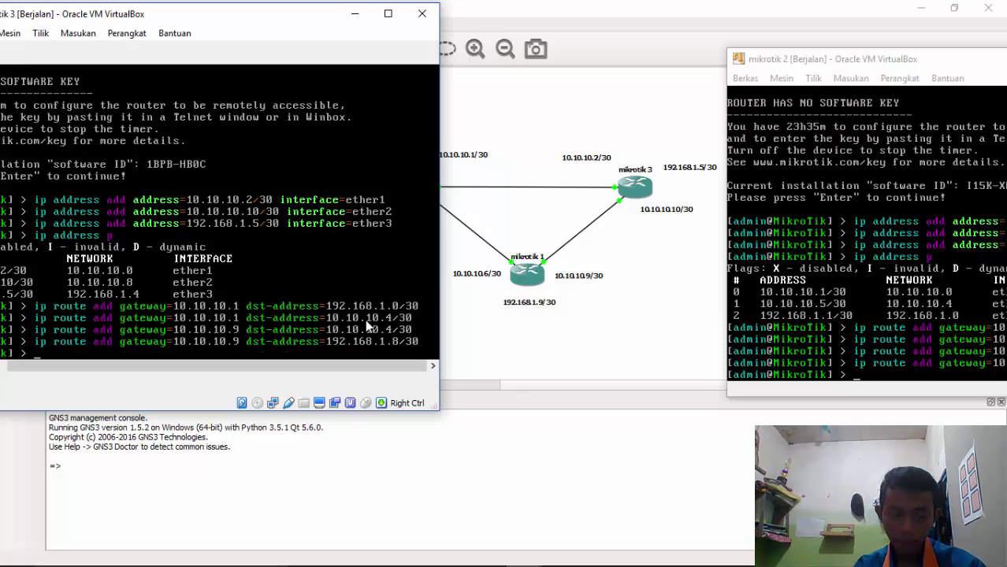
{"action": "left_click_drag", "start_coordinate": [180, 17], "coordinate": [941, 54]}
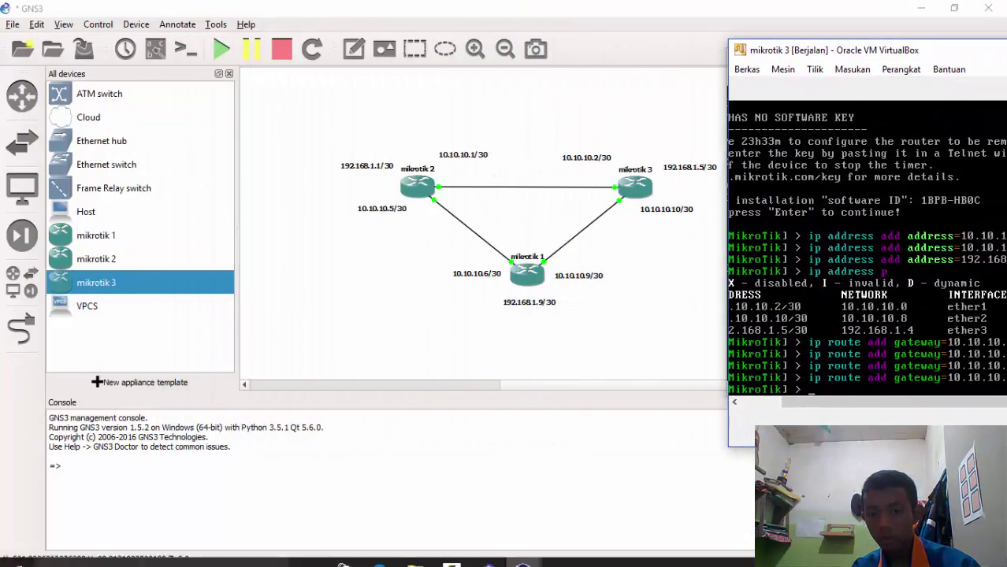
On mikrotik 1, add a static route to 10.10.10.0/30 via gateway 10.10.10.10
{"action": "mouse_move", "coordinate": [528, 561]}
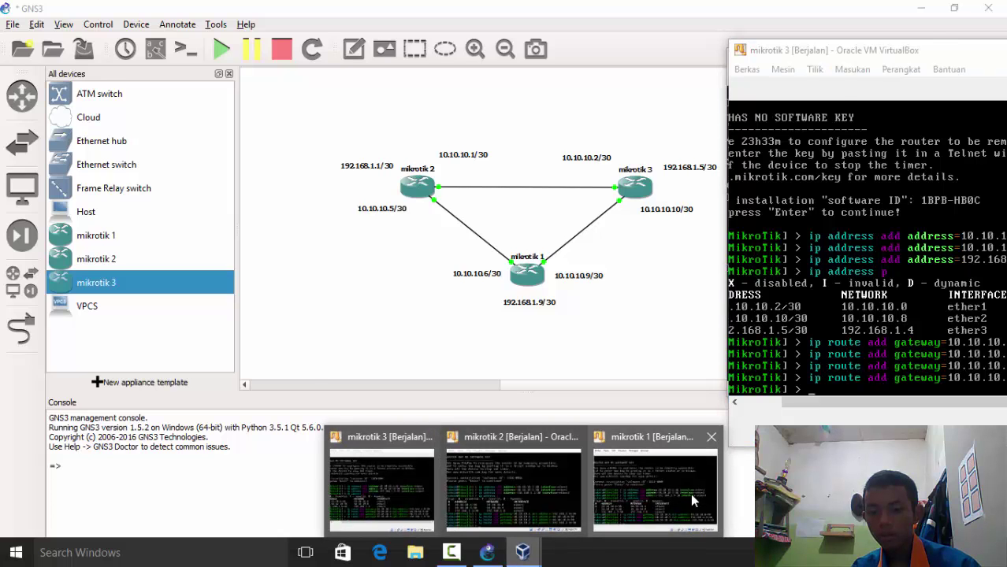
{"action": "left_click", "coordinate": [690, 493]}
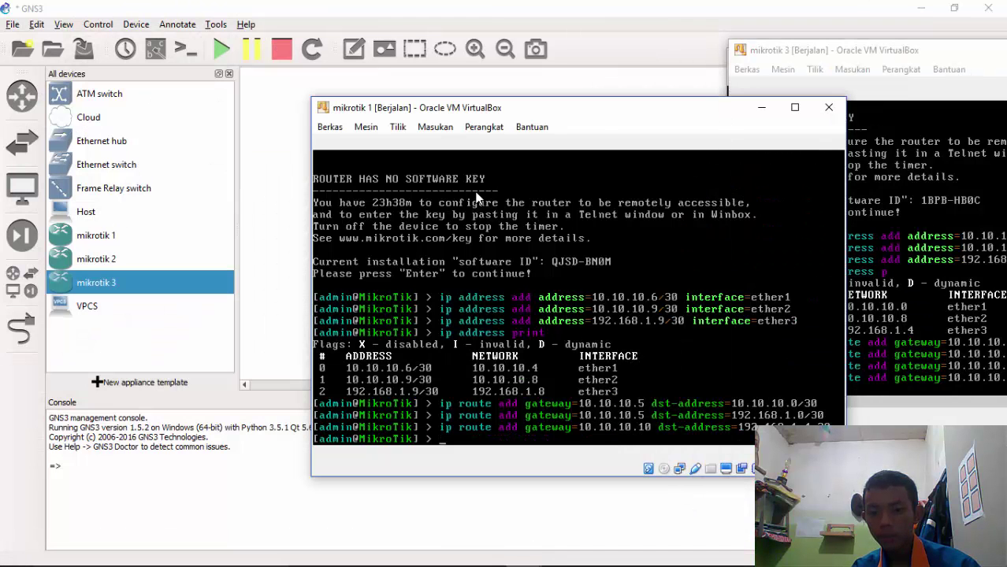
{"action": "left_click_drag", "start_coordinate": [426, 115], "coordinate": [66, 38]}
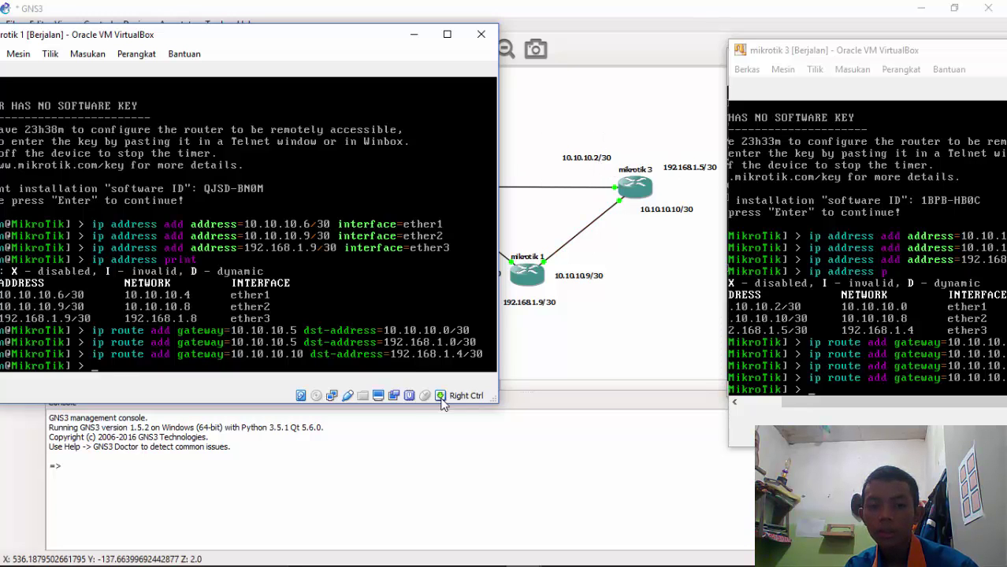
{"action": "key", "text": "Up"}
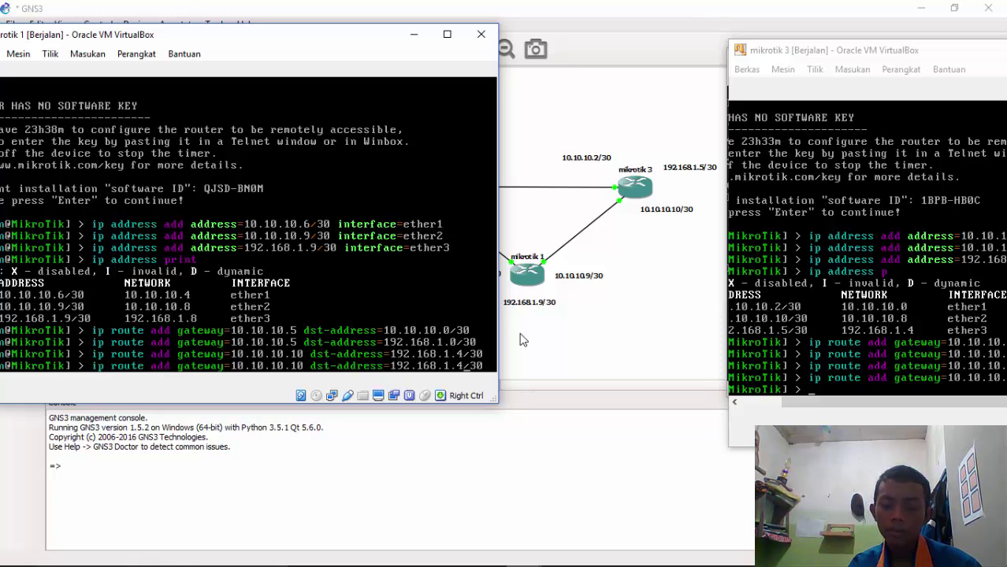
{"action": "key", "text": "BackSpace"}
{"action": "key", "text": "BackSpace"}
{"action": "key", "text": "BackSpace"}
{"action": "key", "text": "BackSpace"}
{"action": "key", "text": "BackSpace"}
{"action": "key", "text": "BackSpace"}
{"action": "key", "text": "BackSpace"}
{"action": "key", "text": "BackSpace"}
{"action": "key", "text": "BackSpace"}
{"action": "key", "text": "BackSpace"}
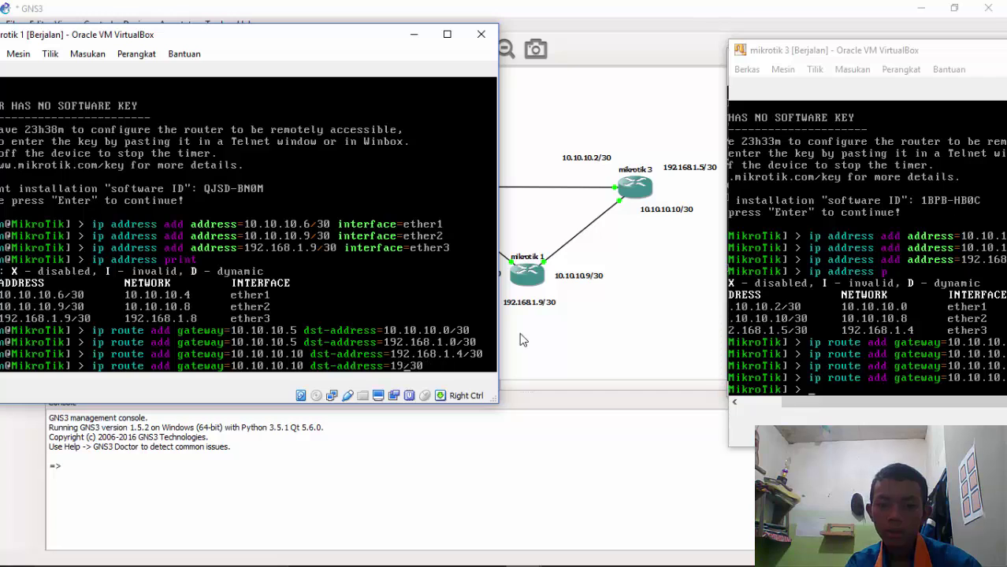
{"action": "type", "text": "0.10."}
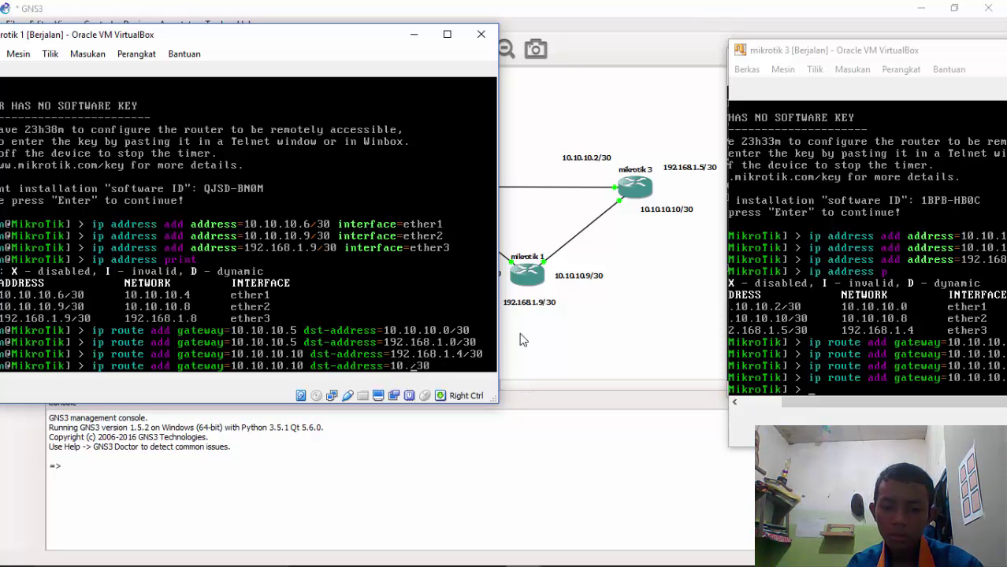
{"action": "type", "text": "10.0"}
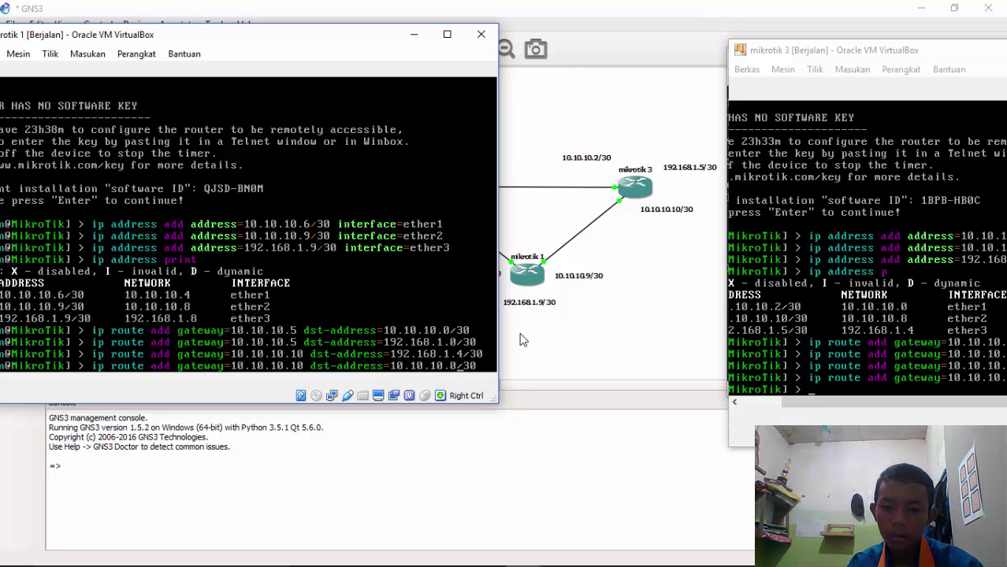
{"action": "key", "text": "Return"}
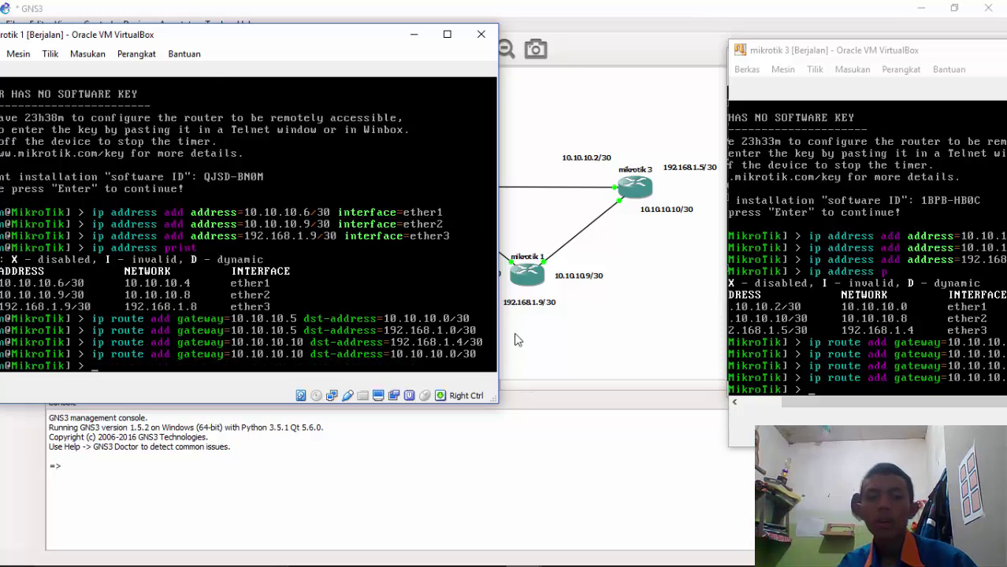
{"action": "left_click_drag", "start_coordinate": [198, 41], "coordinate": [966, 61]}
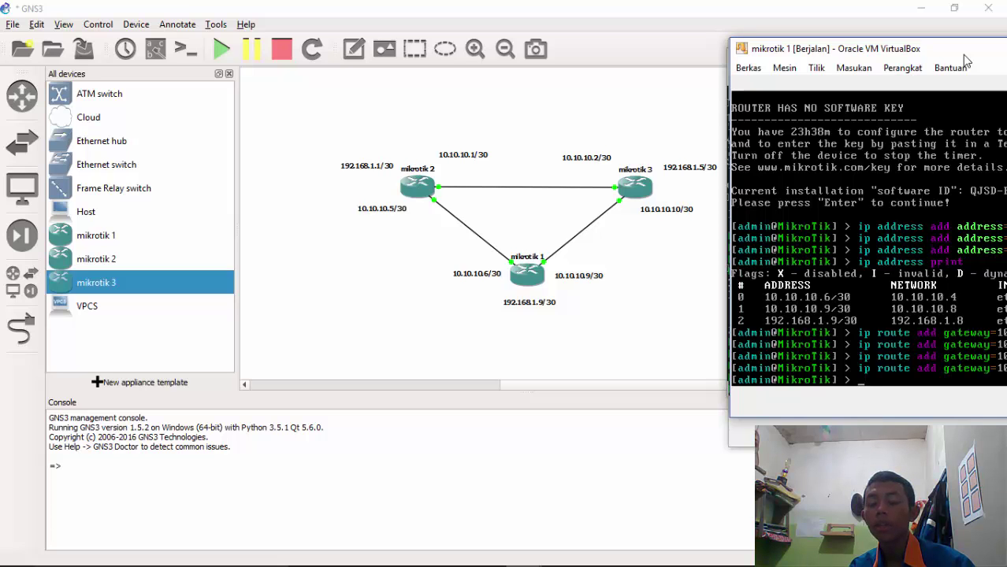
Print mikrotik 1's routes: static to 10.10.10.0/30, 192.168.1.0/30 and 192.168.1.4/30
{"action": "mouse_move", "coordinate": [965, 56]}
{"action": "left_mouse_down"}
{"action": "mouse_move", "coordinate": [879, 34]}
{"action": "mouse_move", "coordinate": [955, 66]}
{"action": "left_mouse_up"}
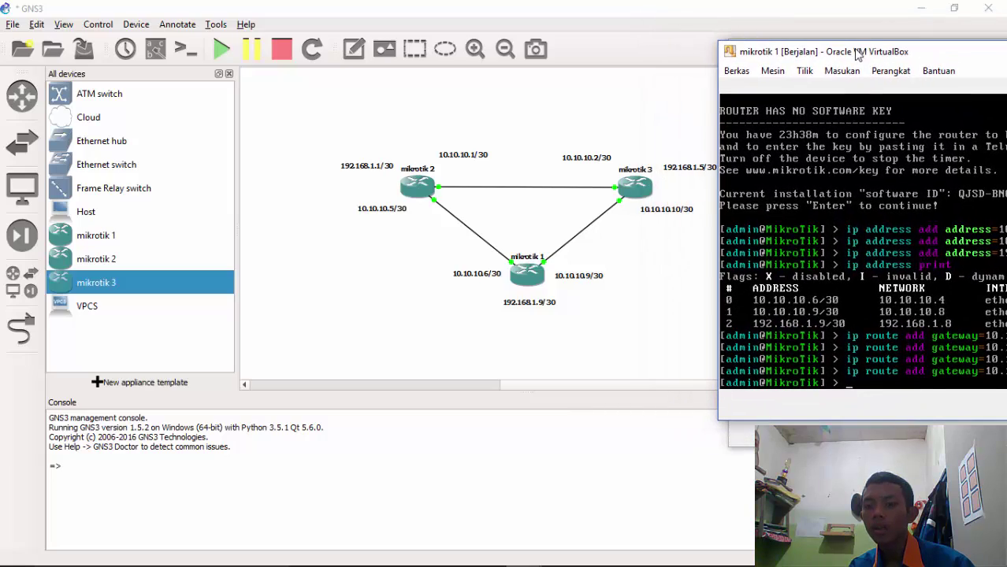
{"action": "left_click_drag", "start_coordinate": [865, 50], "coordinate": [705, 40]}
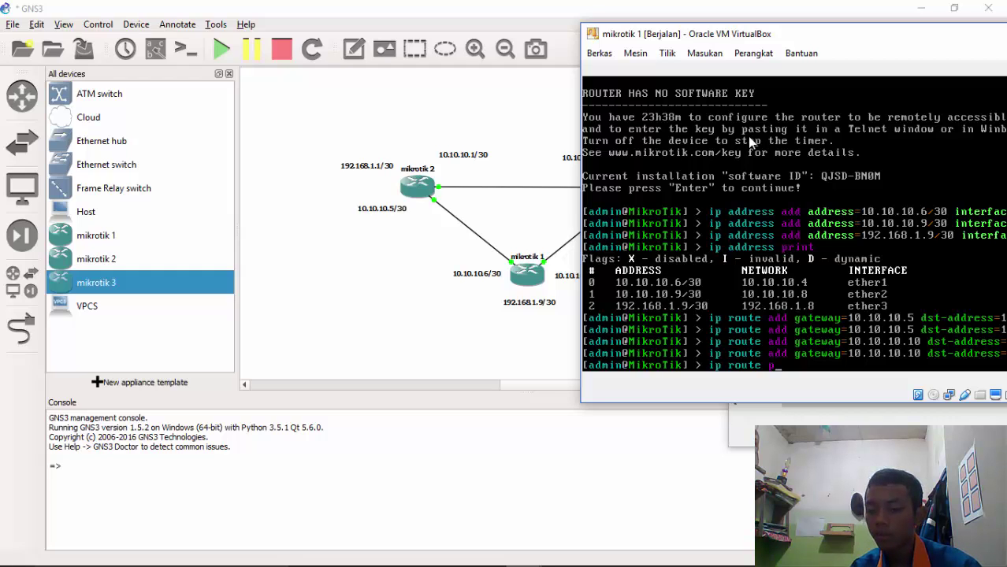
{"action": "key", "text": "Return"}
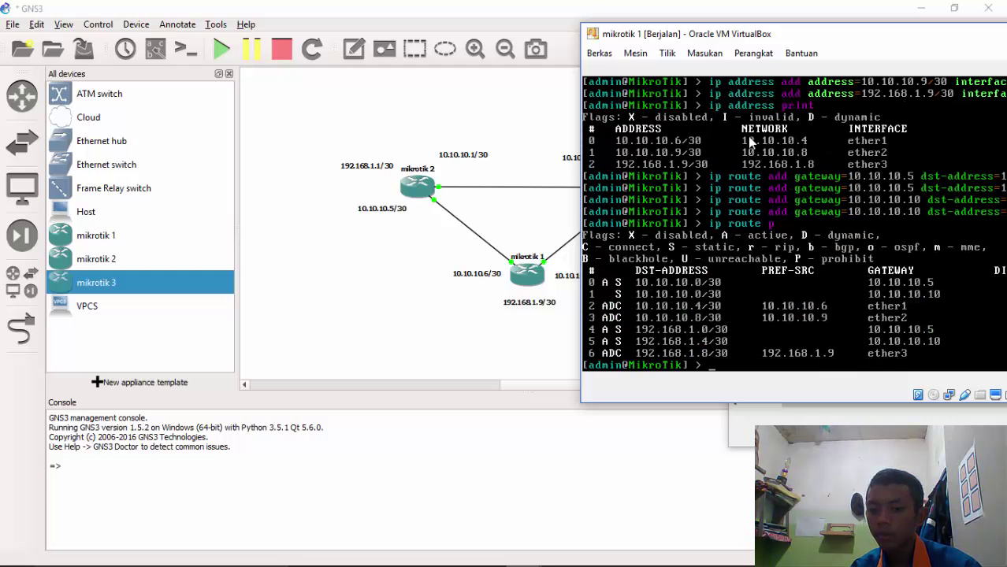
{"action": "left_click_drag", "start_coordinate": [854, 42], "coordinate": [746, 46]}
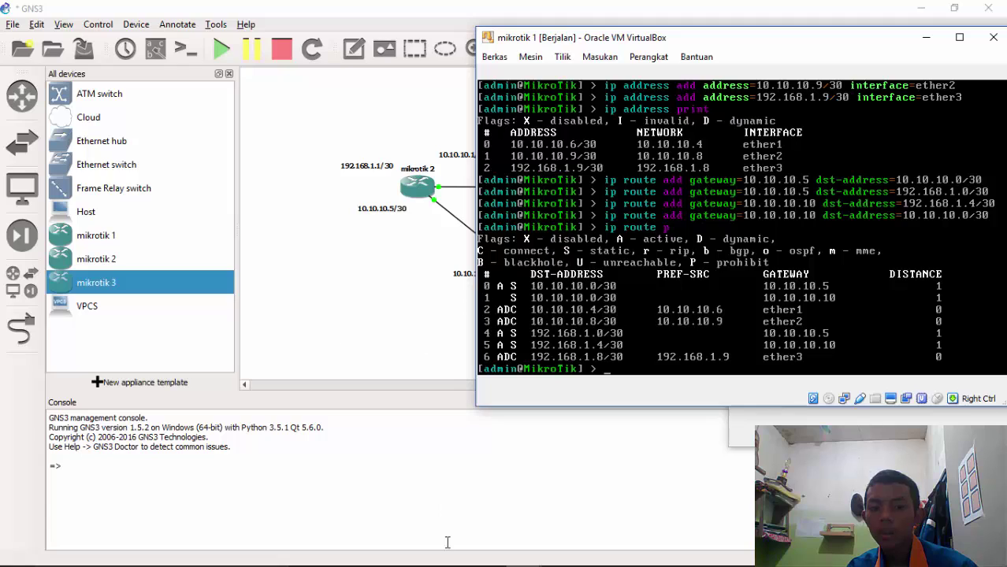
Reprint mikrotik 1's routing table with 'route p'
{"action": "mouse_move", "coordinate": [449, 551]}
{"action": "mouse_move", "coordinate": [525, 555]}
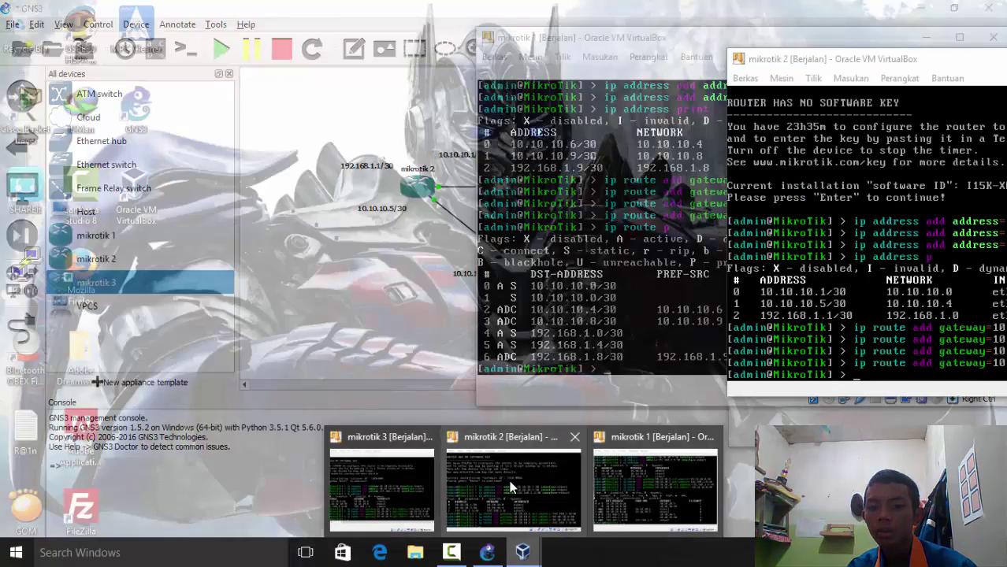
{"action": "left_click", "coordinate": [642, 485]}
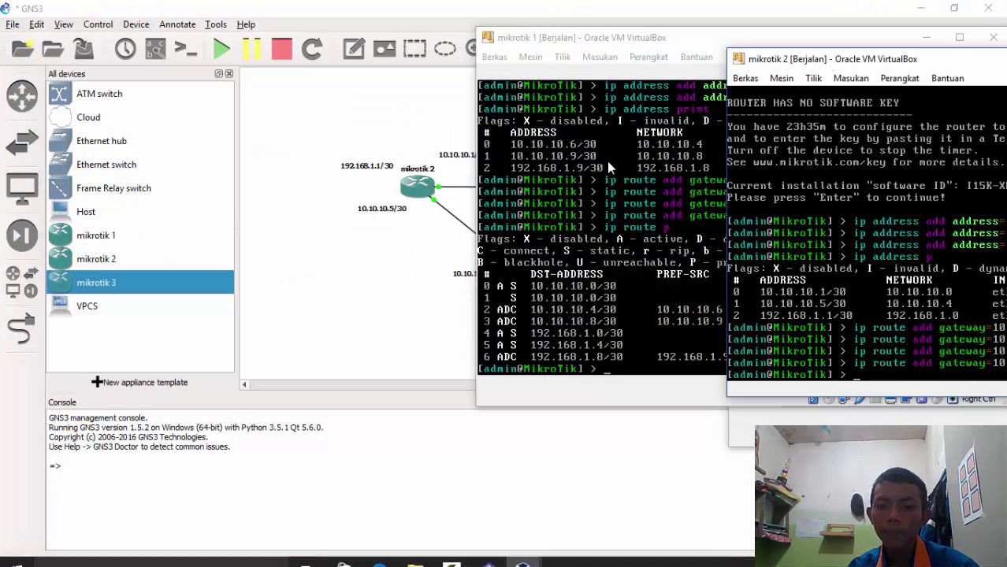
{"action": "left_click_drag", "start_coordinate": [619, 37], "coordinate": [507, 49]}
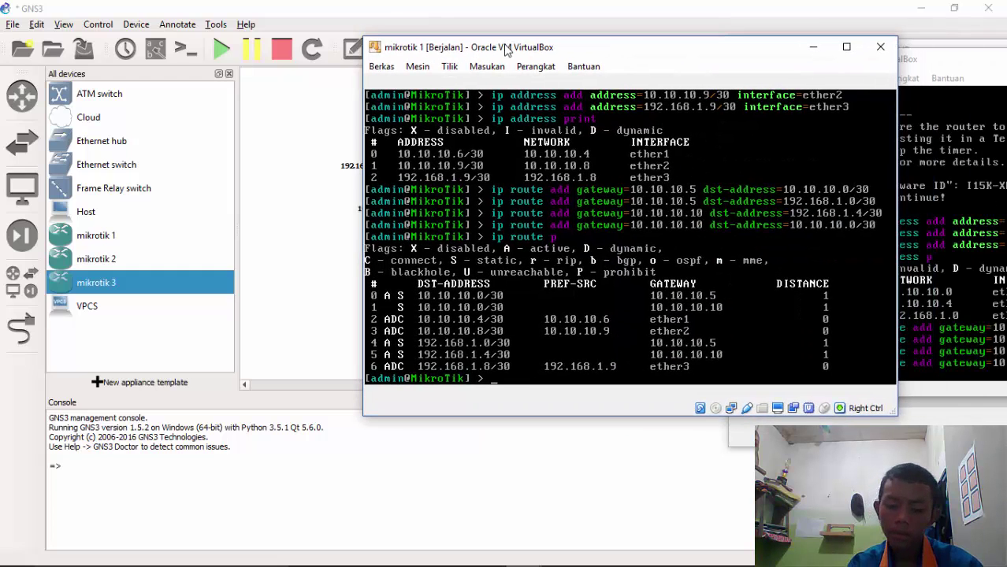
{"action": "type", "text": "route p"}
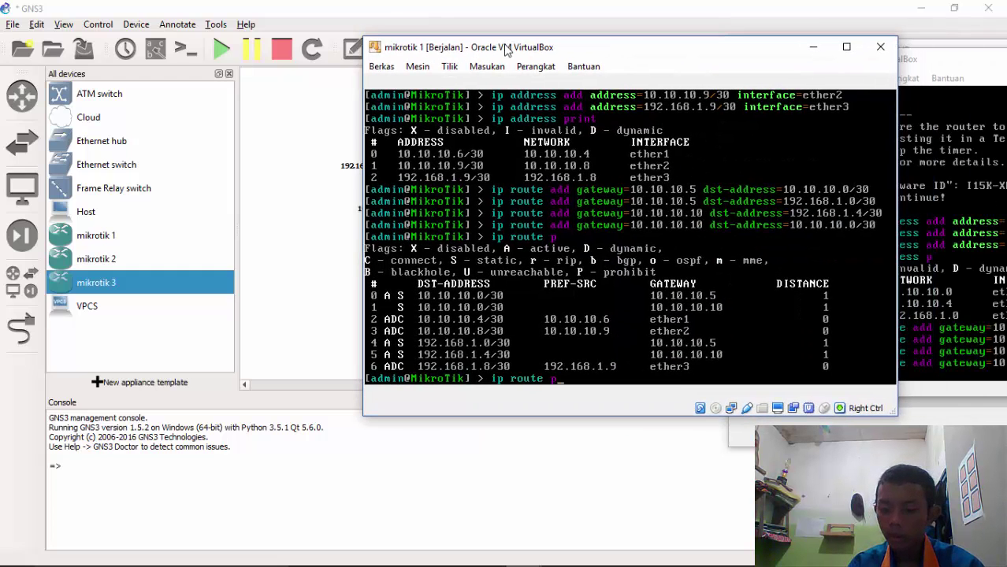
{"action": "key", "text": "Return"}
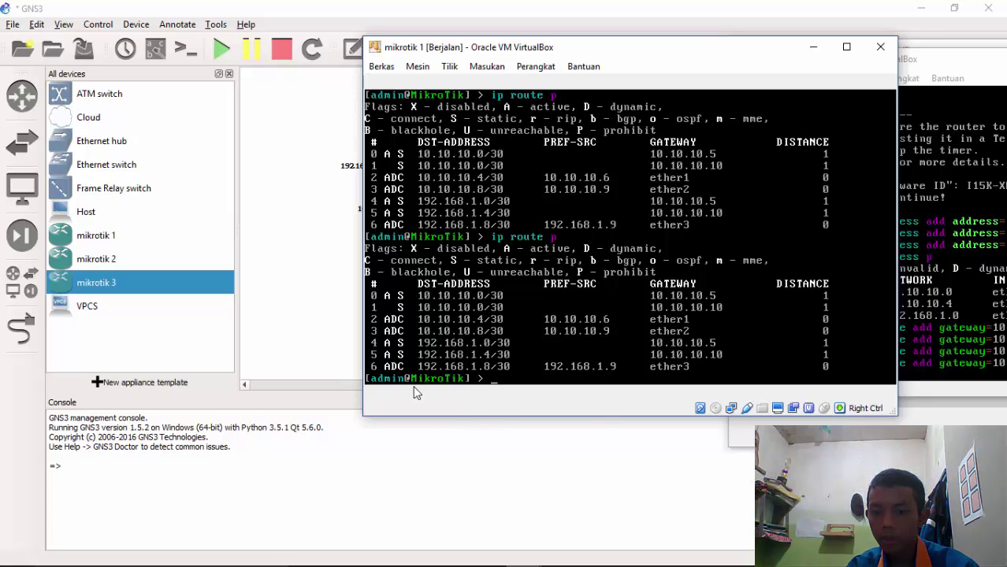
Print mikrotik 3's routing table with 'ip route p', then return to mikrotik 1's console
{"action": "mouse_move", "coordinate": [523, 552]}
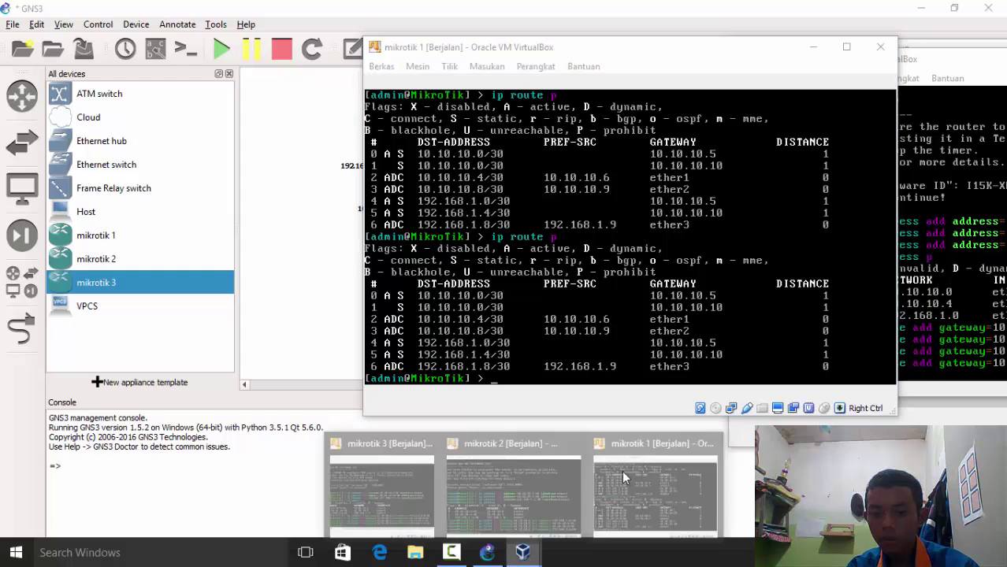
{"action": "left_click", "coordinate": [384, 468]}
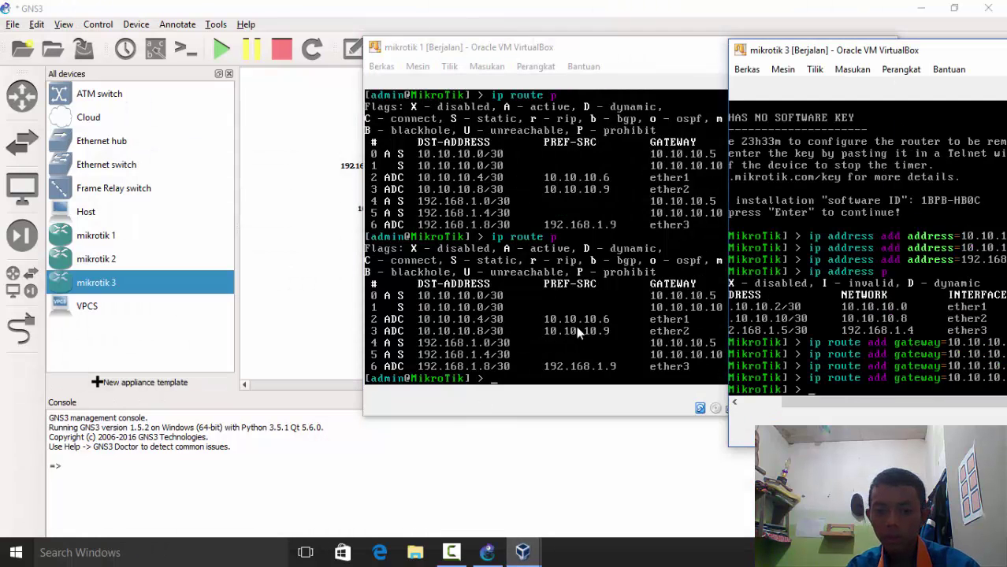
{"action": "type", "text": "ip ro"}
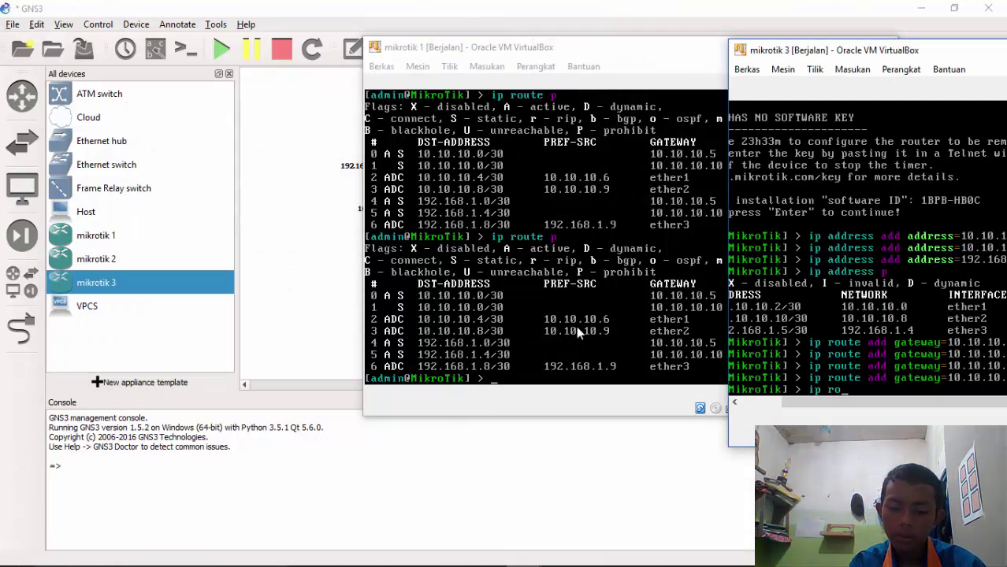
{"action": "type", "text": "ute p"}
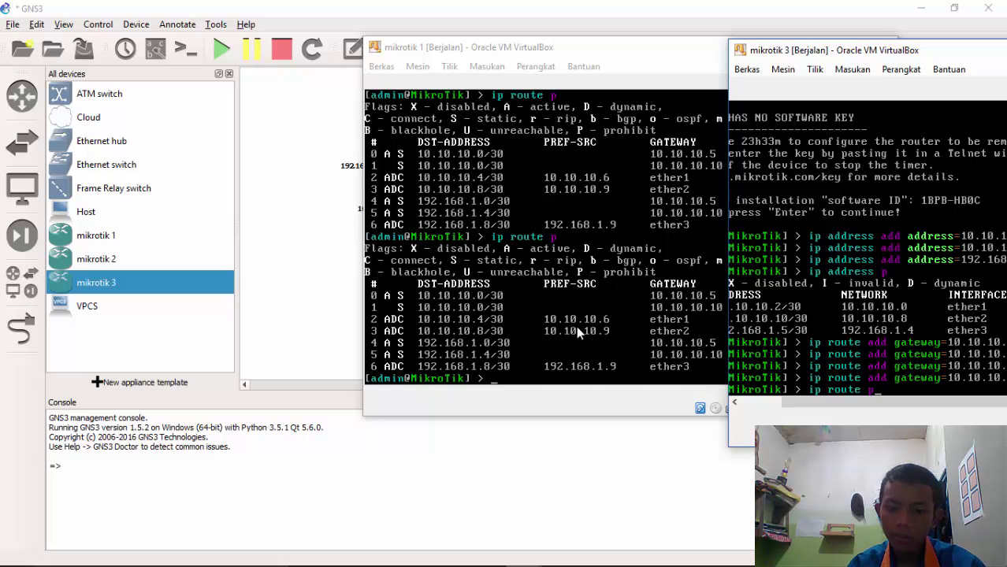
{"action": "left_click_drag", "start_coordinate": [821, 55], "coordinate": [432, 55]}
{"action": "key", "text": "Return"}
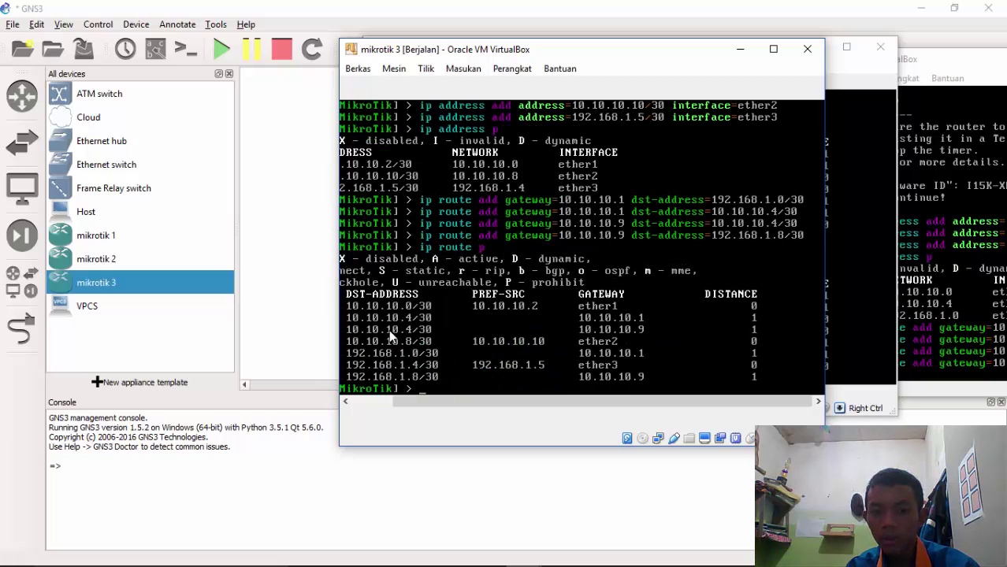
{"action": "left_click_drag", "start_coordinate": [524, 404], "coordinate": [443, 403]}
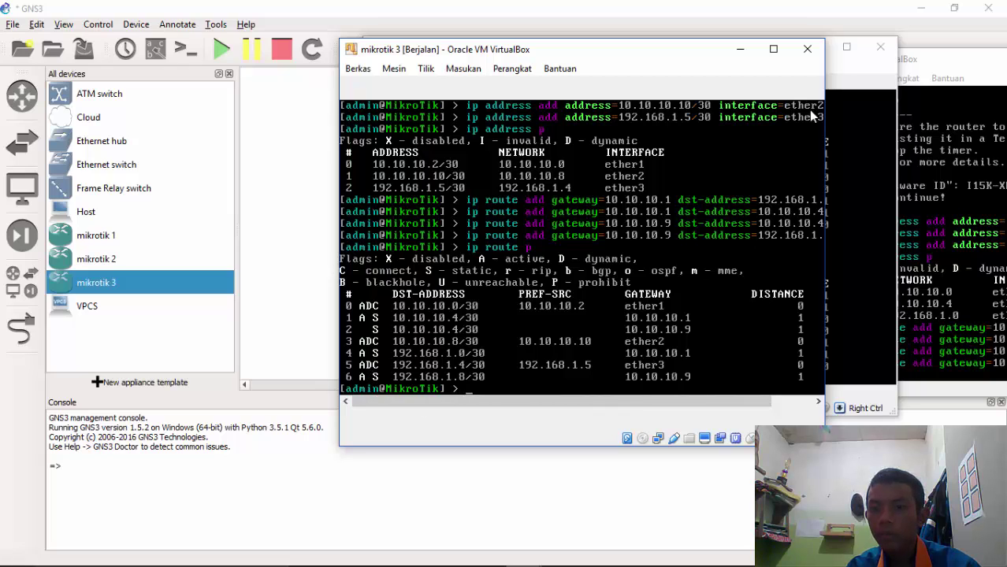
{"action": "left_click_drag", "start_coordinate": [591, 53], "coordinate": [669, 119]}
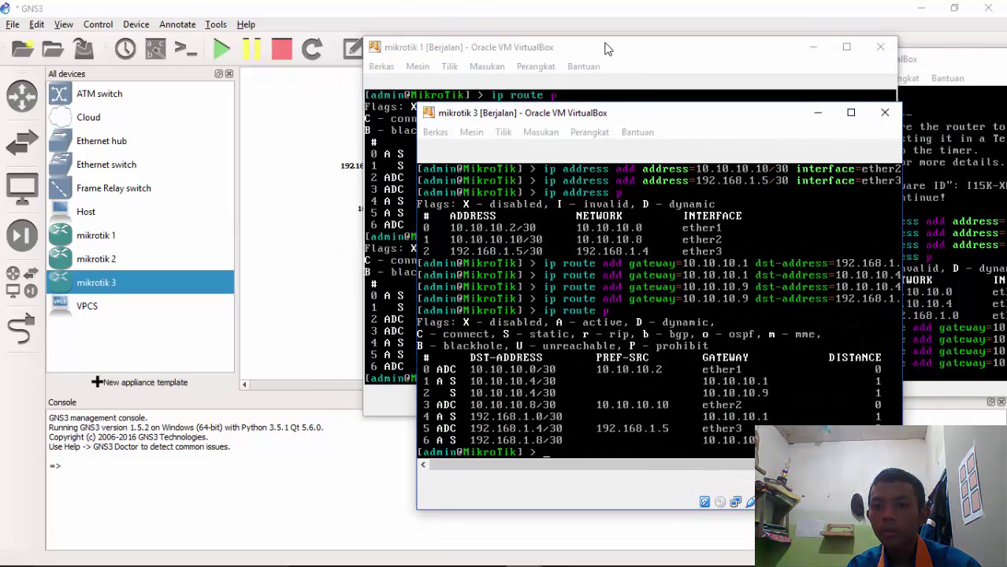
{"action": "left_click", "coordinate": [607, 49]}
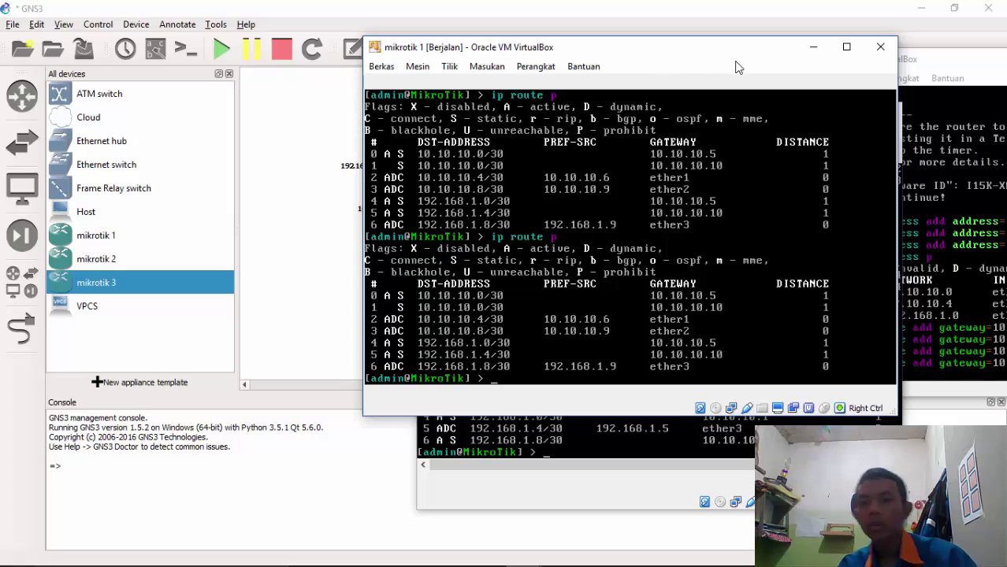
Place VPCS hosts PC1 beside mikrotik 2, PC2 below mikrotik 1, and PC3 beside mikrotik 3
{"action": "left_click_drag", "start_coordinate": [654, 75], "coordinate": [699, 124]}
{"action": "left_click", "coordinate": [356, 117]}
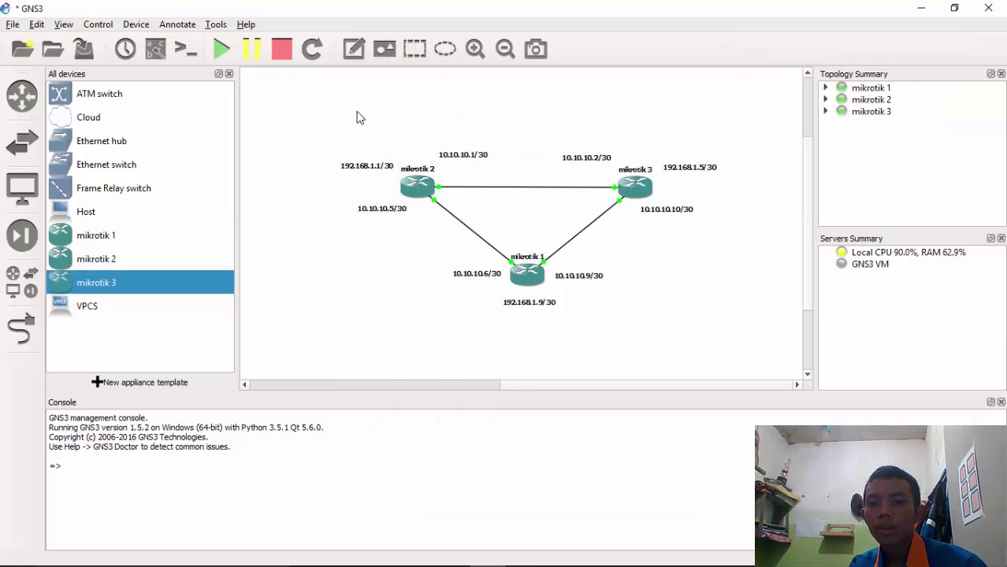
{"action": "left_click", "coordinate": [90, 309]}
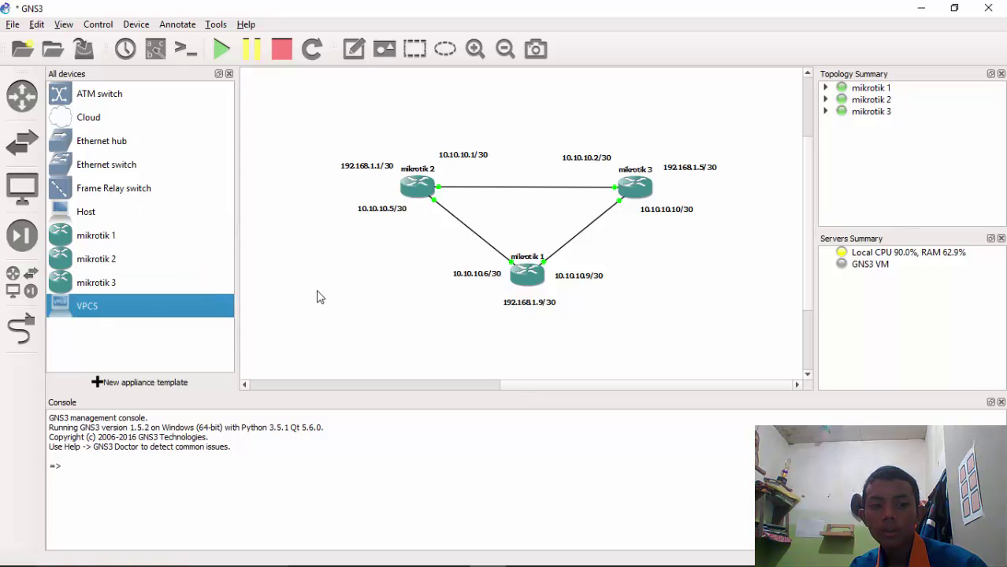
{"action": "left_click_drag", "start_coordinate": [115, 306], "coordinate": [299, 209]}
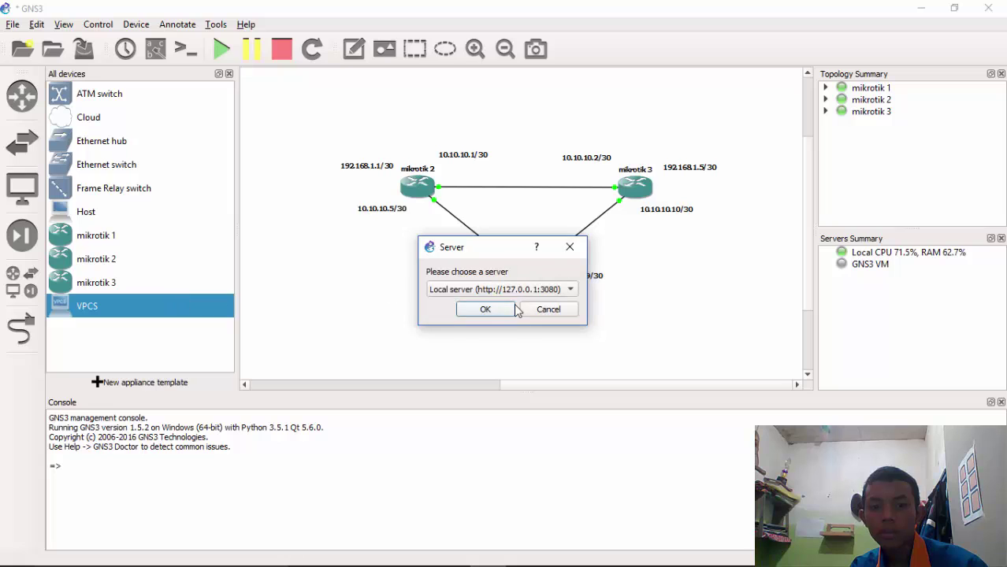
{"action": "left_click", "coordinate": [485, 308]}
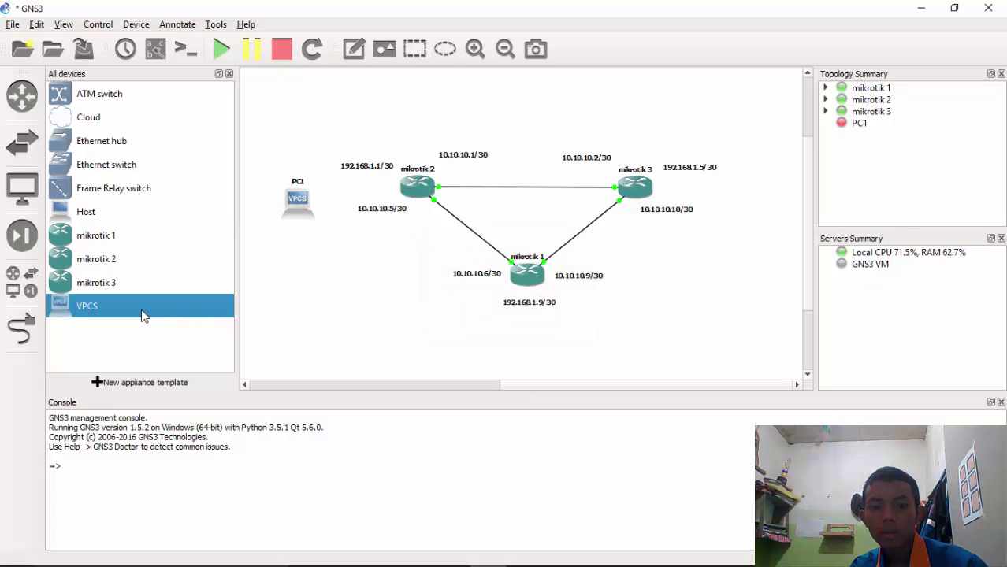
{"action": "left_click_drag", "start_coordinate": [144, 315], "coordinate": [541, 356]}
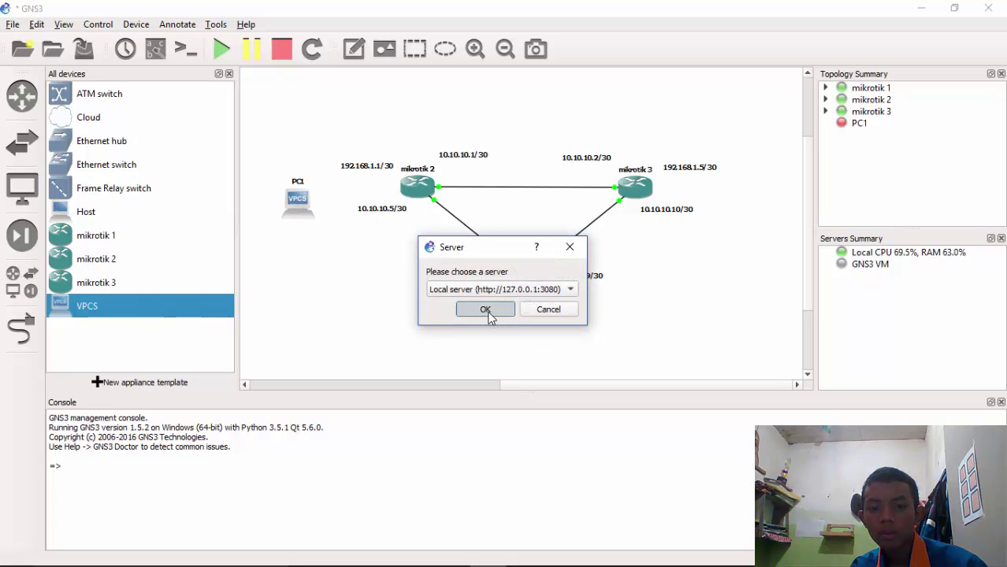
{"action": "left_click", "coordinate": [486, 310]}
{"action": "left_click_drag", "start_coordinate": [149, 319], "coordinate": [760, 202]}
{"action": "left_click", "coordinate": [485, 309]}
{"action": "left_click", "coordinate": [721, 357]}
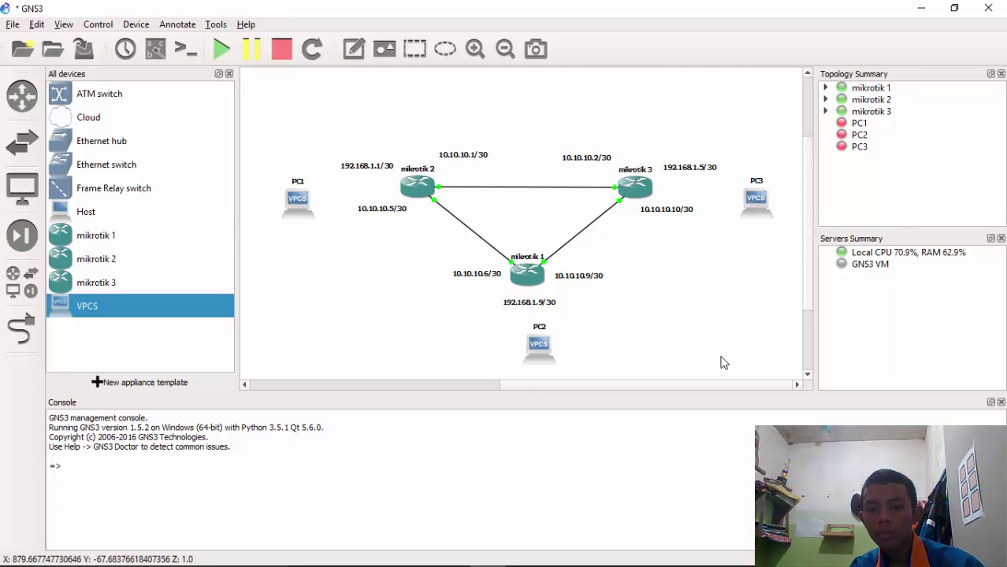
Cable each router's Ethernet2 to a PC's Ethernet0: mikrotik 2–PC1, mikrotik 1–PC2, mikrotik 3–PC3
{"action": "left_click", "coordinate": [21, 329]}
{"action": "left_click", "coordinate": [414, 186]}
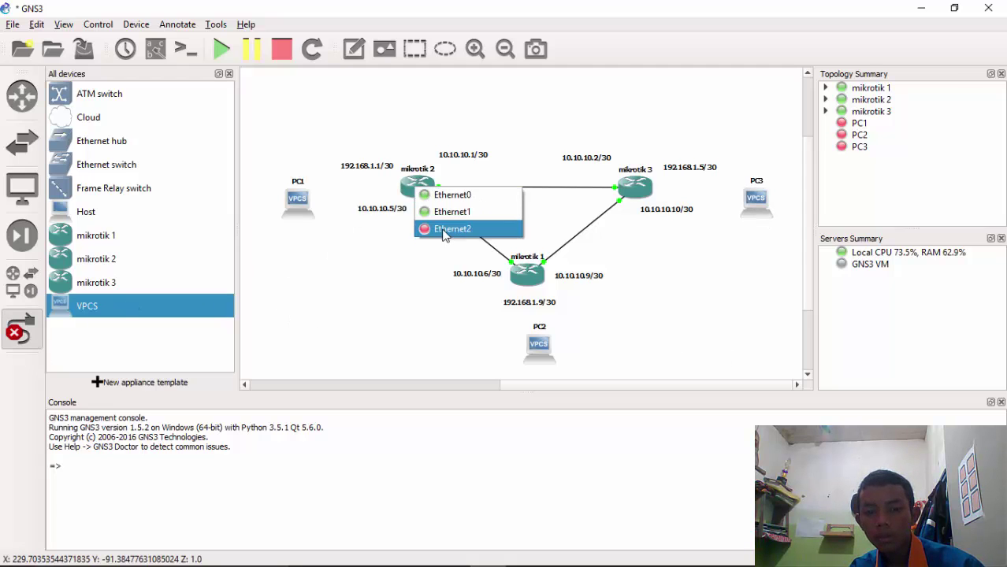
{"action": "left_click", "coordinate": [444, 228]}
{"action": "left_click", "coordinate": [307, 204]}
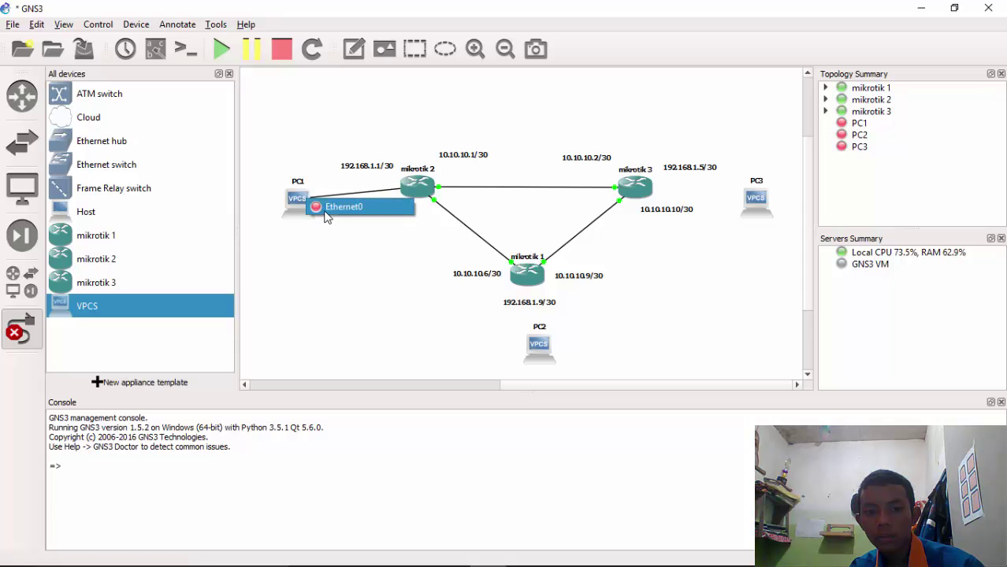
{"action": "left_click", "coordinate": [326, 217]}
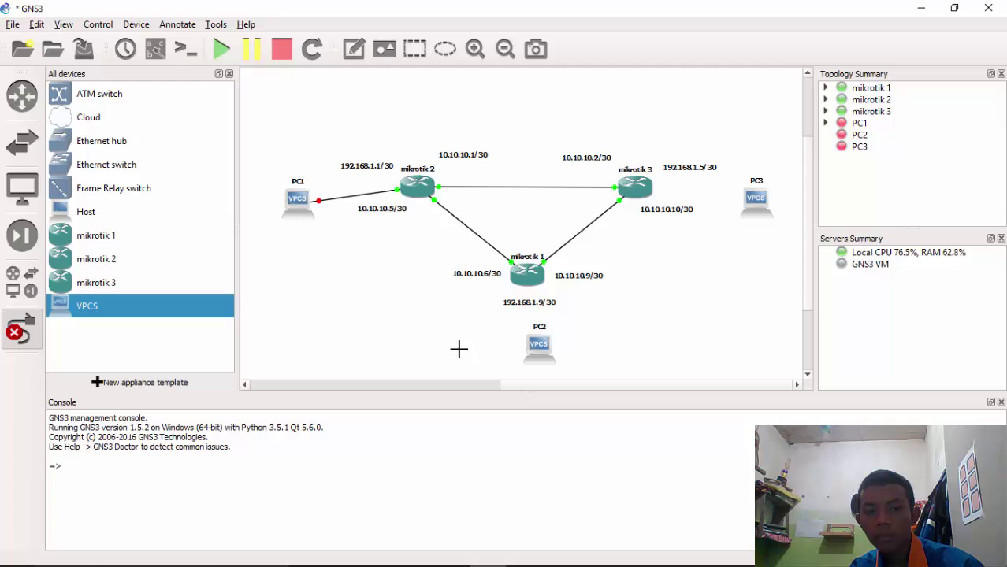
{"action": "left_click", "coordinate": [533, 272]}
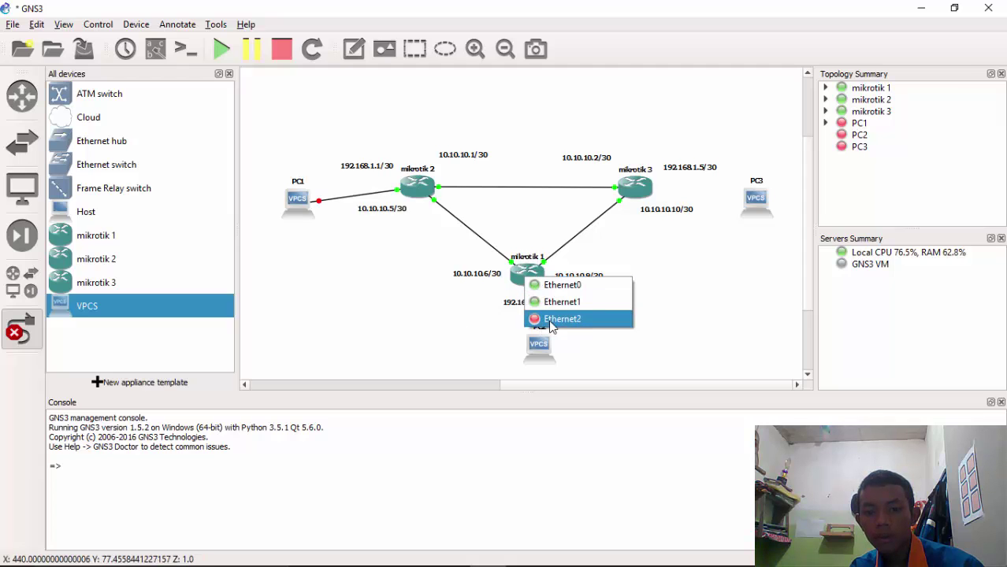
{"action": "left_click", "coordinate": [537, 318]}
{"action": "left_click", "coordinate": [539, 347]}
{"action": "left_click", "coordinate": [561, 359]}
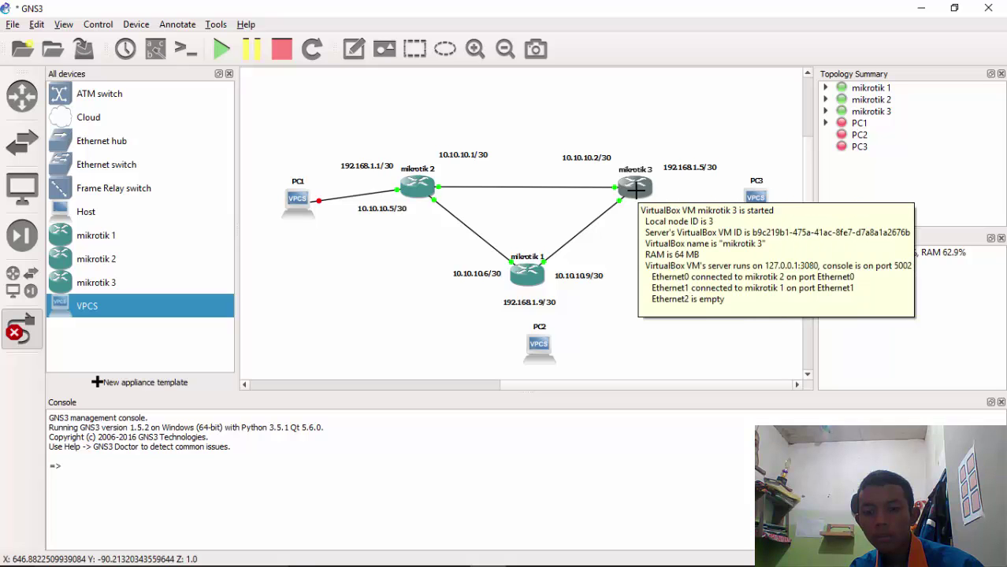
{"action": "left_click", "coordinate": [636, 190]}
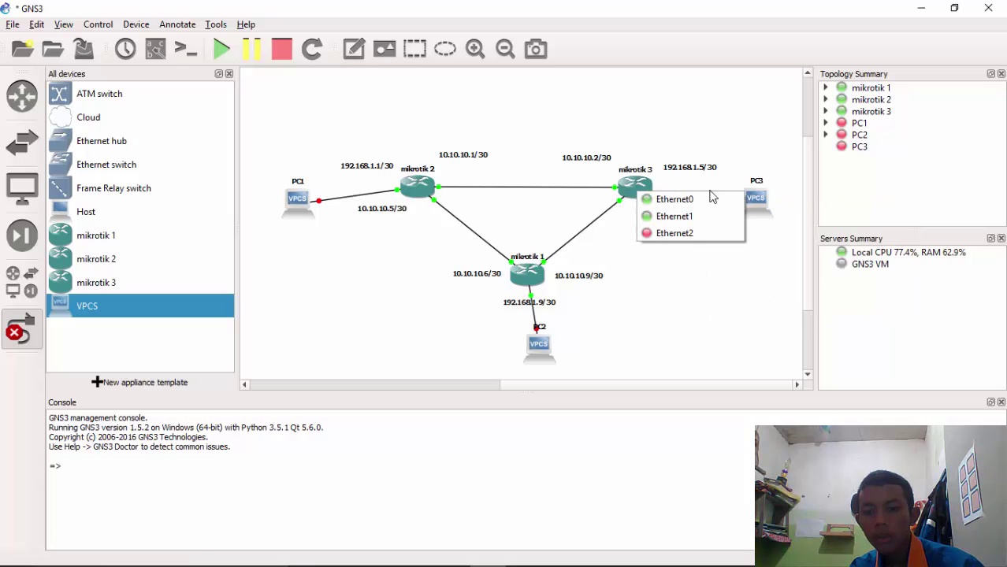
{"action": "left_click", "coordinate": [670, 234]}
{"action": "left_click", "coordinate": [757, 212]}
{"action": "left_click", "coordinate": [766, 209]}
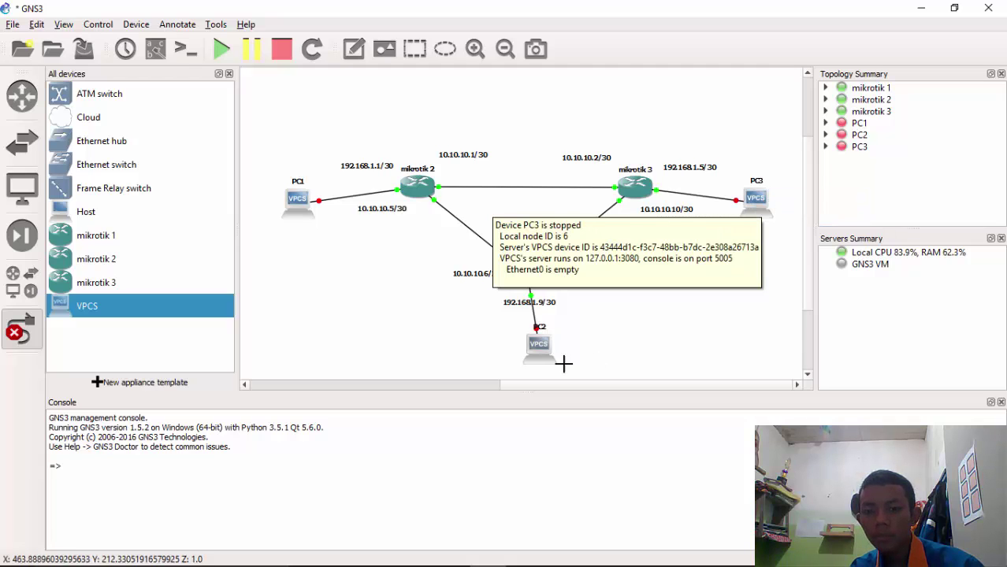
Straighten the links by aligning PC1, PC2 and PC3 with their routers
{"action": "left_click", "coordinate": [23, 327]}
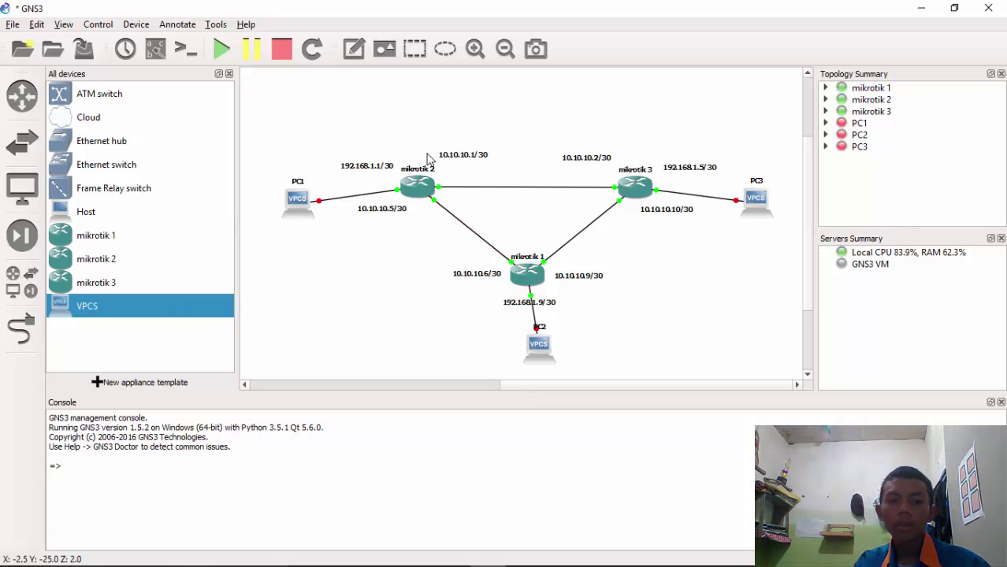
{"action": "left_click_drag", "start_coordinate": [297, 197], "coordinate": [295, 177]}
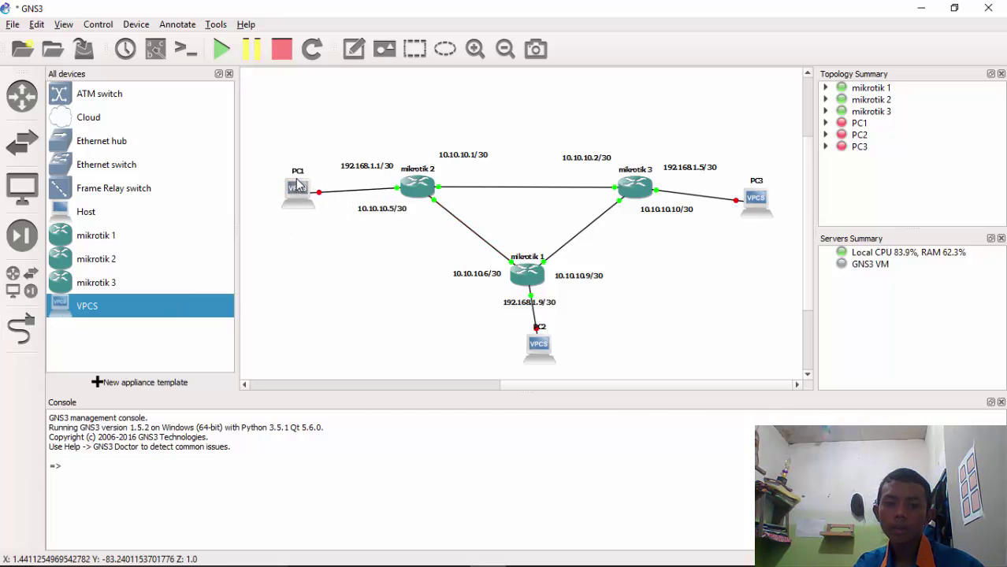
{"action": "left_click_drag", "start_coordinate": [534, 349], "coordinate": [523, 356]}
{"action": "left_click_drag", "start_coordinate": [761, 203], "coordinate": [763, 185]}
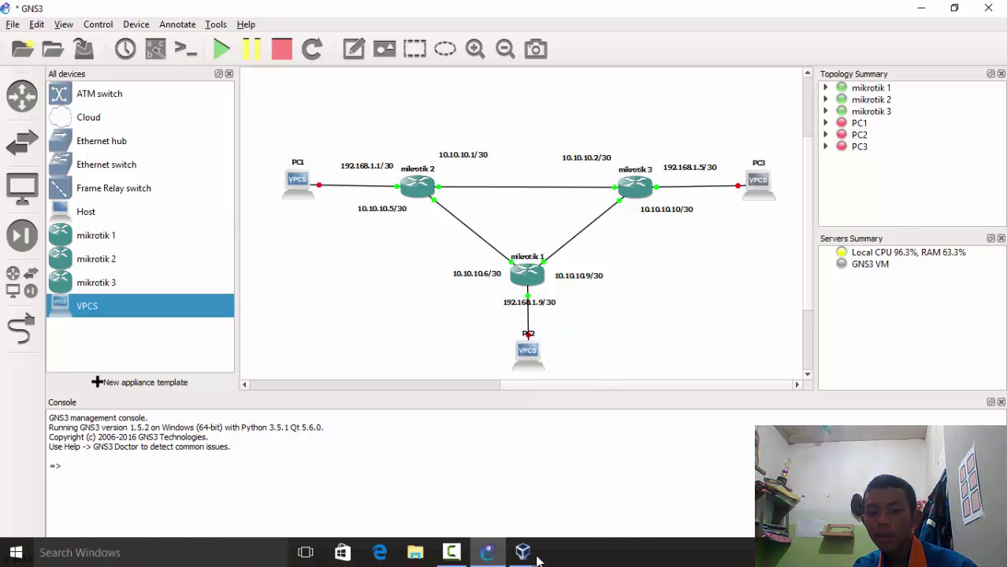
Bring mikrotik 1's VirtualBox console to the front and shift it to the right
{"action": "mouse_move", "coordinate": [527, 556]}
{"action": "mouse_move", "coordinate": [558, 484]}
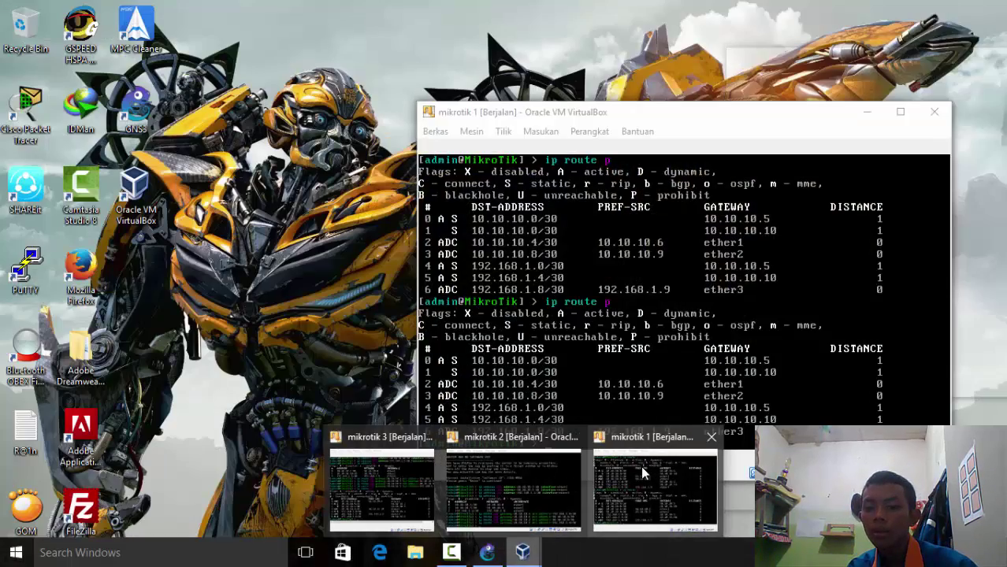
{"action": "left_click", "coordinate": [642, 473]}
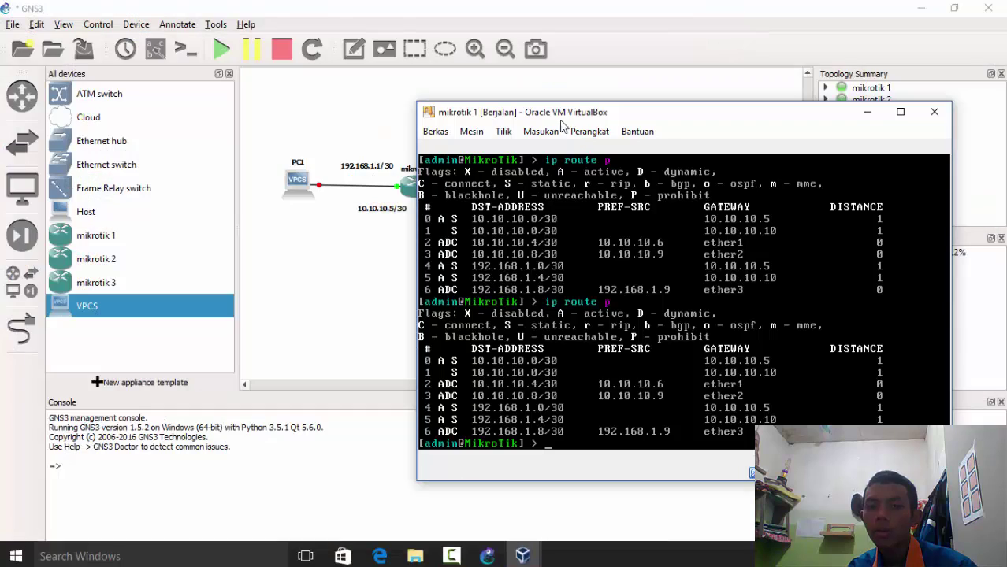
{"action": "left_click_drag", "start_coordinate": [562, 121], "coordinate": [648, 91]}
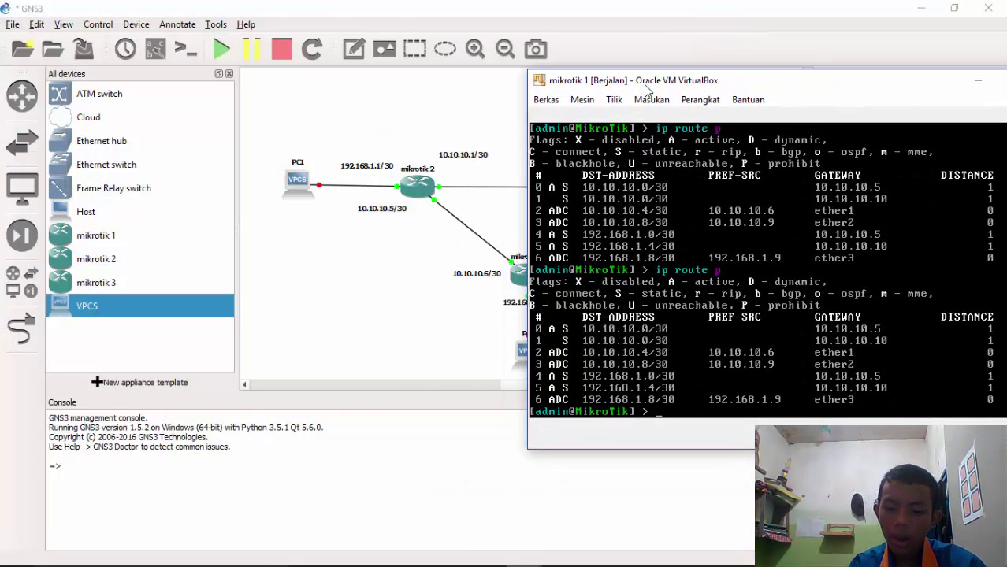
Run ip dhcp-server setup on ether3 with DNS 192.168.1.9 and the default 10m lease
{"action": "type", "text": "ip dhcp"}
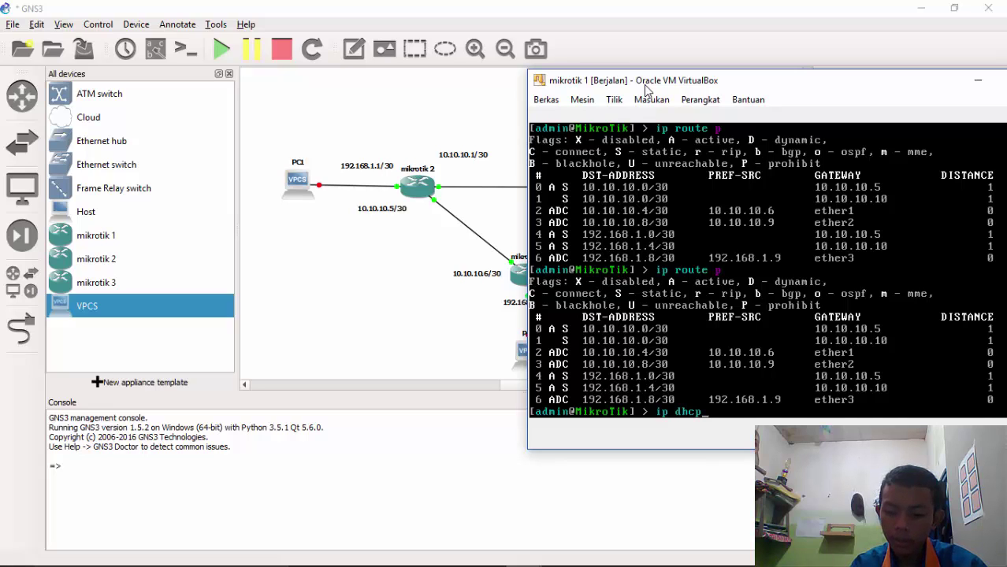
{"action": "type", "text": "-server "}
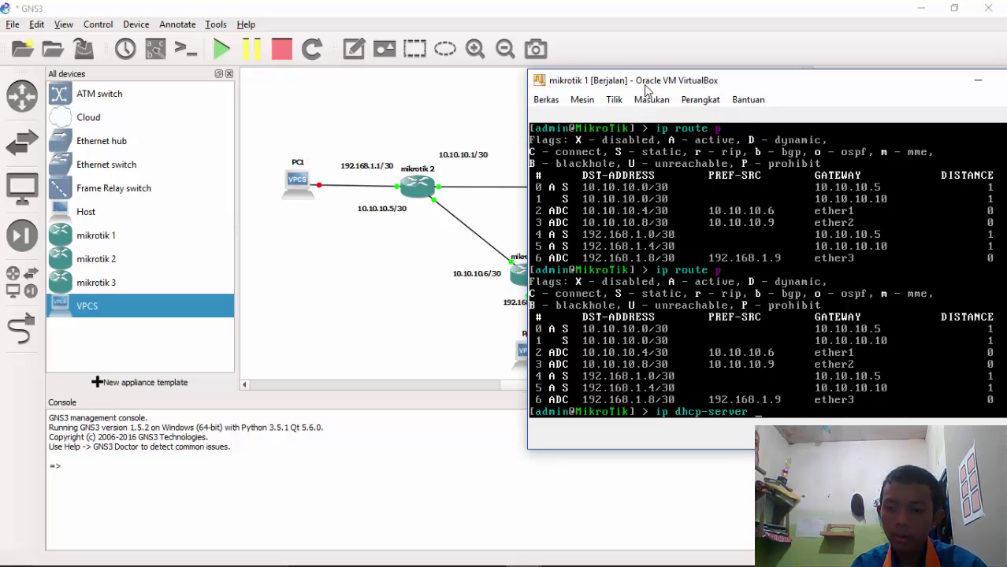
{"action": "type", "text": "se"}
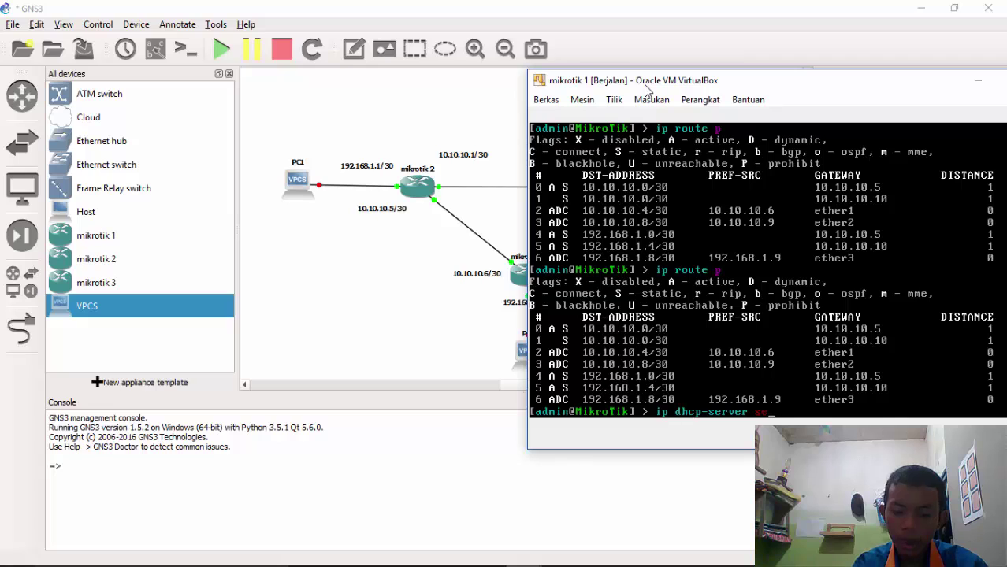
{"action": "type", "text": "tup"}
{"action": "key", "text": "Return"}
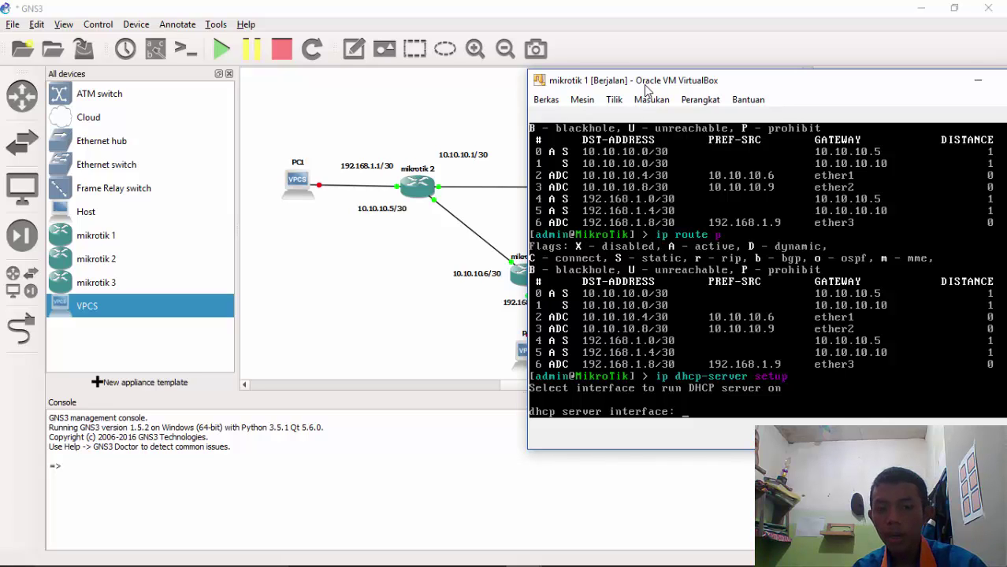
{"action": "type", "text": "et"}
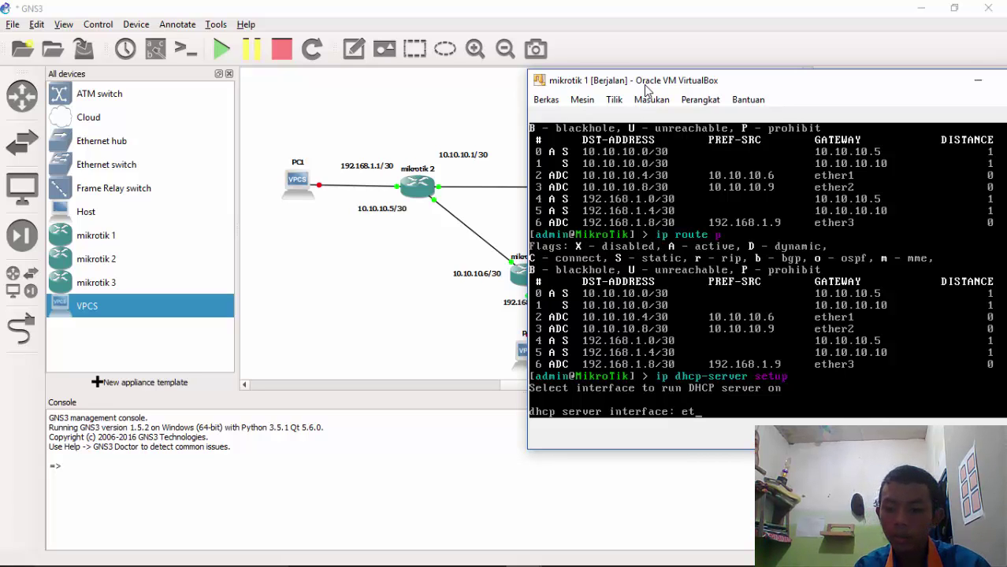
{"action": "type", "text": "her3"}
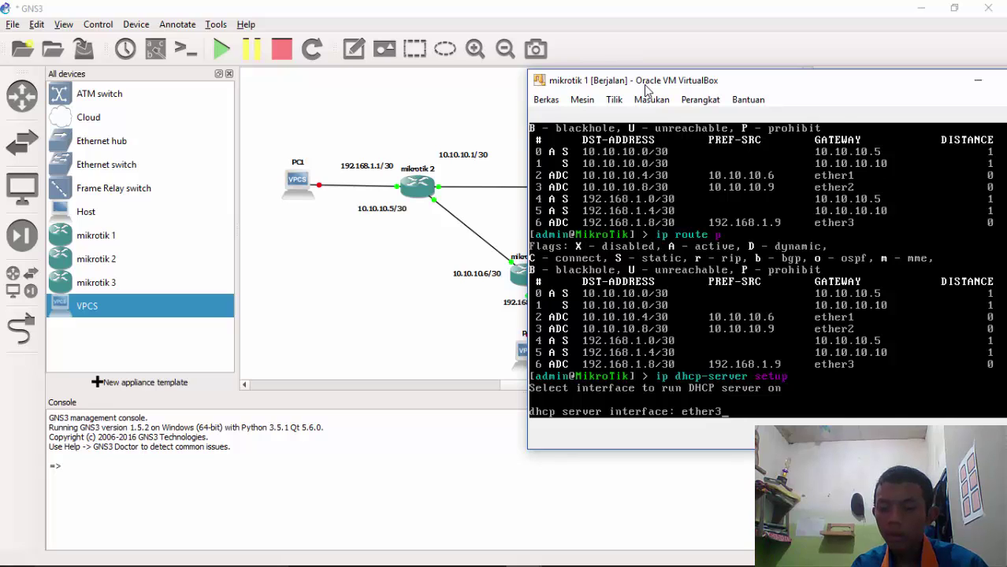
{"action": "key", "text": "Return"}
{"action": "key", "text": "Return"}
{"action": "key", "text": "Return"}
{"action": "key", "text": "Return"}
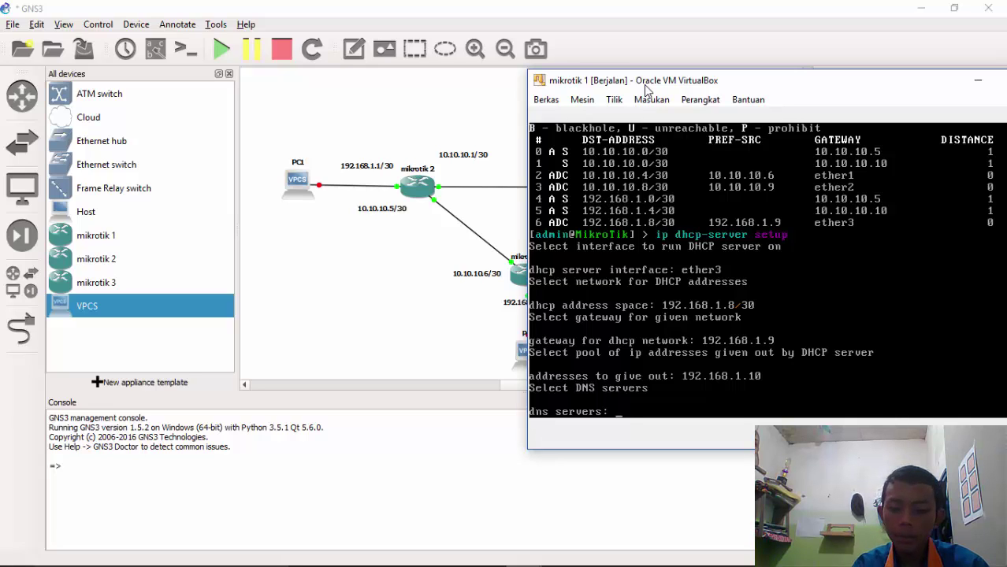
{"action": "type", "text": "192.1"}
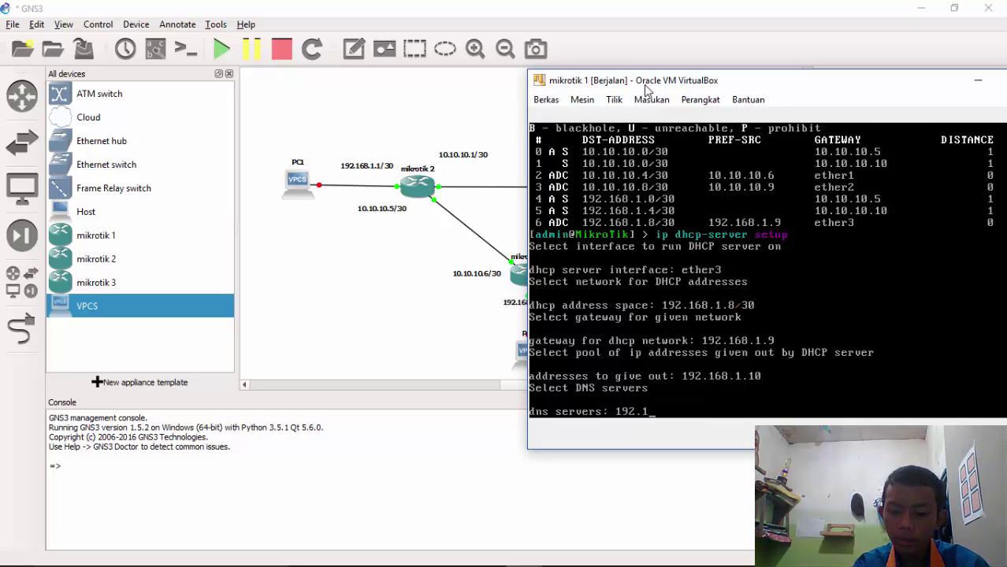
{"action": "type", "text": "68."}
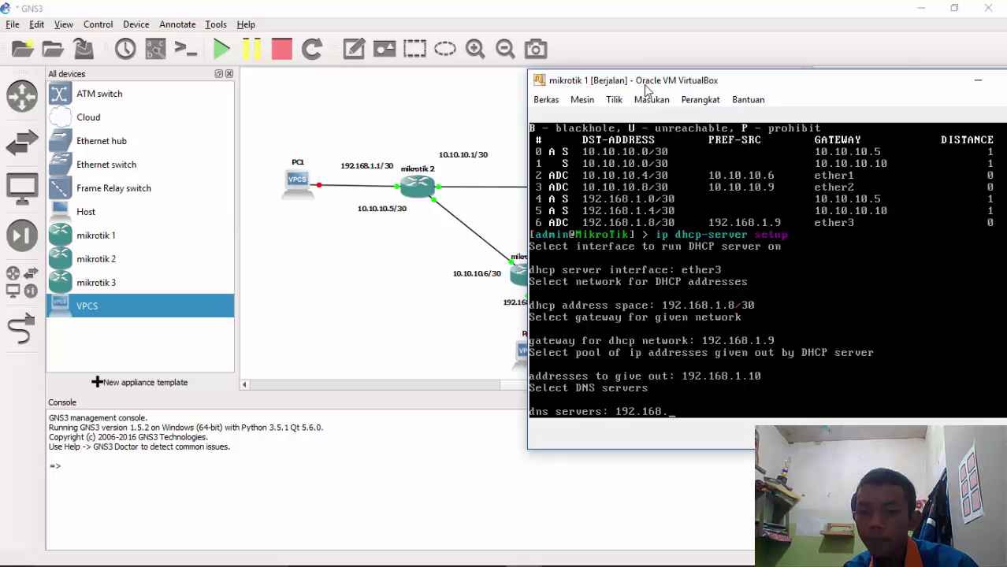
{"action": "type", "text": "1"}
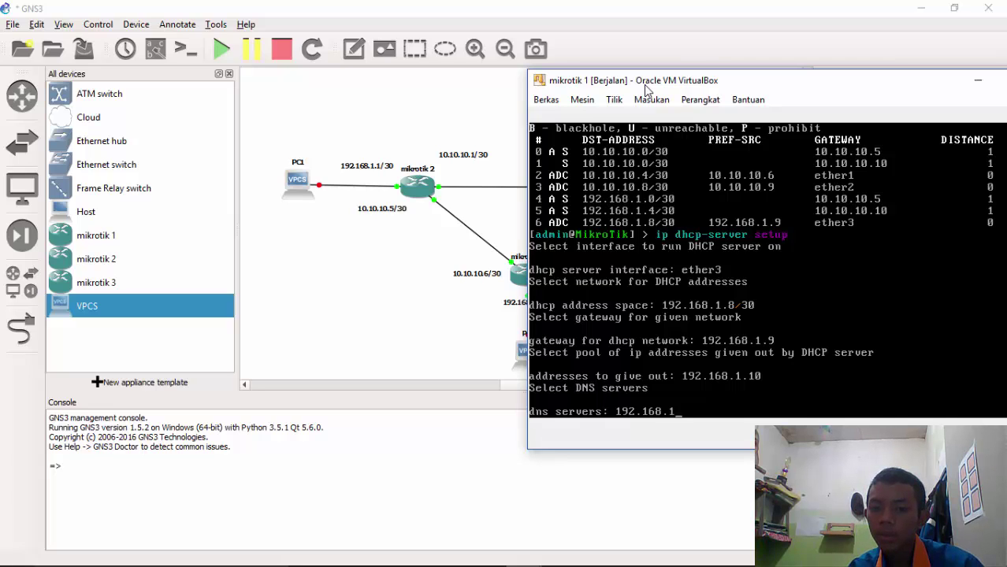
{"action": "type", "text": "."}
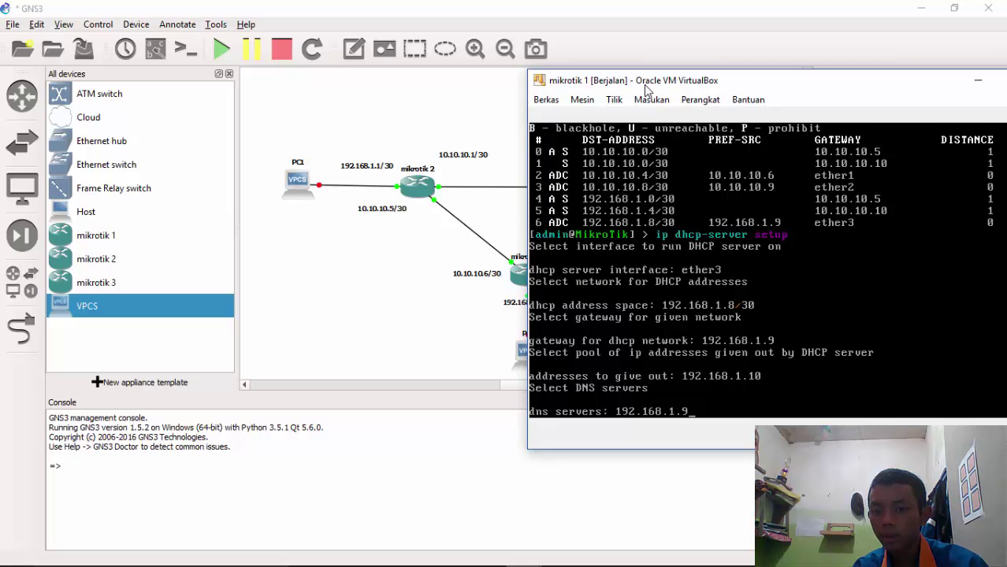
{"action": "type", "text": "9"}
{"action": "key", "text": "Return"}
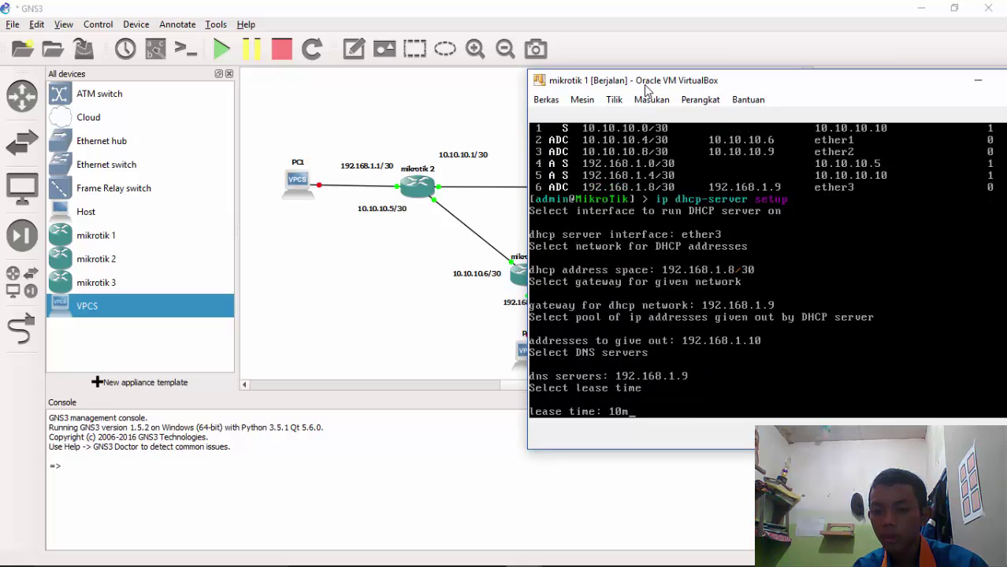
{"action": "key", "text": "Return"}
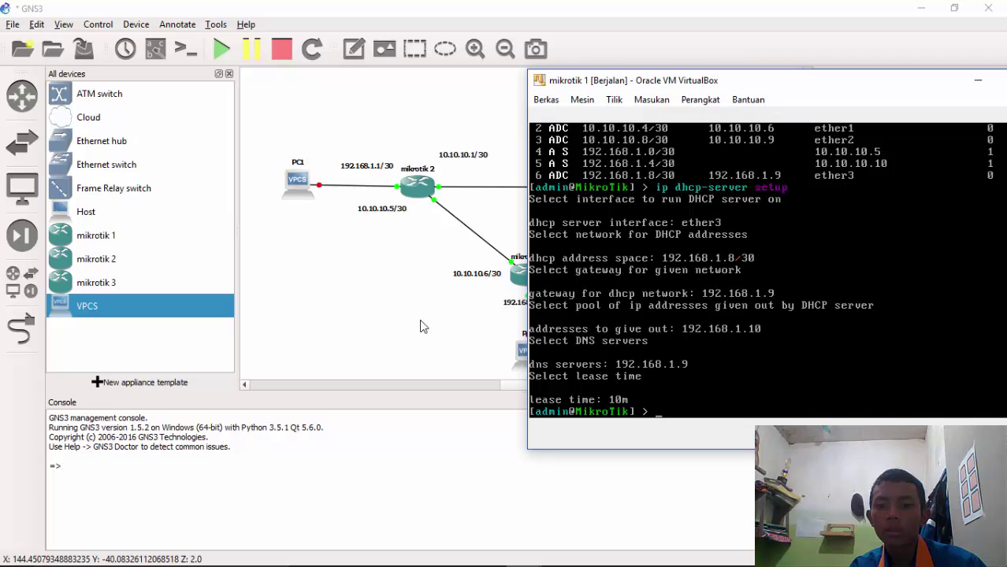
Switch to mikrotik 2's VirtualBox console and shift it leftward
{"action": "left_click", "coordinate": [419, 326]}
{"action": "mouse_move", "coordinate": [522, 563]}
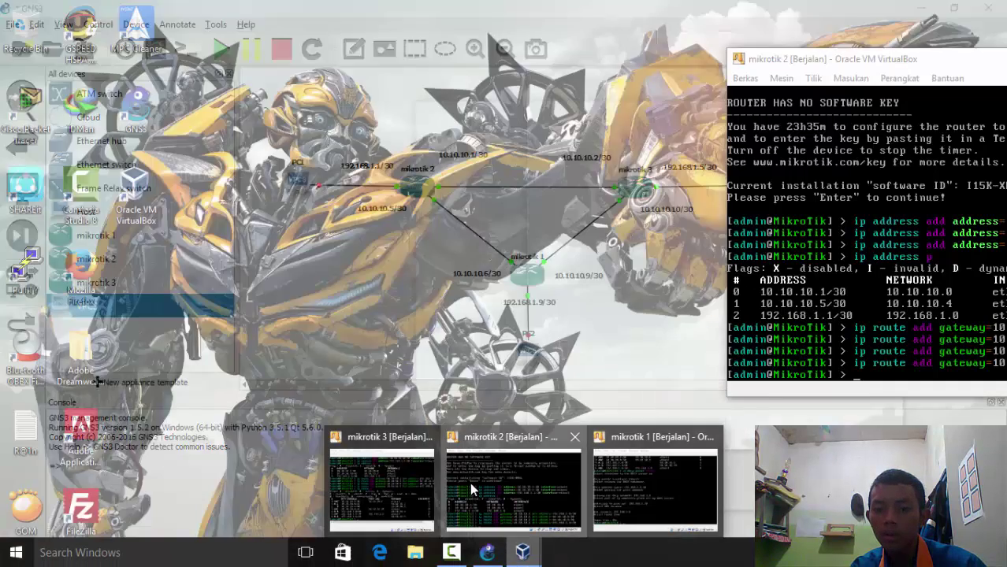
{"action": "left_click", "coordinate": [470, 483]}
{"action": "left_click_drag", "start_coordinate": [840, 66], "coordinate": [736, 73]}
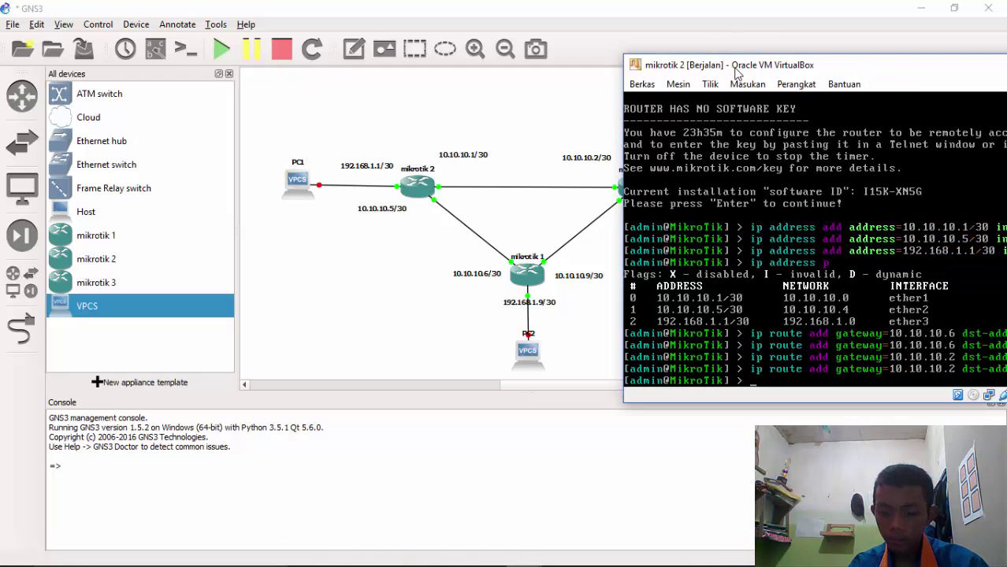
Run ip dhcp-server setup on ether3, accepting 192.168.1.0/30 and gateway, DNS 192.168.1.1
{"action": "type", "text": "ip dh"}
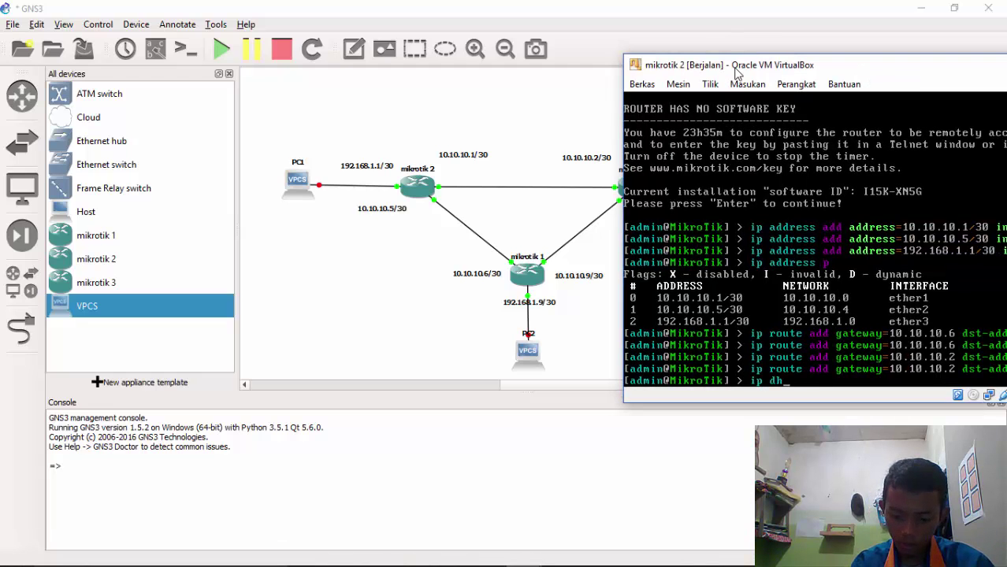
{"action": "type", "text": "cp-server se"}
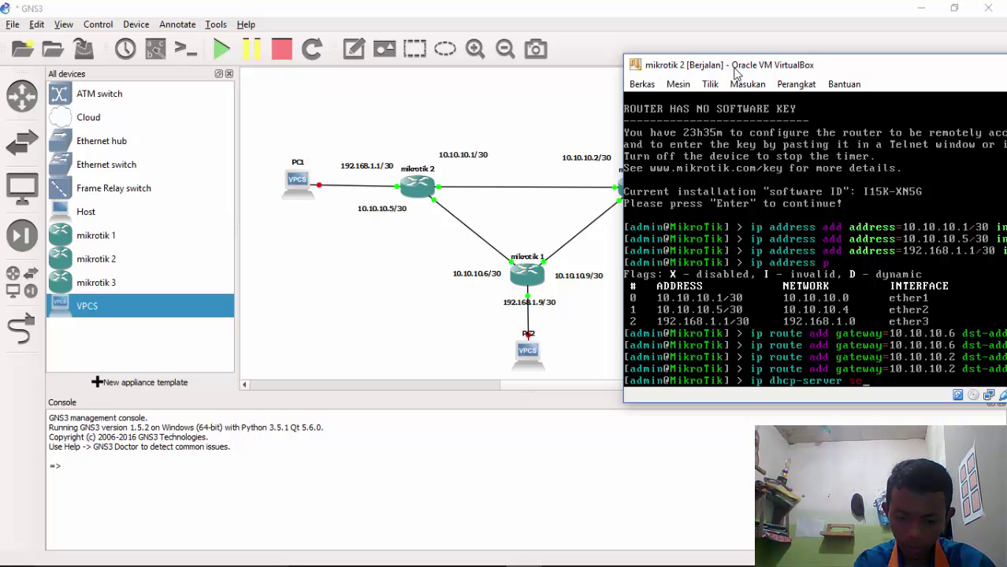
{"action": "type", "text": "tup"}
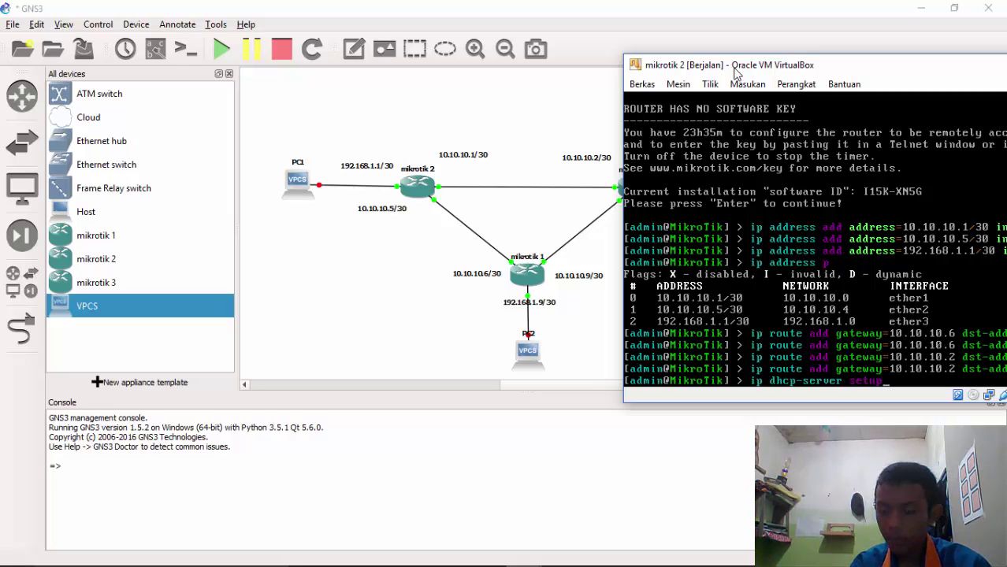
{"action": "key", "text": "Return"}
{"action": "type", "text": "eth"}
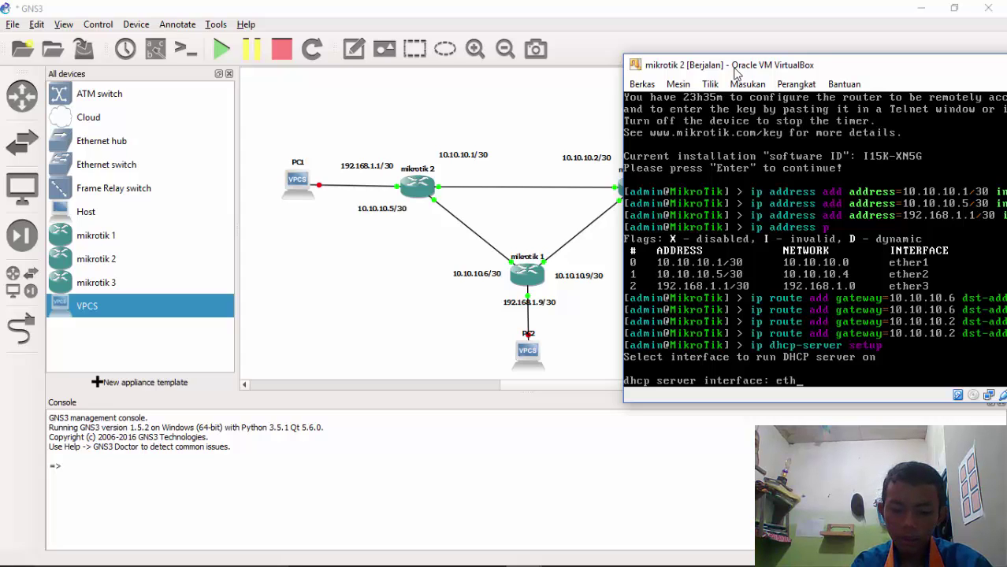
{"action": "type", "text": "er3"}
{"action": "key", "text": "Return"}
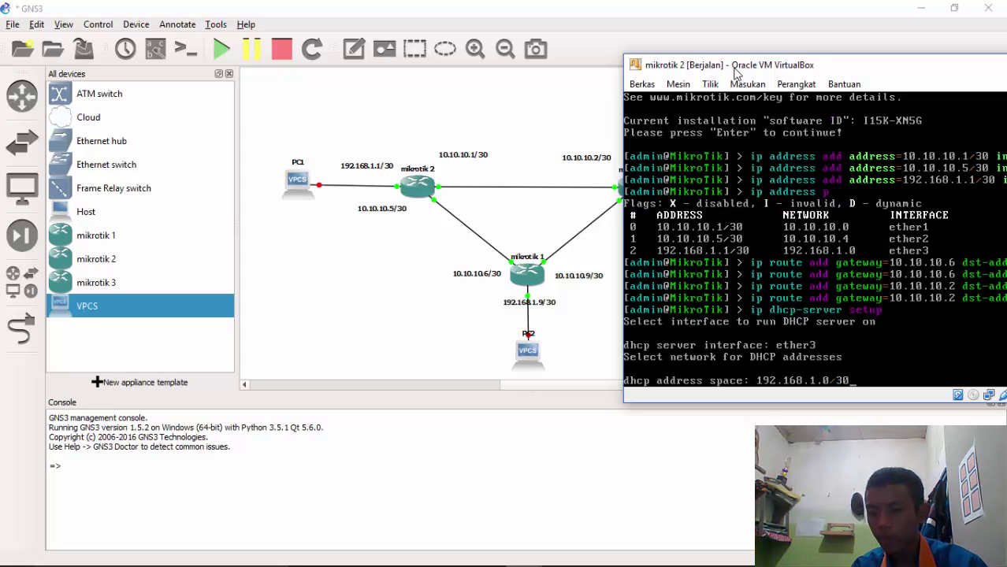
{"action": "key", "text": "Return"}
{"action": "key", "text": "Return"}
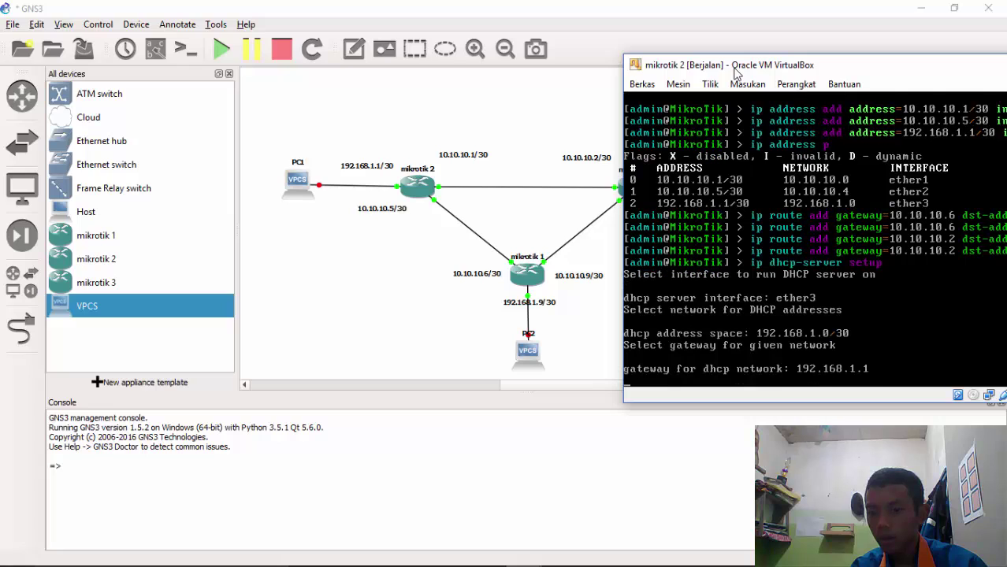
{"action": "key", "text": "Return"}
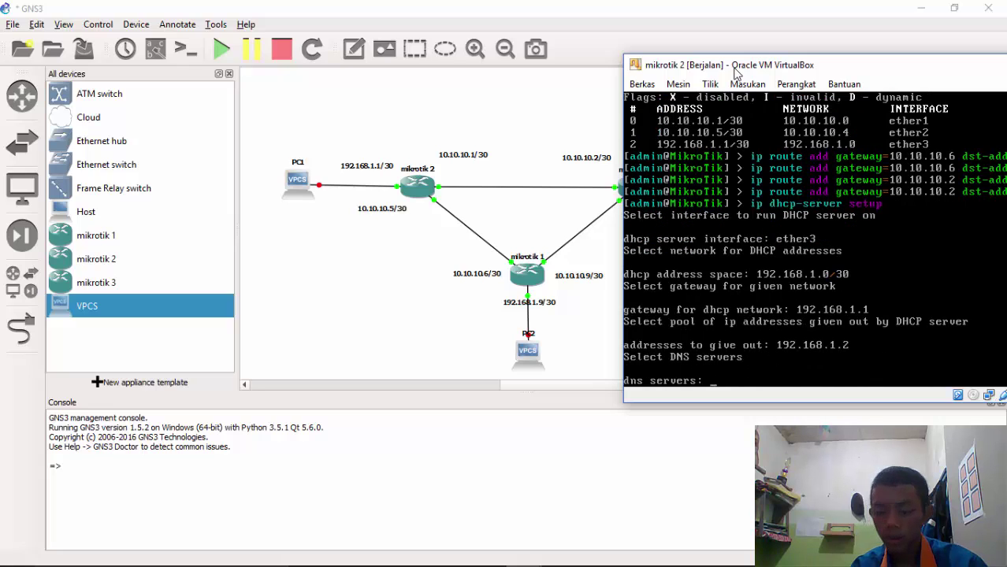
{"action": "type", "text": "192"}
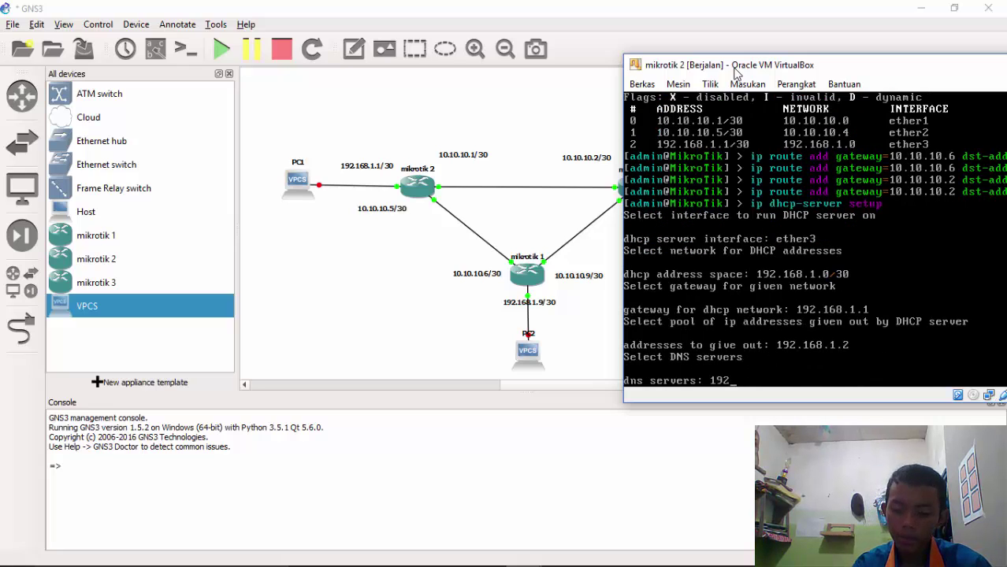
{"action": "type", "text": ".168.1."}
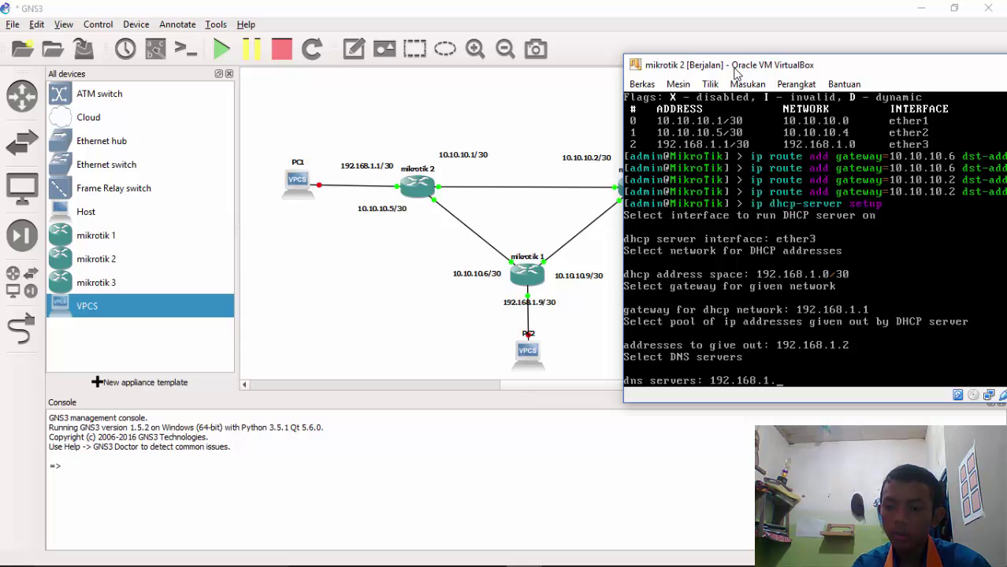
{"action": "type", "text": "1"}
{"action": "key", "text": "Return"}
{"action": "key", "text": "Return"}
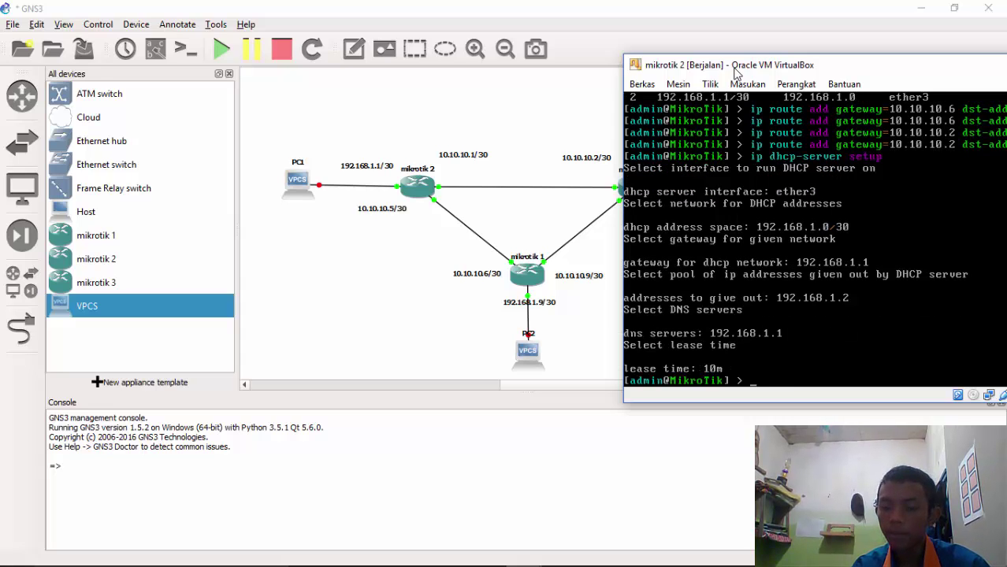
{"action": "mouse_move", "coordinate": [532, 554]}
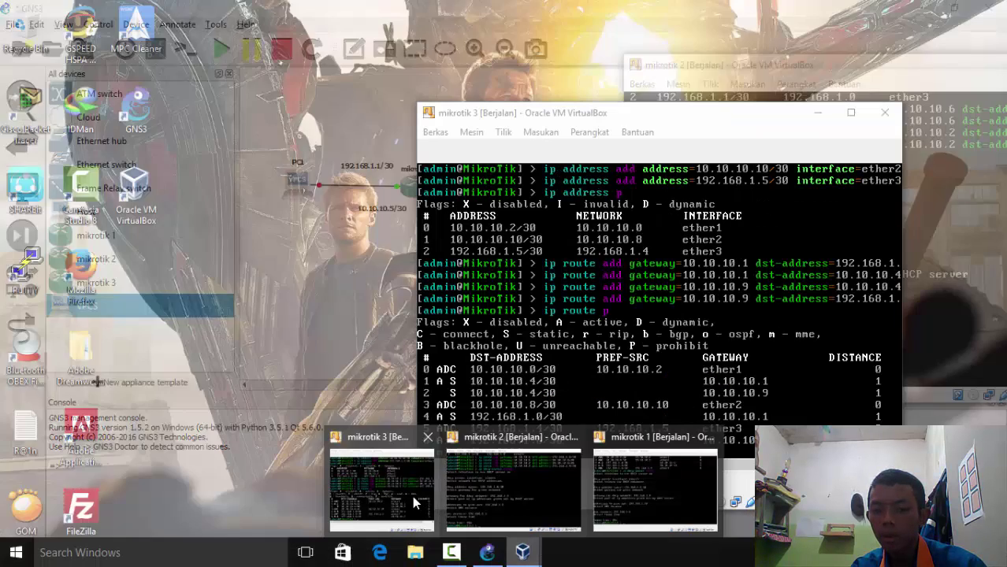
On mikrotik 3, run ip dhcp-server setup on ether3: pool 192.168.1.6, DNS 192.168.1.5, 10m lease
{"action": "left_click", "coordinate": [412, 496]}
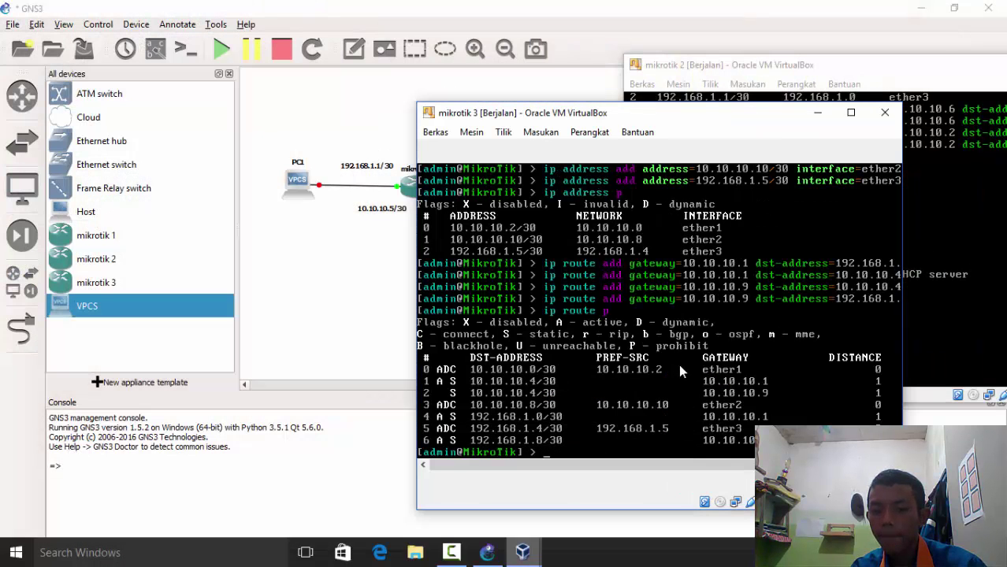
{"action": "type", "text": "ip d"}
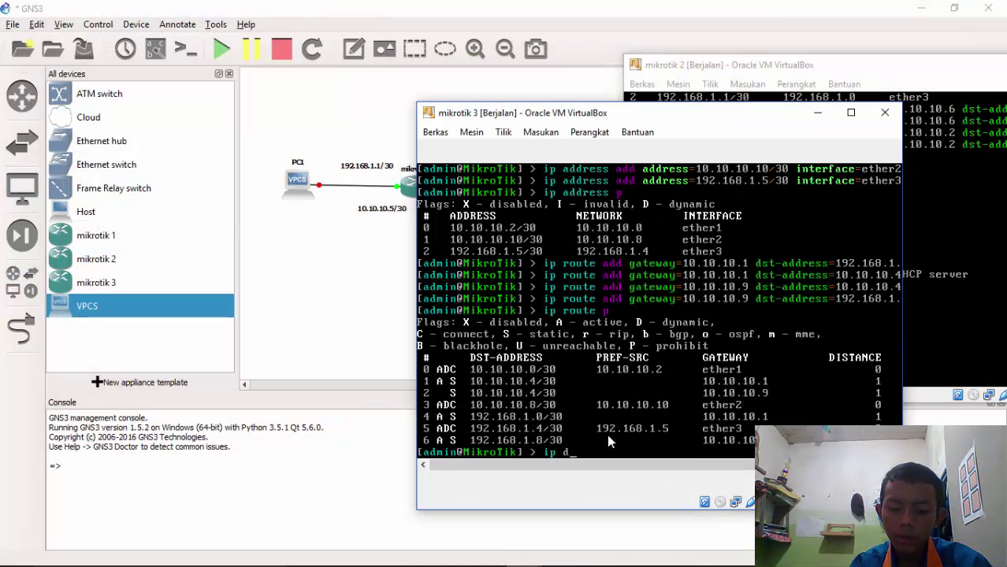
{"action": "type", "text": "hcp-ser"}
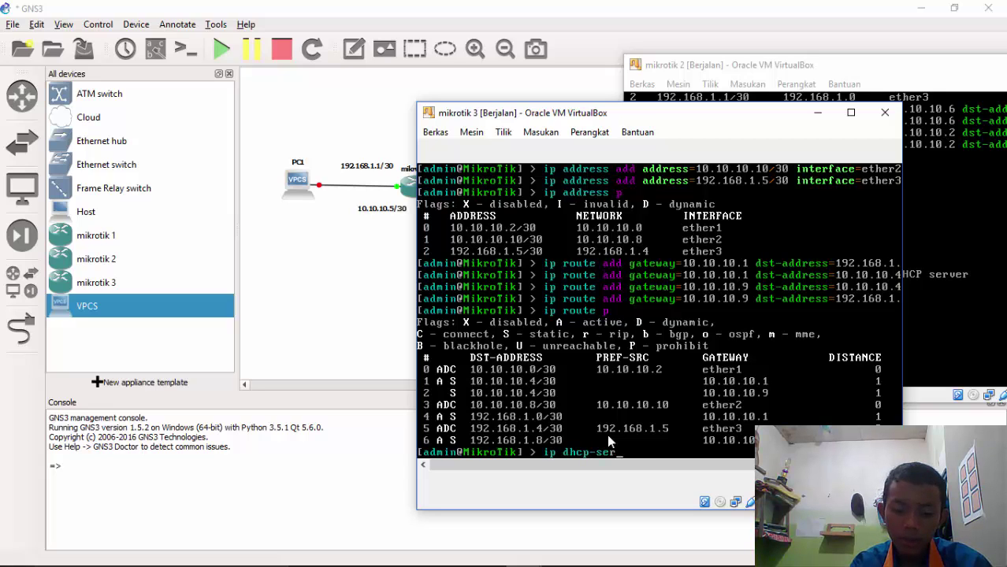
{"action": "key", "text": "Tab"}
{"action": "type", "text": "se"}
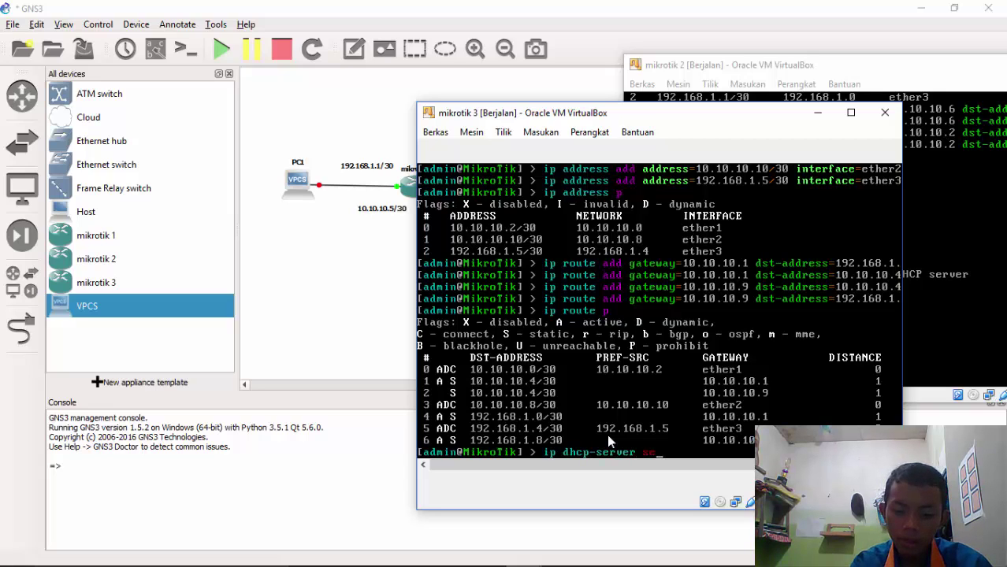
{"action": "type", "text": "tup"}
{"action": "key", "text": "Return"}
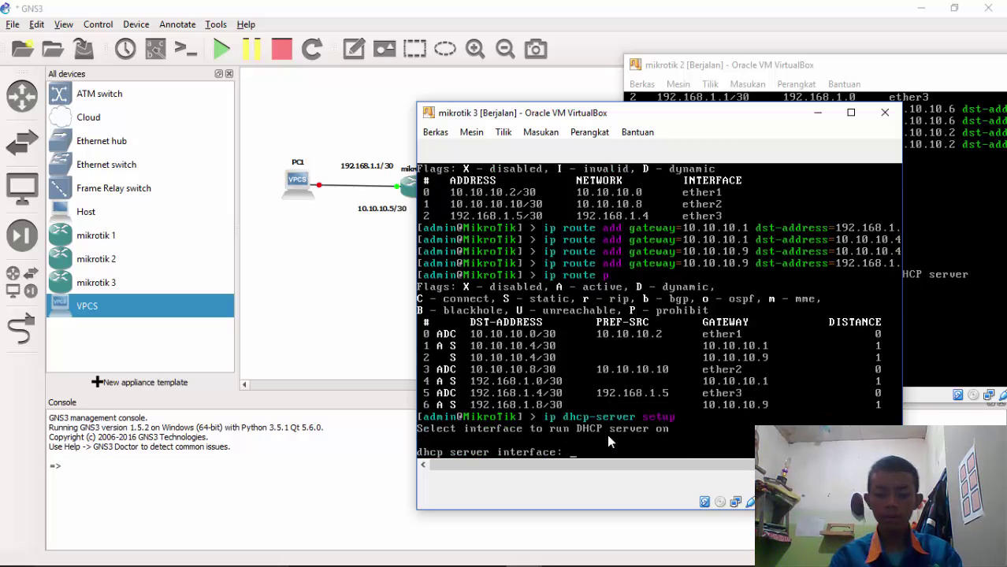
{"action": "type", "text": "ether"}
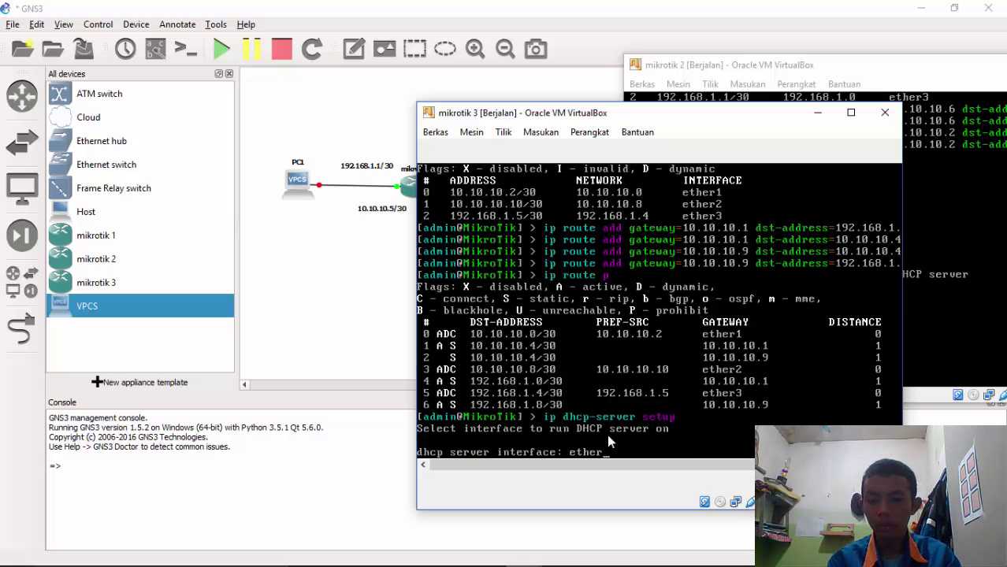
{"action": "type", "text": "3"}
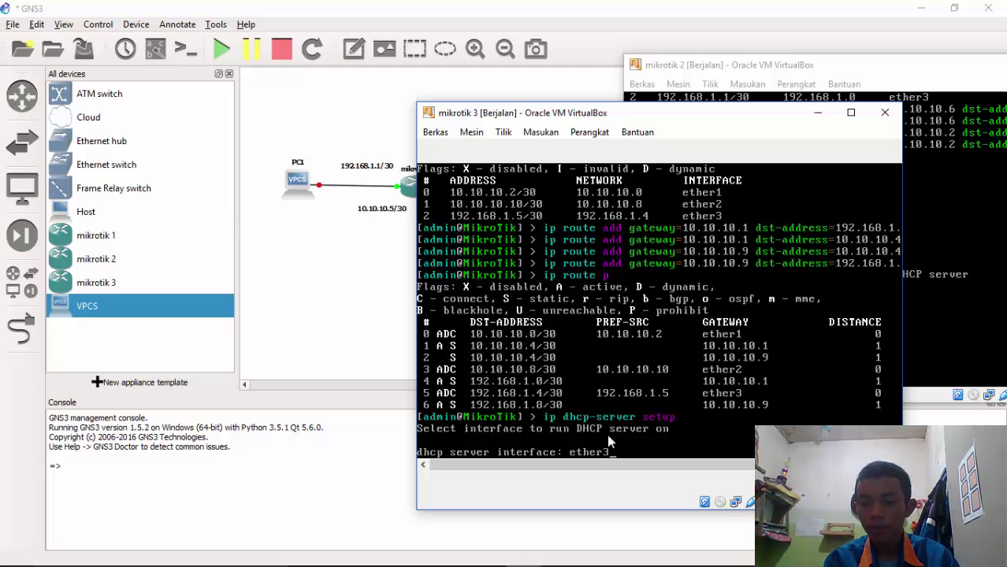
{"action": "key", "text": "Return"}
{"action": "key", "text": "Return"}
{"action": "key", "text": "Return"}
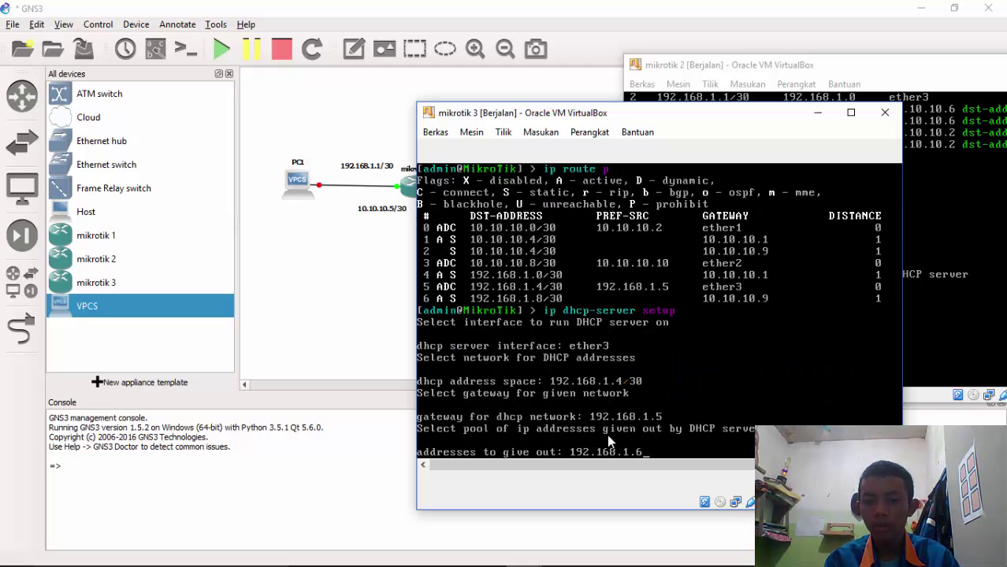
{"action": "key", "text": "Return"}
{"action": "type", "text": "192"}
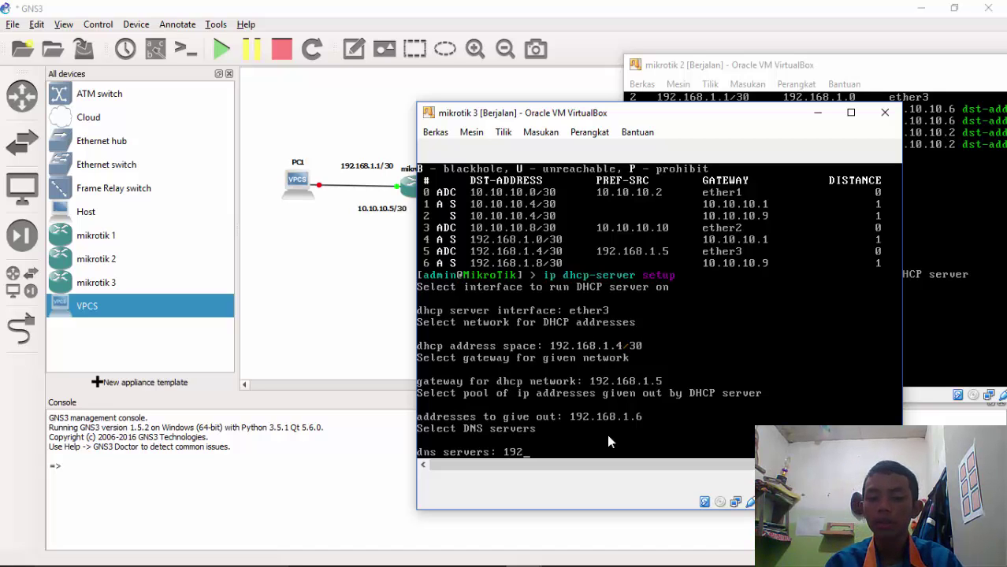
{"action": "type", "text": "."}
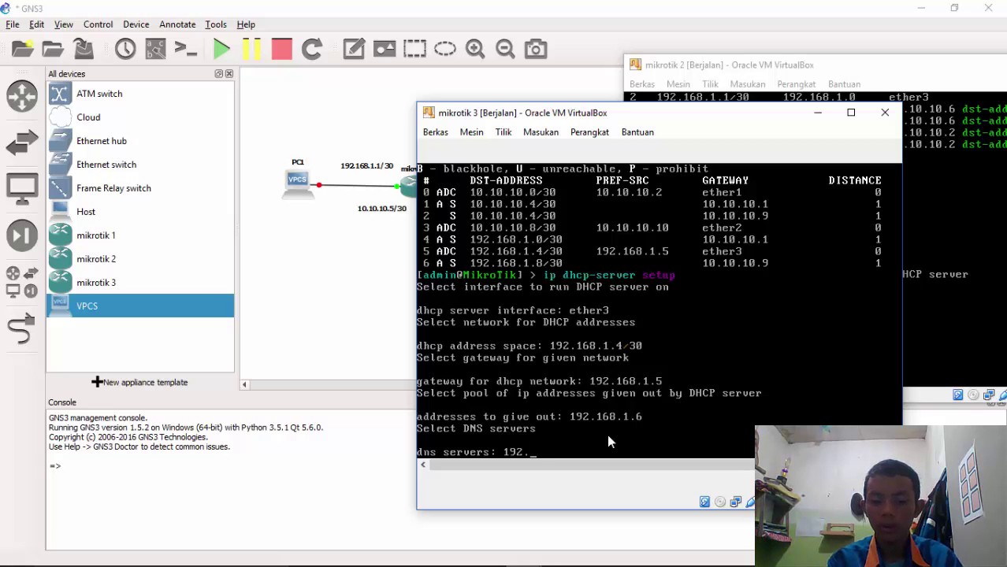
{"action": "type", "text": "168.1."}
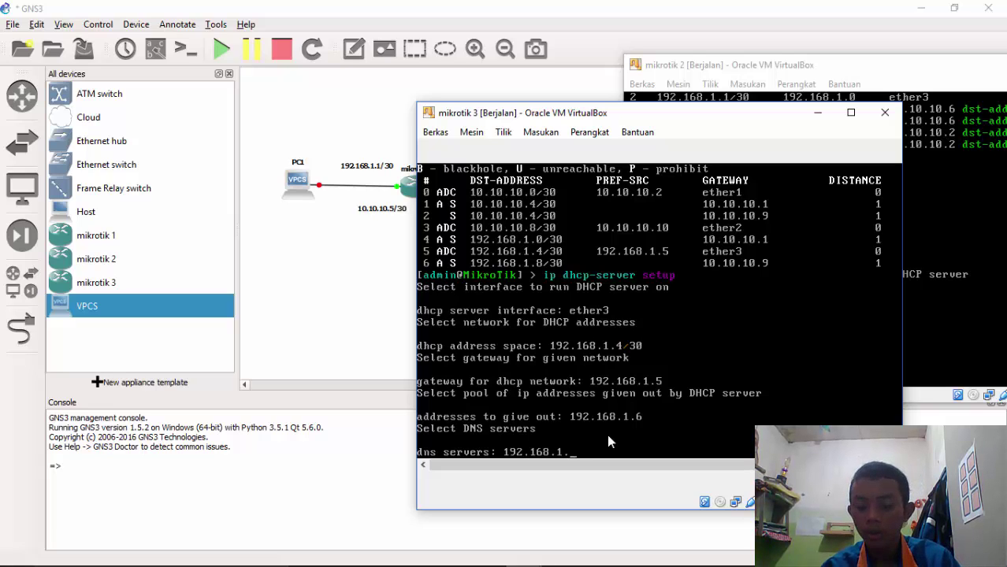
{"action": "type", "text": "5"}
{"action": "key", "text": "Return"}
{"action": "key", "text": "Return"}
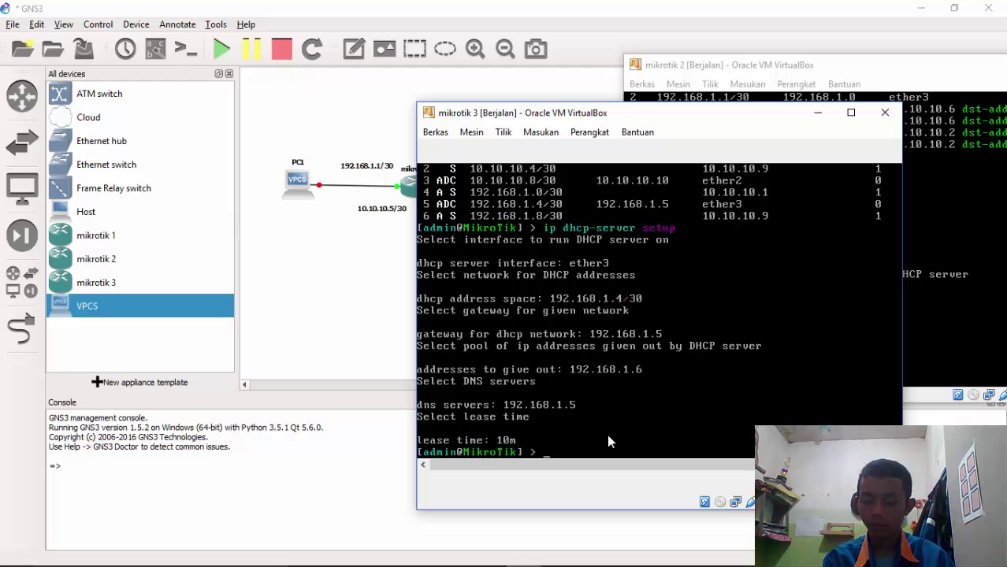
From mikrotik 1's console, ping 10.10.10.1 until 11 of 11 replies arrive, then stop it
{"action": "left_click", "coordinate": [338, 273]}
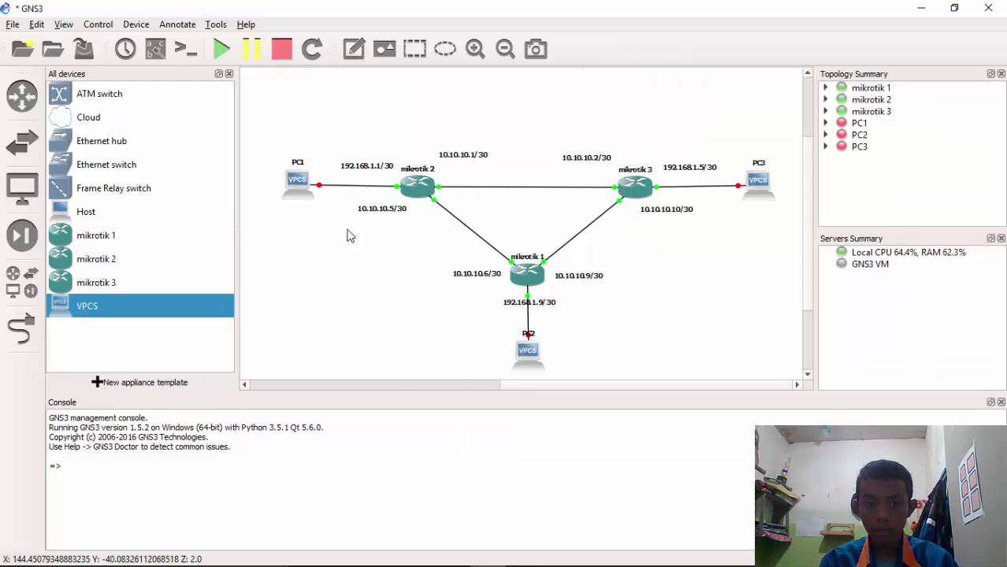
{"action": "mouse_move", "coordinate": [522, 552]}
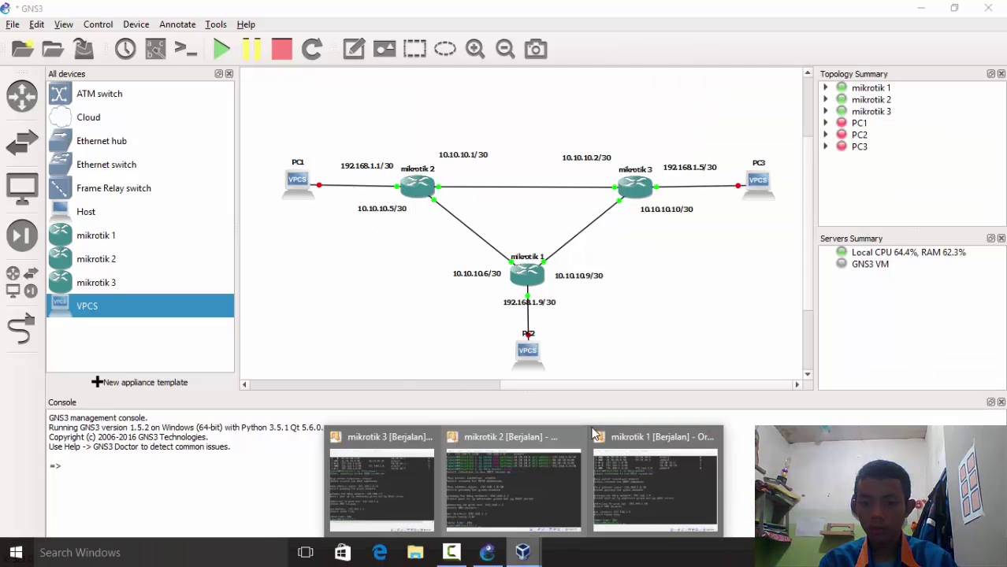
{"action": "left_click", "coordinate": [656, 445]}
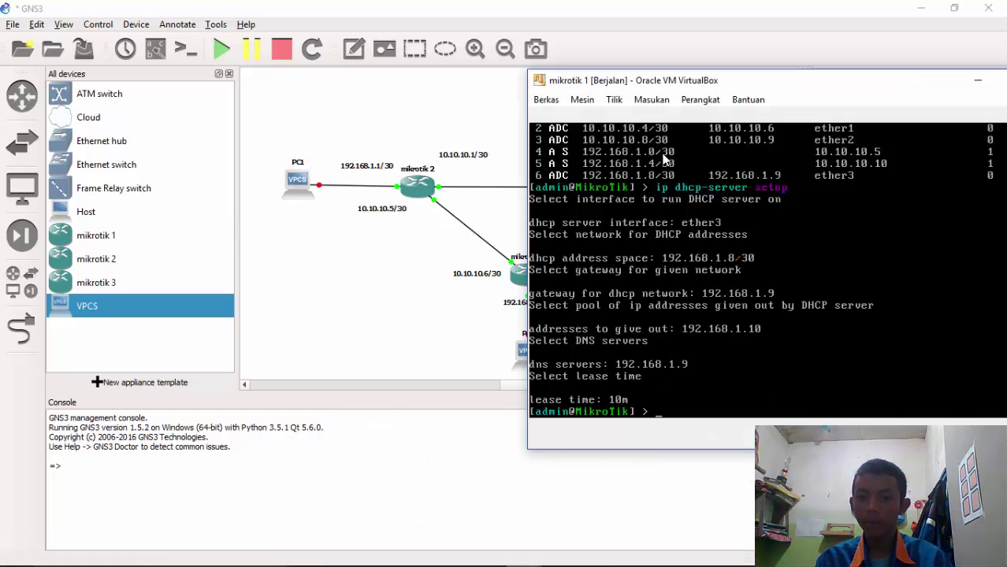
{"action": "left_click_drag", "start_coordinate": [645, 84], "coordinate": [733, 48]}
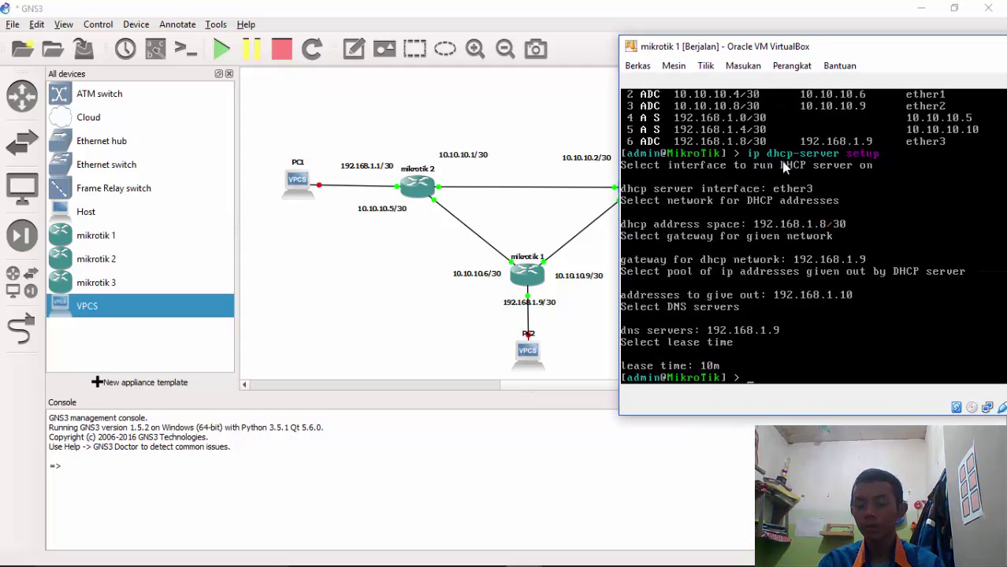
{"action": "type", "text": "ping "}
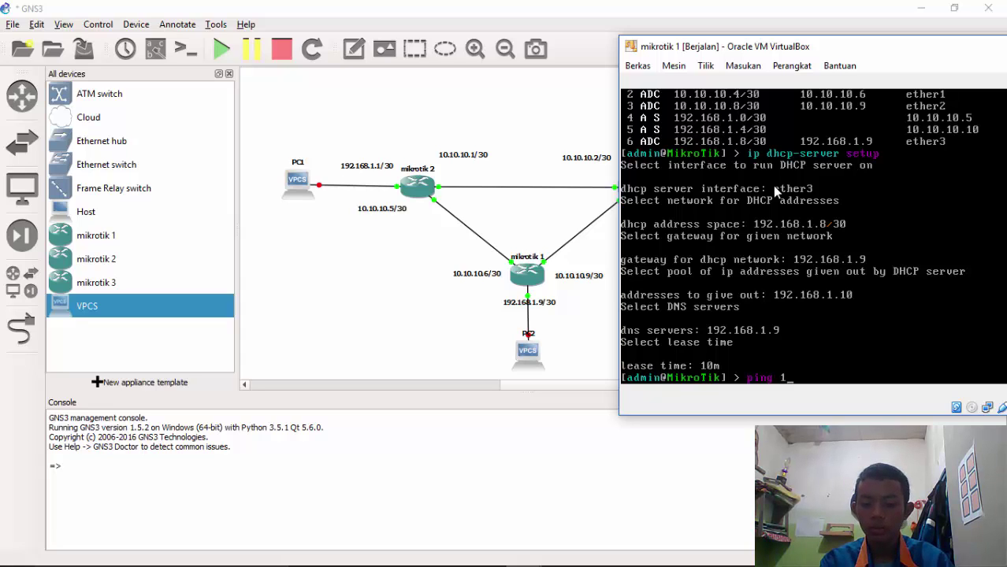
{"action": "type", "text": "10.10.10."}
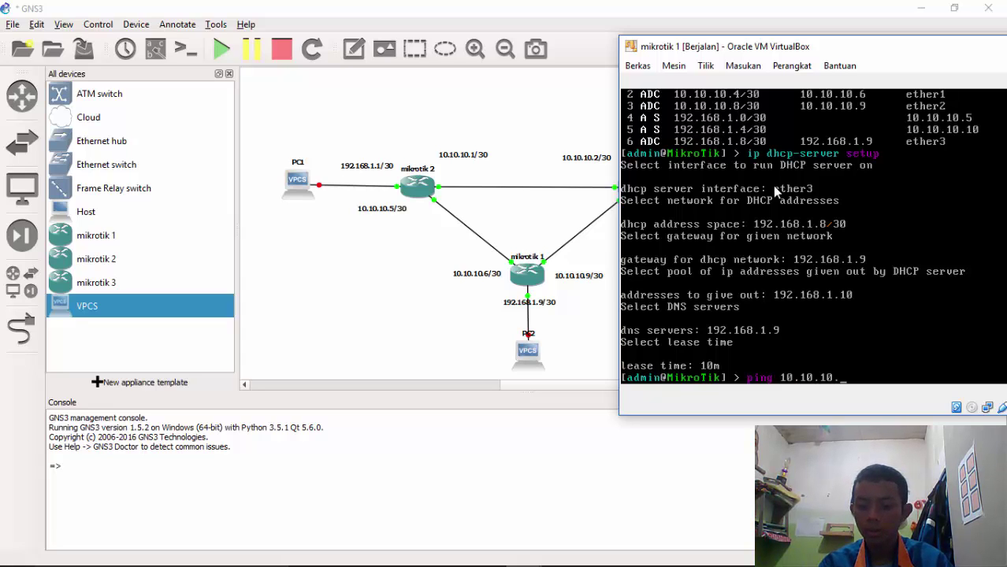
{"action": "type", "text": "1"}
{"action": "key", "text": "Return"}
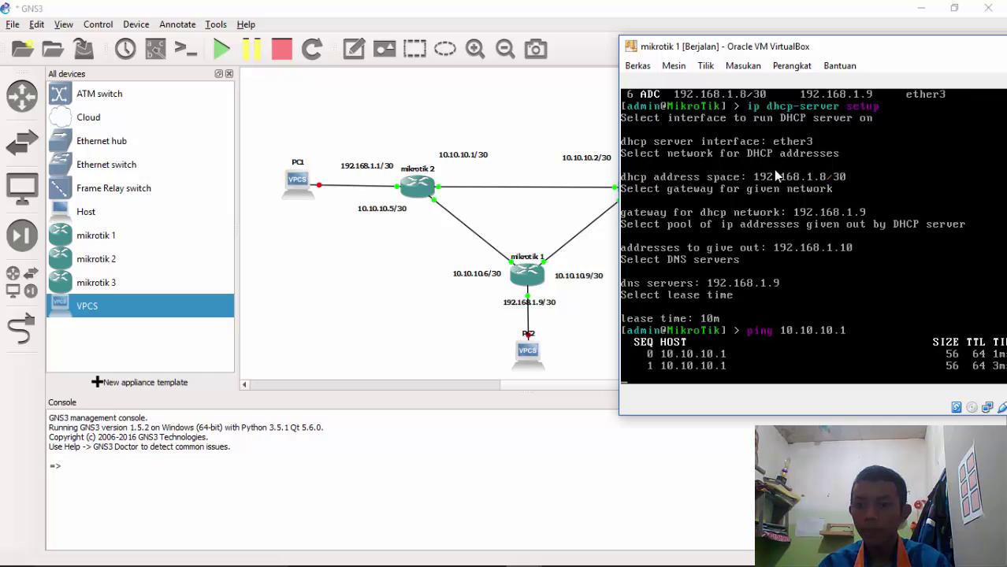
{"action": "left_click_drag", "start_coordinate": [823, 51], "coordinate": [755, 40]}
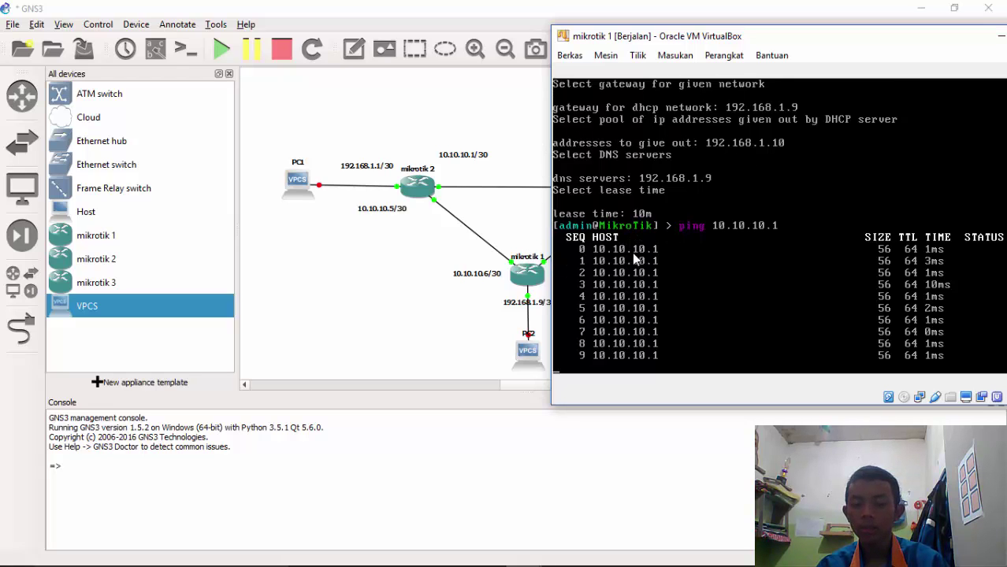
{"action": "key", "text": "ctrl+c"}
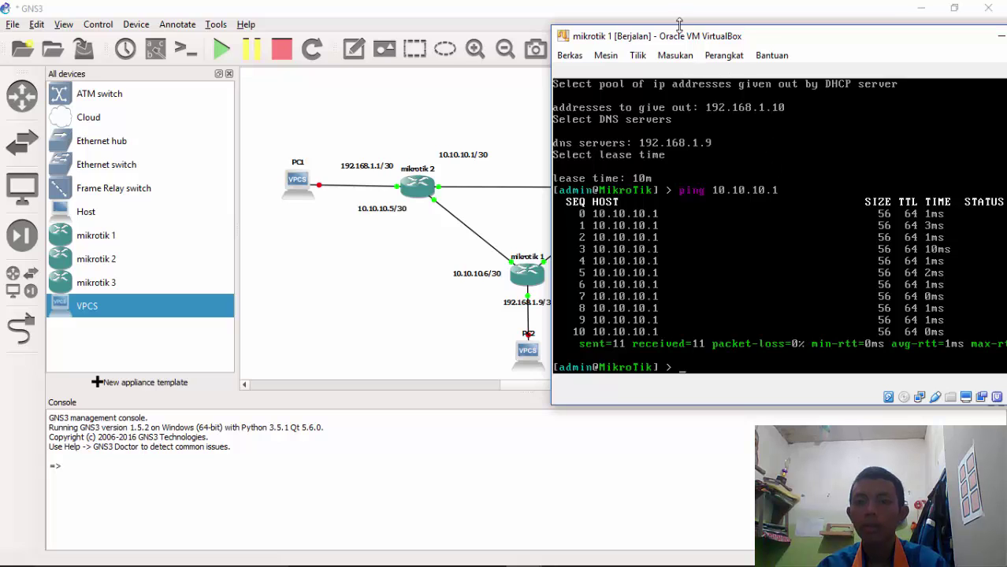
{"action": "left_click_drag", "start_coordinate": [688, 44], "coordinate": [743, 56]}
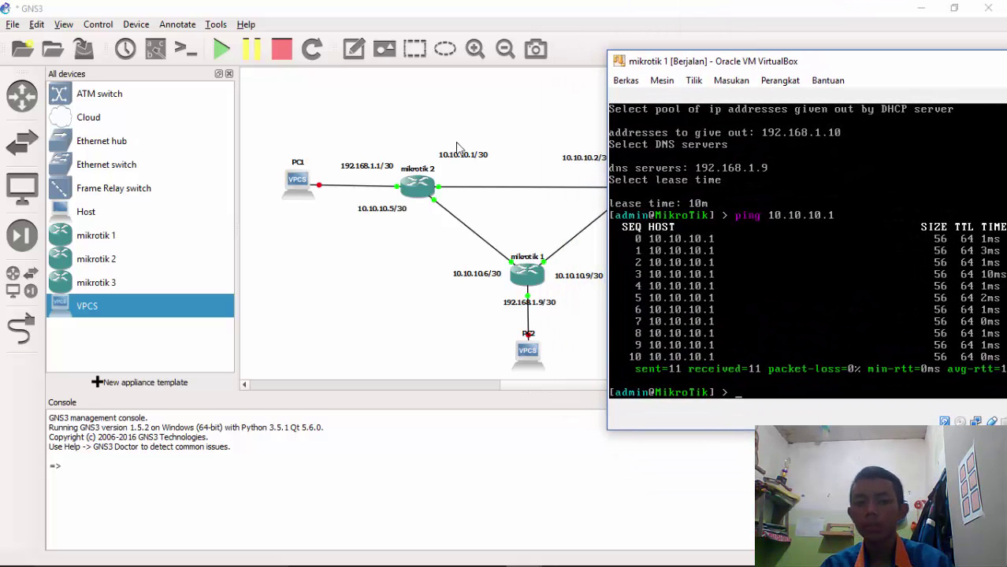
Start the VPCS host PC1 from its right-click menu, leaving PC2 and PC3 stopped
{"action": "left_click", "coordinate": [424, 121]}
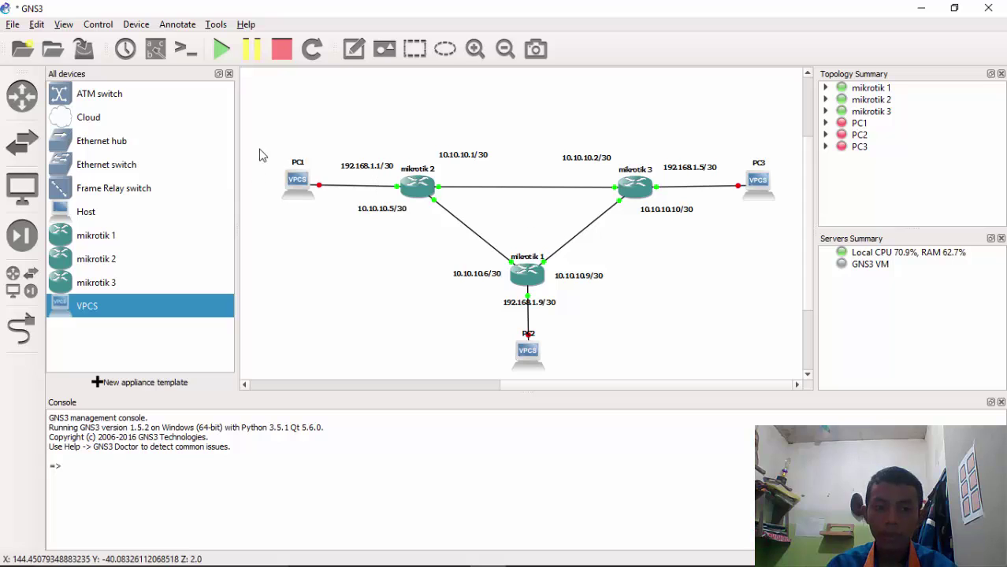
{"action": "right_click", "coordinate": [294, 183]}
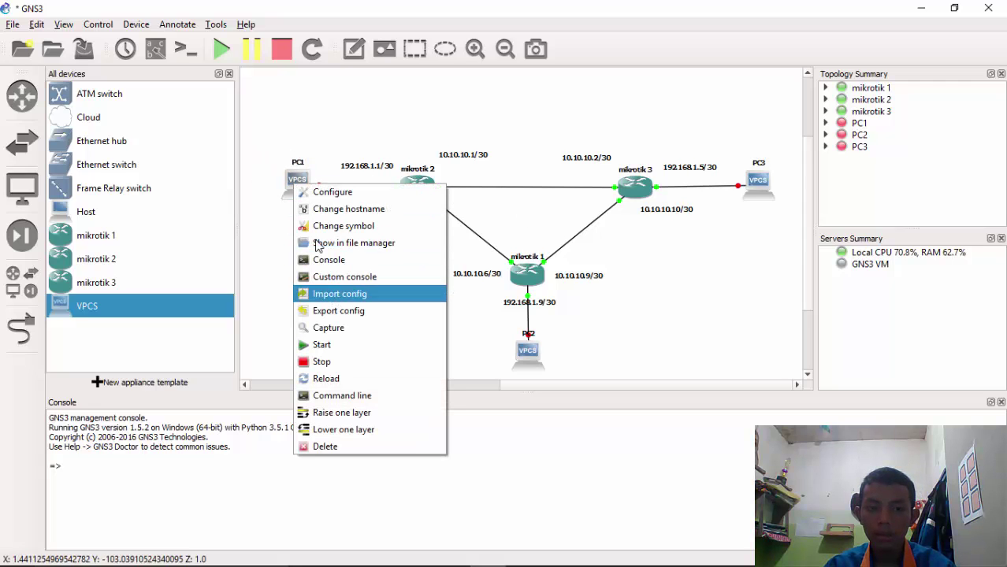
{"action": "left_click", "coordinate": [344, 345]}
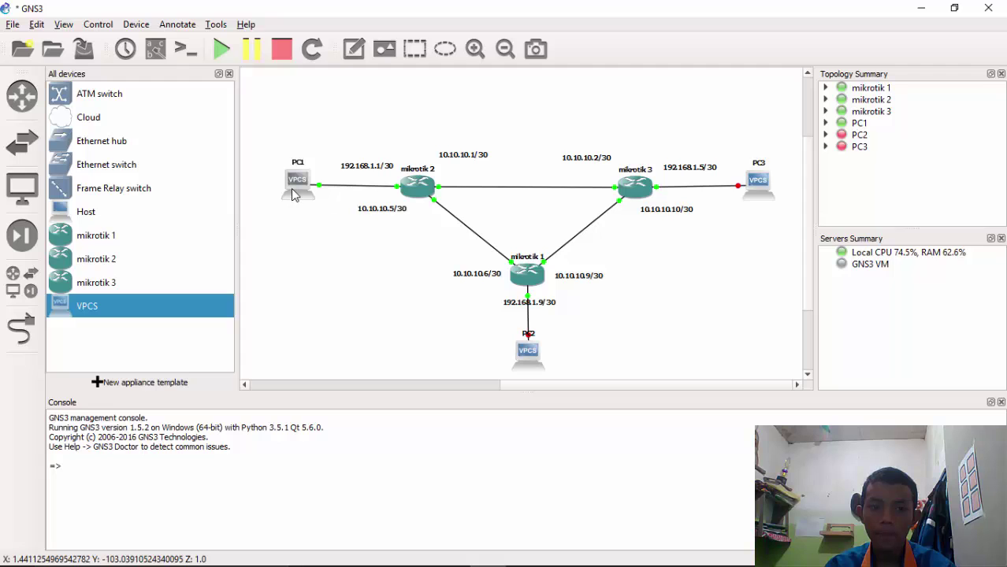
{"action": "right_click", "coordinate": [291, 190]}
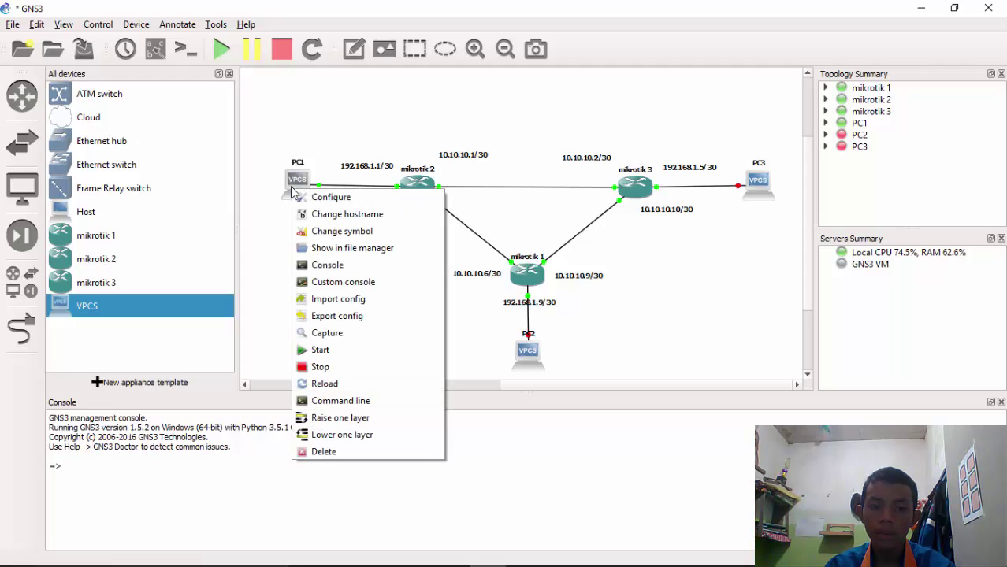
Run ip dhcp in PC1's console, which finds no DHCP server, then close it
{"action": "left_click", "coordinate": [328, 272]}
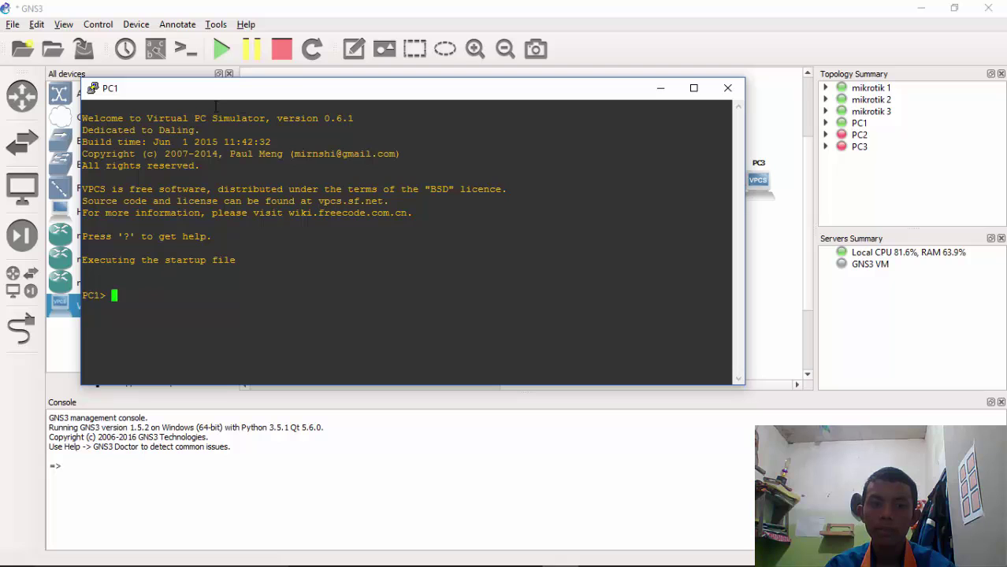
{"action": "left_click_drag", "start_coordinate": [197, 95], "coordinate": [305, 128]}
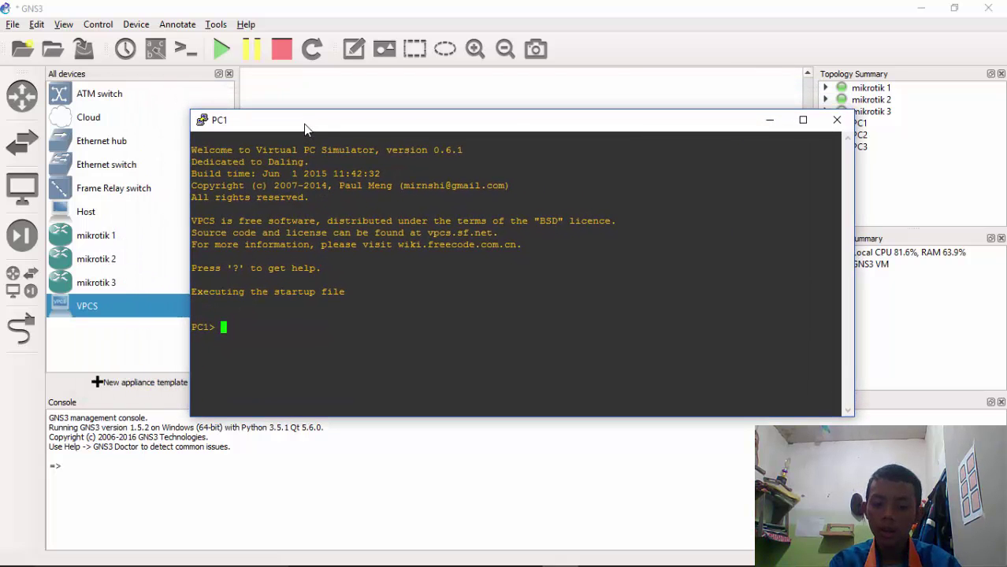
{"action": "type", "text": "ip dh"}
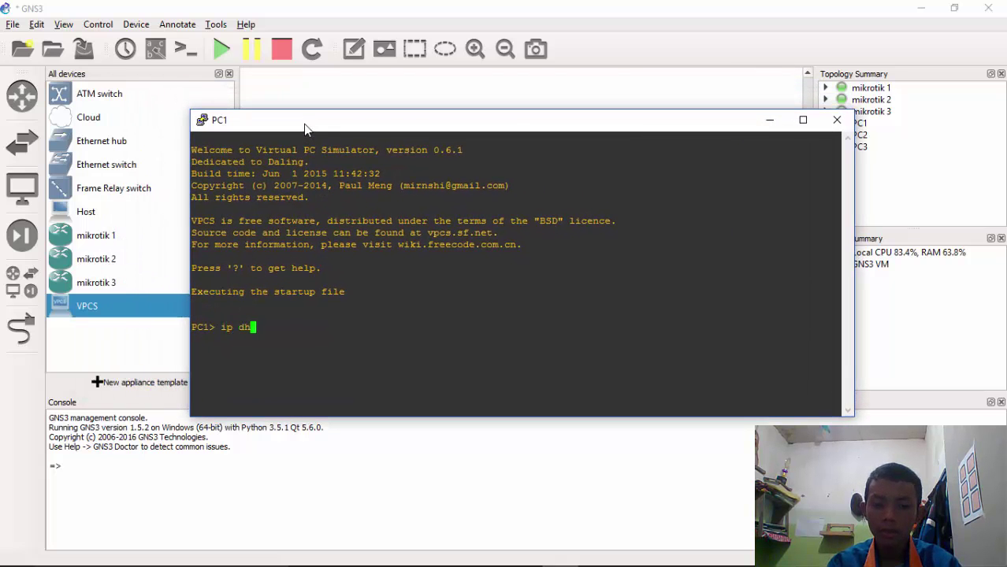
{"action": "type", "text": "cp"}
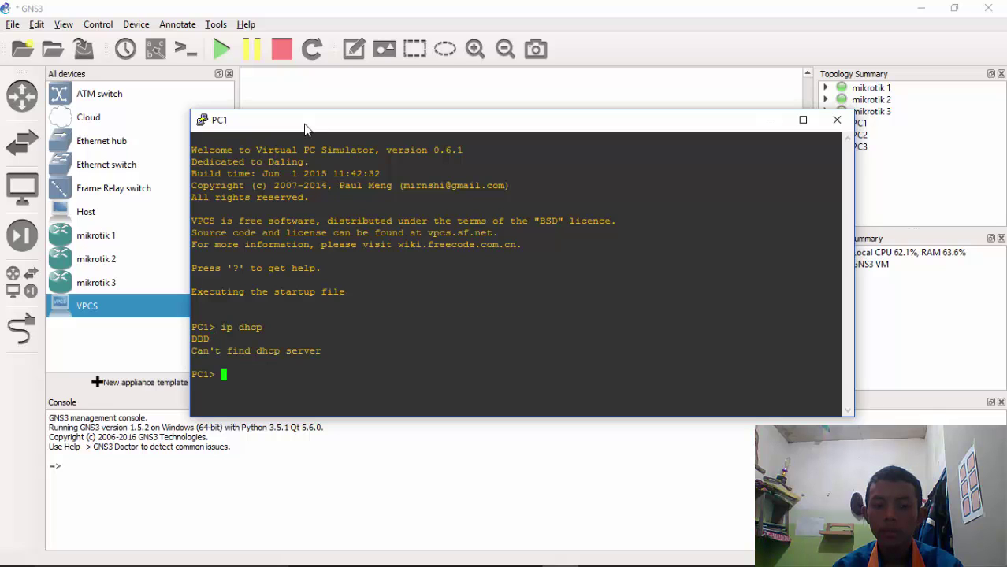
{"action": "left_click", "coordinate": [837, 121]}
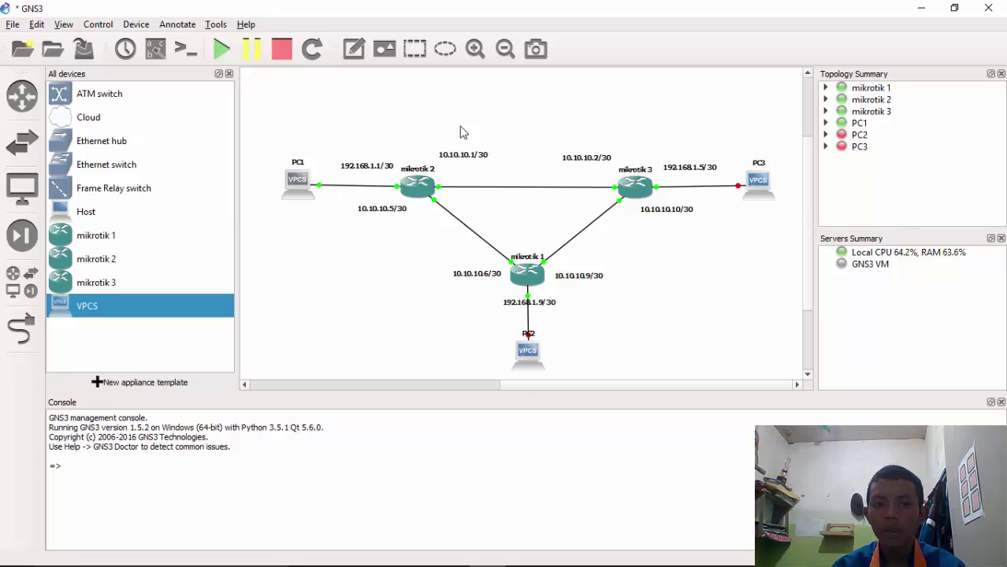
Stop every device in the topology with the toolbar's Stop all button
{"action": "left_click", "coordinate": [286, 50]}
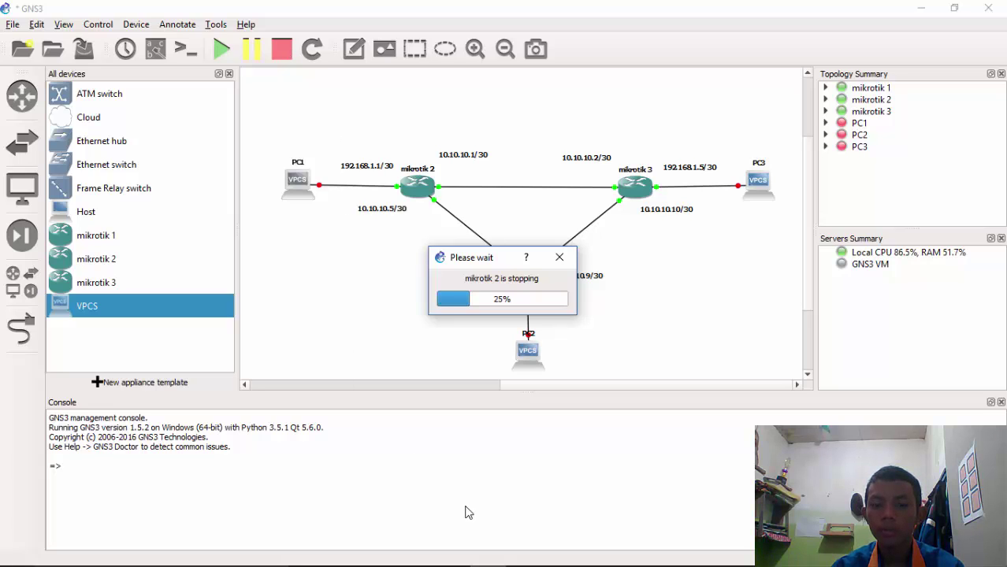
{"action": "mouse_move", "coordinate": [518, 550]}
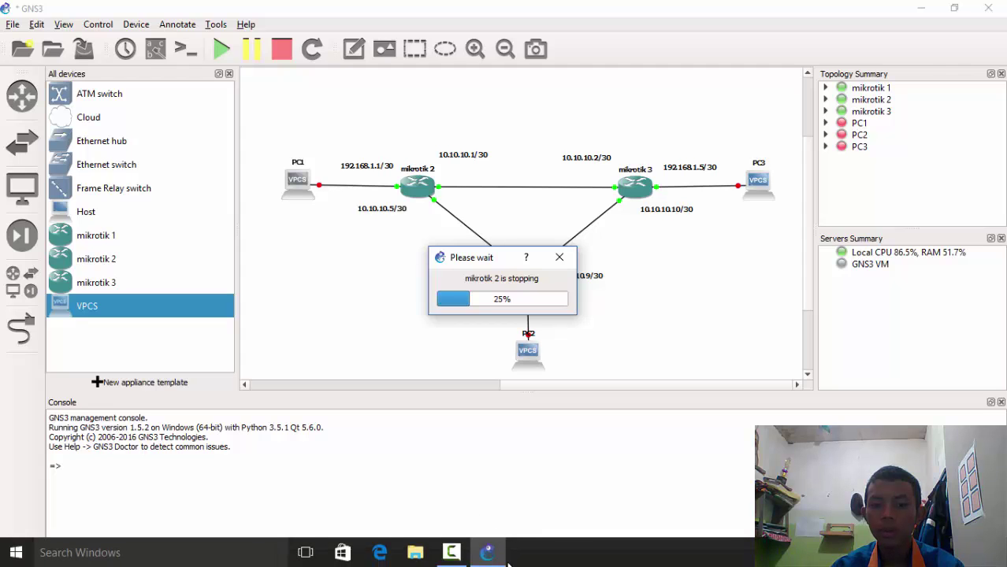
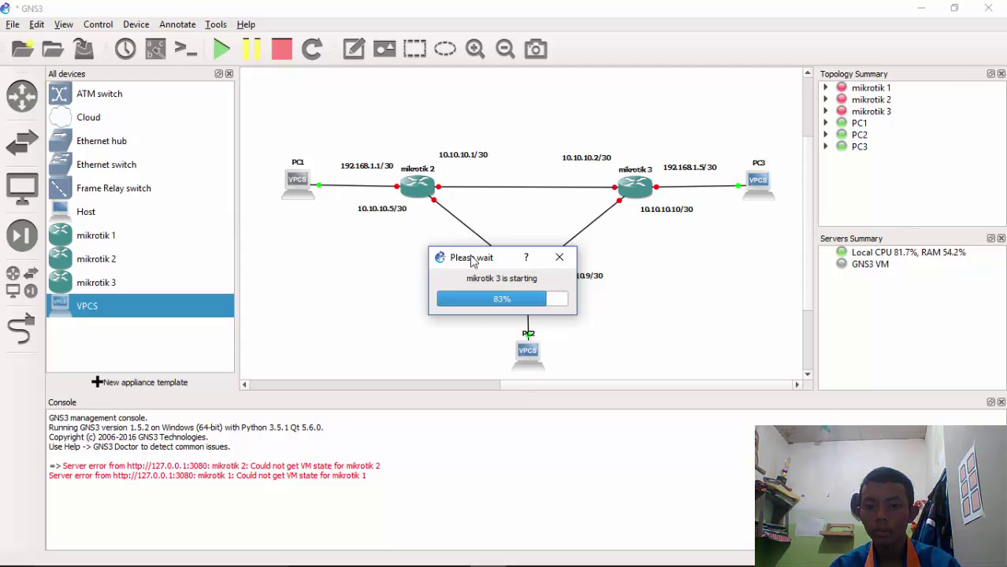
Bring up the booting mikrotik 3 VirtualBox window, dismiss its keyboard notice and reposition it
{"action": "left_click_drag", "start_coordinate": [476, 266], "coordinate": [491, 207]}
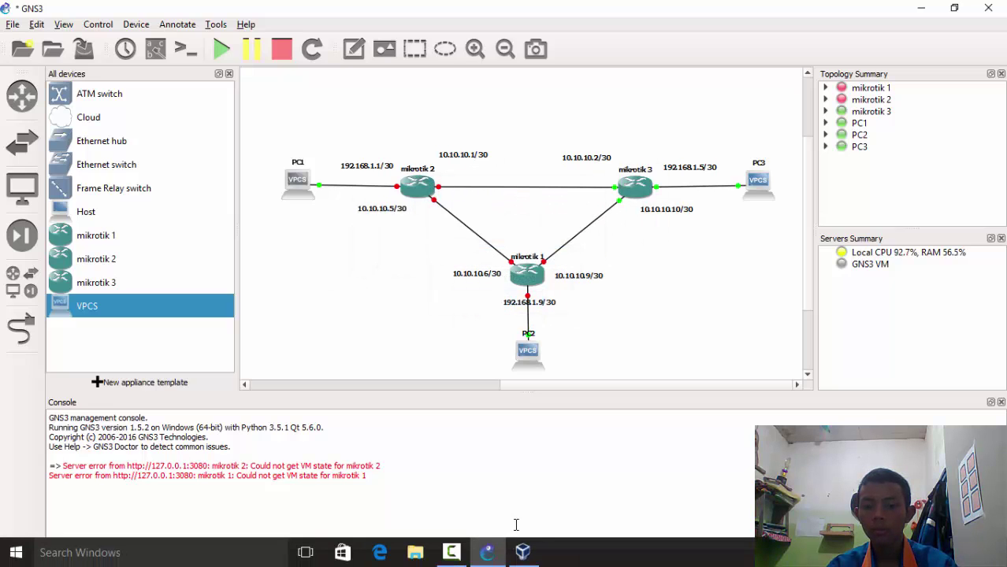
{"action": "left_click", "coordinate": [522, 552]}
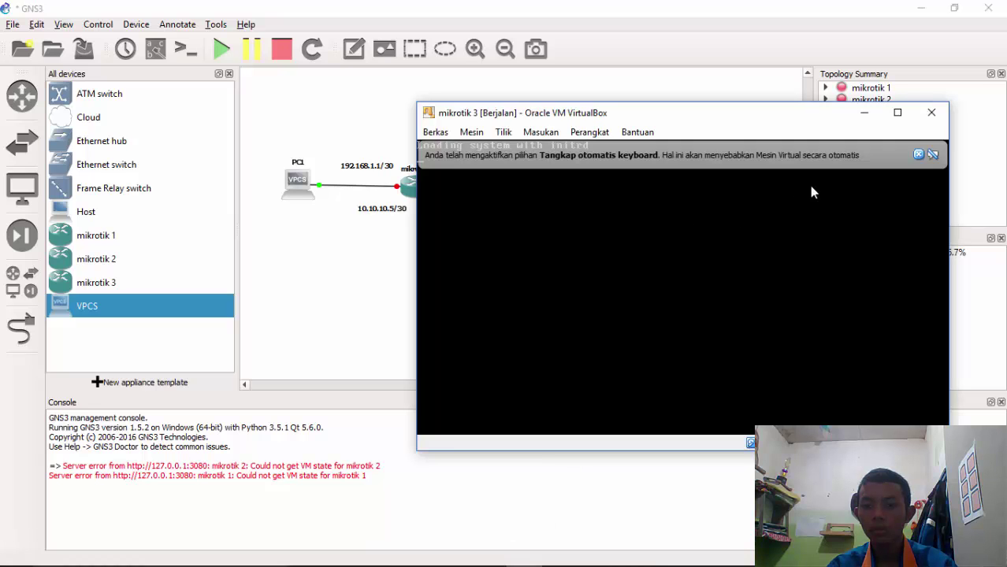
{"action": "left_click", "coordinate": [918, 154]}
{"action": "left_click_drag", "start_coordinate": [650, 118], "coordinate": [891, 106]}
{"action": "left_click_drag", "start_coordinate": [825, 101], "coordinate": [629, 112]}
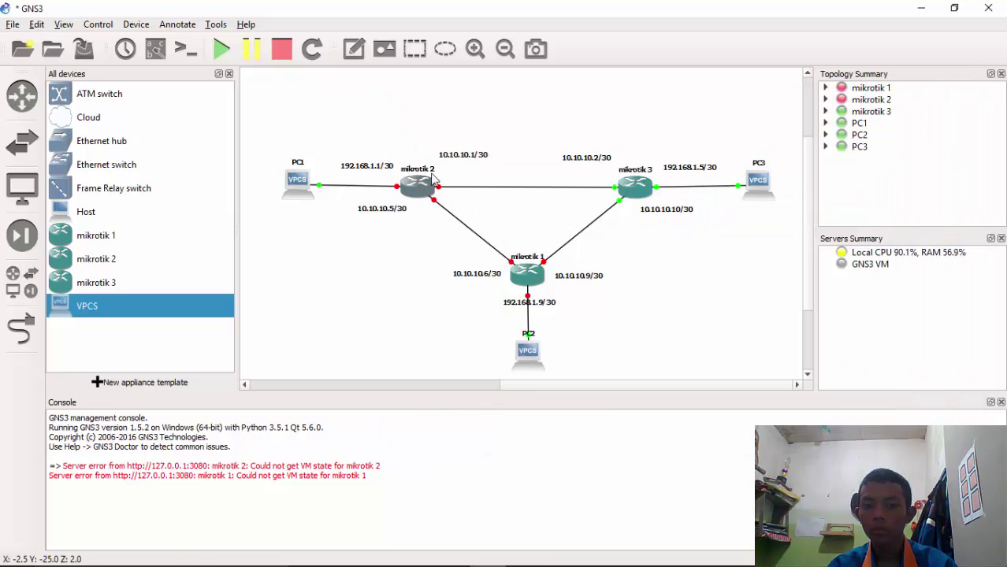
{"action": "left_click", "coordinate": [351, 132]}
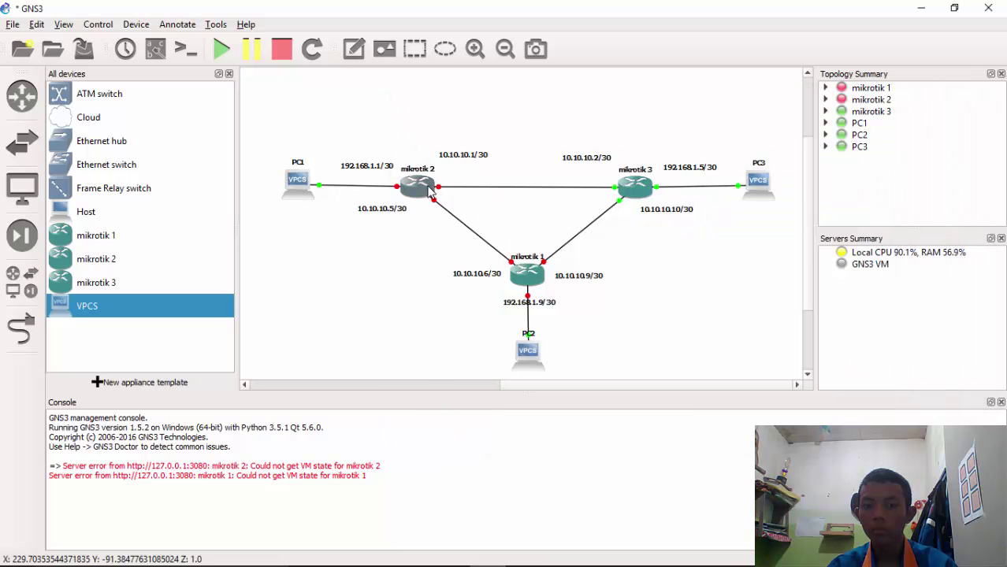
Start the mikrotik 2 router from its right-click menu
{"action": "right_click", "coordinate": [430, 191]}
{"action": "left_click", "coordinate": [460, 312]}
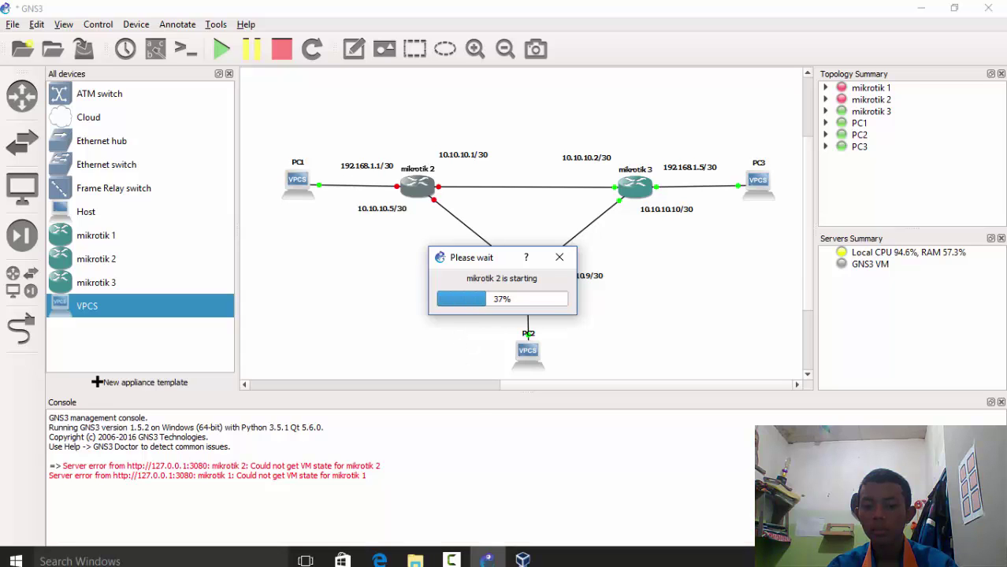
{"action": "left_click", "coordinate": [525, 561]}
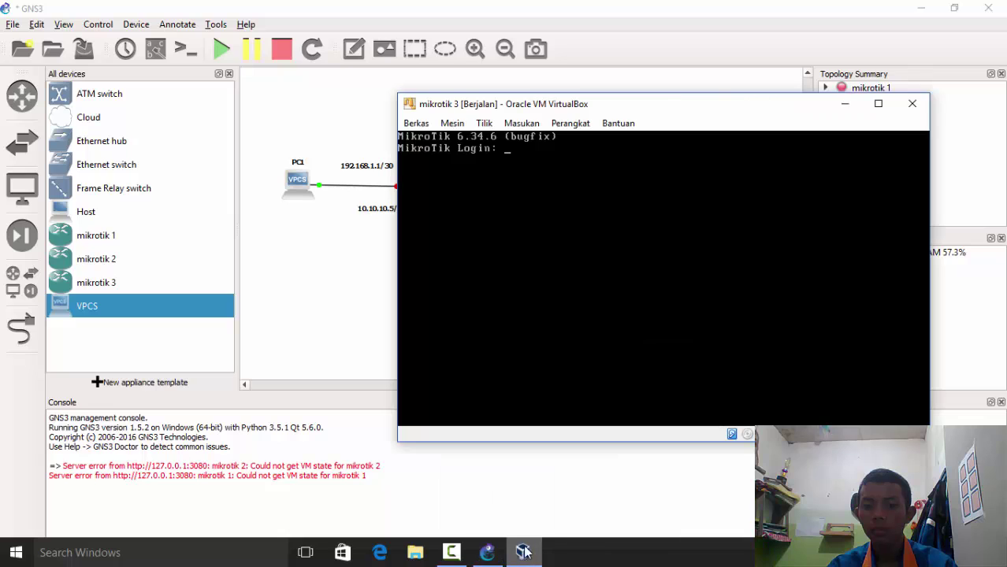
{"action": "left_click", "coordinate": [353, 345]}
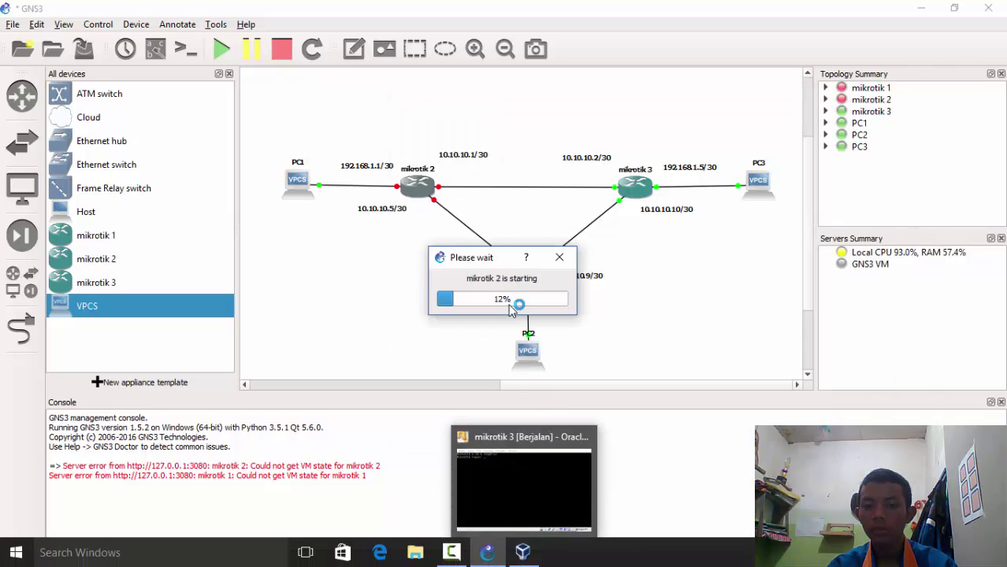
Check that mikrotik 3's VM console has reached its MikroTik login prompt
{"action": "left_click_drag", "start_coordinate": [494, 262], "coordinate": [390, 99]}
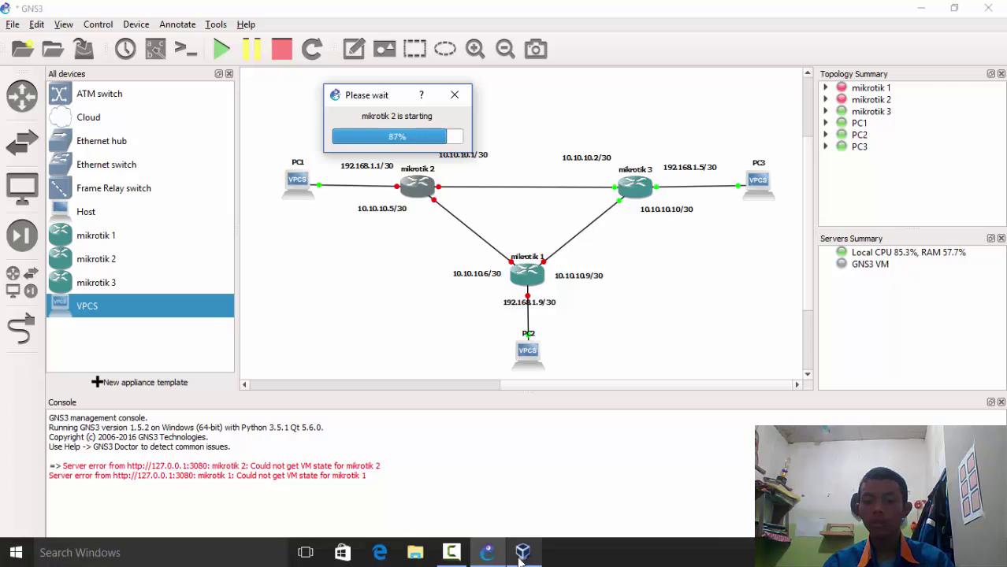
{"action": "left_click", "coordinate": [521, 557]}
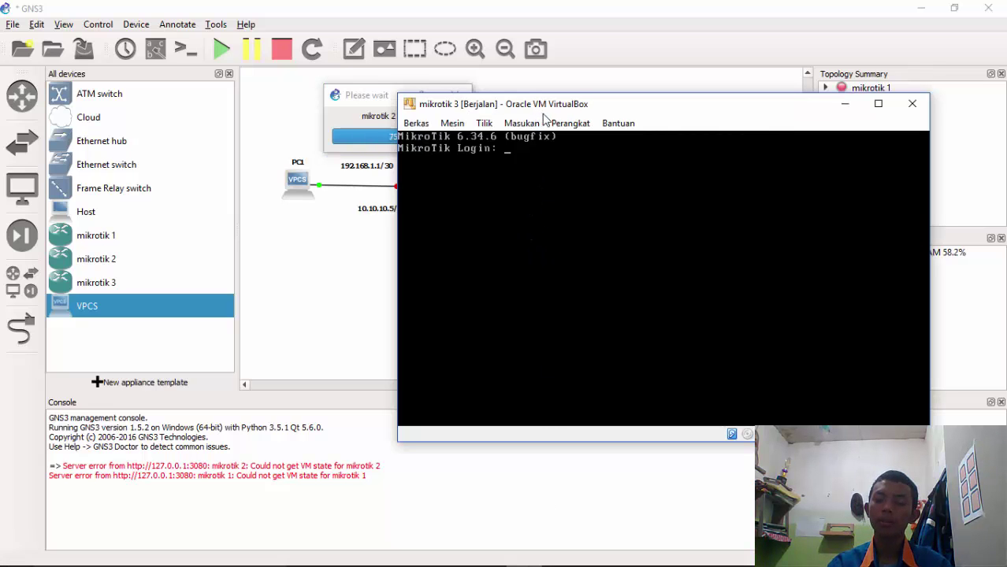
{"action": "left_click_drag", "start_coordinate": [544, 118], "coordinate": [661, 156]}
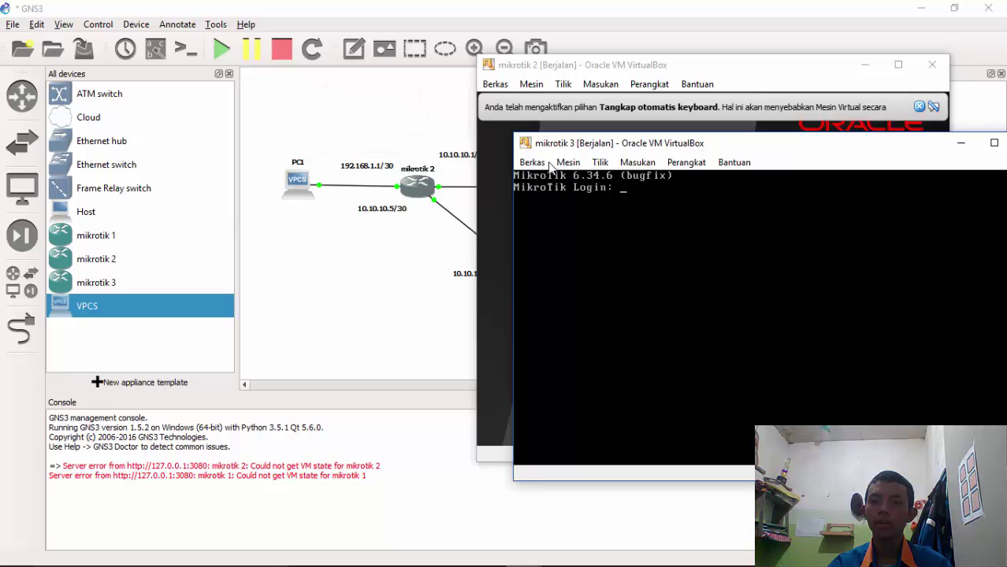
{"action": "left_click", "coordinate": [378, 307]}
Start mikrotik 1 from its right-click menu and let its VirtualBox VM boot
{"action": "right_click", "coordinate": [528, 270]}
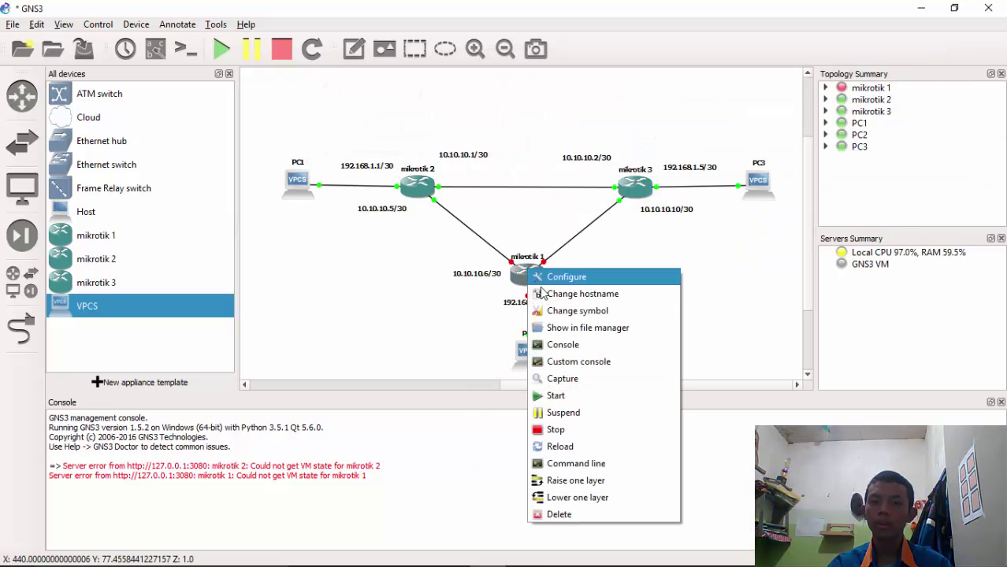
{"action": "left_click", "coordinate": [564, 399]}
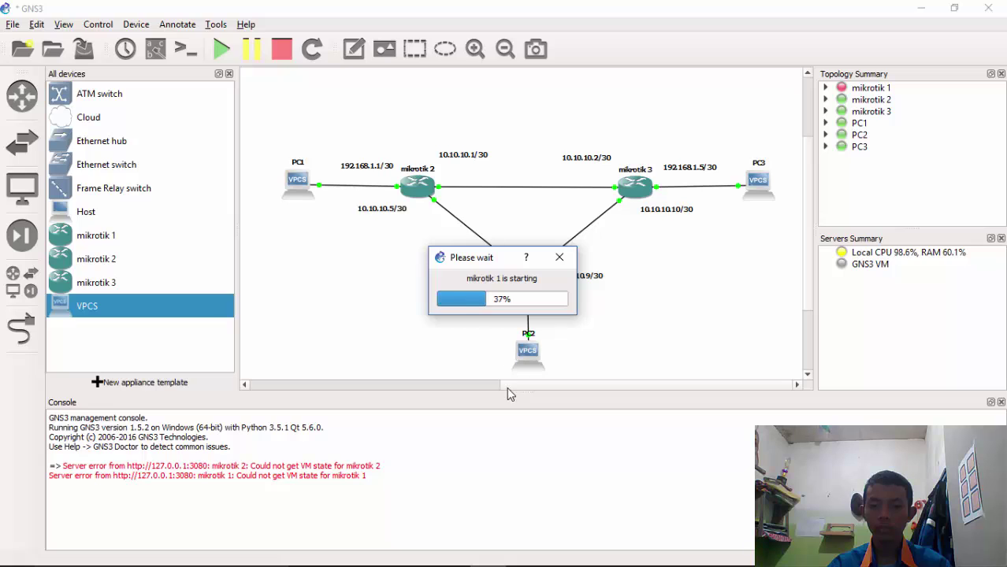
{"action": "mouse_move", "coordinate": [533, 555]}
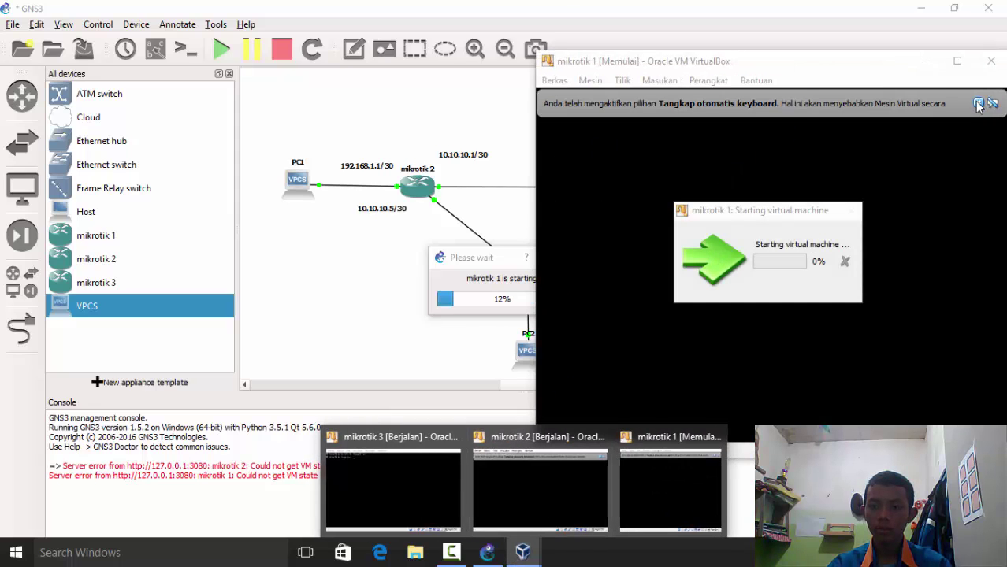
{"action": "left_click", "coordinate": [599, 80]}
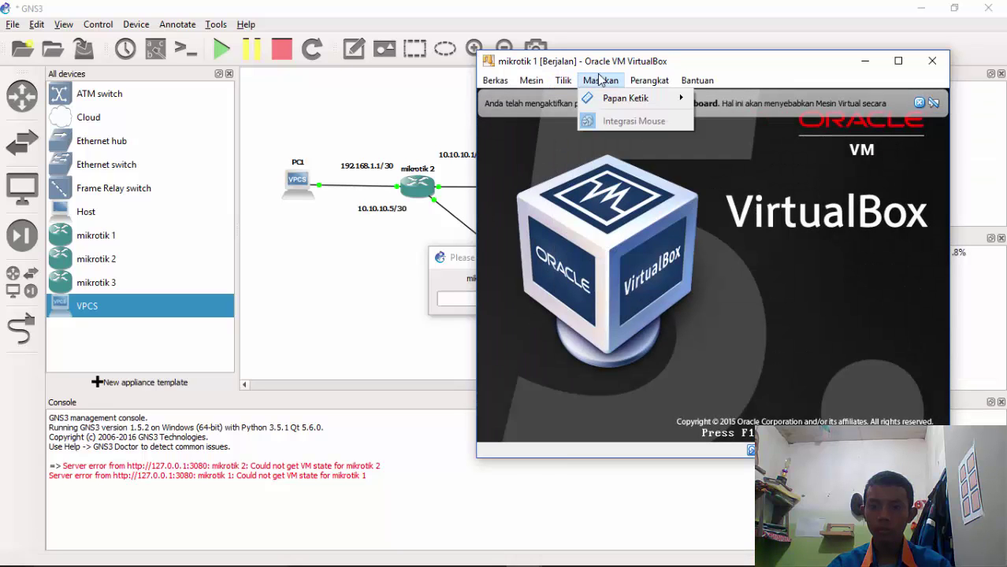
{"action": "mouse_move", "coordinate": [651, 80]}
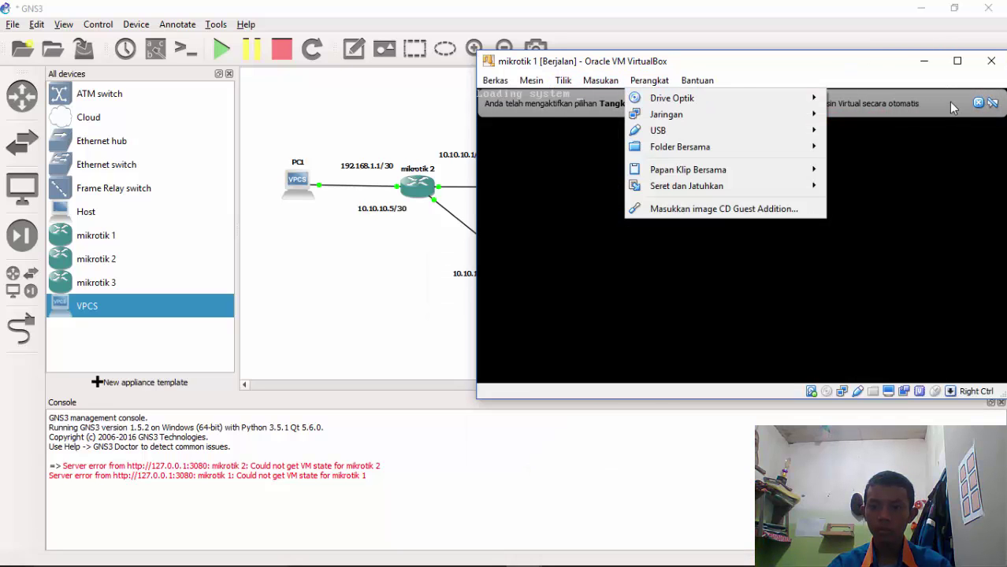
{"action": "left_click", "coordinate": [977, 105]}
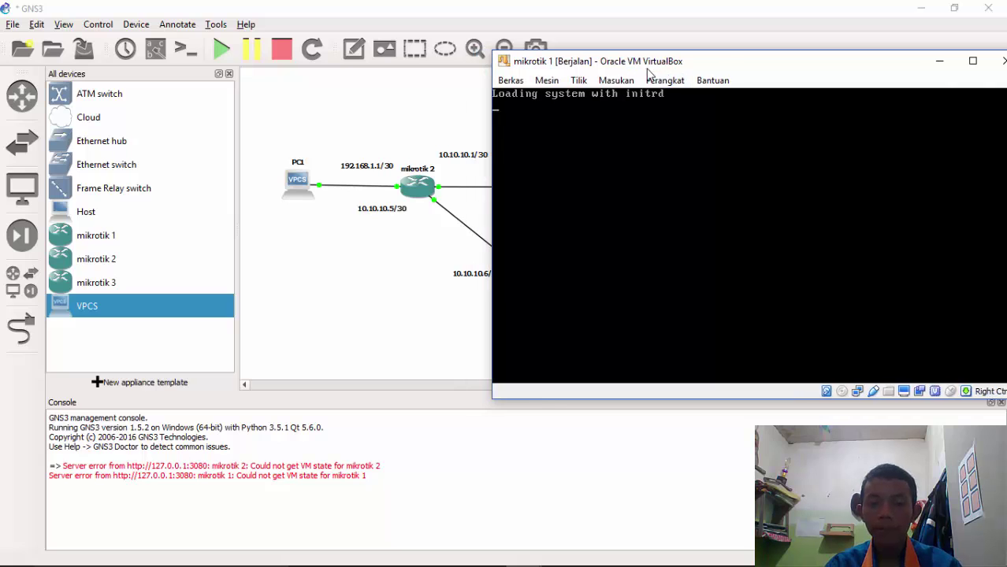
{"action": "left_click", "coordinate": [339, 132]}
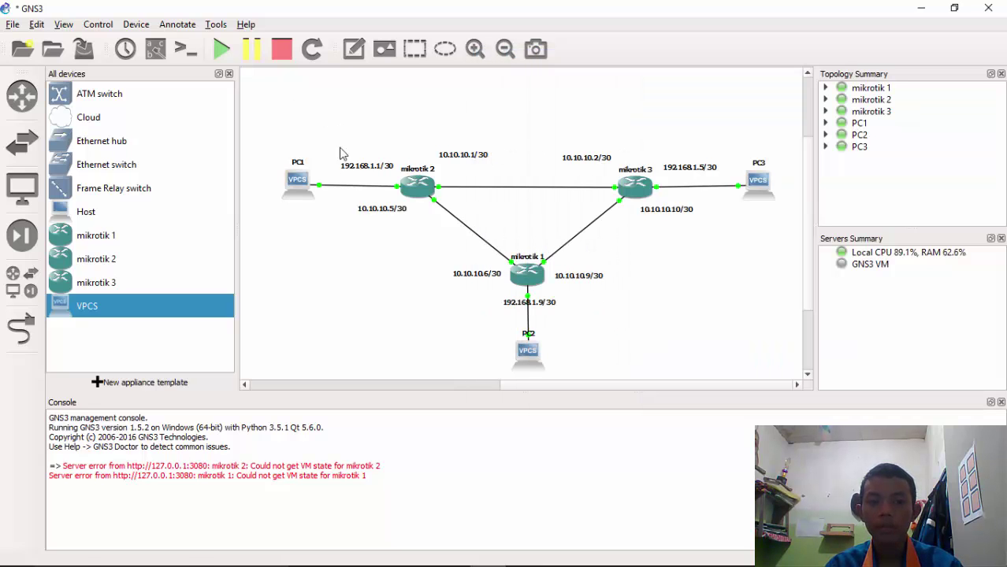
Open PC1's terminal and begin typing an ip command
{"action": "right_click", "coordinate": [299, 180]}
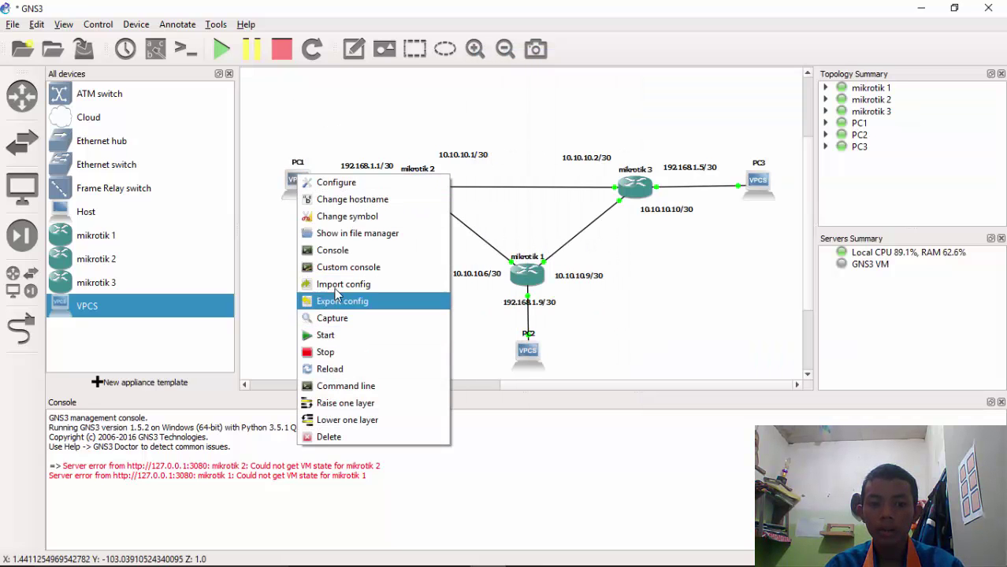
{"action": "left_click", "coordinate": [333, 250]}
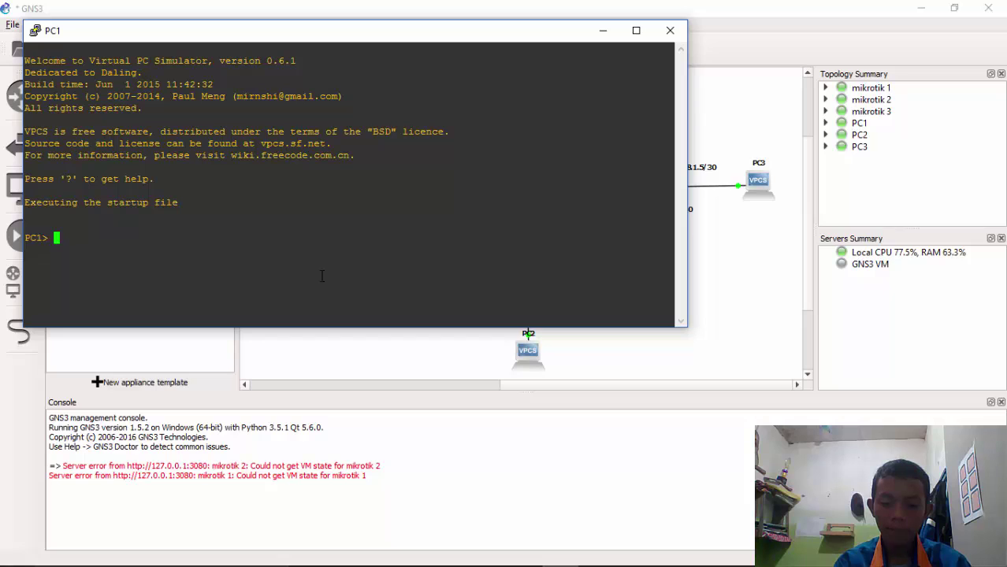
{"action": "type", "text": "ip dhcp"}
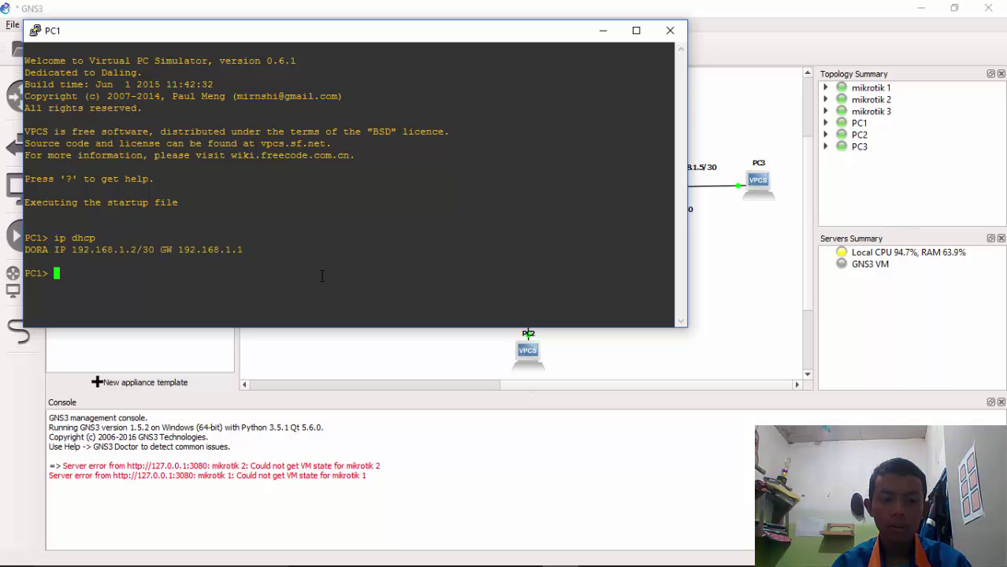
{"action": "left_click", "coordinate": [684, 380]}
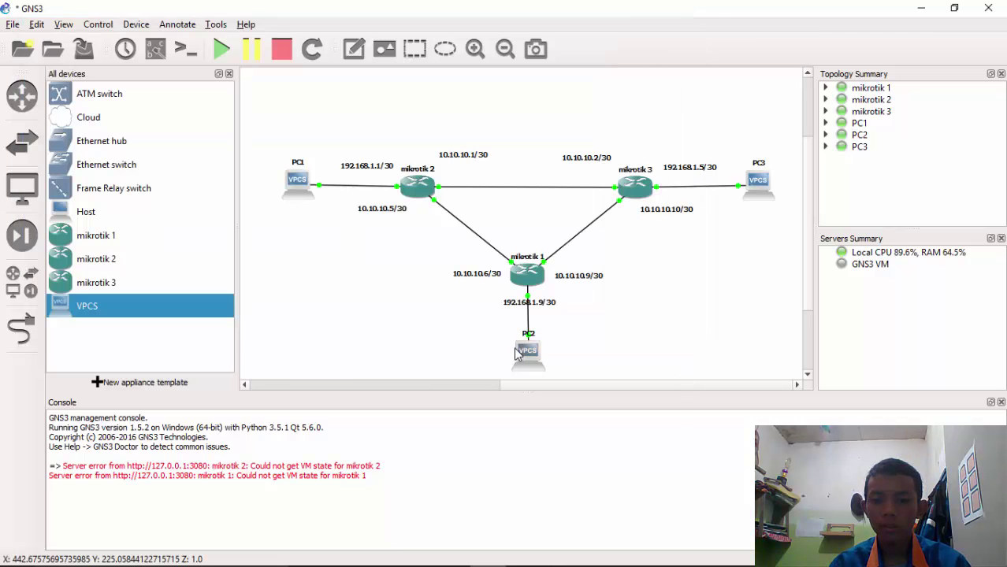
Run ip dhcp in PC2's terminal
{"action": "right_click", "coordinate": [527, 355]}
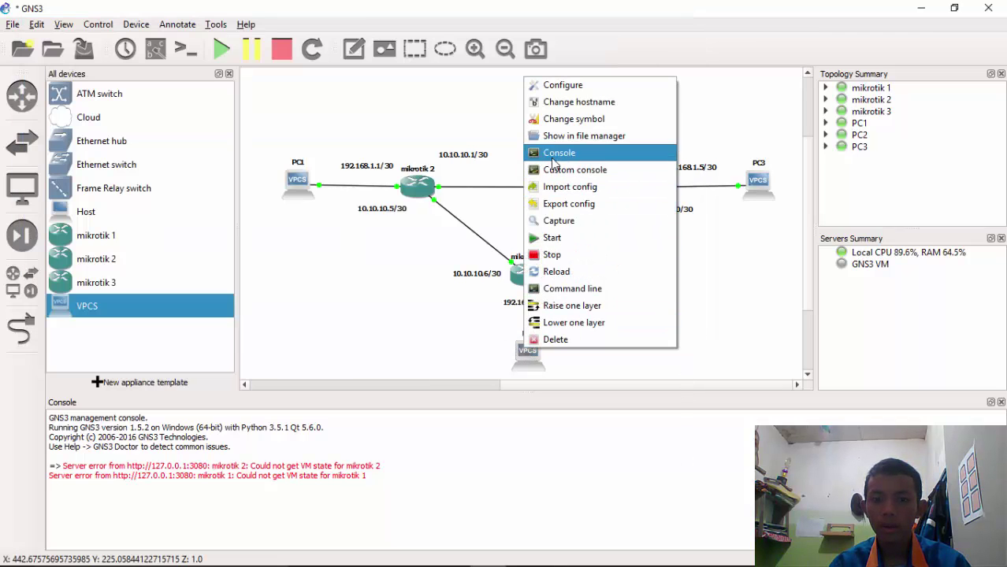
{"action": "left_click", "coordinate": [554, 156]}
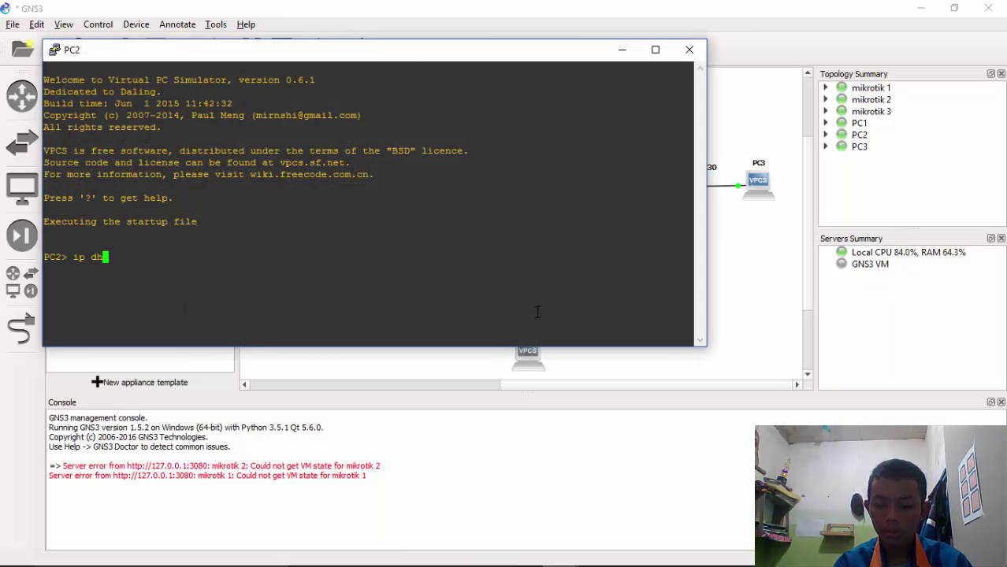
{"action": "type", "text": "ip dhcp"}
{"action": "key", "text": "Return"}
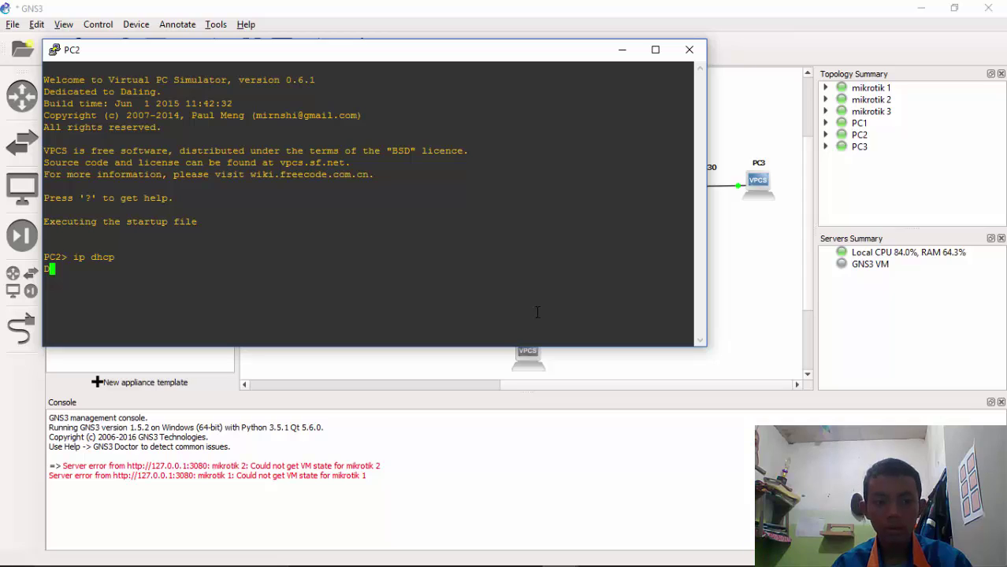
Close PC3's disconnected terminal, then stop and restart the PC3 node
{"action": "right_click", "coordinate": [760, 187]}
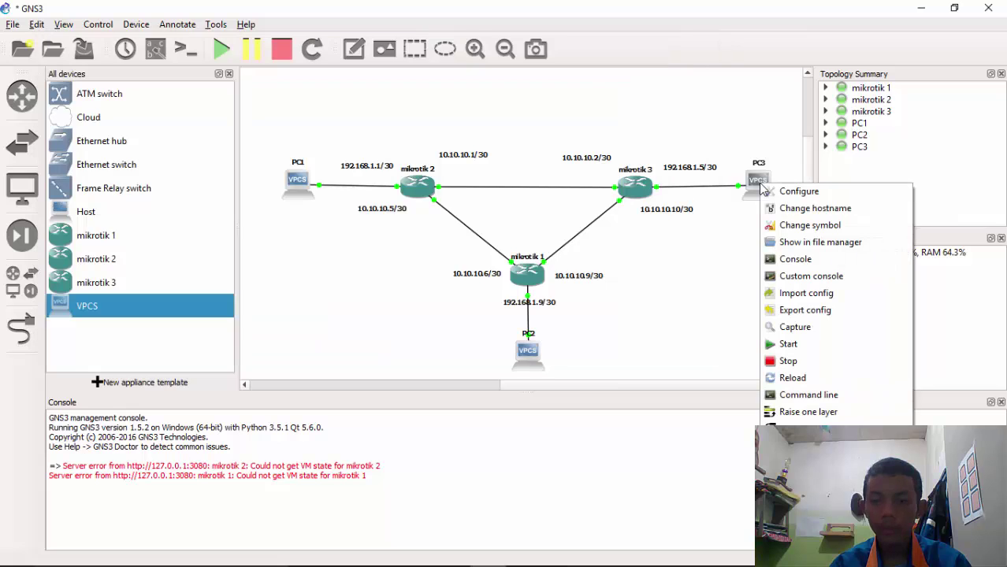
{"action": "left_click", "coordinate": [804, 259]}
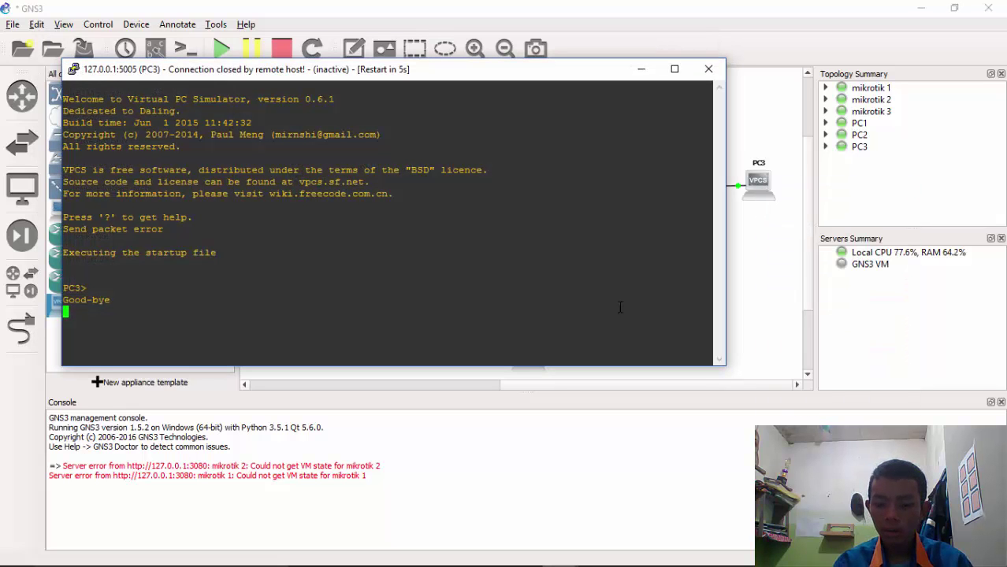
{"action": "left_click", "coordinate": [709, 69]}
{"action": "right_click", "coordinate": [758, 186]}
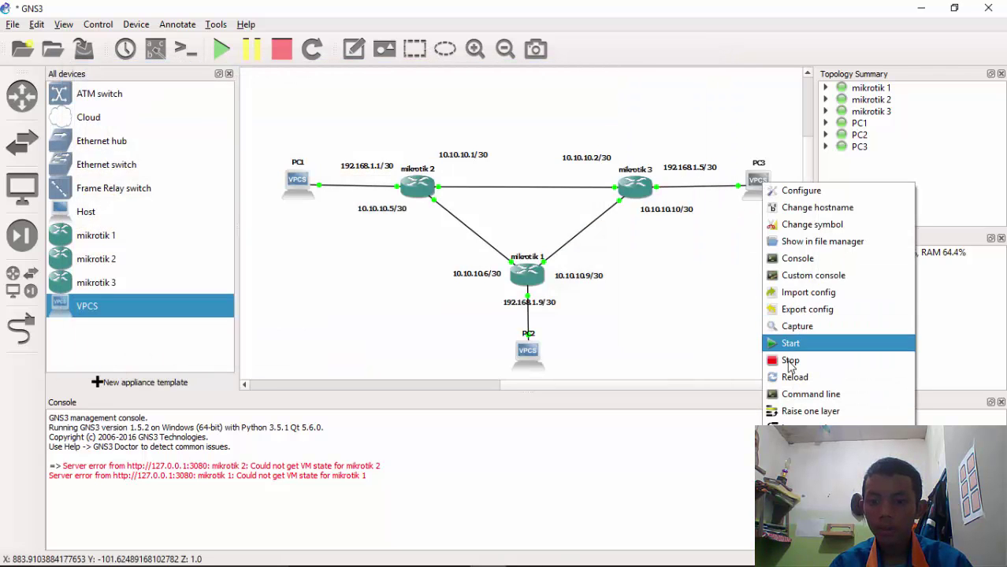
{"action": "left_click", "coordinate": [790, 360]}
{"action": "right_click", "coordinate": [757, 192]}
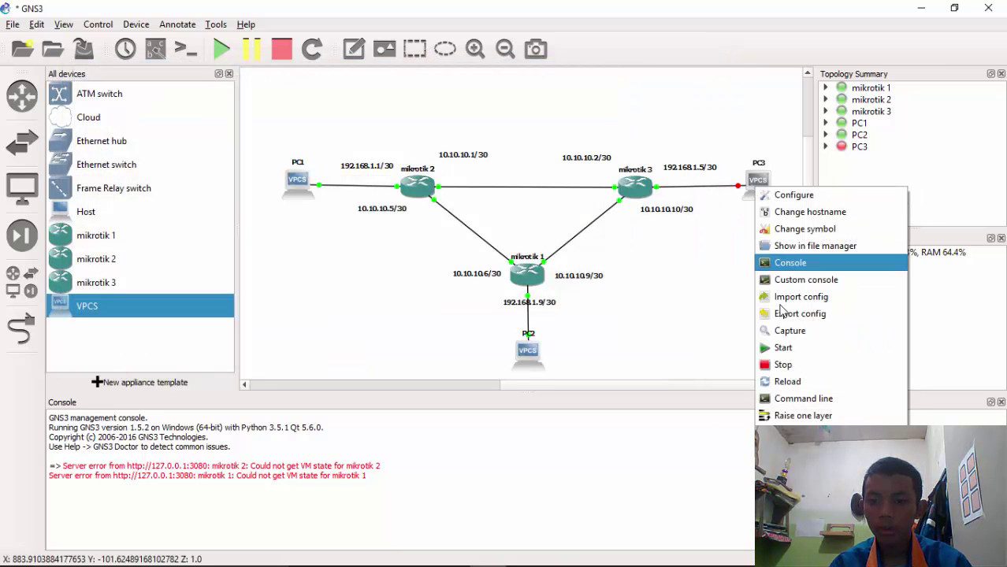
{"action": "left_click", "coordinate": [792, 350]}
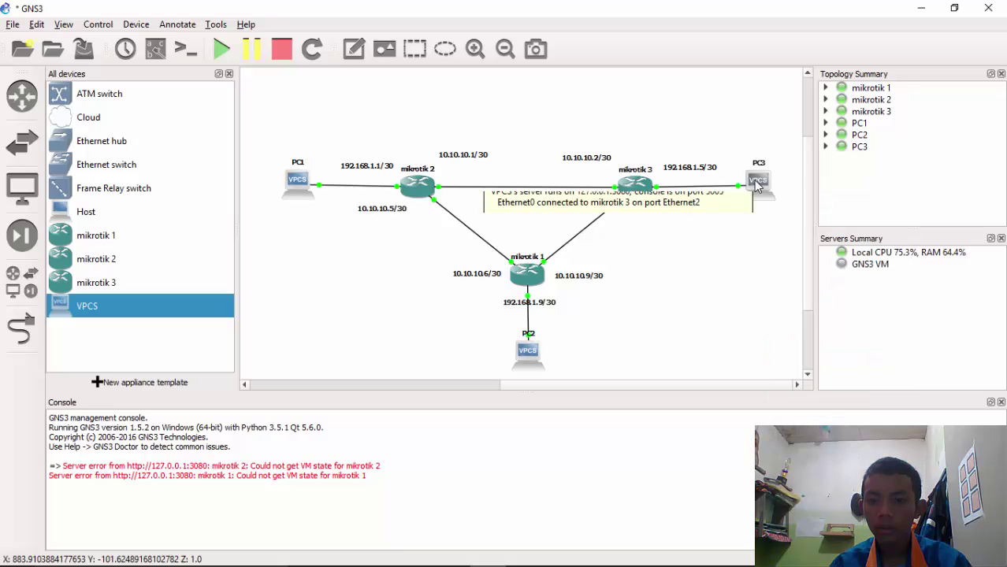
Run ip dhcp in PC3's terminal, which completes DORA
{"action": "right_click", "coordinate": [755, 182]}
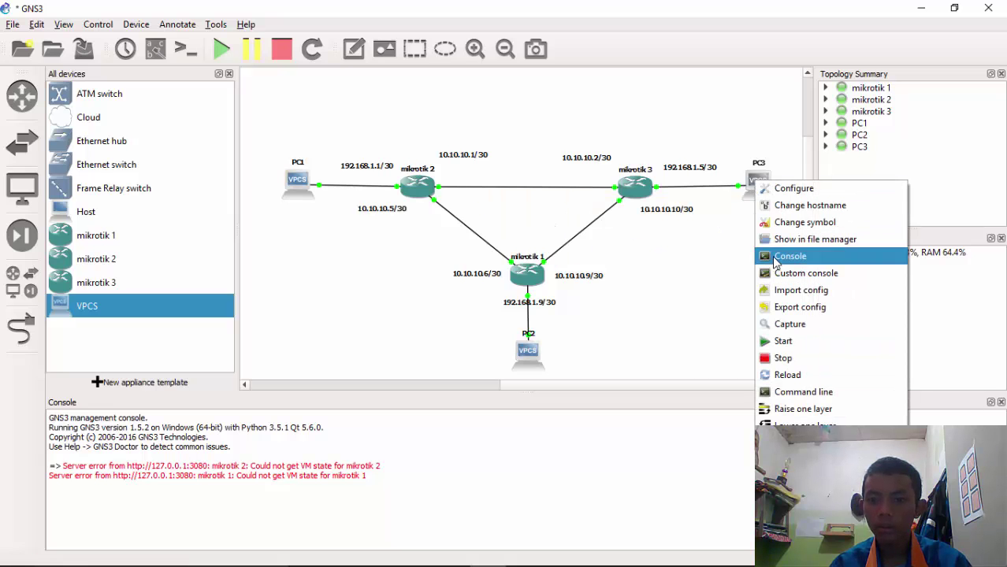
{"action": "left_click", "coordinate": [780, 256]}
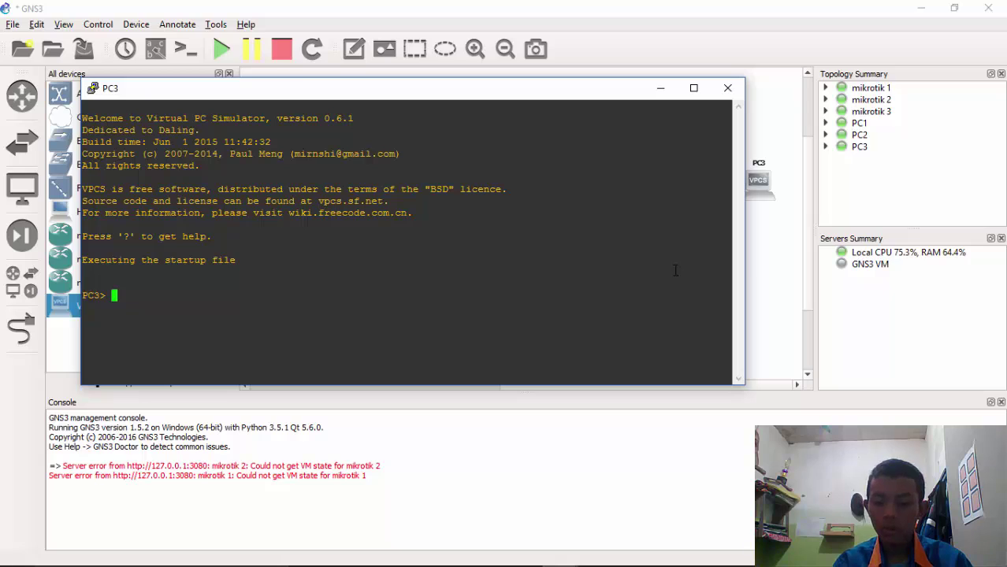
{"action": "type", "text": "ip d"}
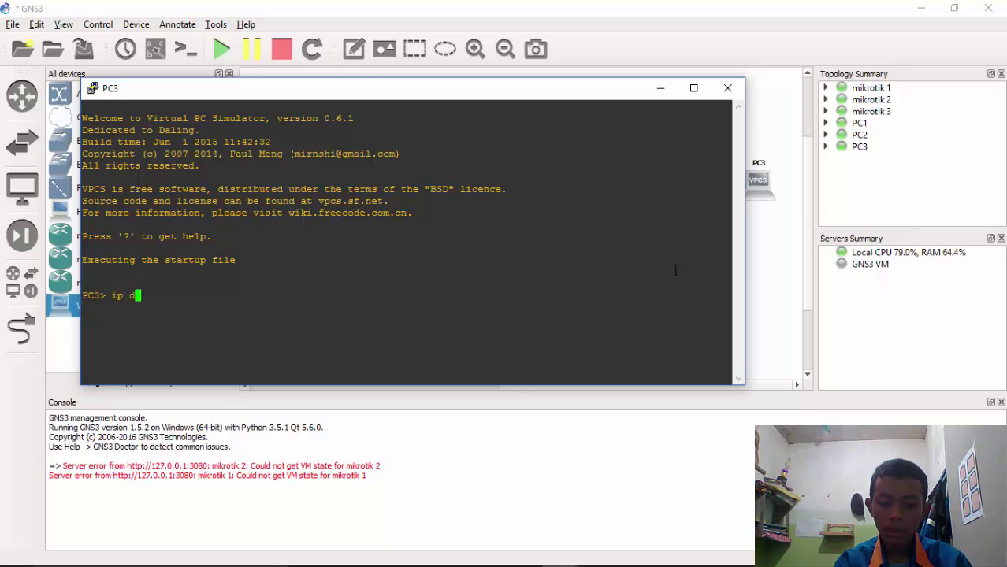
{"action": "type", "text": "hcp"}
{"action": "key", "text": "Return"}
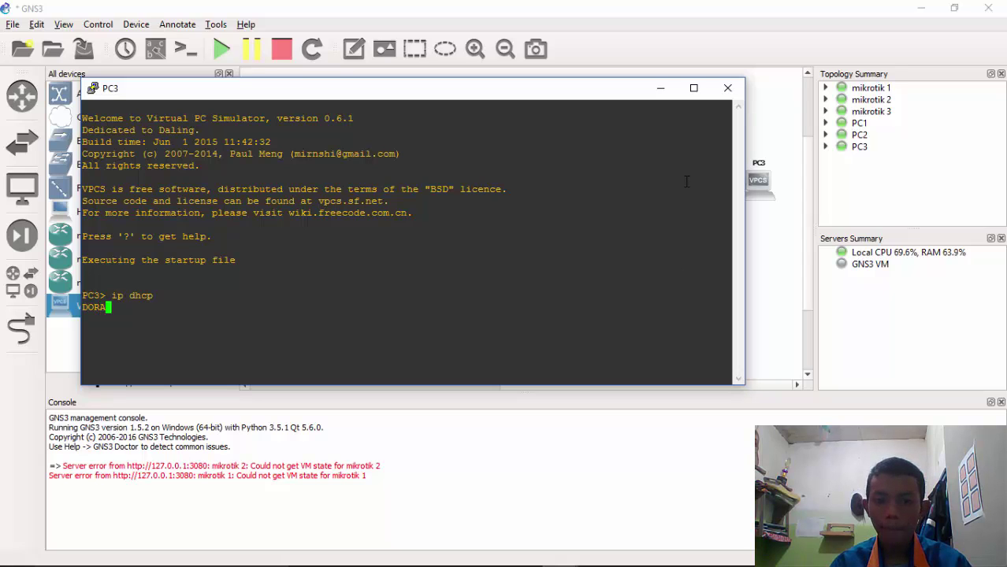
{"action": "left_click", "coordinate": [764, 278]}
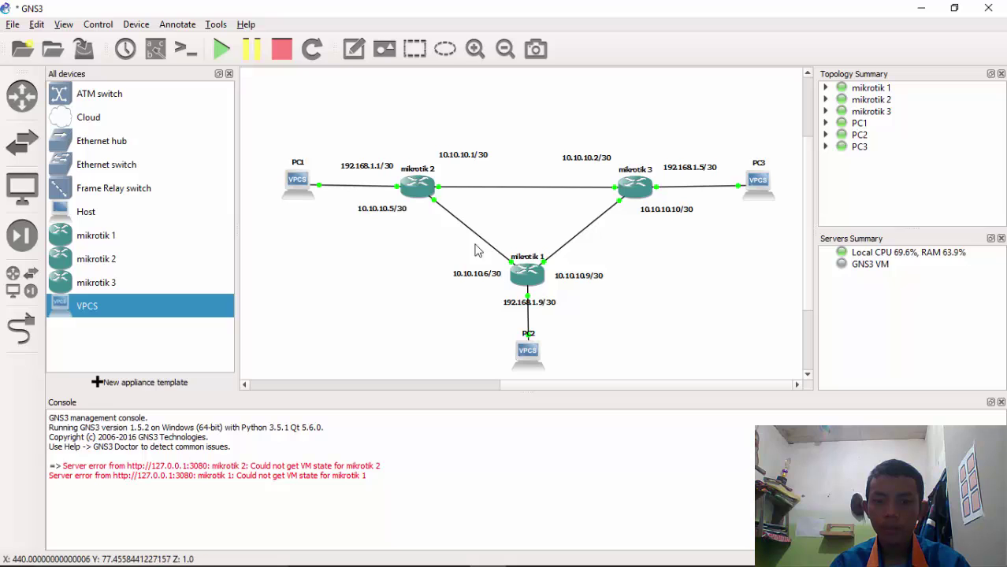
Log in to mikrotik 1 as admin with a blank password
{"action": "mouse_move", "coordinate": [558, 552]}
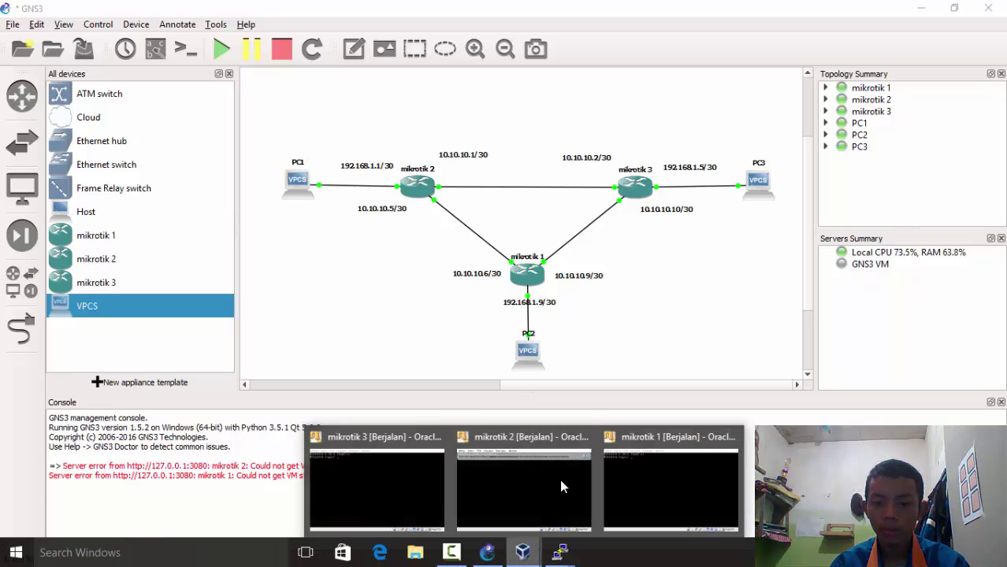
{"action": "left_click", "coordinate": [613, 460]}
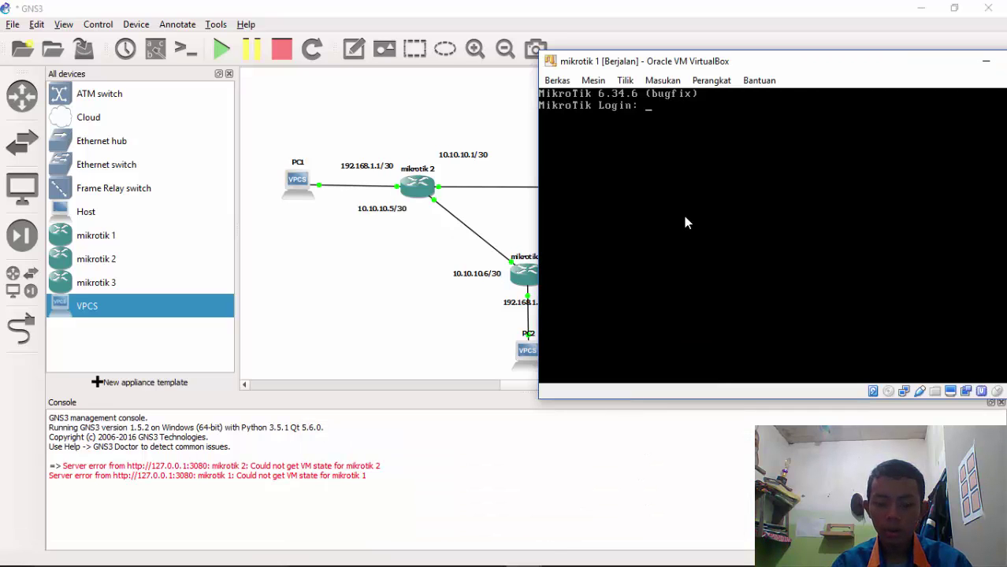
{"action": "type", "text": "admin"}
{"action": "key", "text": "Return"}
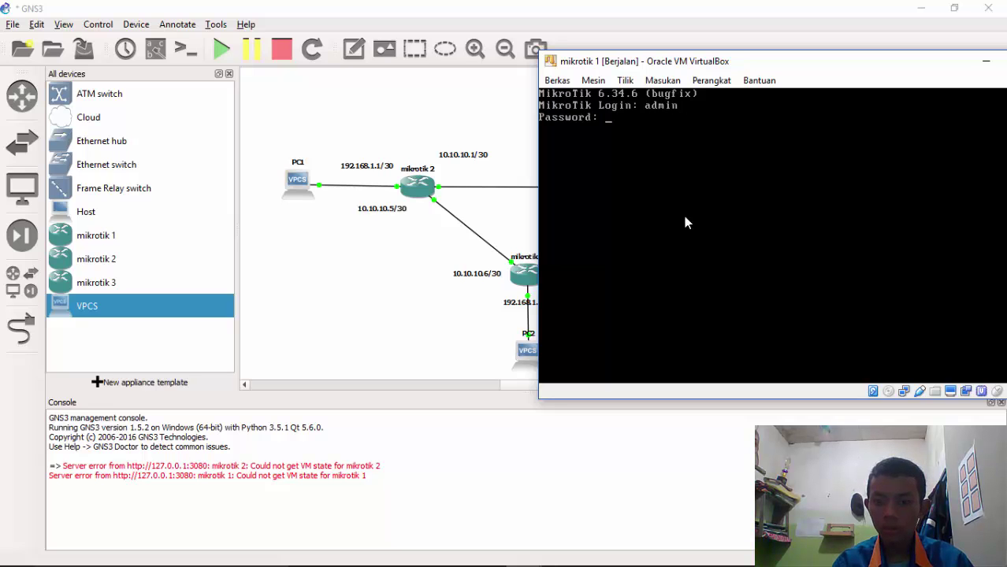
{"action": "key", "text": "Return"}
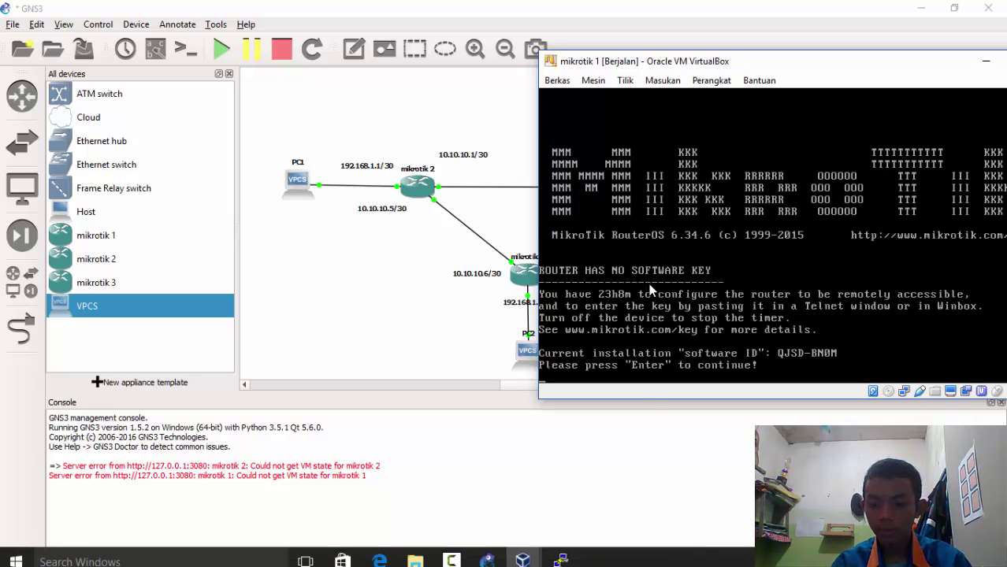
{"action": "key", "text": "Return"}
Log in to mikrotik 2 as admin with a blank password
{"action": "left_click", "coordinate": [529, 555]}
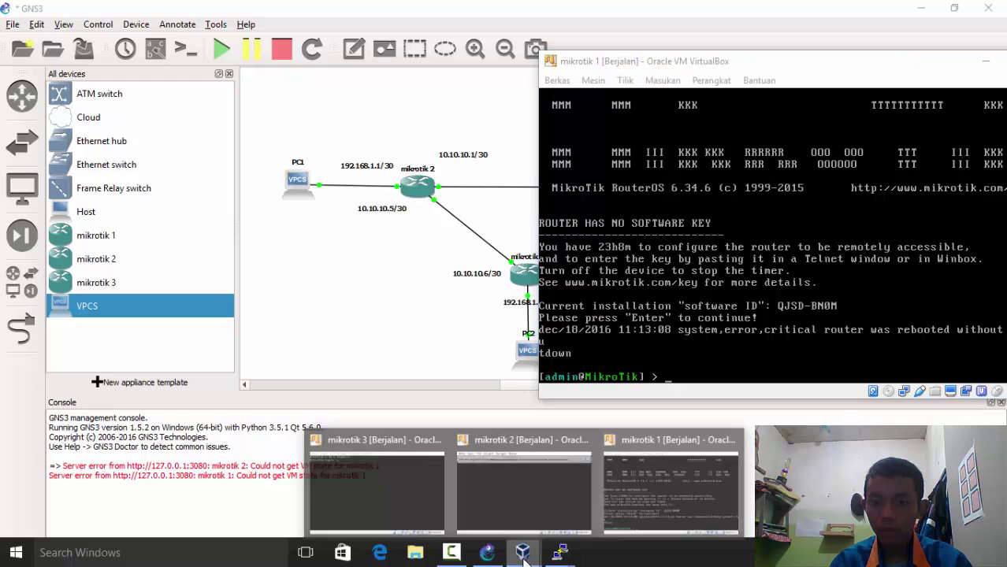
{"action": "left_click", "coordinate": [509, 472]}
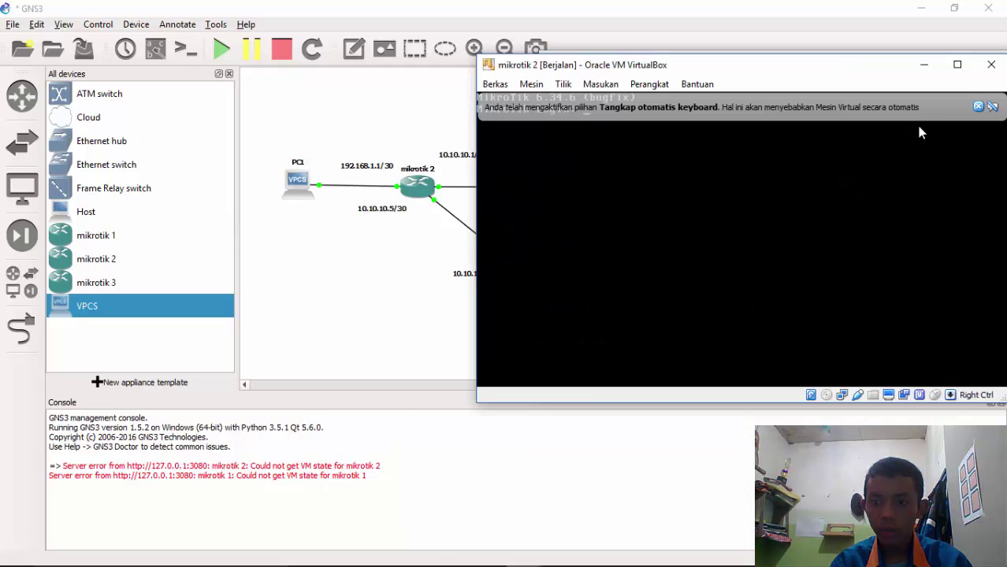
{"action": "type", "text": "a"}
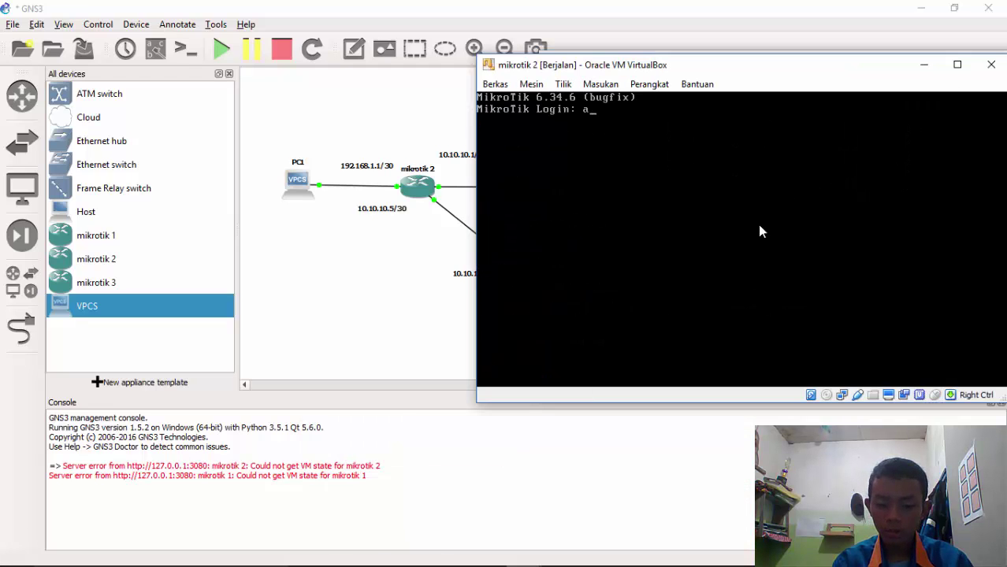
{"action": "type", "text": "dmin"}
{"action": "key", "text": "Return"}
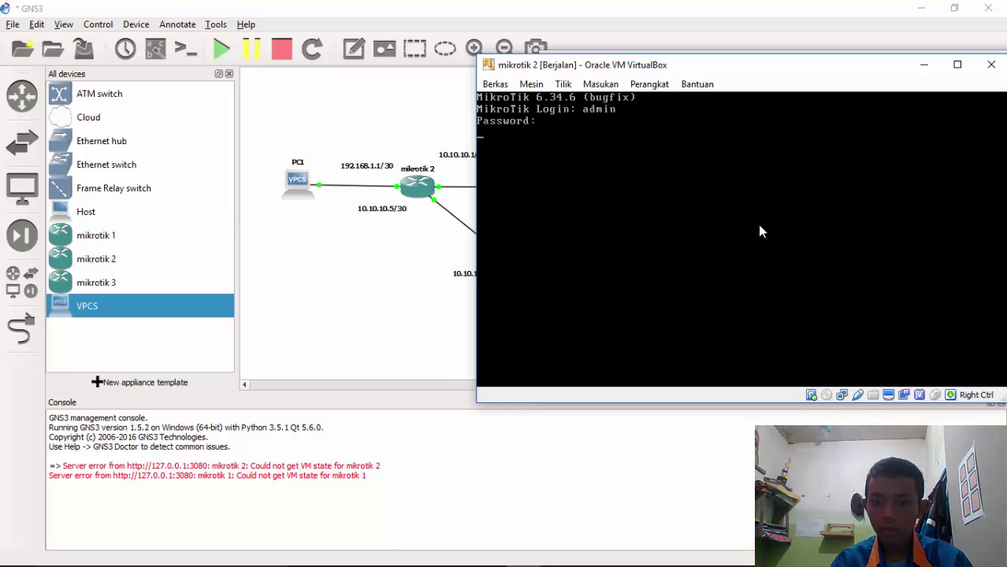
{"action": "key", "text": "Return"}
{"action": "key", "text": "Return"}
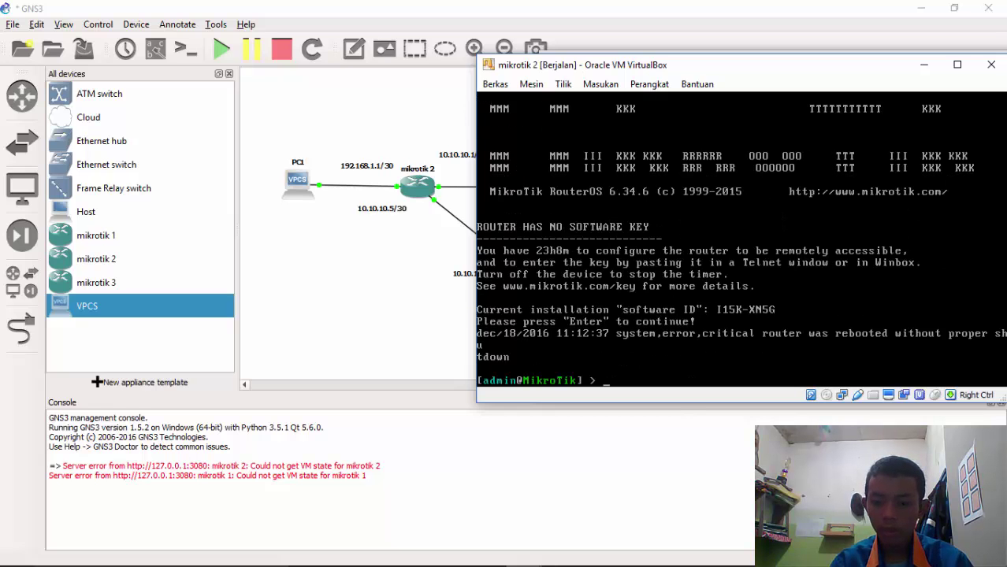
Log in to mikrotik 3 as admin and print its routing table
{"action": "mouse_move", "coordinate": [523, 552]}
{"action": "left_click", "coordinate": [456, 446]}
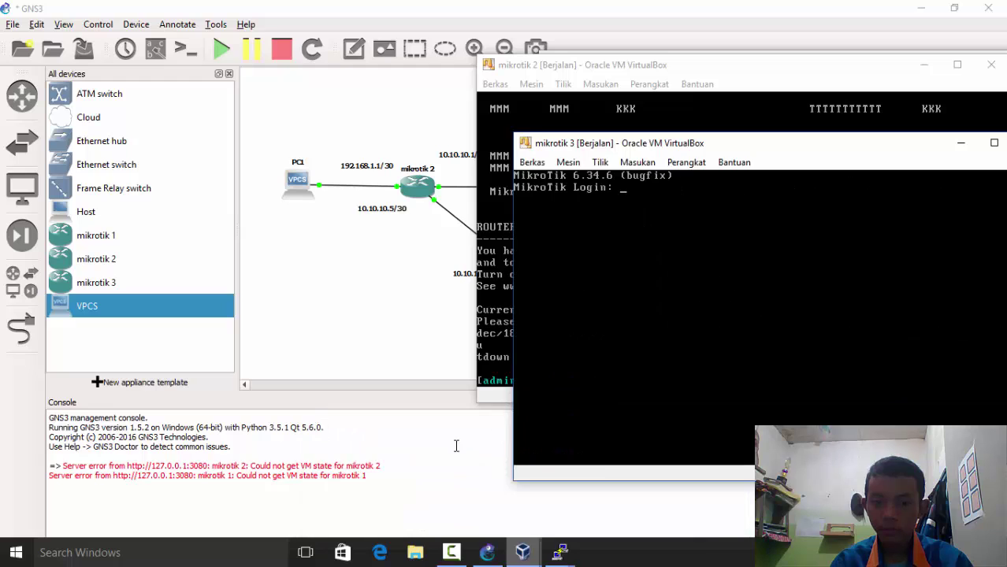
{"action": "type", "text": "admin"}
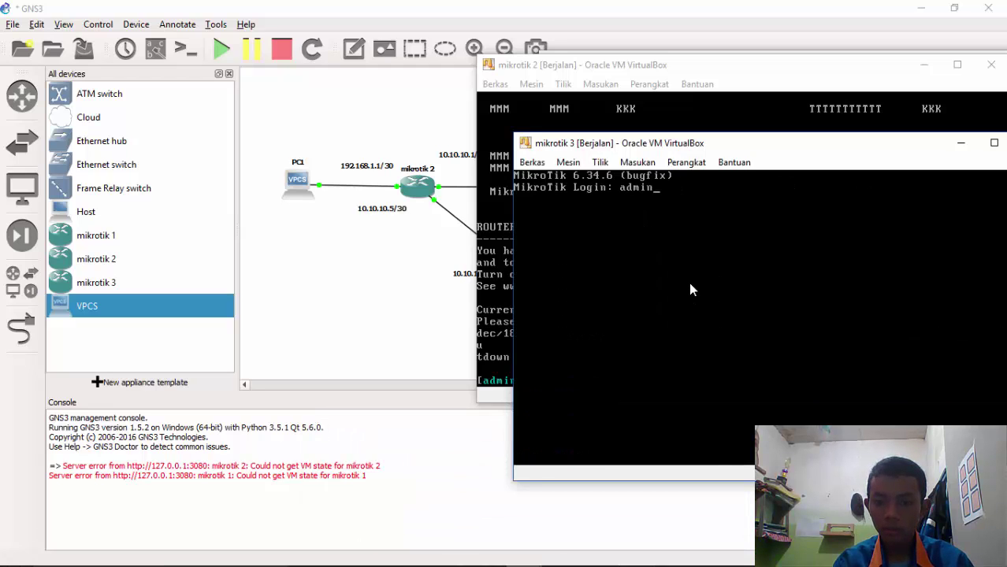
{"action": "key", "text": "Return"}
{"action": "key", "text": "Return"}
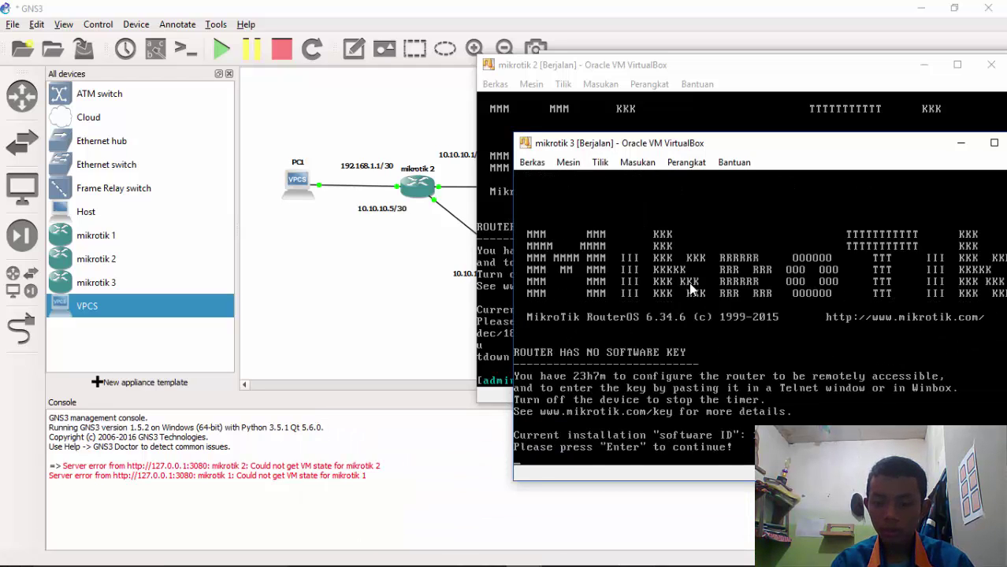
{"action": "key", "text": "Return"}
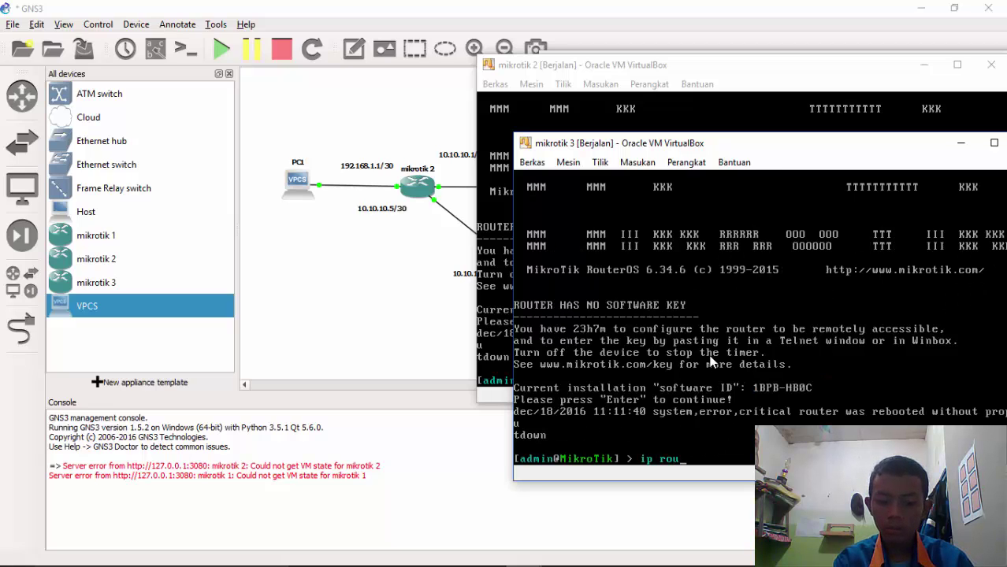
{"action": "key", "text": "Return"}
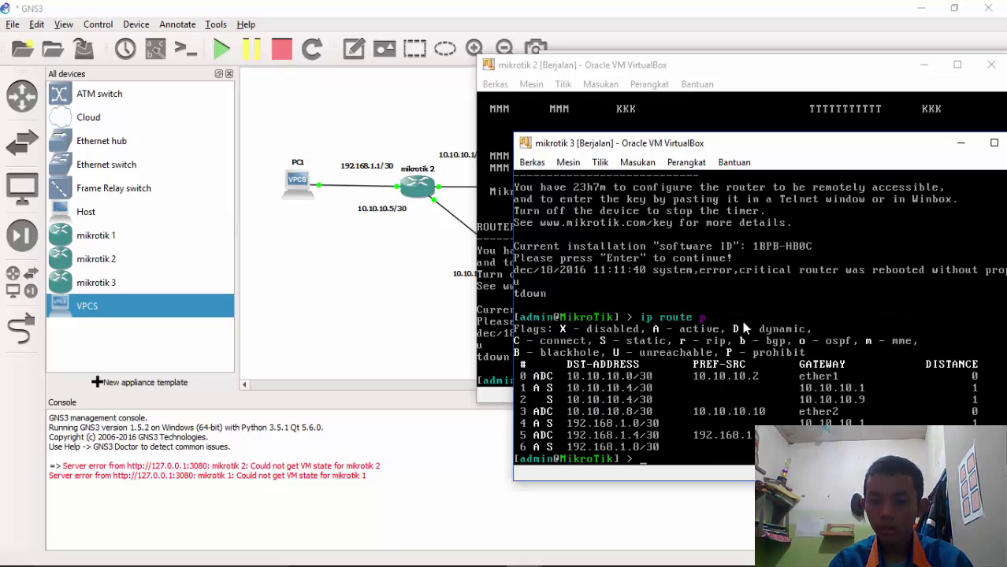
Minimize the three MikroTik VM windows and open a console for PC1
{"action": "left_click", "coordinate": [961, 142]}
{"action": "left_click", "coordinate": [924, 64]}
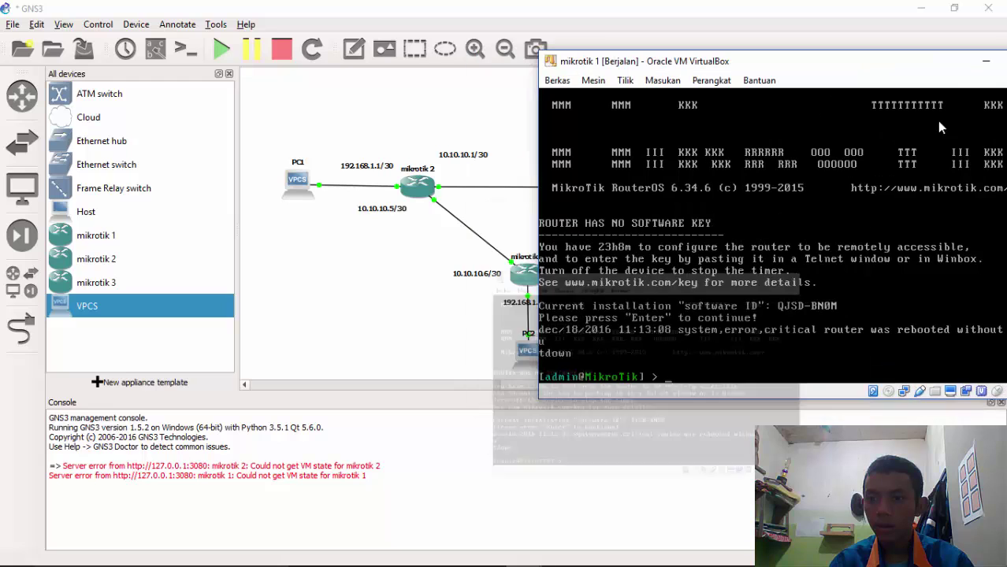
{"action": "left_click", "coordinate": [986, 60]}
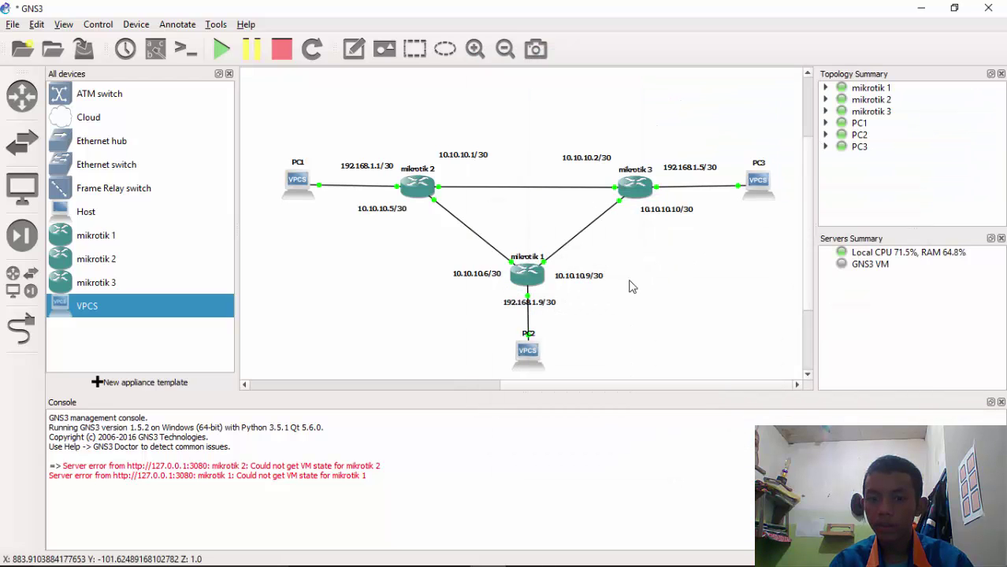
{"action": "right_click", "coordinate": [294, 187]}
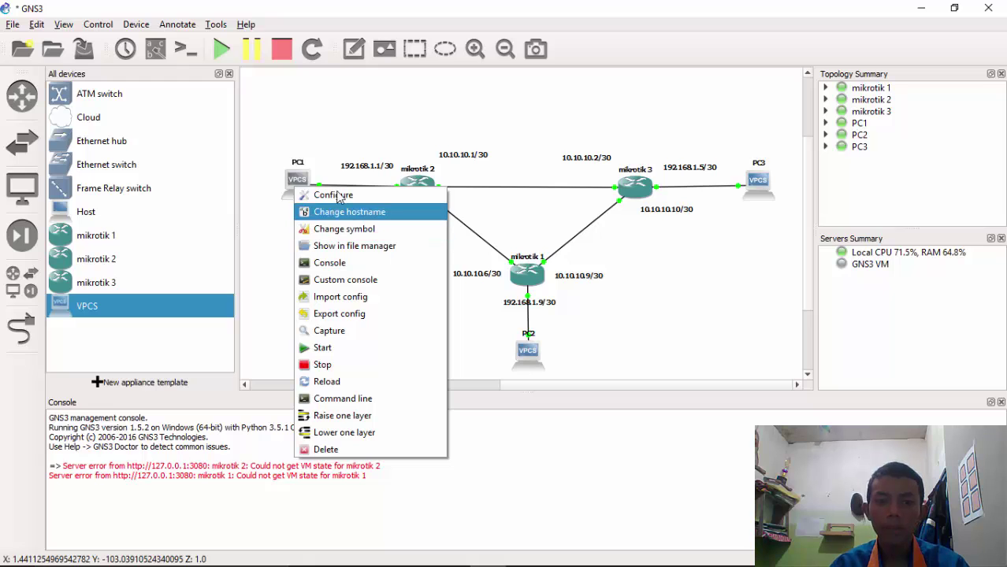
{"action": "left_click", "coordinate": [347, 264]}
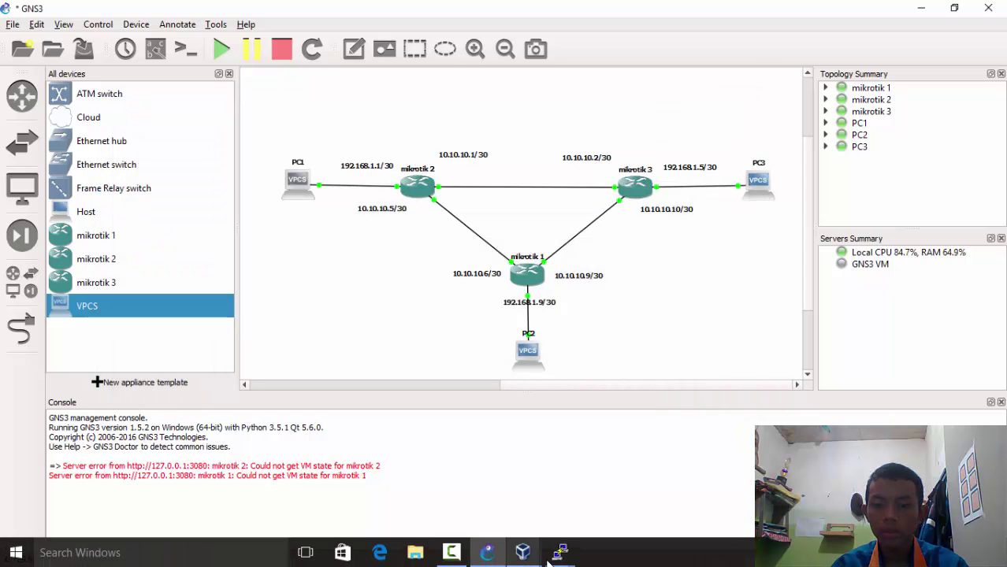
Ping 192.168.1.6 from PC1's console
{"action": "mouse_move", "coordinate": [560, 552]}
{"action": "left_click", "coordinate": [401, 473]}
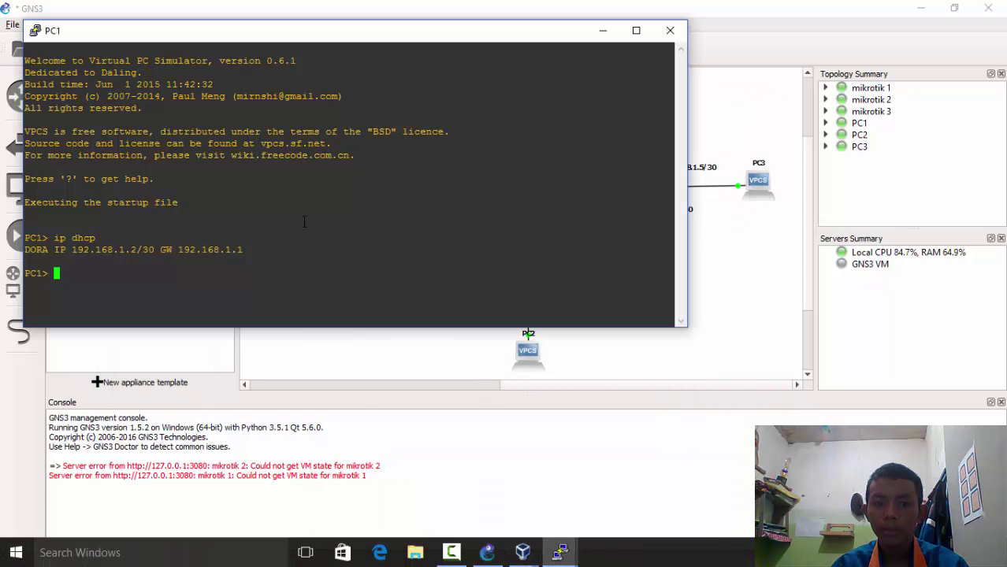
{"action": "left_click_drag", "start_coordinate": [347, 33], "coordinate": [272, 70]}
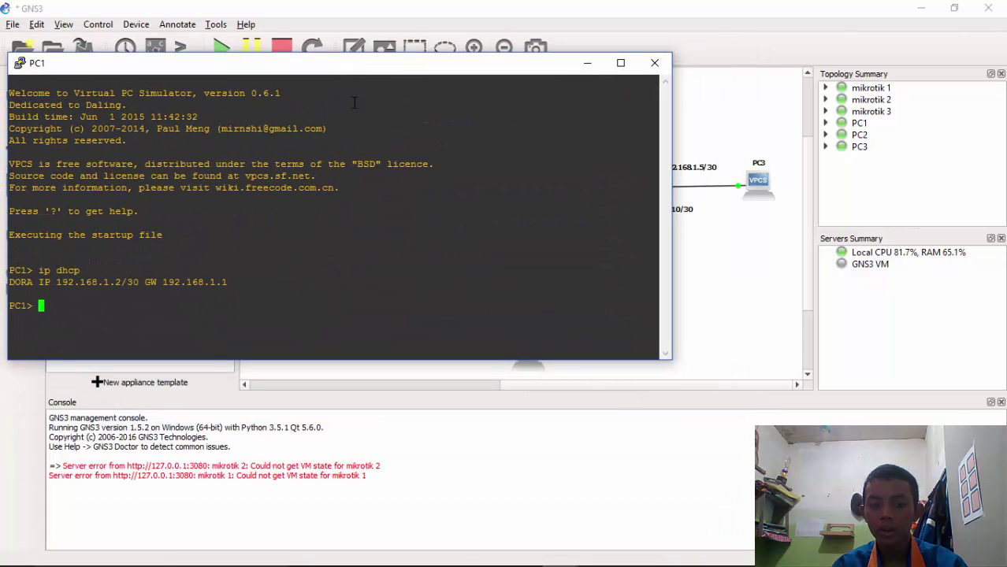
{"action": "type", "text": "ping "}
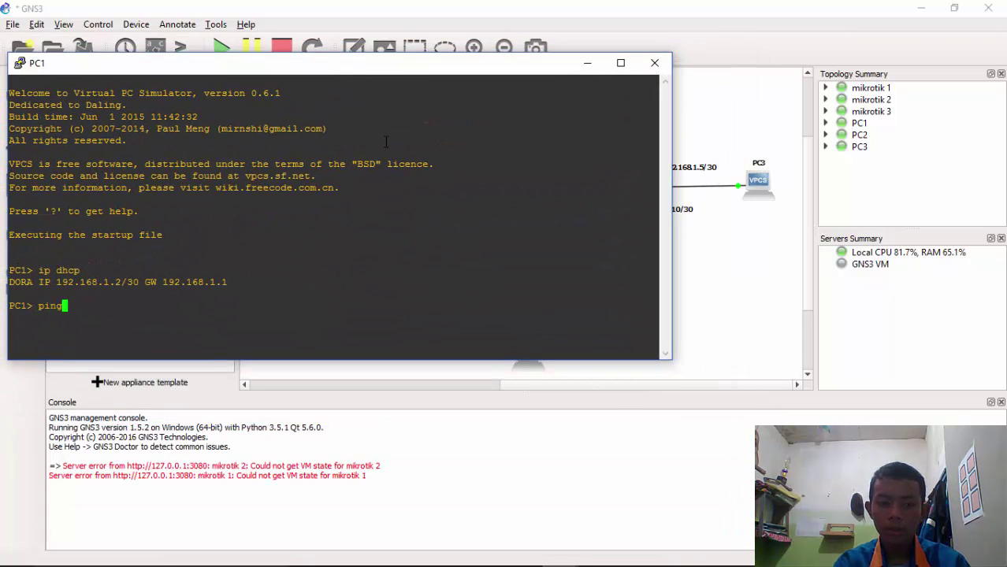
{"action": "type", "text": "192.168"}
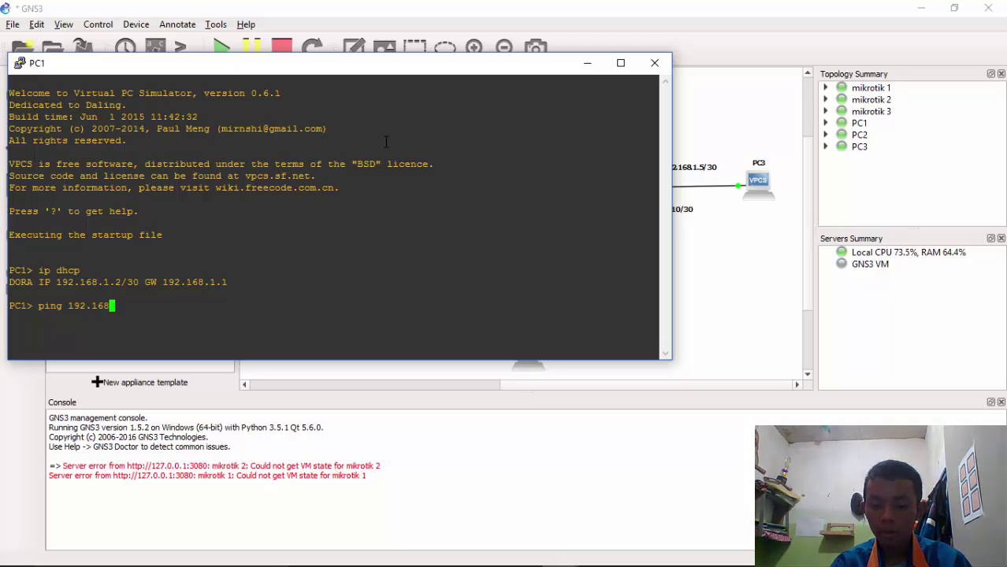
{"action": "type", "text": ".1."}
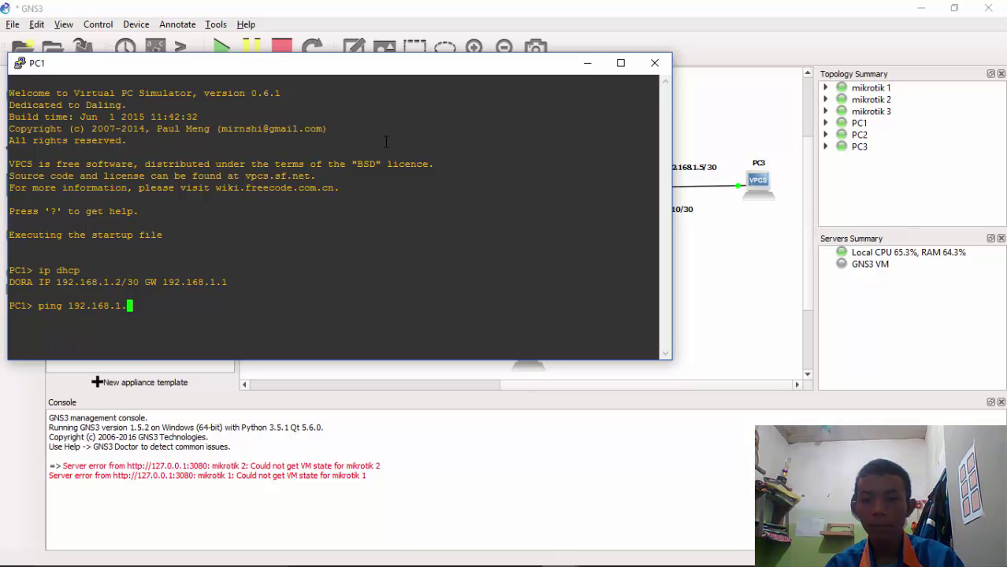
{"action": "type", "text": "6"}
{"action": "key", "text": "Return"}
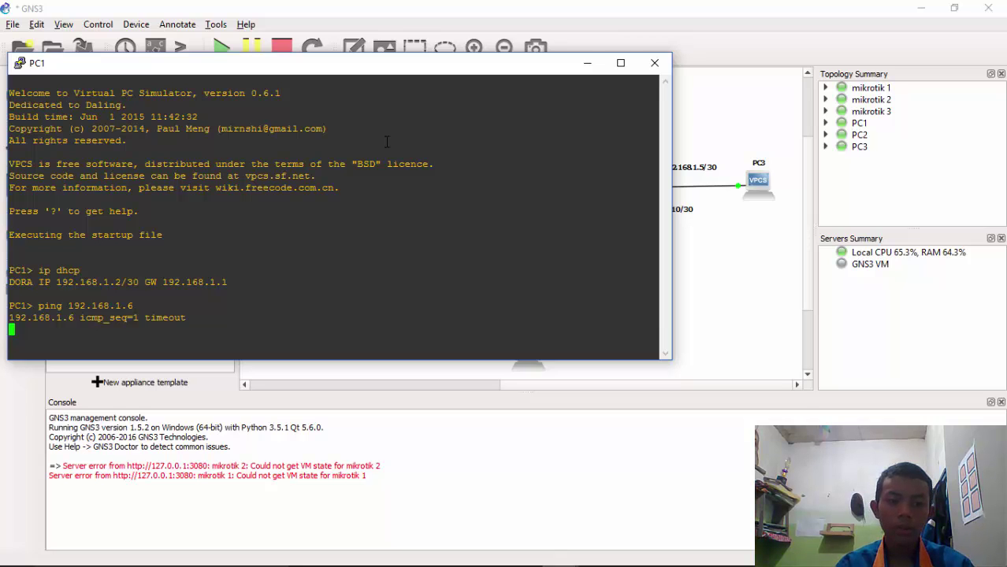
{"action": "left_click_drag", "start_coordinate": [321, 63], "coordinate": [334, 45]}
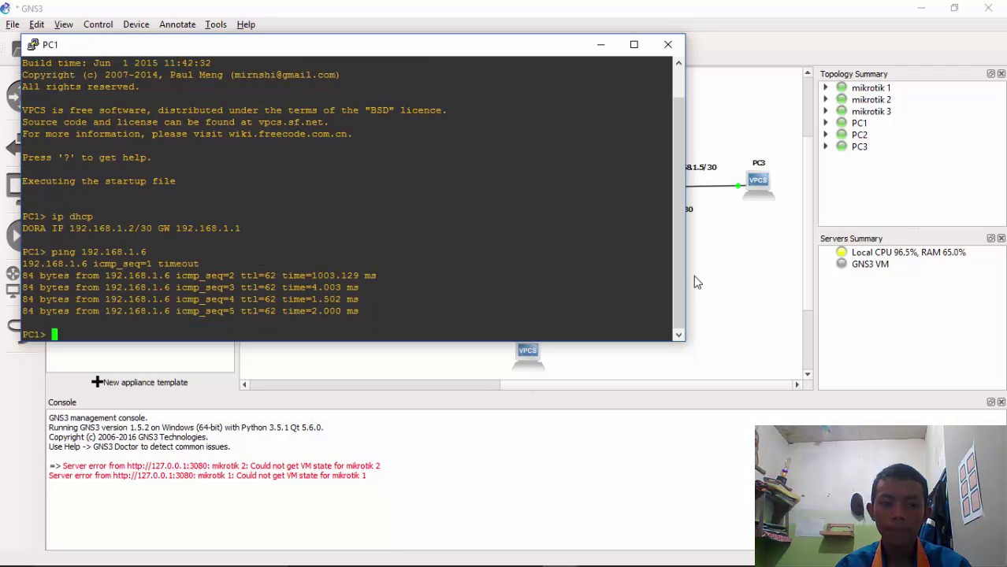
{"action": "left_click", "coordinate": [740, 288]}
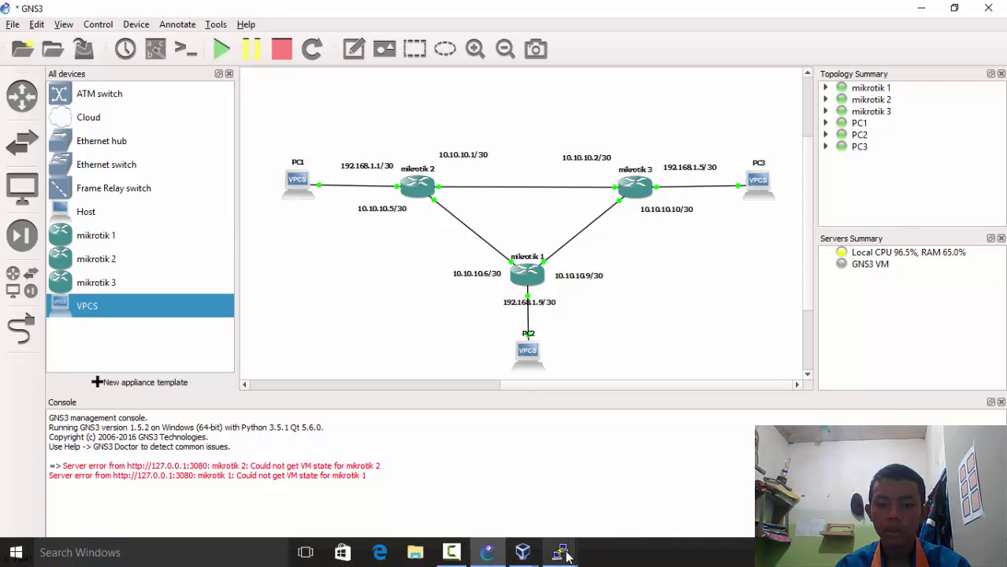
Ping 192.168.1.10 from PC1's console
{"action": "mouse_move", "coordinate": [559, 552]}
{"action": "left_click", "coordinate": [456, 519]}
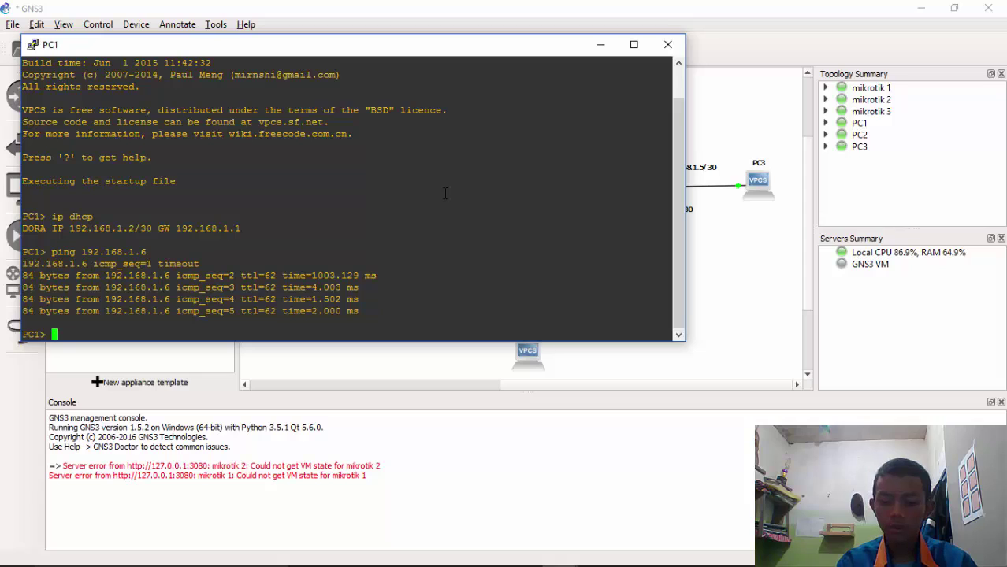
{"action": "type", "text": "ping 192."}
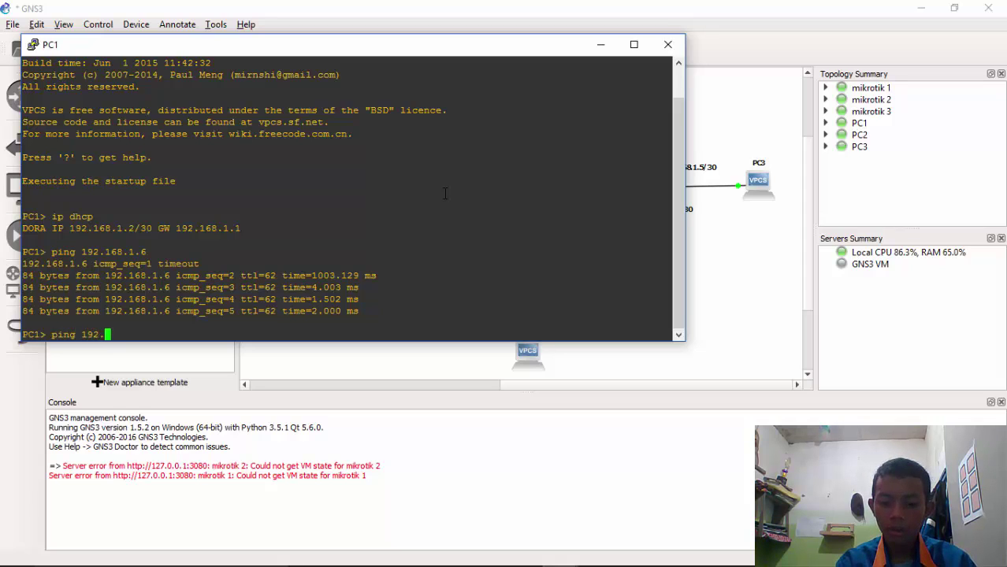
{"action": "type", "text": "168.1."}
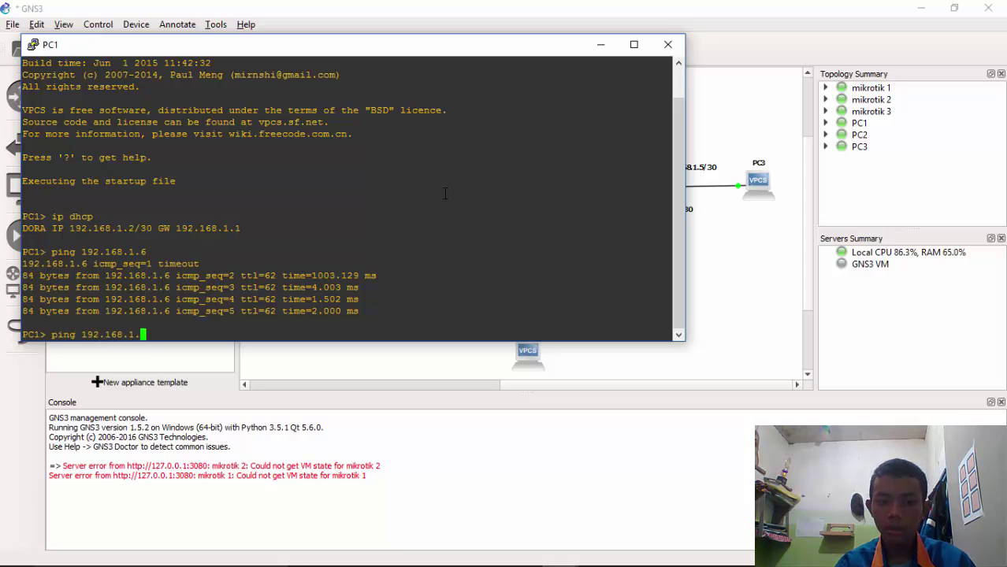
{"action": "left_click_drag", "start_coordinate": [482, 51], "coordinate": [544, 51]}
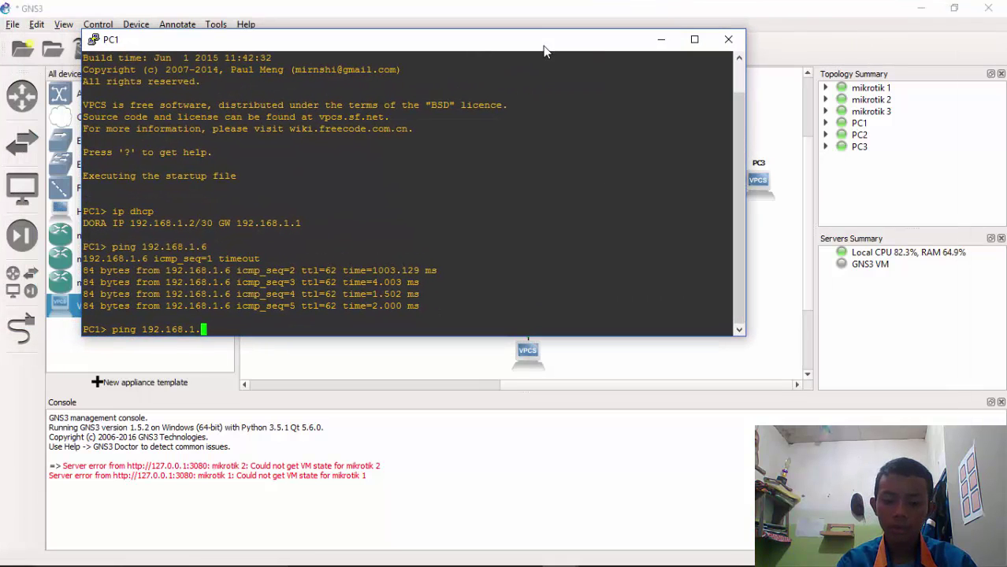
{"action": "type", "text": "10"}
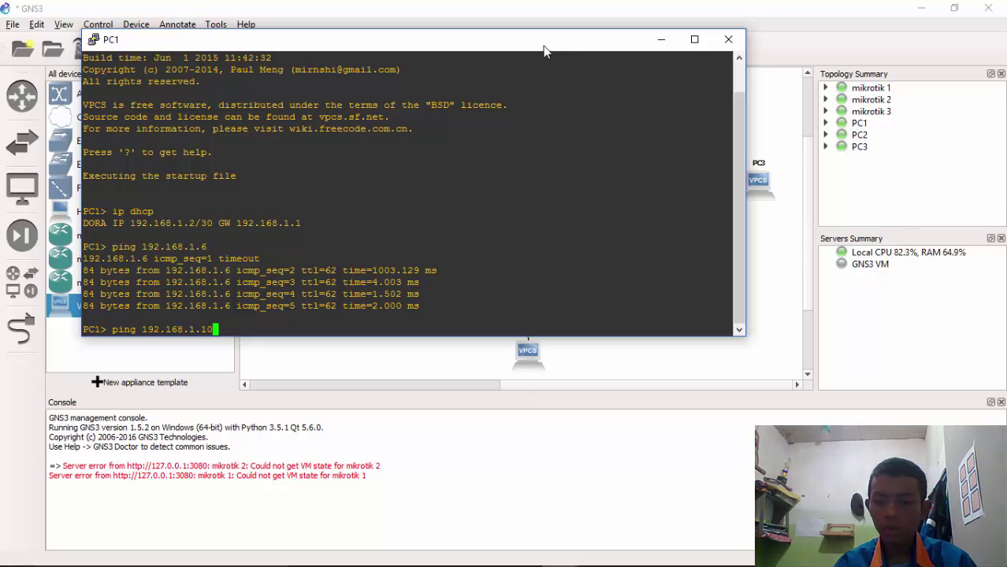
{"action": "key", "text": "Return"}
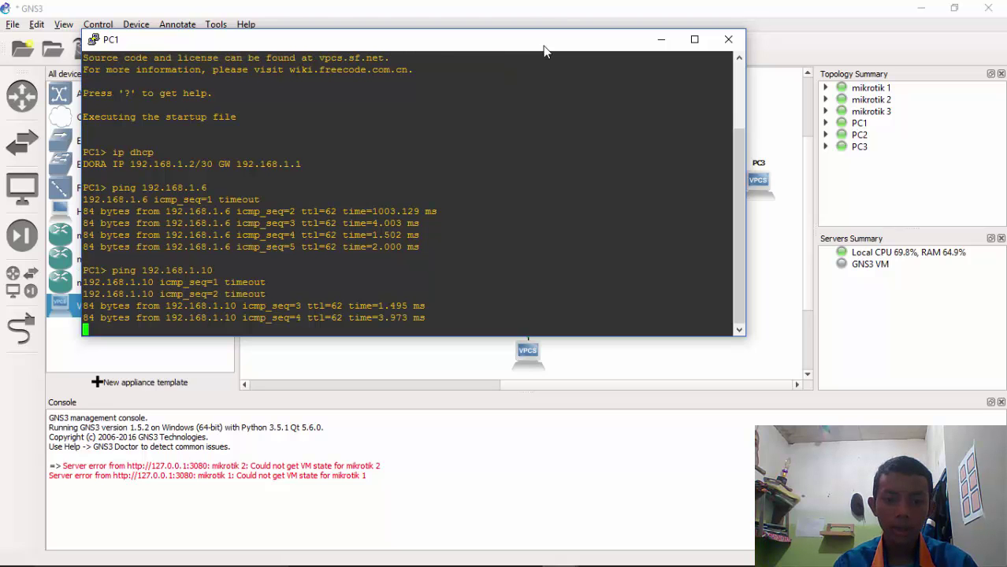
{"action": "left_click_drag", "start_coordinate": [444, 44], "coordinate": [421, 29]}
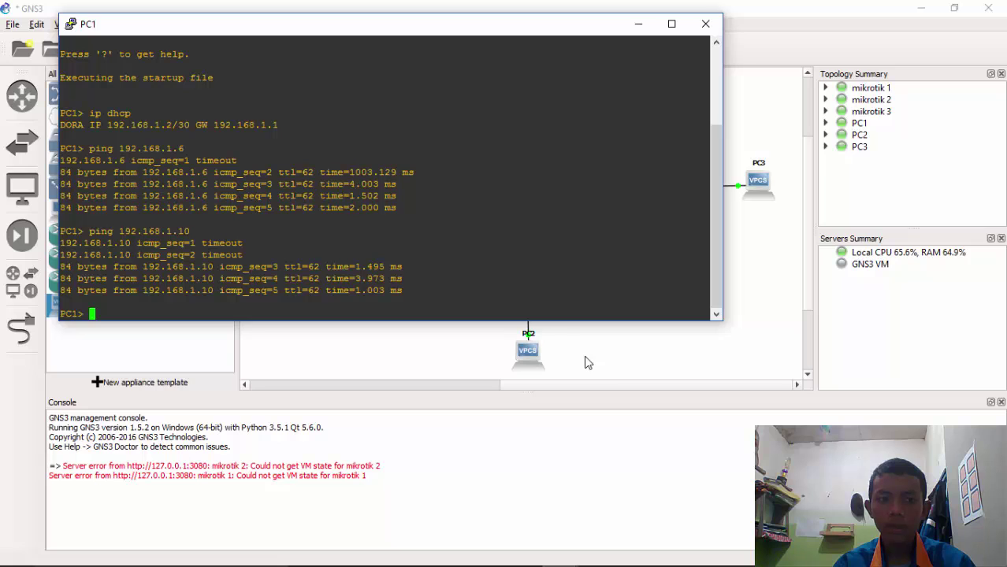
{"action": "left_click", "coordinate": [601, 372]}
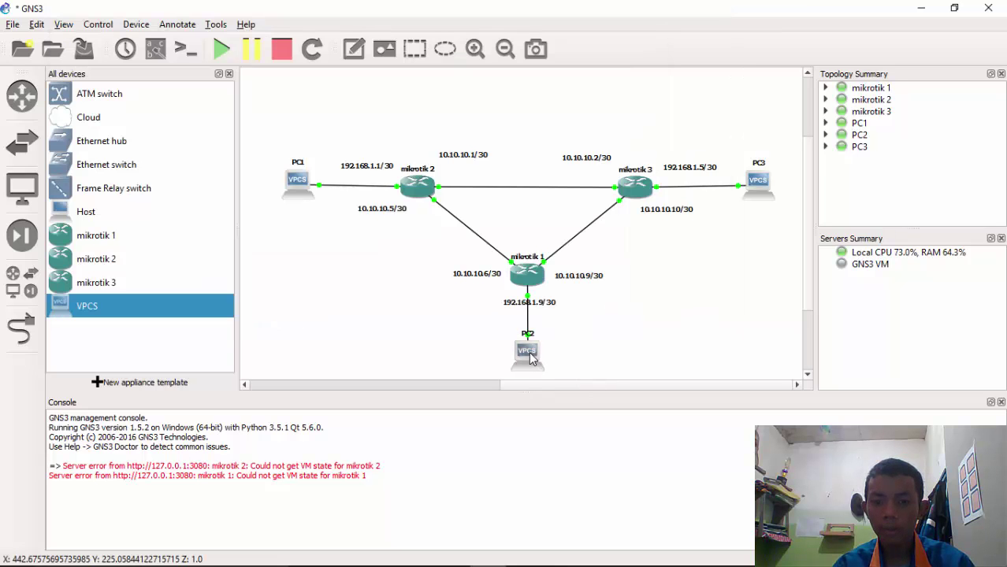
Ping PC1 at 192.168.1.2 from PC2's console
{"action": "mouse_move", "coordinate": [522, 553]}
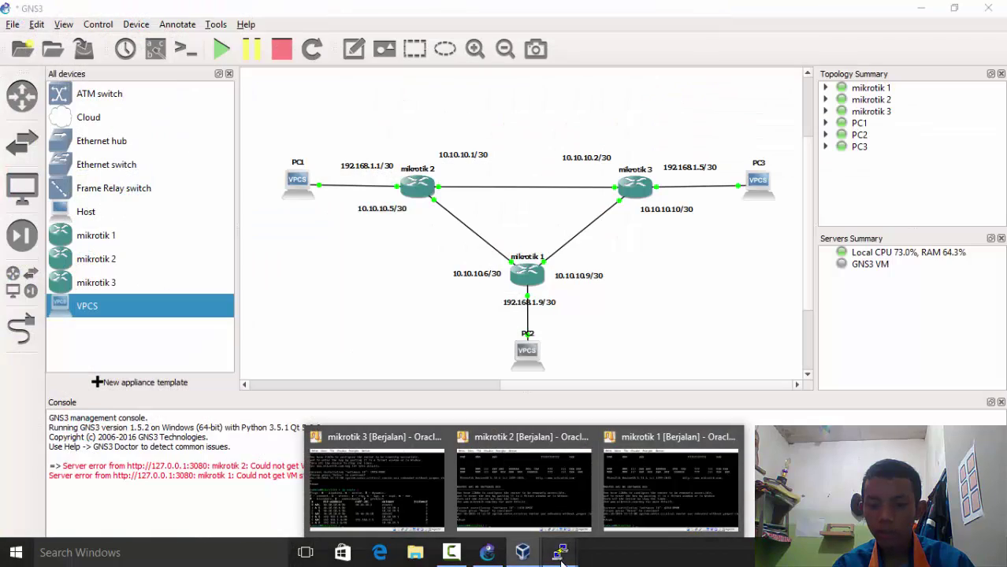
{"action": "mouse_move", "coordinate": [560, 554]}
{"action": "left_click", "coordinate": [546, 472]}
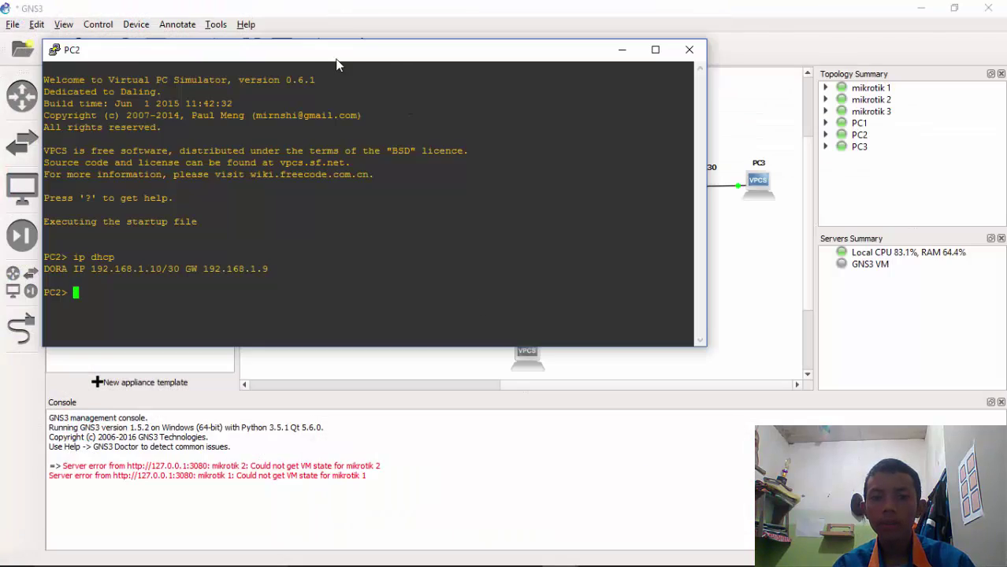
{"action": "left_click_drag", "start_coordinate": [335, 58], "coordinate": [747, 254]}
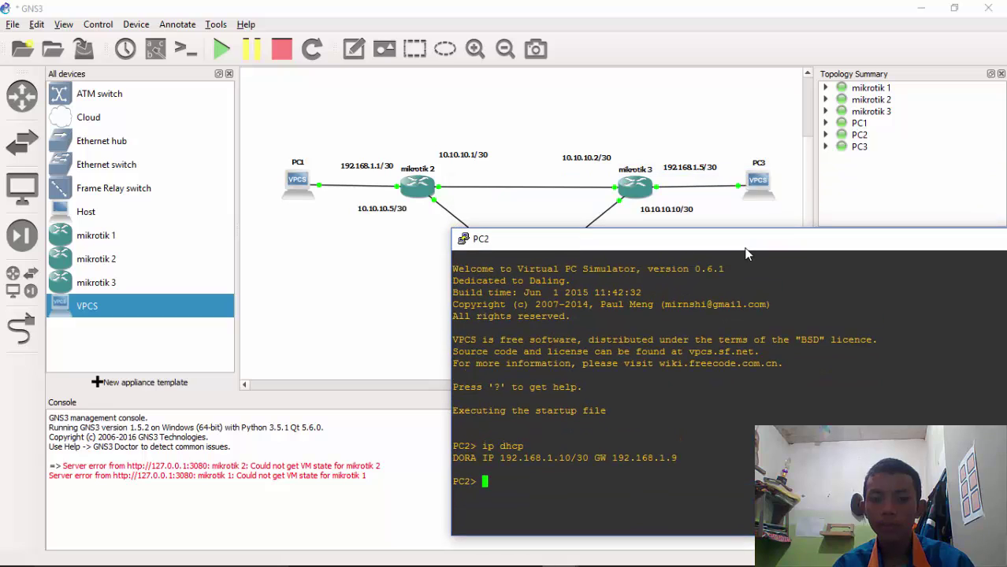
{"action": "type", "text": "ping"}
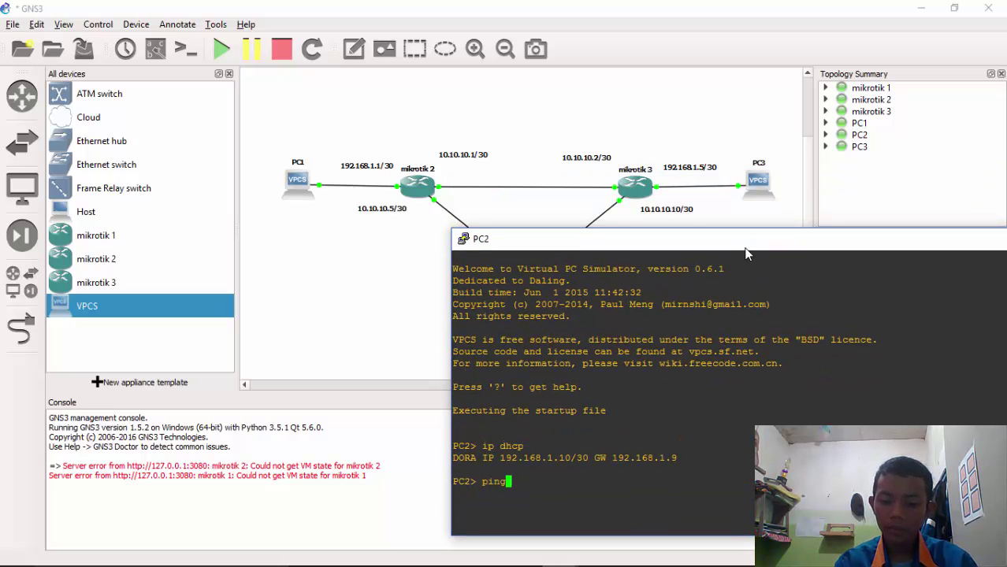
{"action": "type", "text": " 192.168.1.1"}
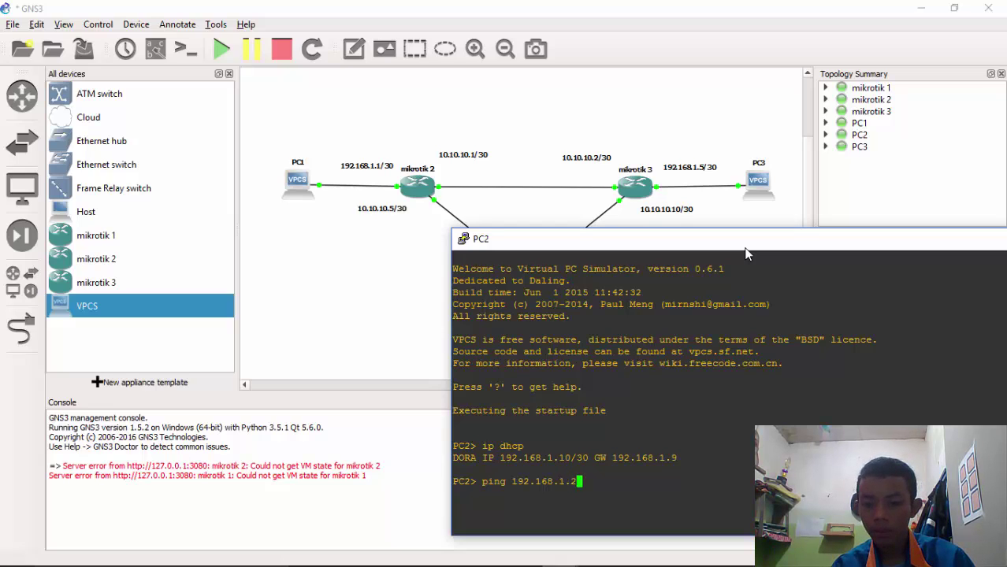
{"action": "key", "text": "Return"}
Ping 192.168.1.6 from PC2's console
{"action": "left_click_drag", "start_coordinate": [736, 245], "coordinate": [387, 236]}
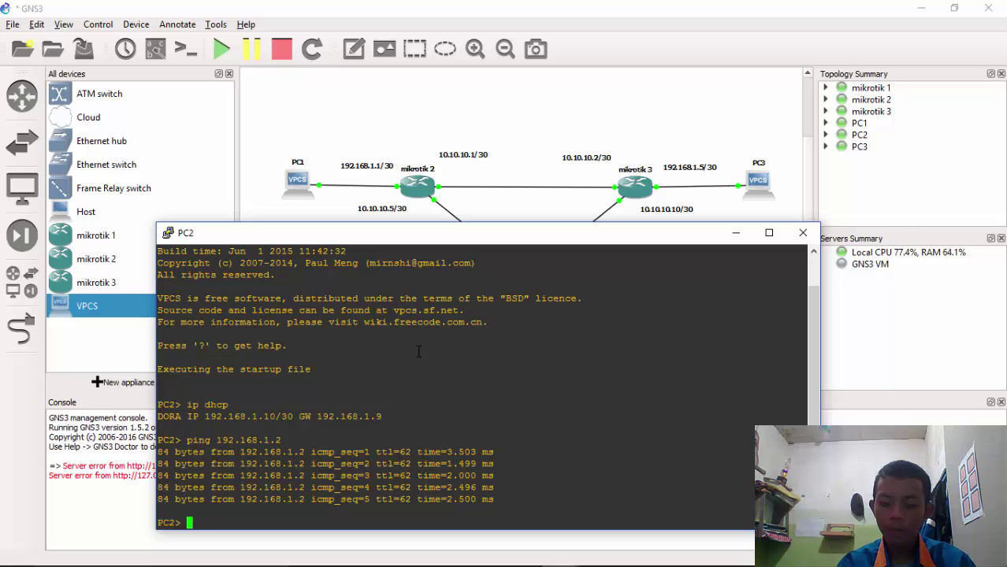
{"action": "type", "text": "ping "}
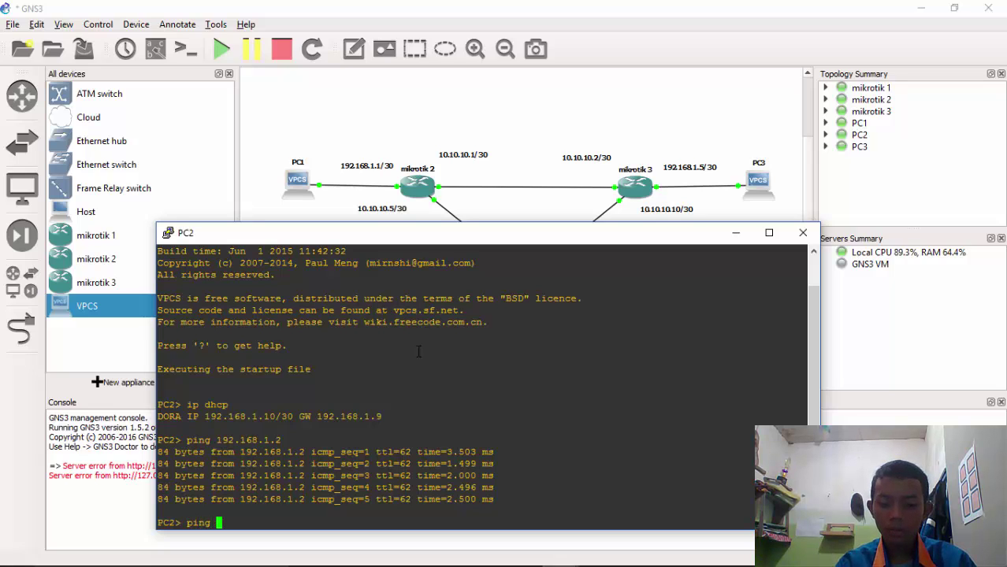
{"action": "type", "text": "192.168.1."}
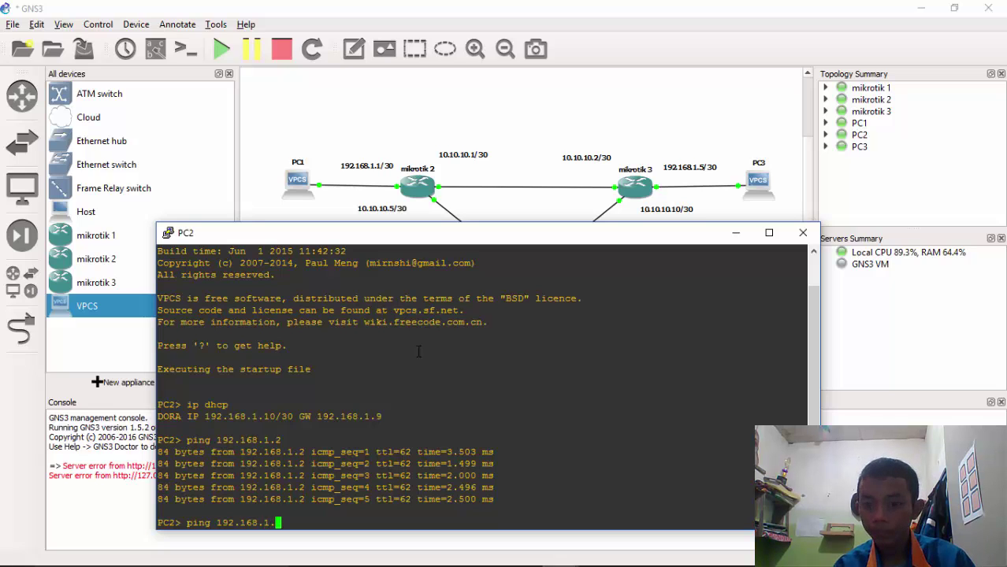
{"action": "type", "text": "6"}
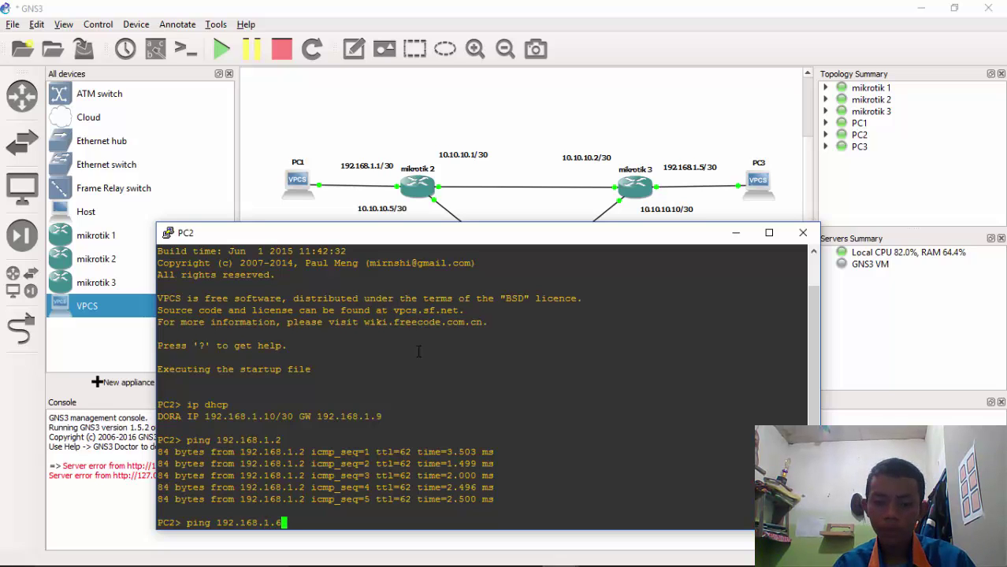
{"action": "key", "text": "Return"}
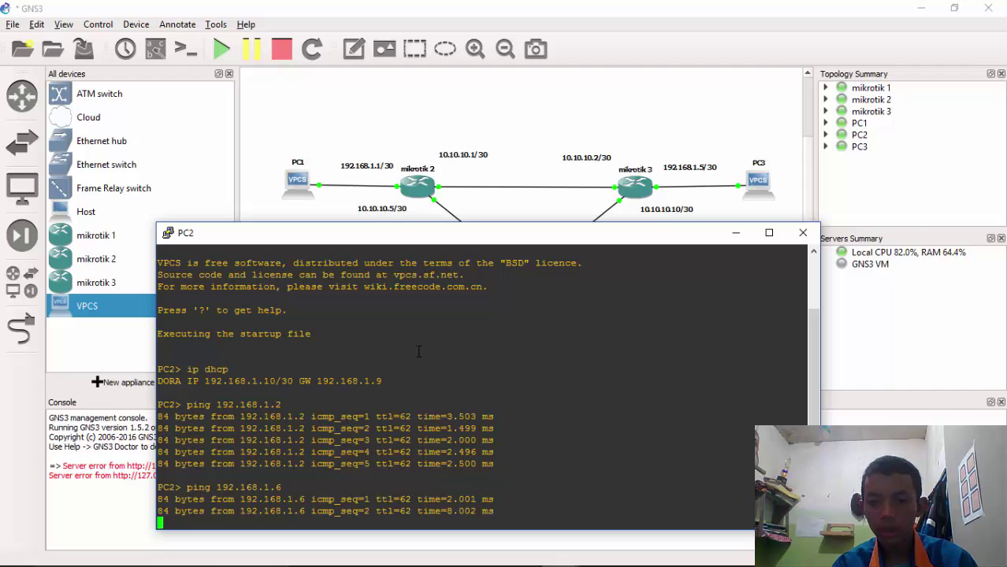
{"action": "mouse_move", "coordinate": [517, 561]}
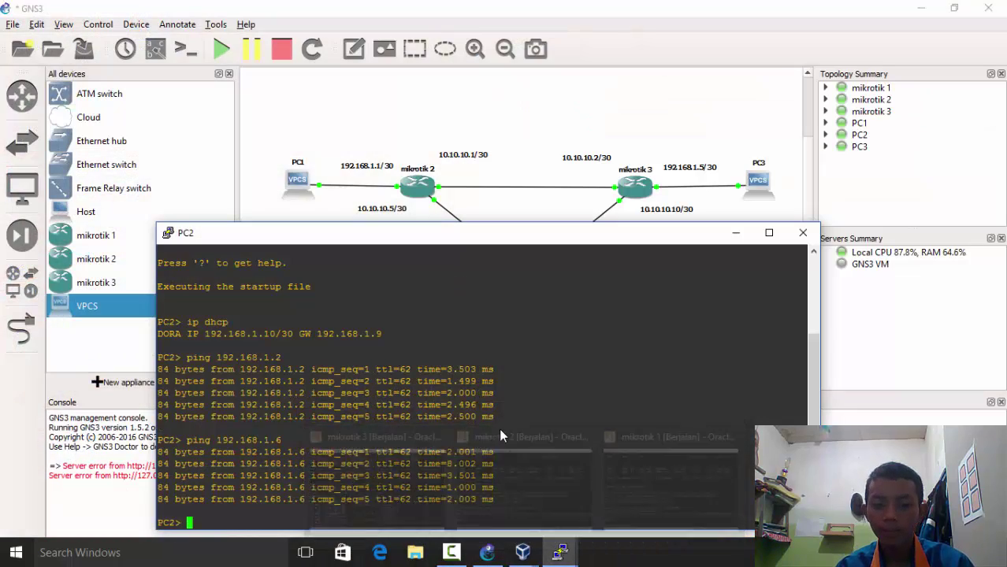
Ping PC2 at 192.168.1.10 from PC3's console
{"action": "mouse_move", "coordinate": [565, 554]}
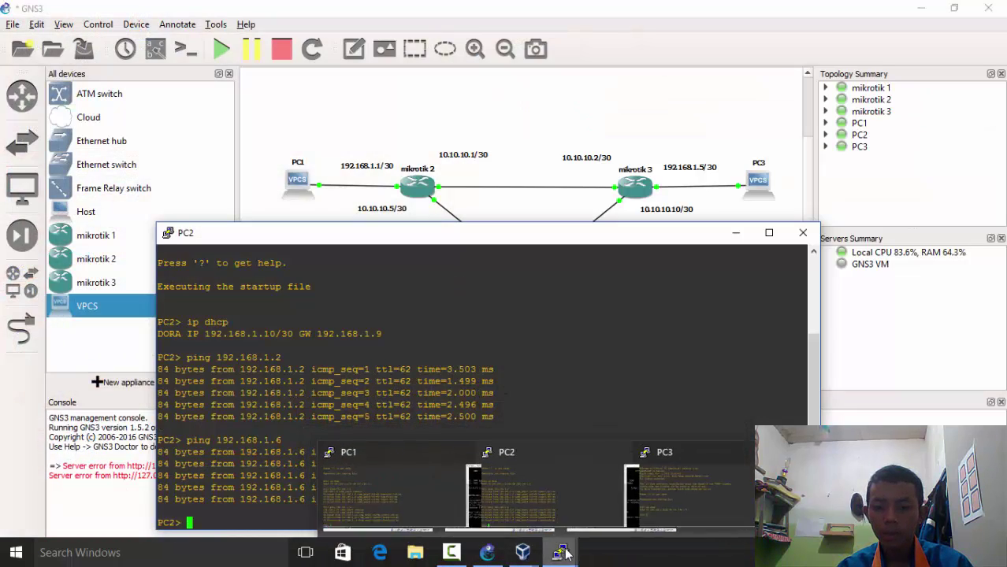
{"action": "left_click", "coordinate": [718, 490]}
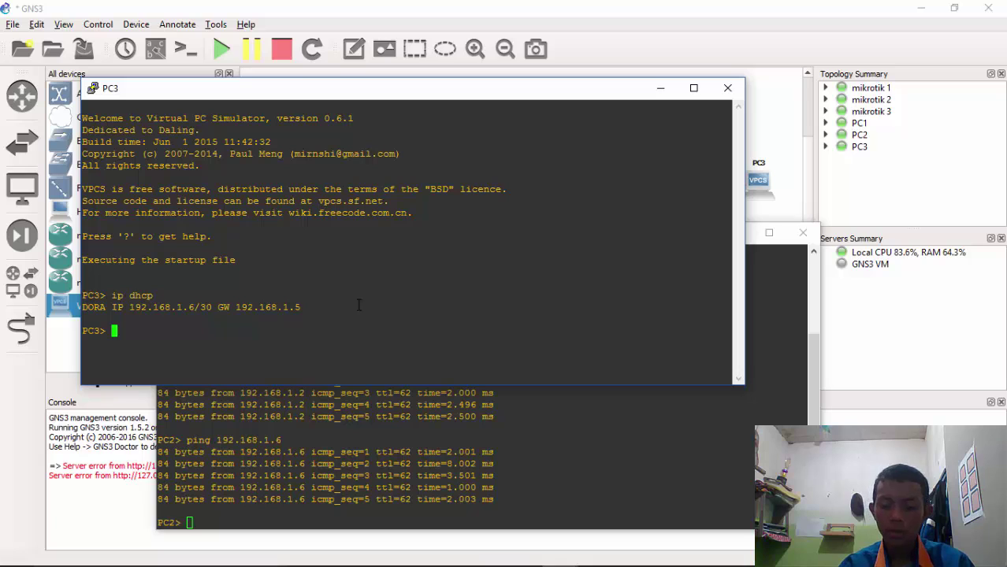
{"action": "type", "text": "ping"}
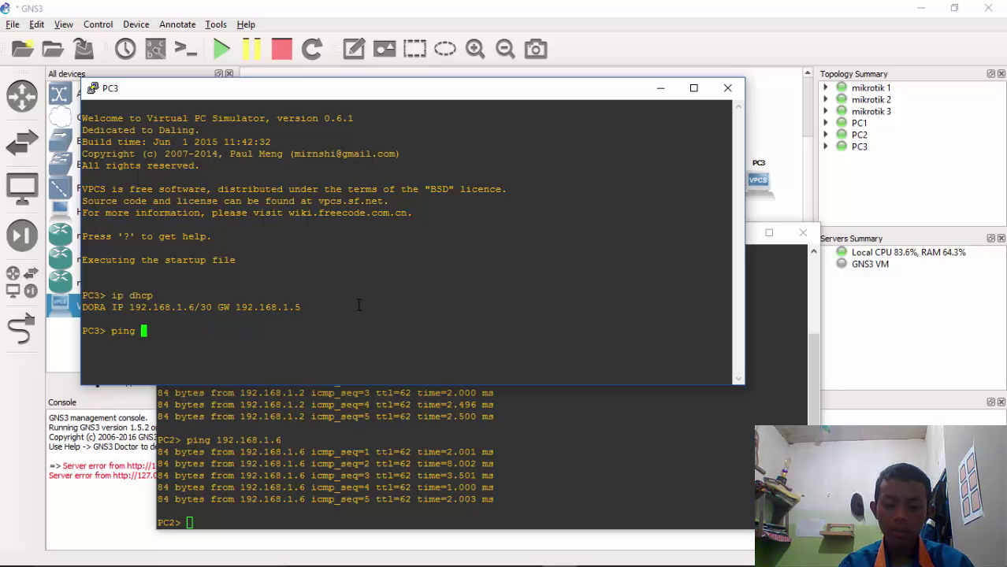
{"action": "left_click_drag", "start_coordinate": [254, 96], "coordinate": [578, 134]}
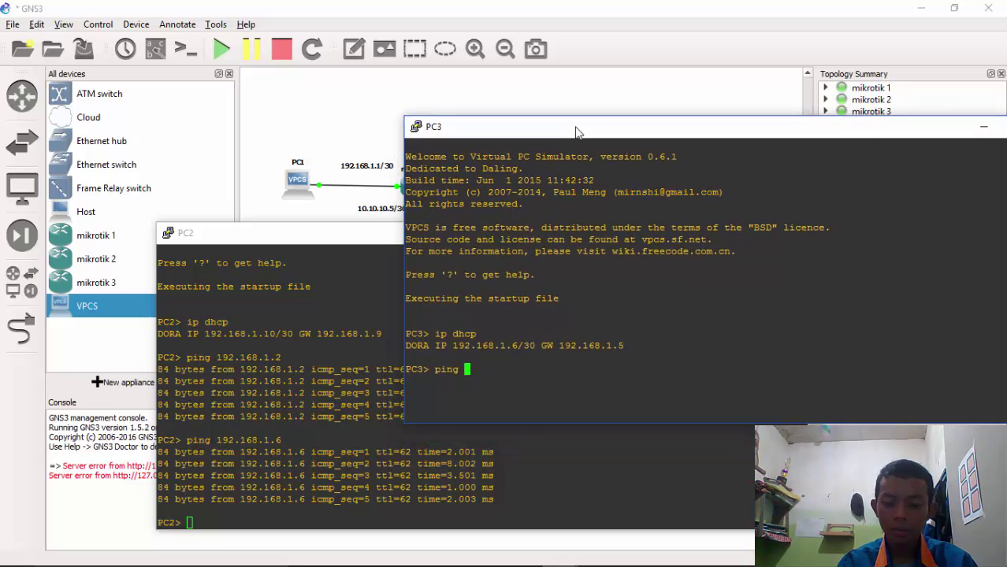
{"action": "type", "text": "192.168"}
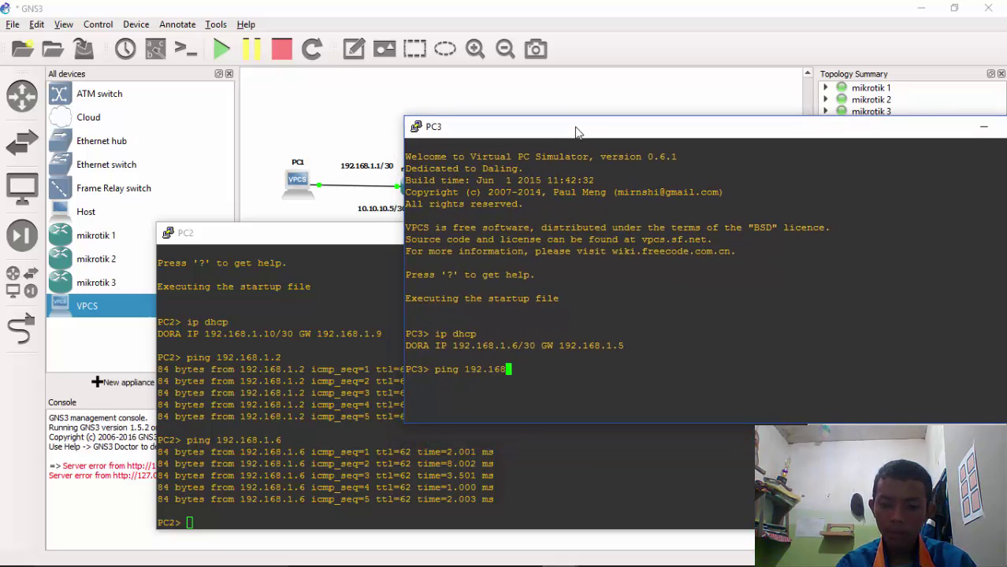
{"action": "type", "text": ".1.10"}
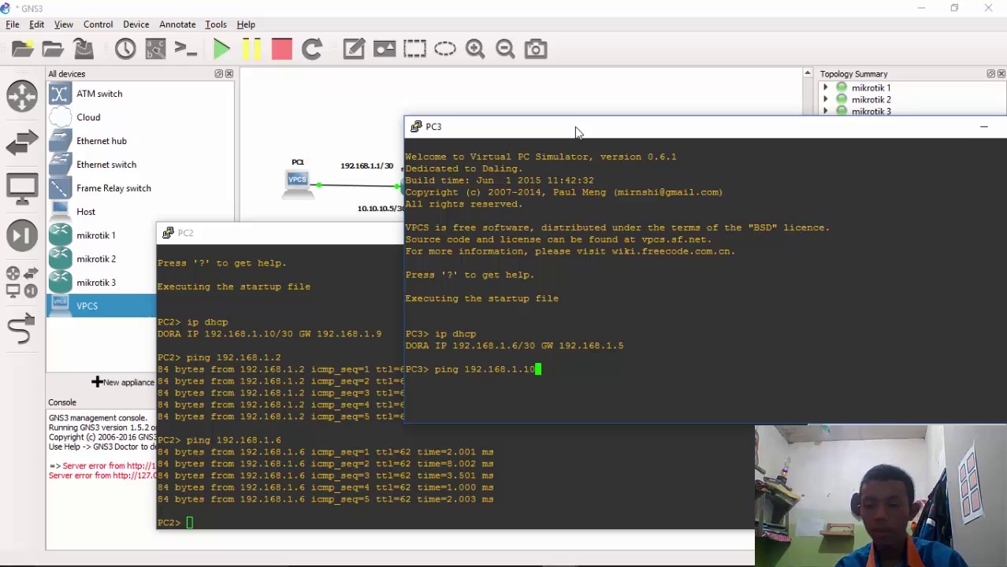
{"action": "key", "text": "Return"}
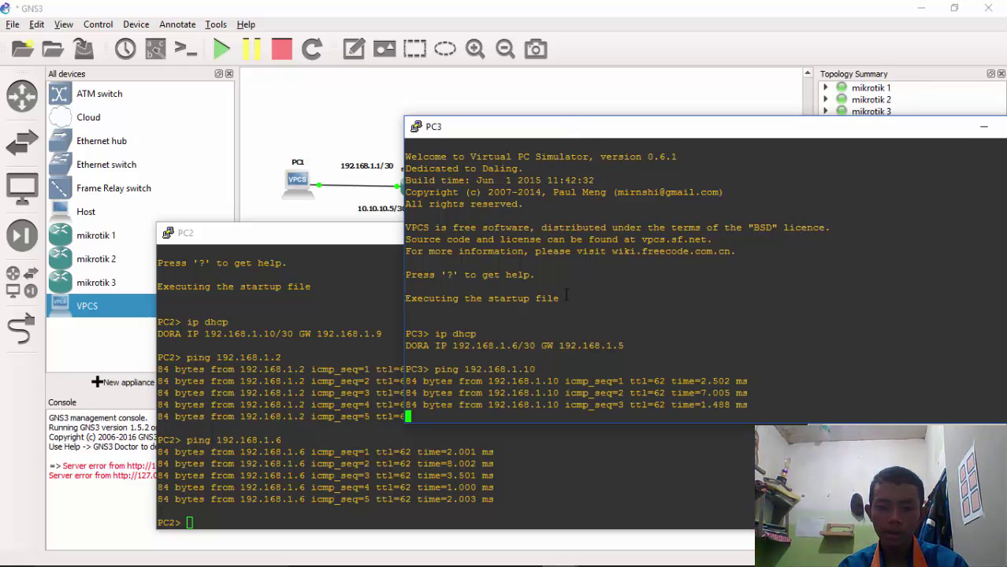
Edit the recalled ping command to ping PC1 at 192.168.1.2
{"action": "left_click_drag", "start_coordinate": [629, 133], "coordinate": [652, 84]}
{"action": "key", "text": "Up"}
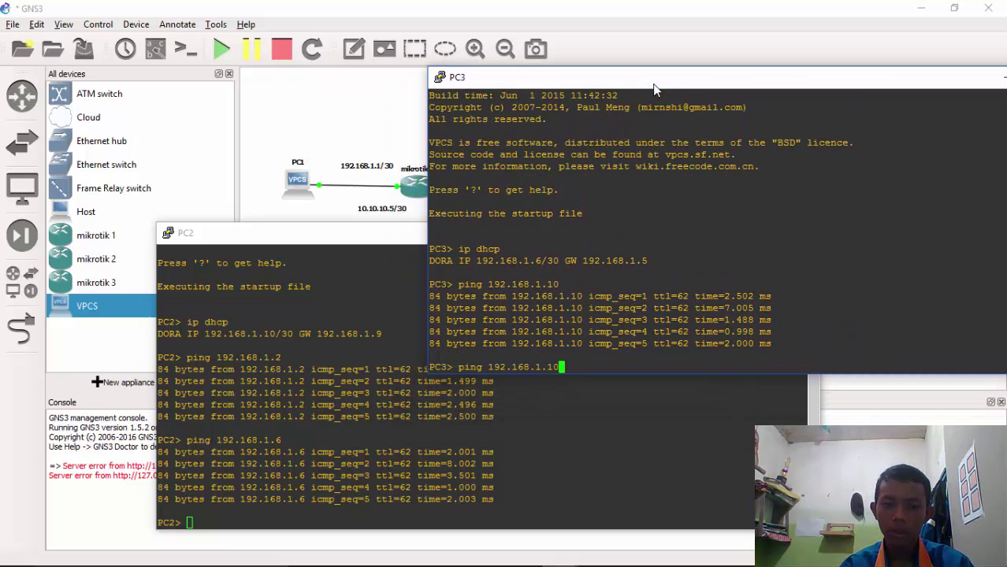
{"action": "key", "text": "BackSpace"}
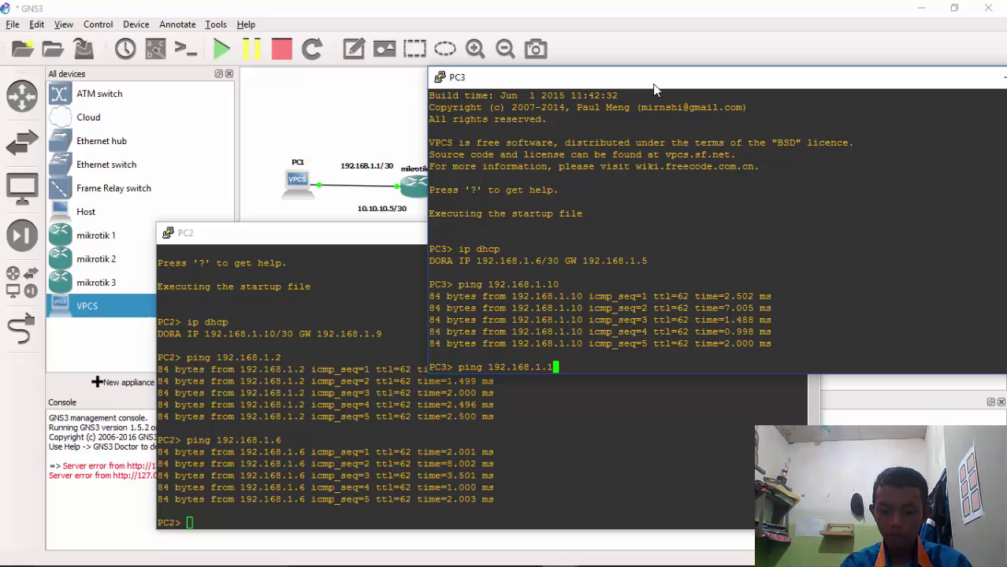
{"action": "type", "text": "2"}
{"action": "key", "text": "Return"}
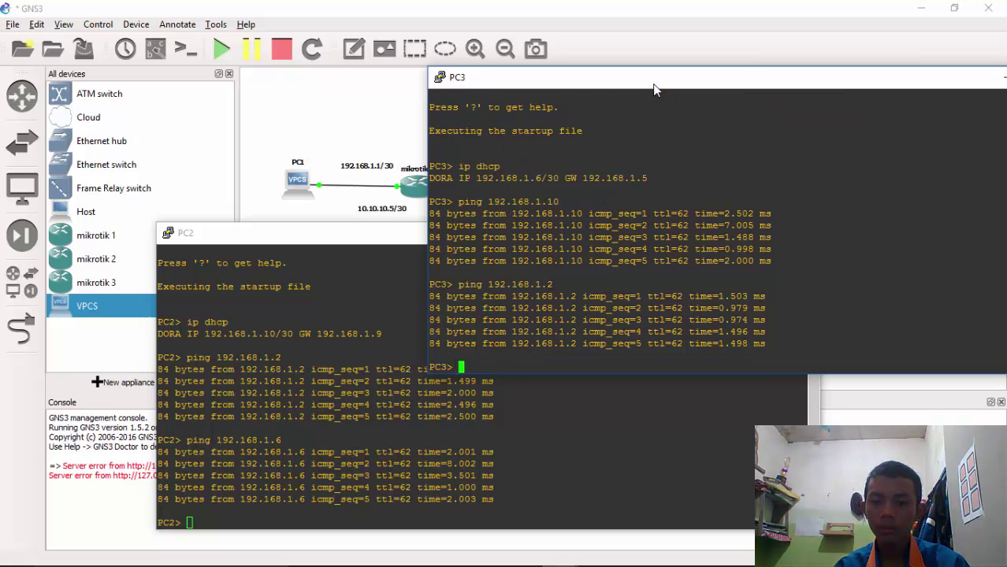
{"action": "left_click_drag", "start_coordinate": [668, 85], "coordinate": [464, 91]}
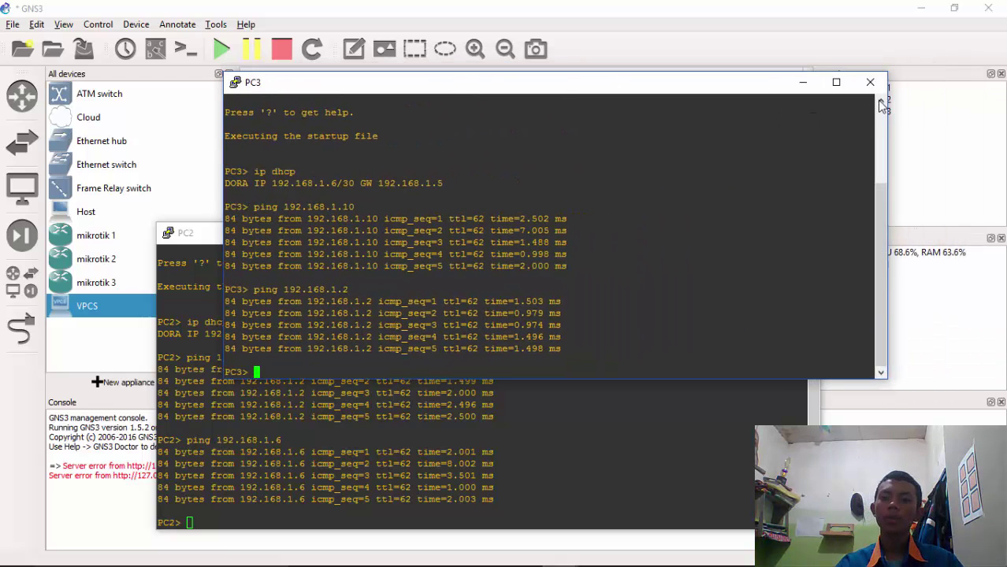
Close the PC3, PC2 and PC1 VPCS console windows
{"action": "left_click", "coordinate": [870, 82]}
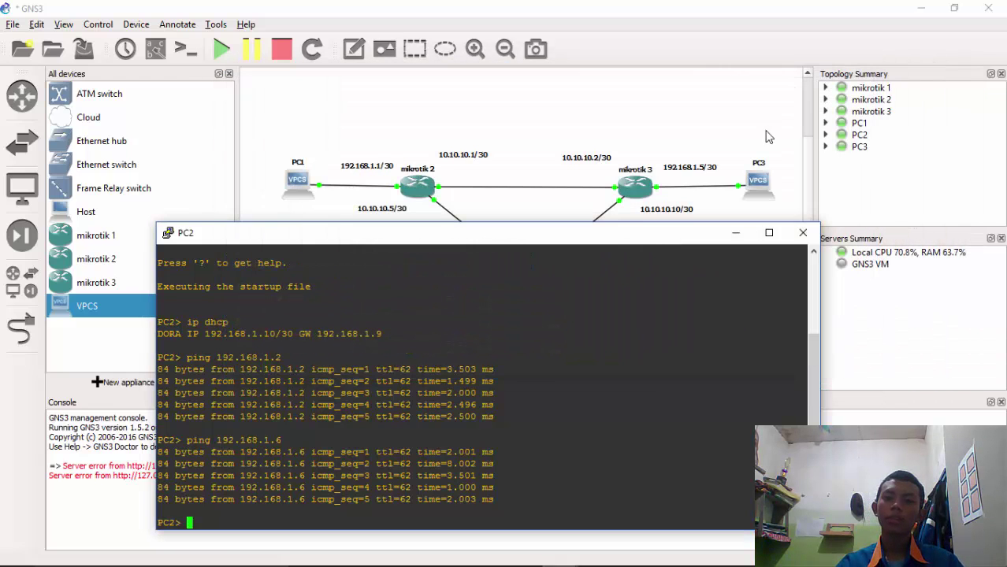
{"action": "left_click", "coordinate": [800, 233]}
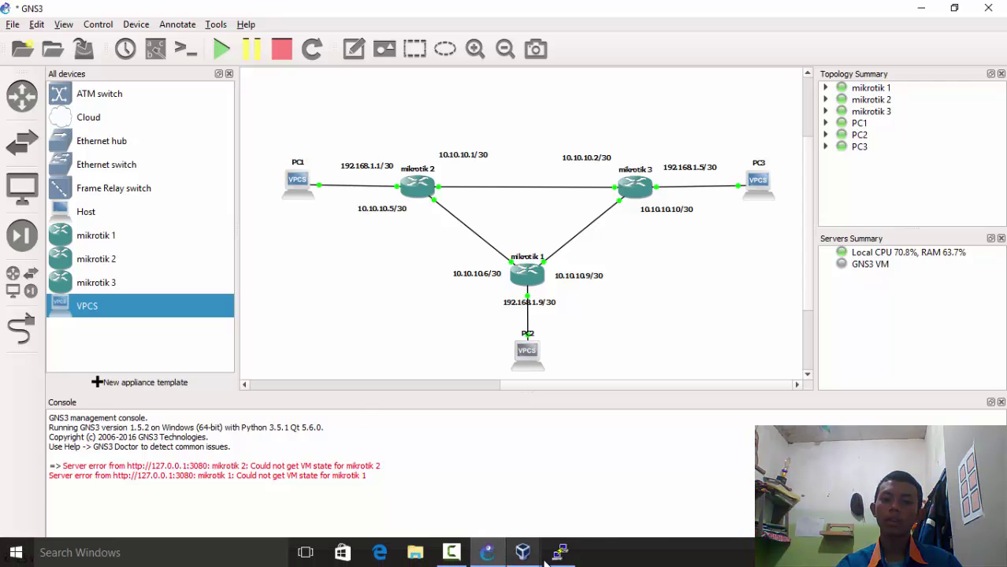
{"action": "left_click", "coordinate": [560, 552]}
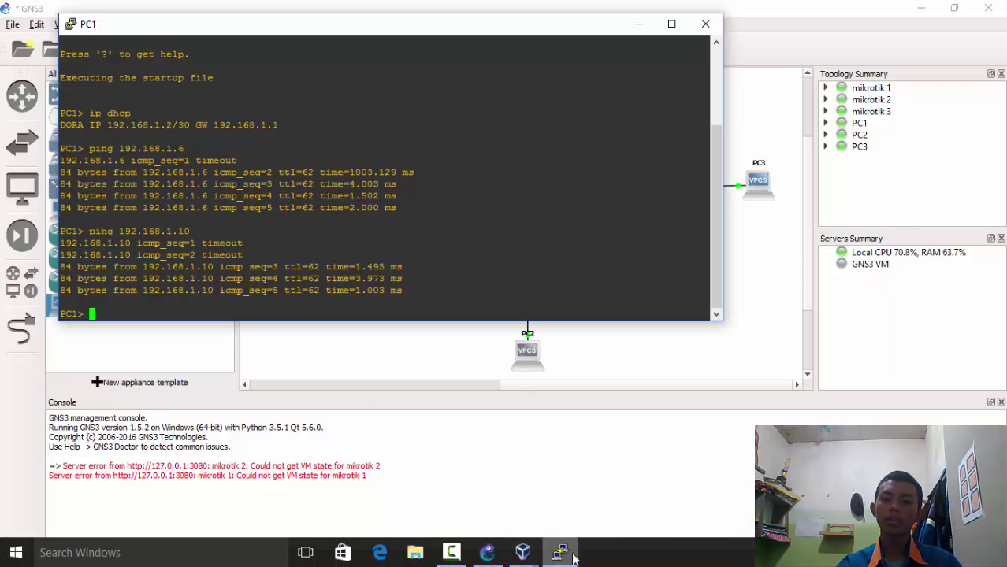
{"action": "left_click", "coordinate": [705, 24]}
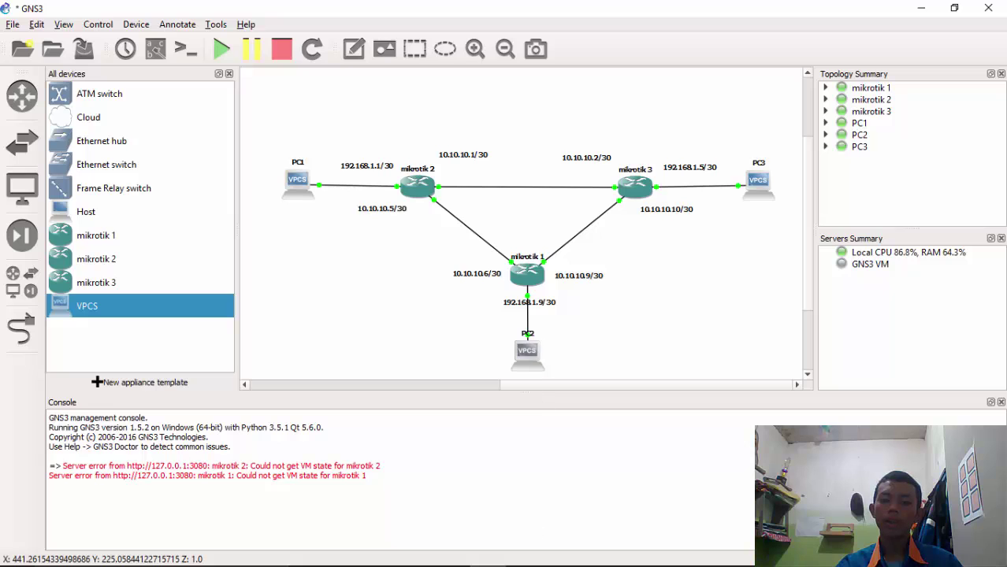
{"action": "mouse_move", "coordinate": [522, 551]}
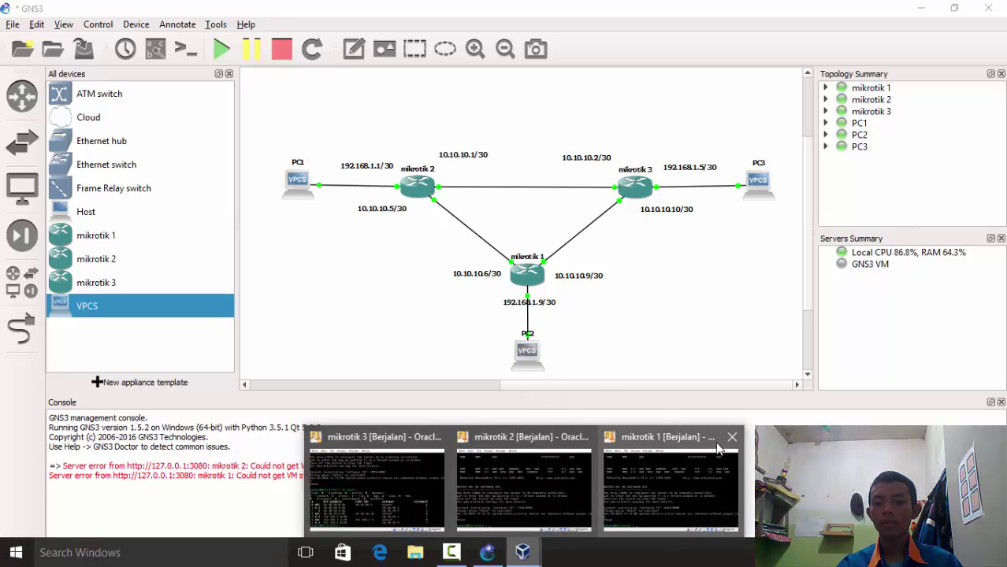